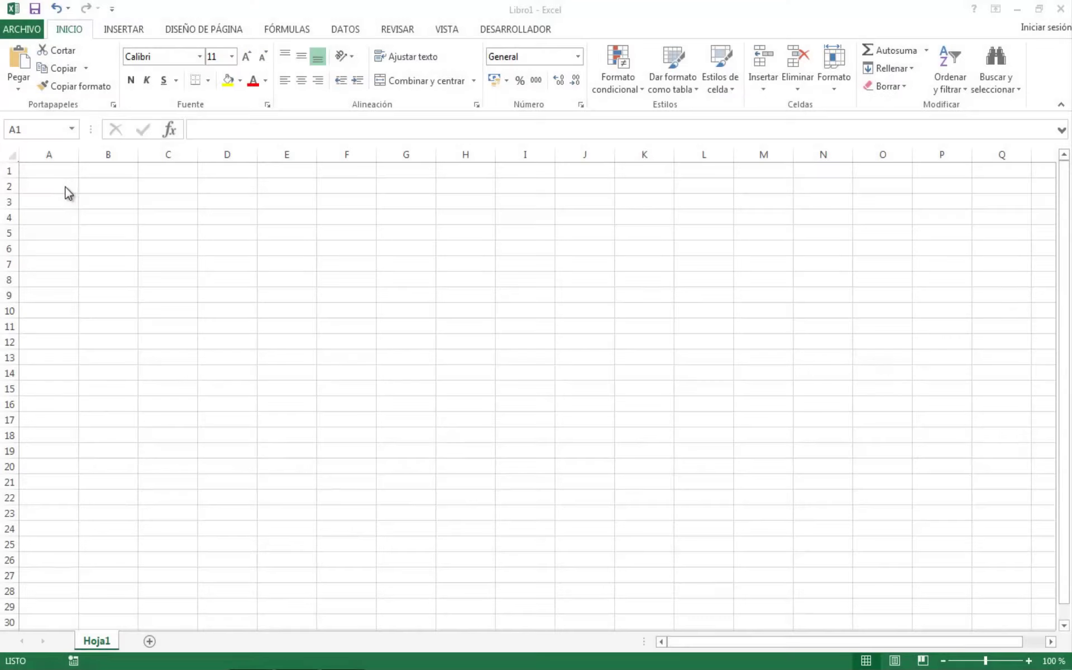
Enter 1 and 2 in A2:A3 and extend the series to 12 in A13.
click(60, 185)
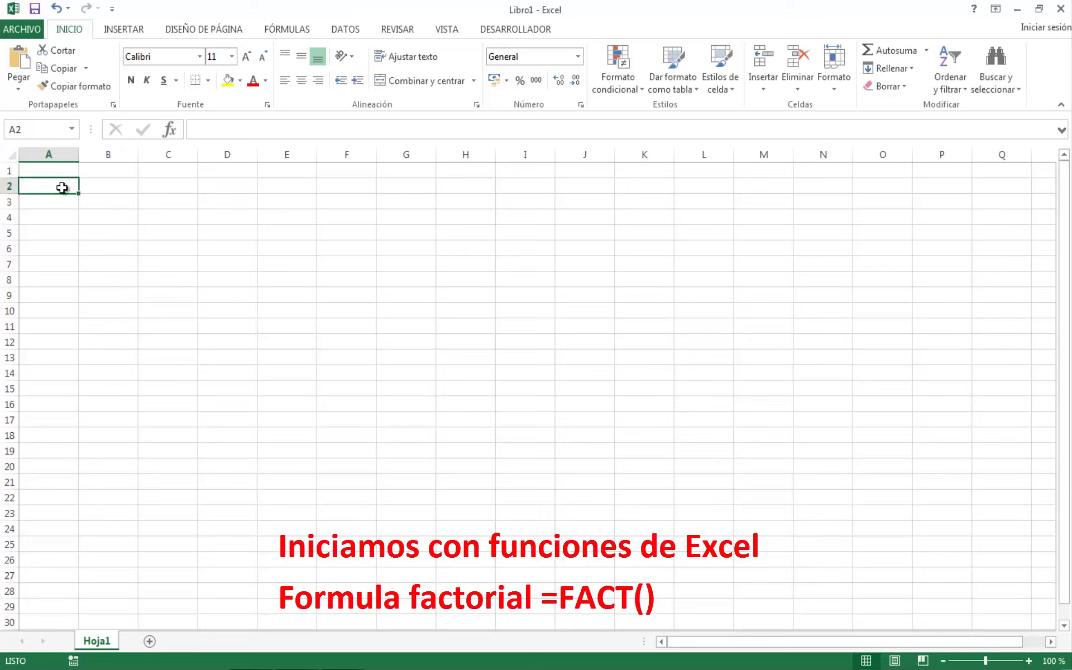
text(1)
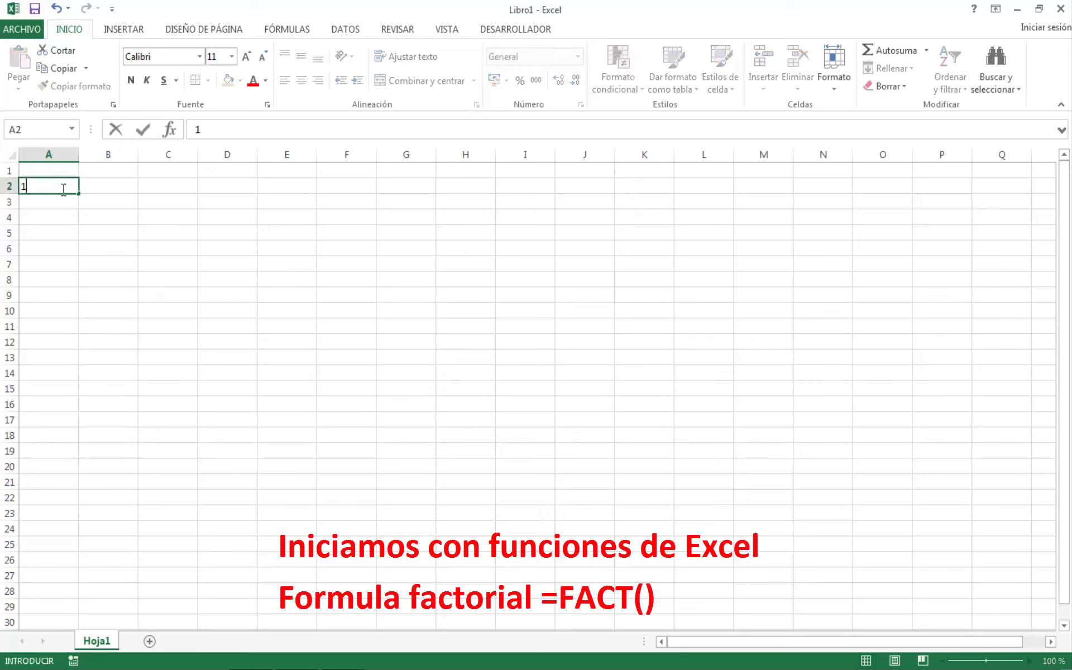
key(Return)
text(2)
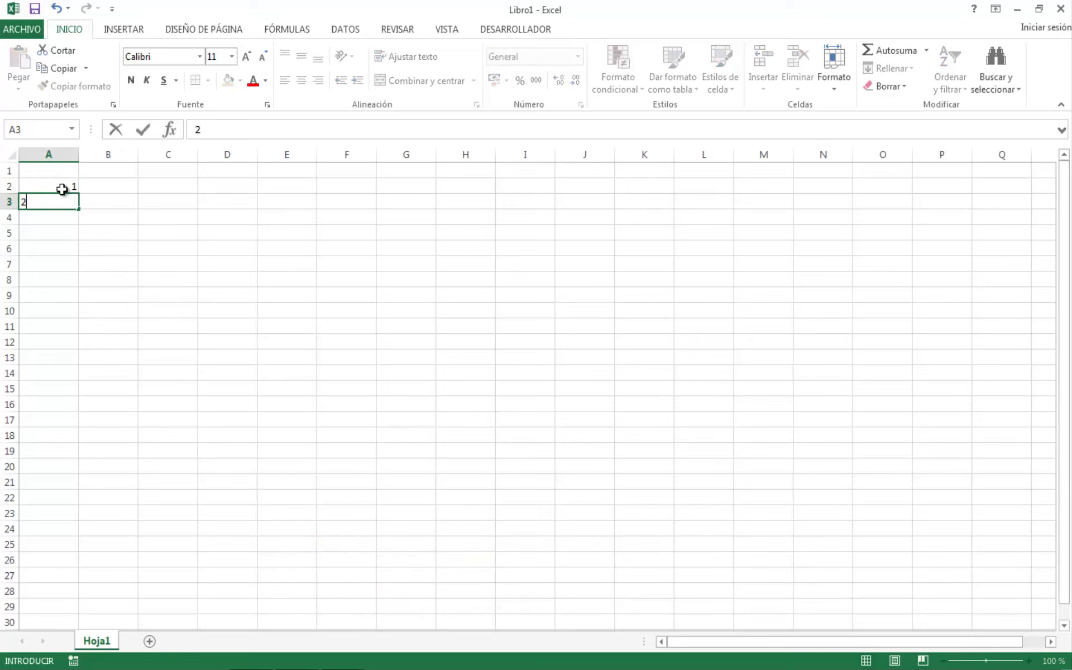
key(Return)
drag(62, 189, 81, 363)
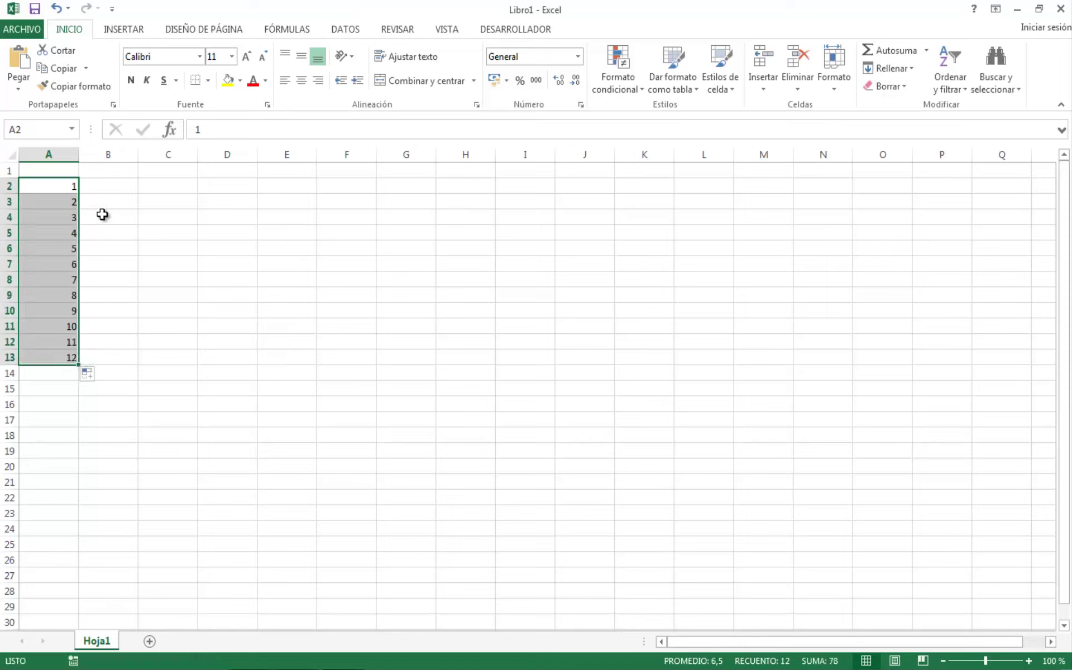
Enter =FACT(A2) in B2 and fill it down through B13.
click(119, 189)
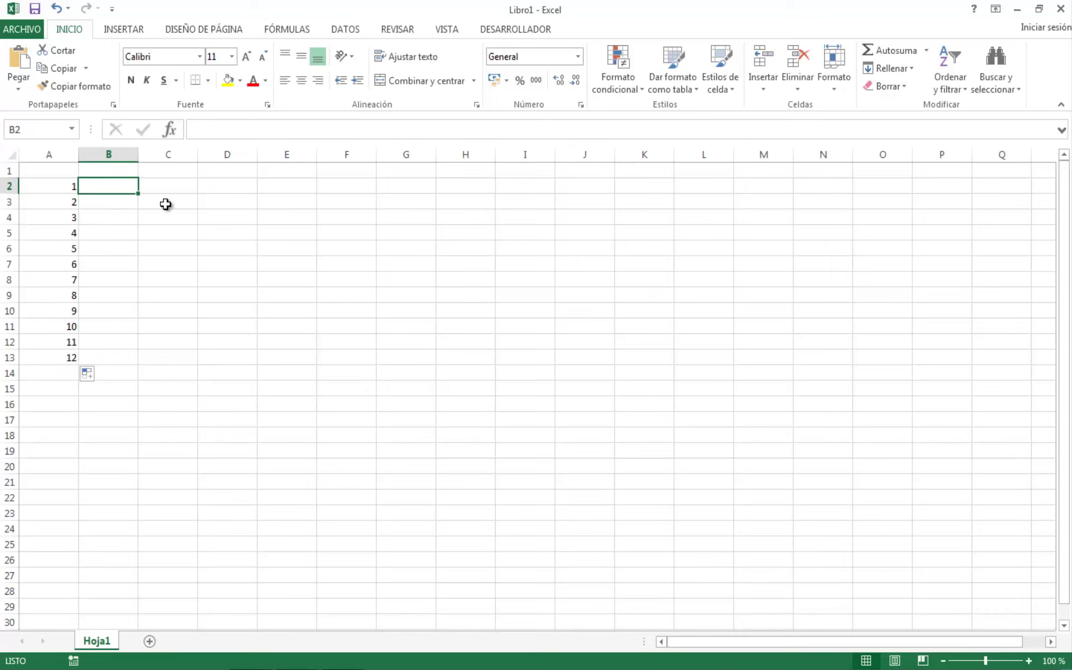
text(=)
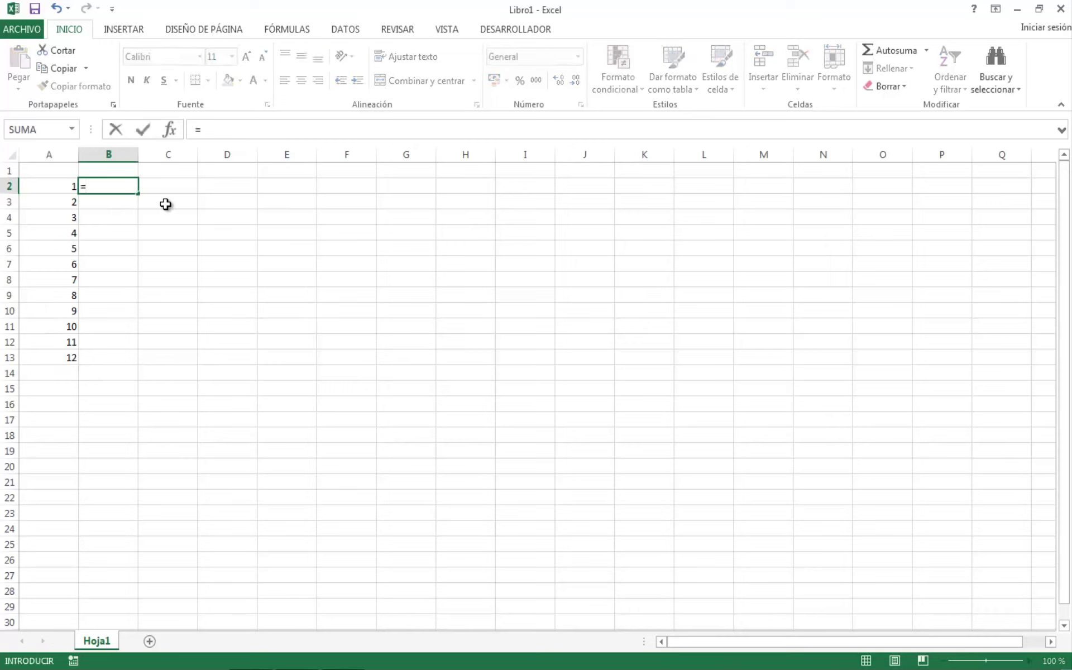
text(fa)
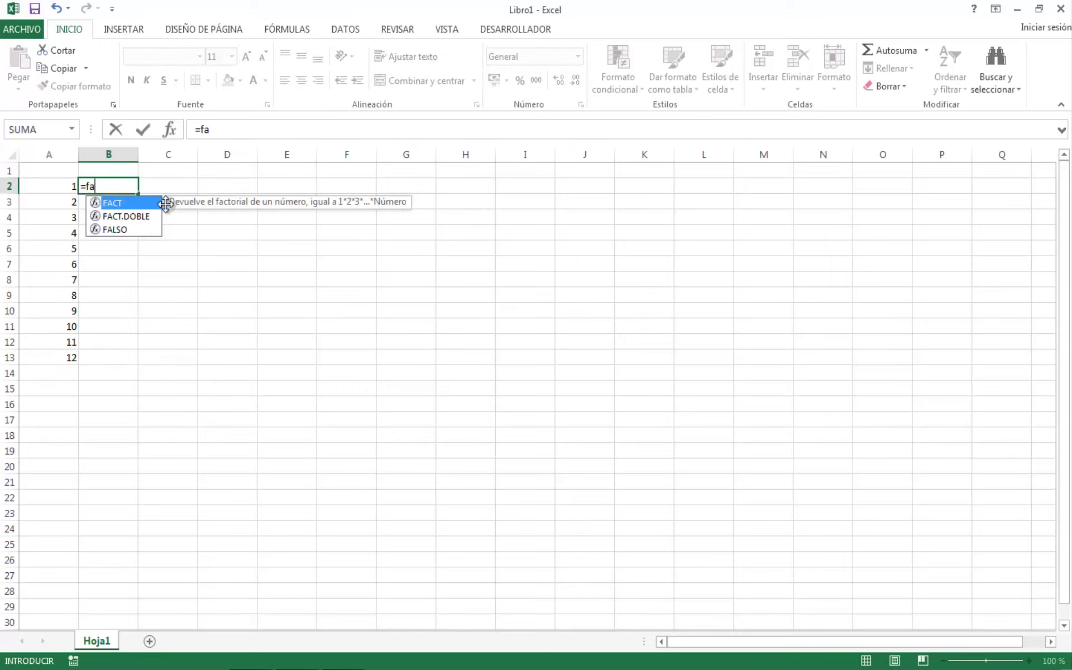
text(ct()
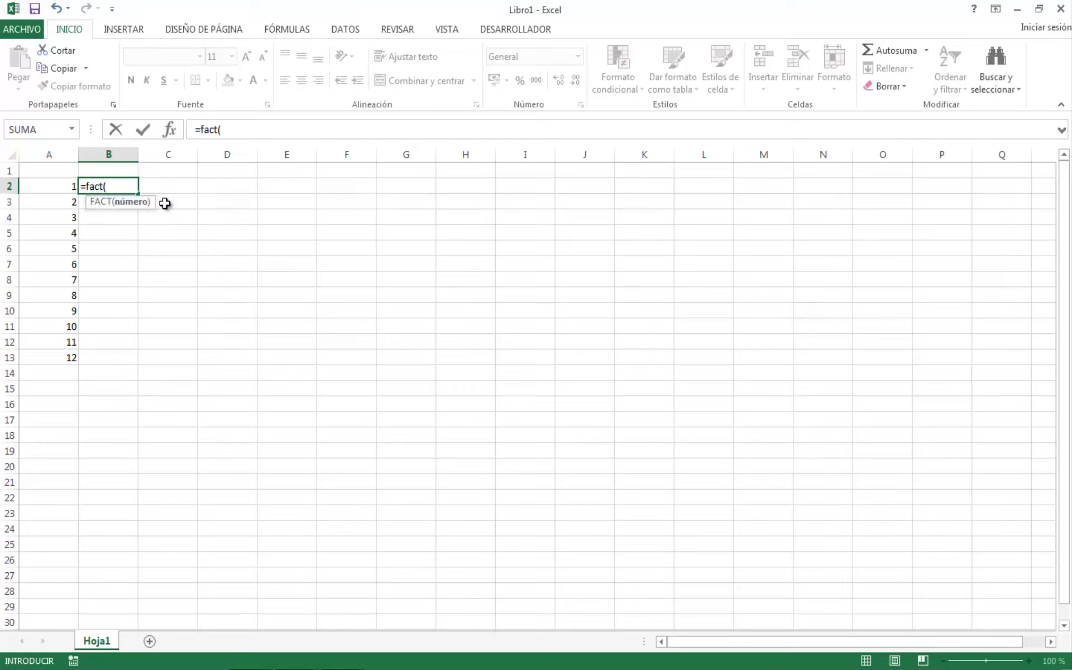
click(59, 189)
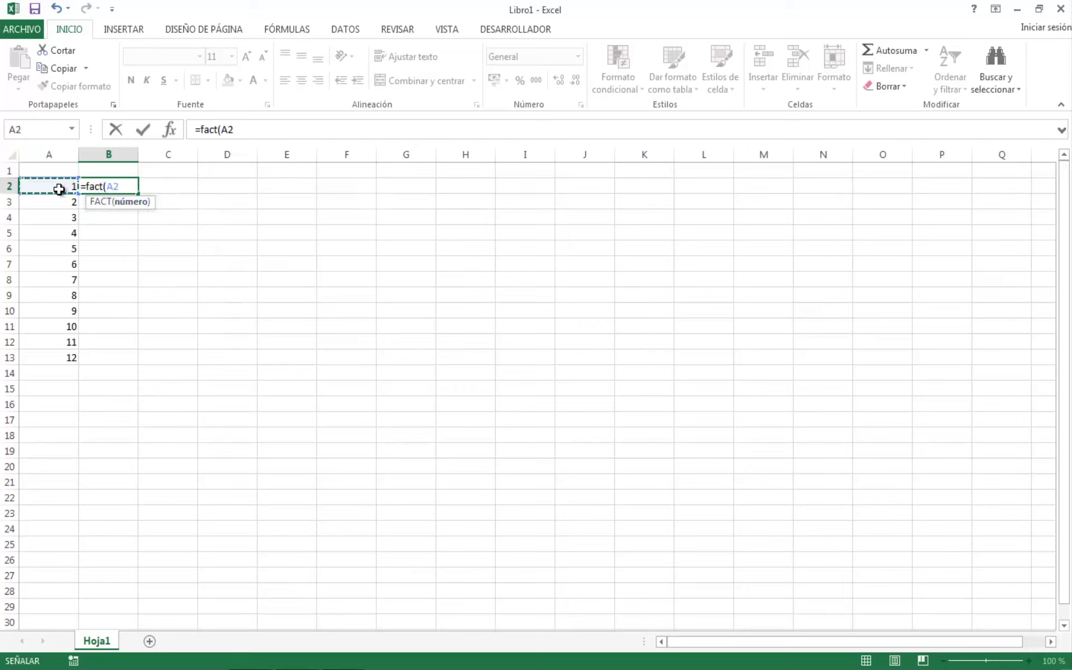
text())
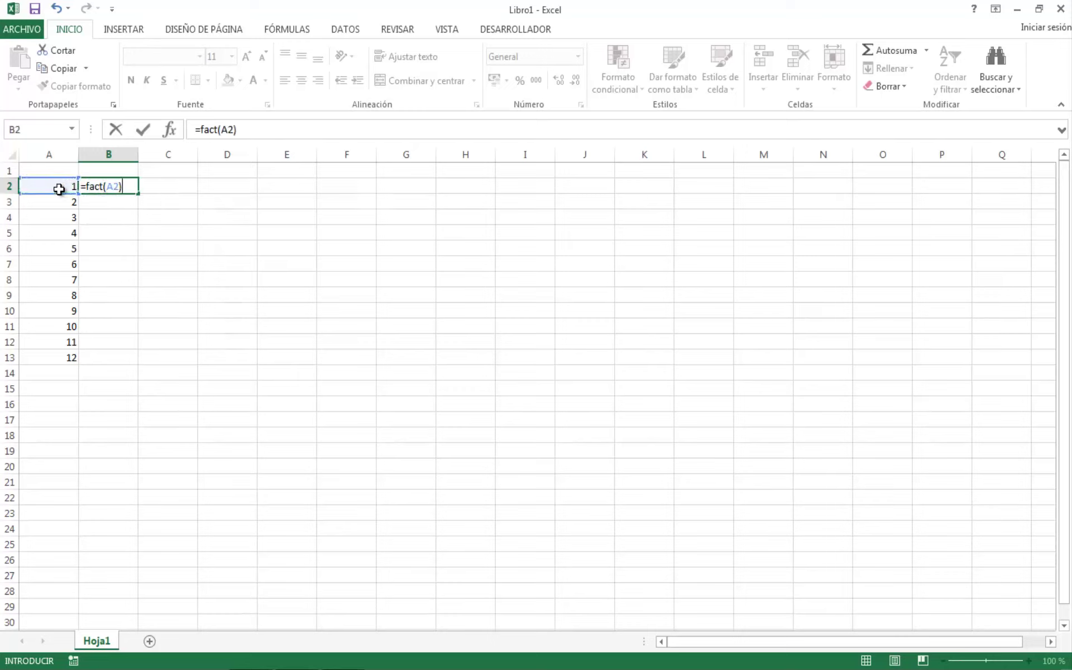
key(Return)
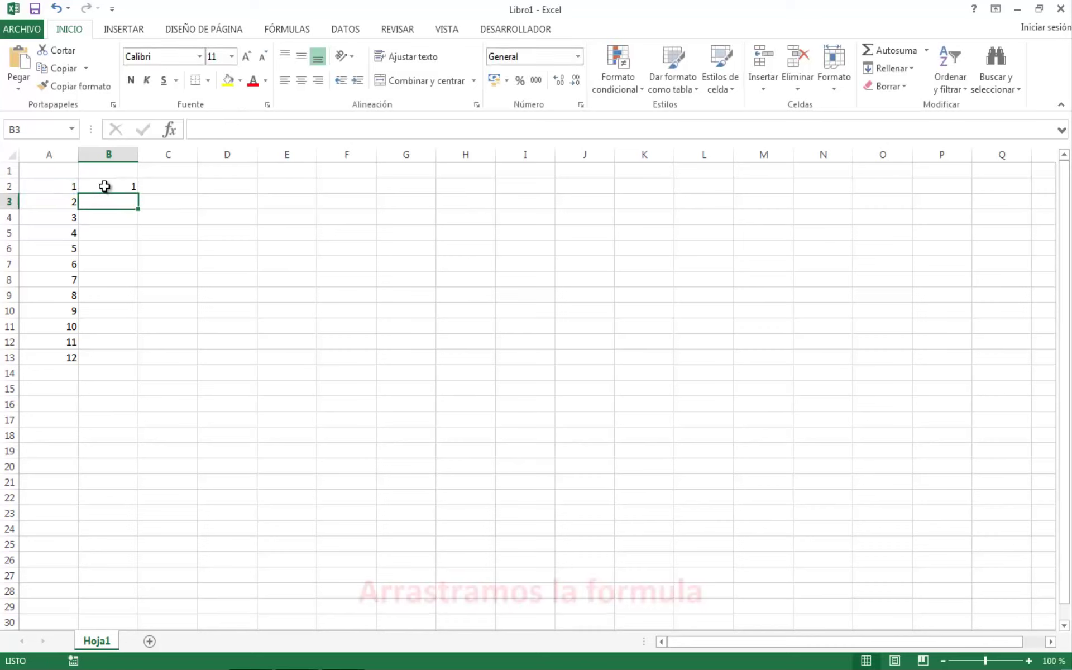
click(105, 186)
drag(138, 193, 143, 289)
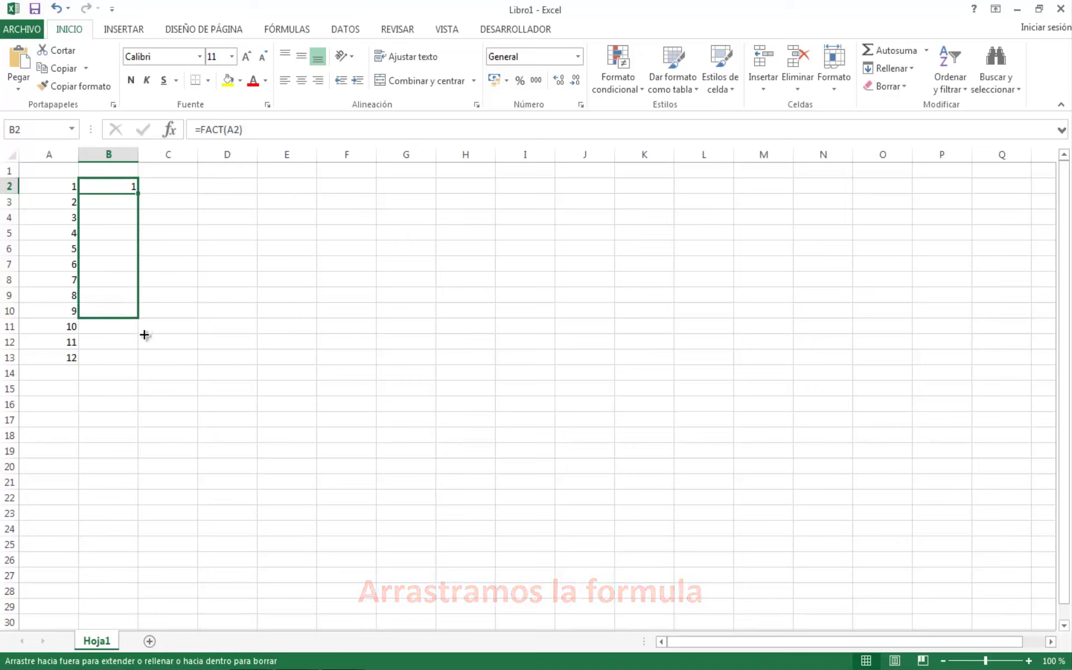
drag(142, 288, 139, 364)
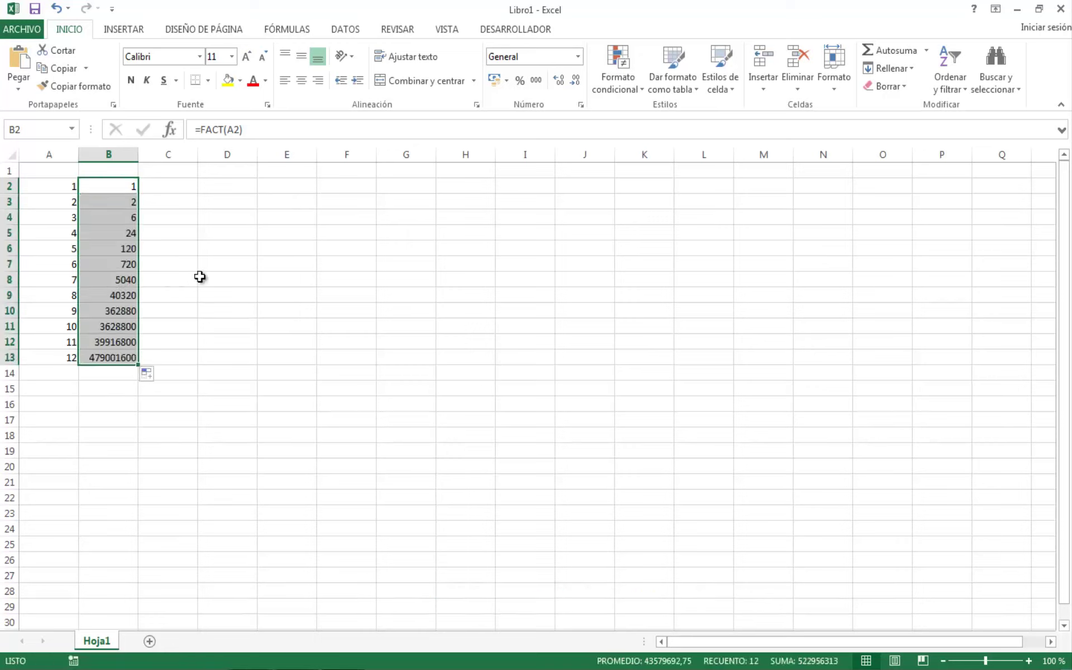
Format B2:B13 as Número with thousands separator and 0 decimal places.
right_click(105, 183)
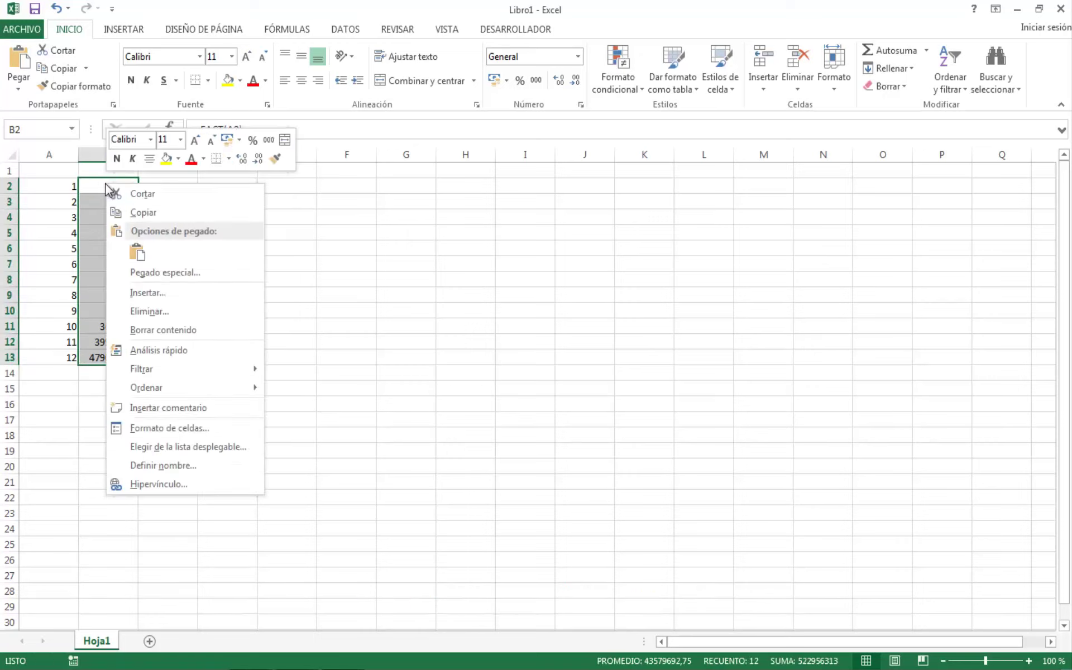
click(180, 427)
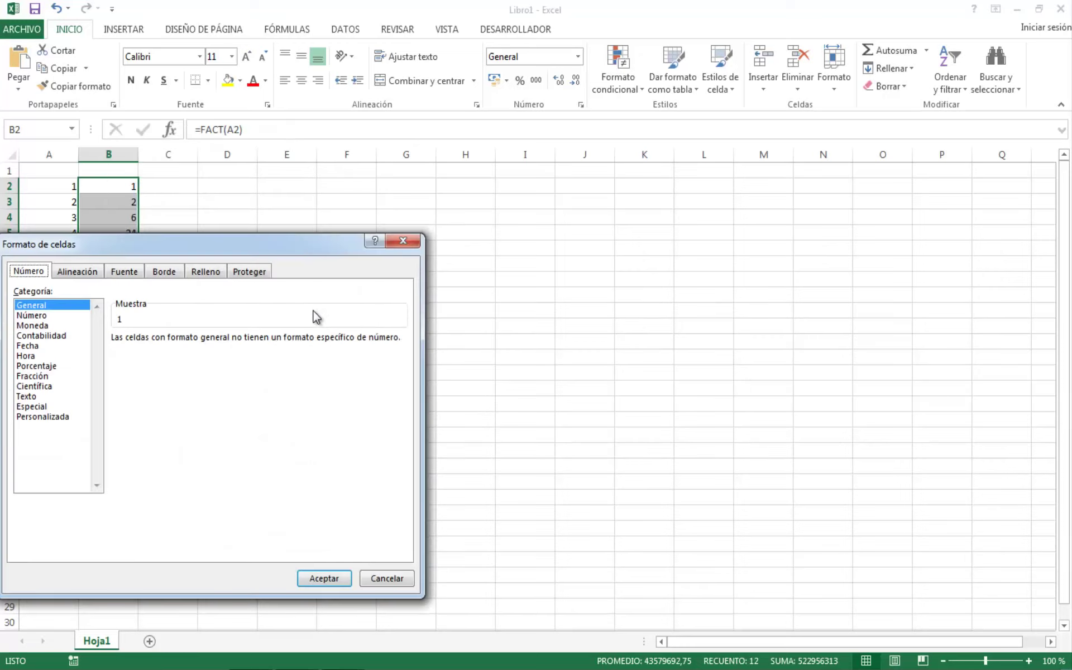
click(31, 316)
click(116, 357)
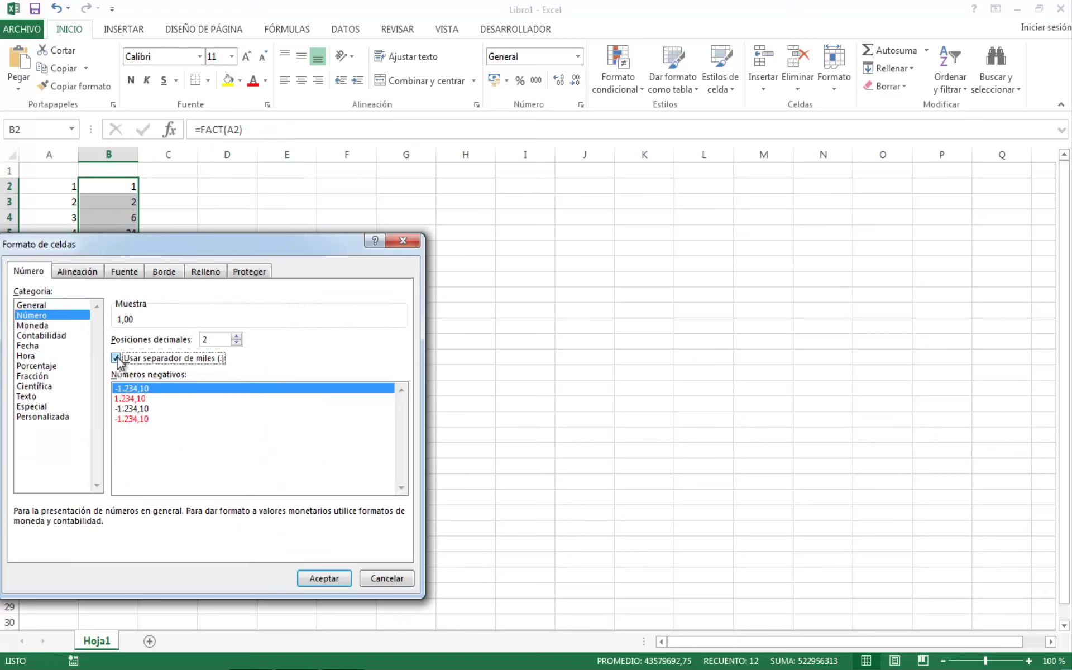
click(236, 342)
click(237, 342)
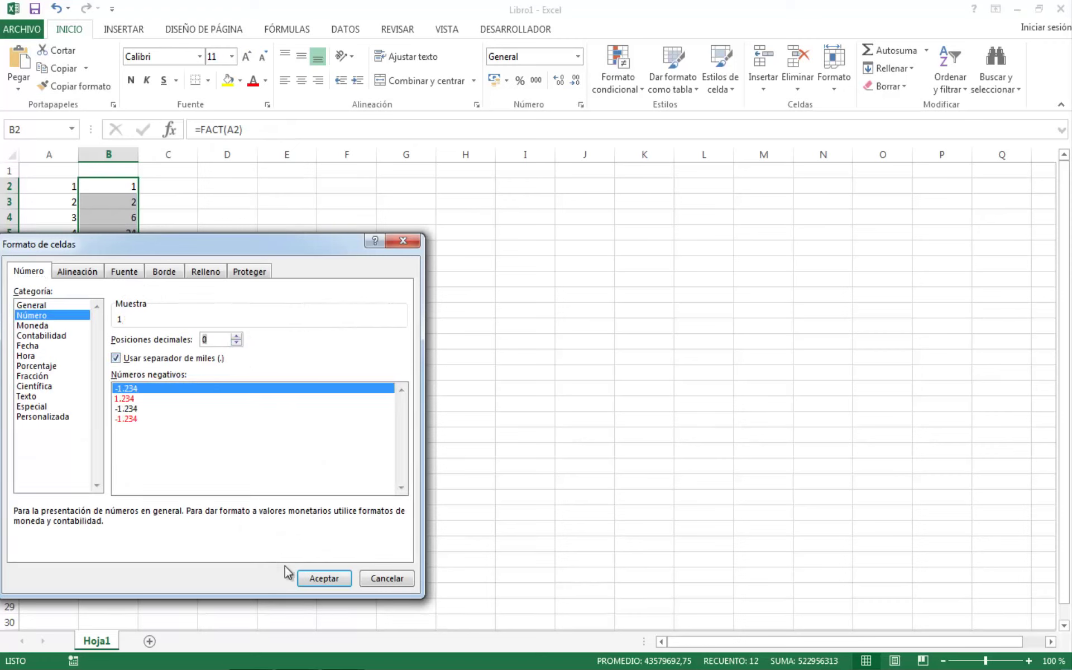
click(322, 577)
Check the FACT formulas in B5, B13 and back up column B.
click(127, 232)
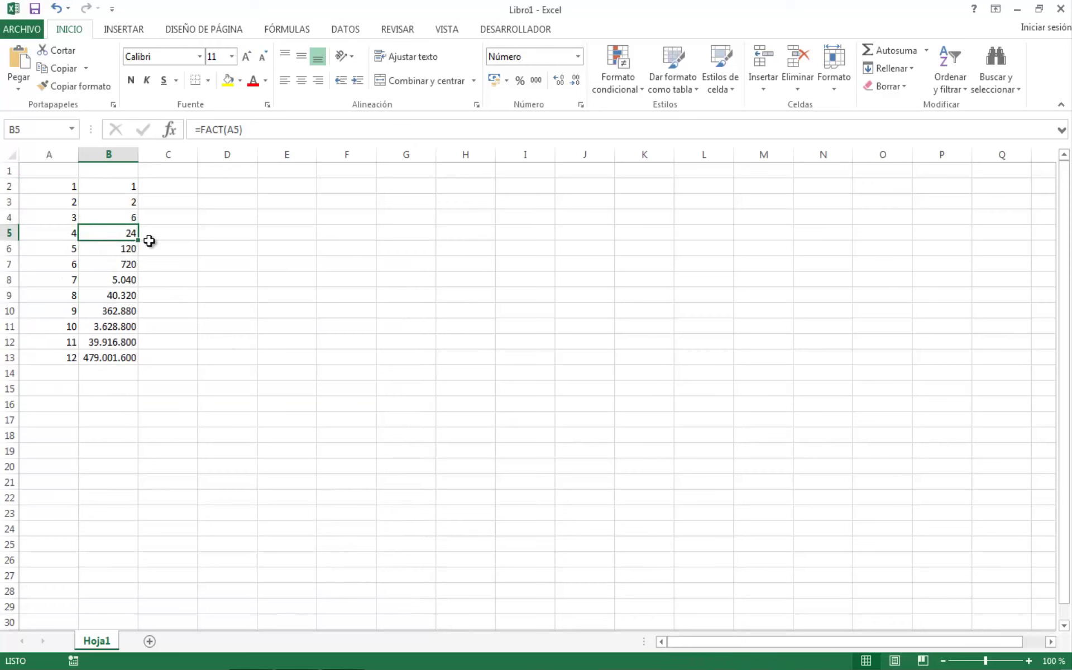
click(126, 360)
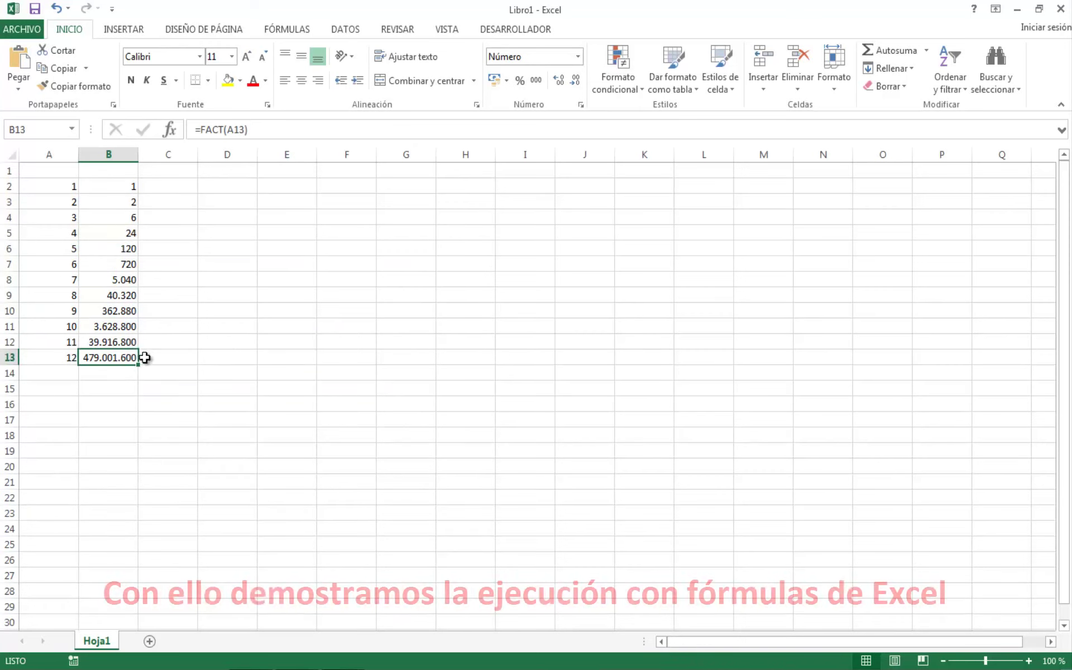
click(122, 341)
click(123, 311)
click(123, 279)
click(124, 264)
click(125, 228)
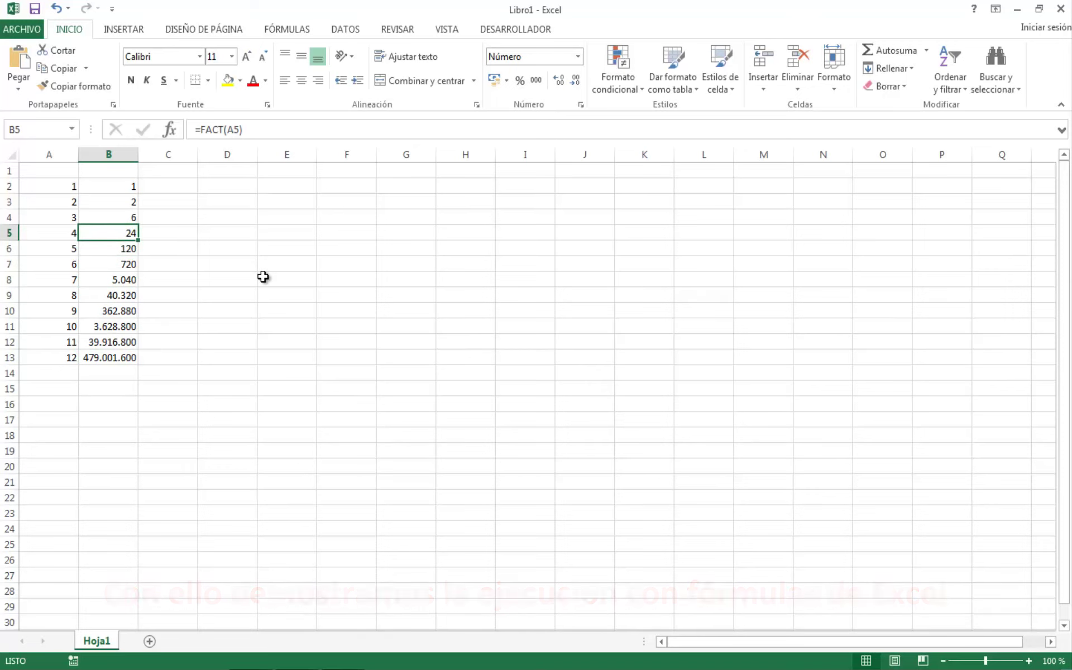
Select the whole sheet, delete all its data and return to A1.
click(14, 158)
key(Delete)
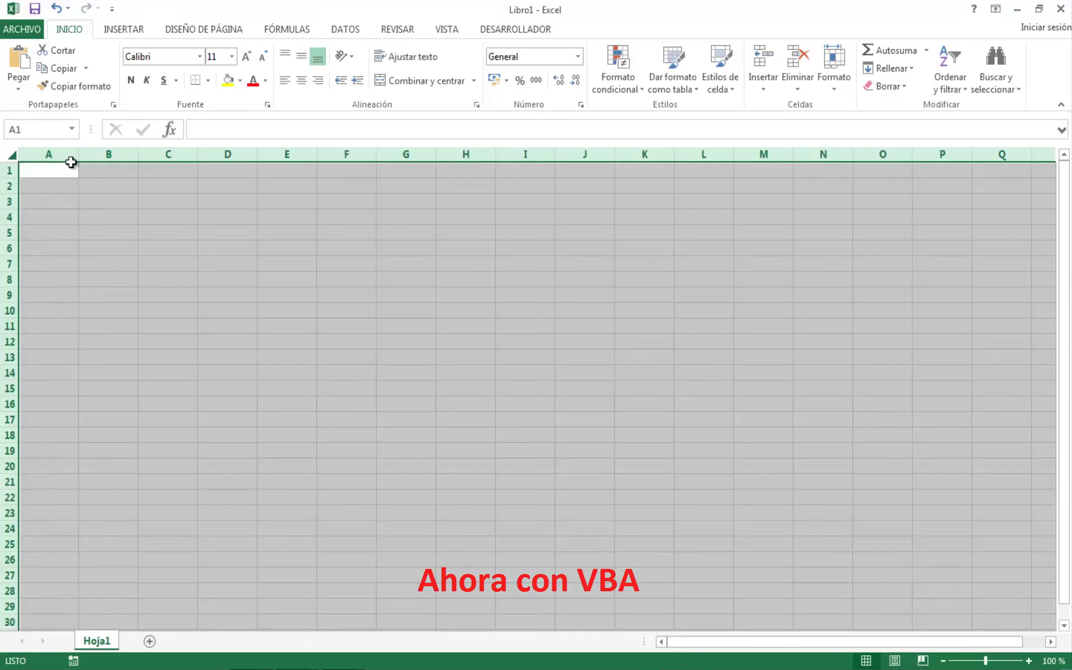
click(162, 186)
click(67, 167)
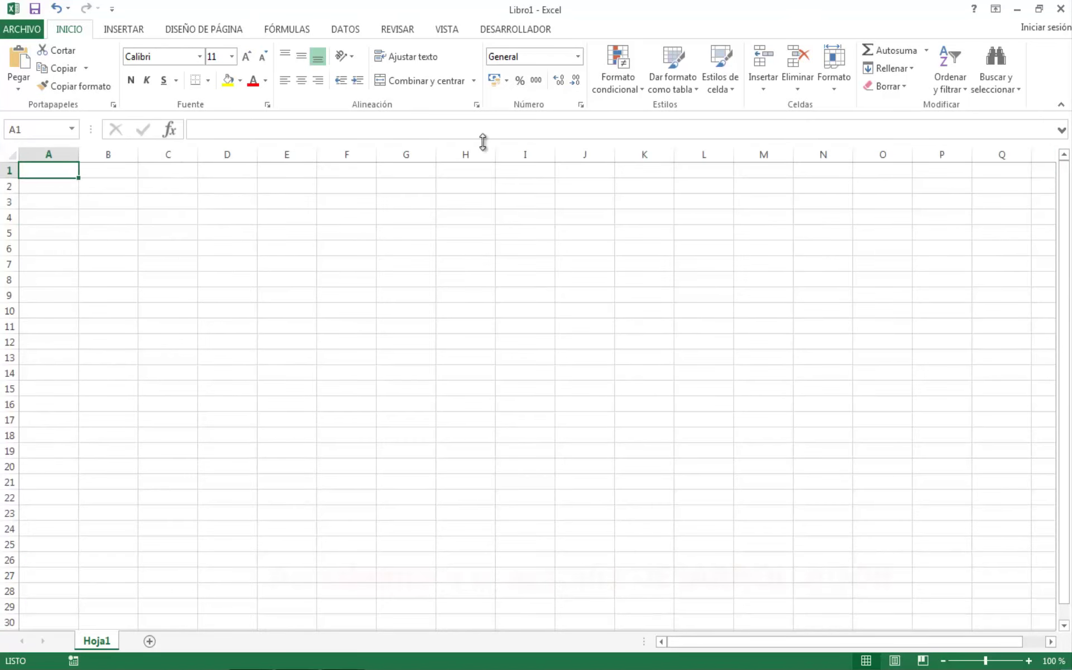
Insert an ActiveX command button from DESARROLLADOR, drawn near cell I1.
click(511, 32)
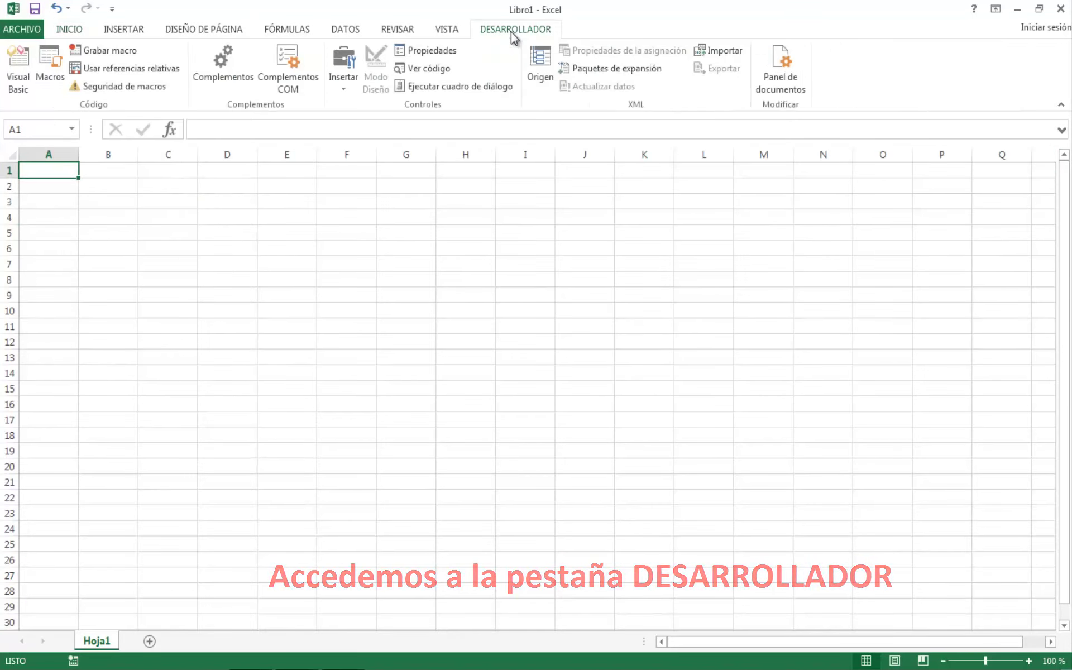
click(343, 90)
click(340, 173)
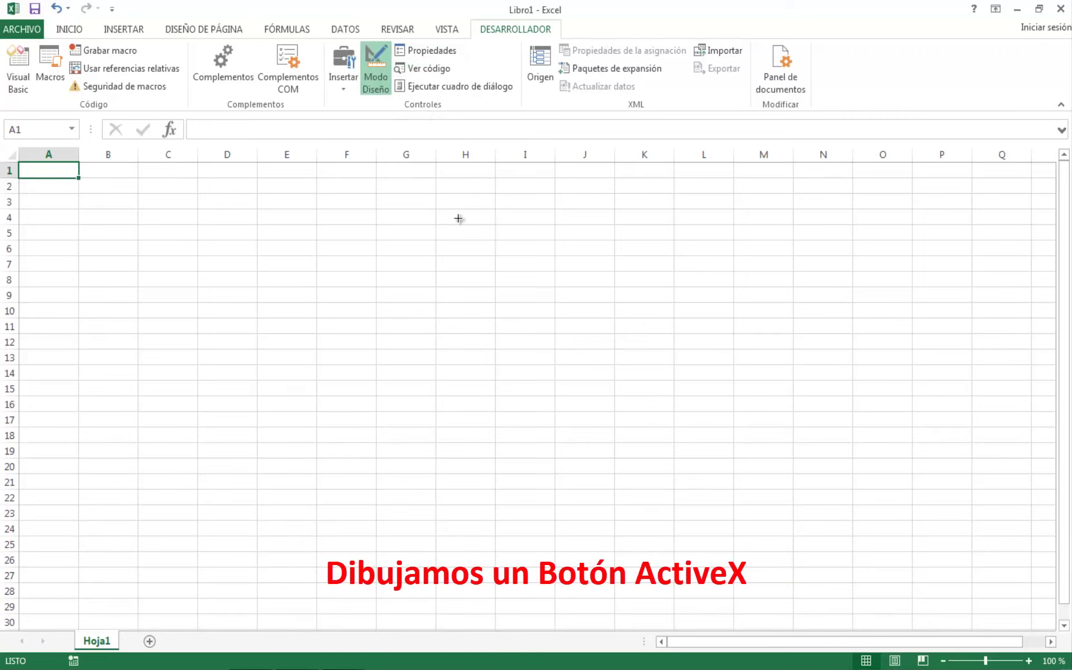
drag(508, 169, 573, 199)
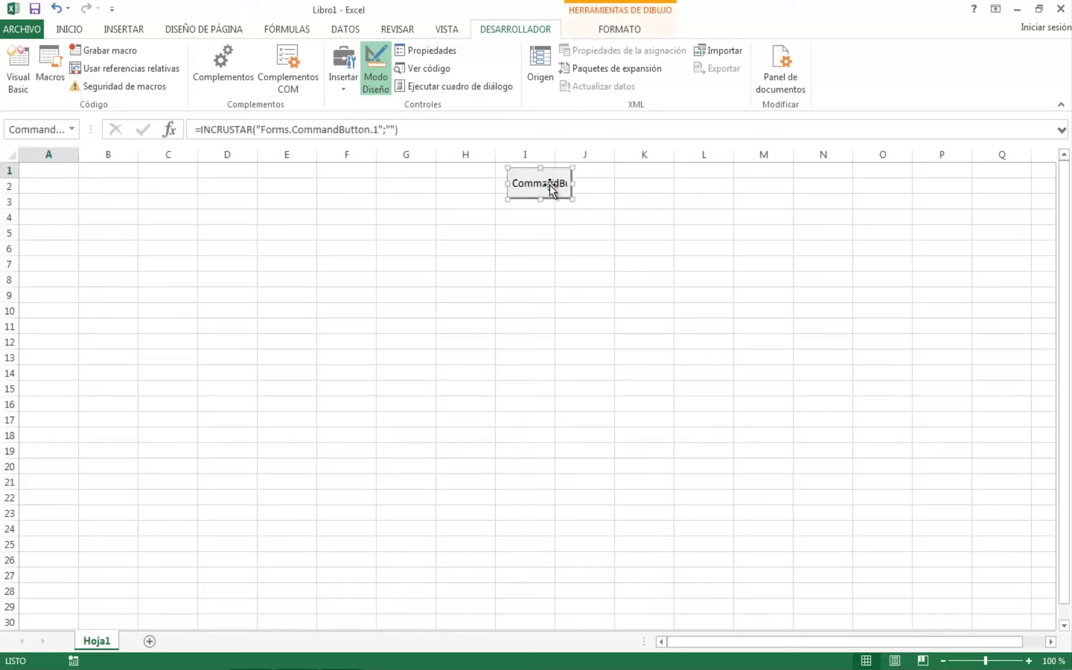
Change the command button's Caption property to CALCULAR and close the properties window.
right_click(557, 180)
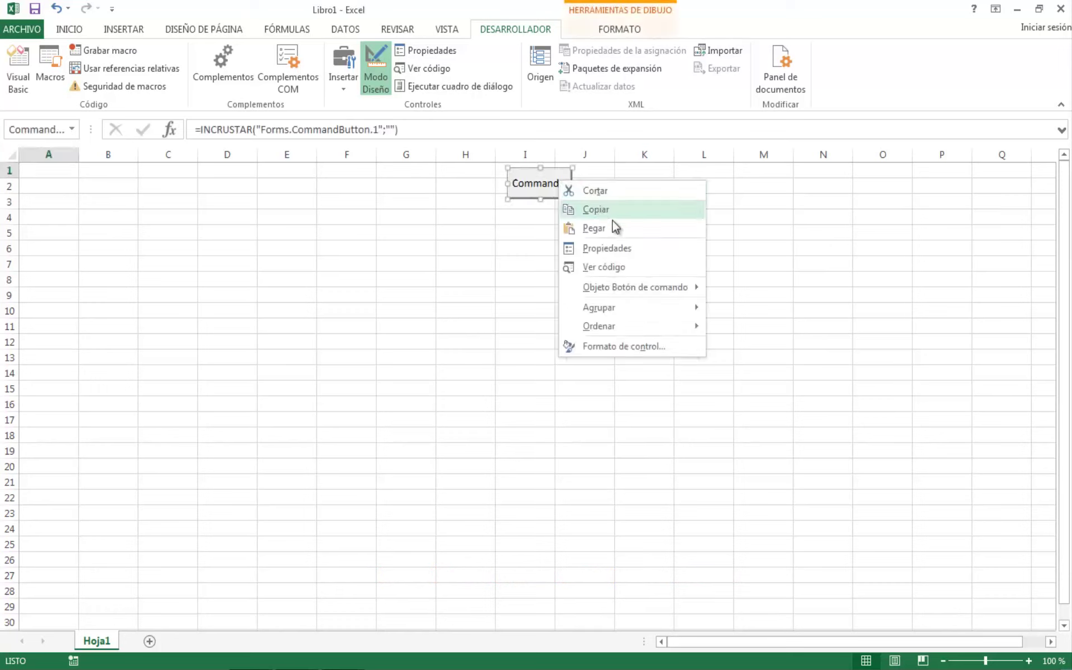
click(621, 248)
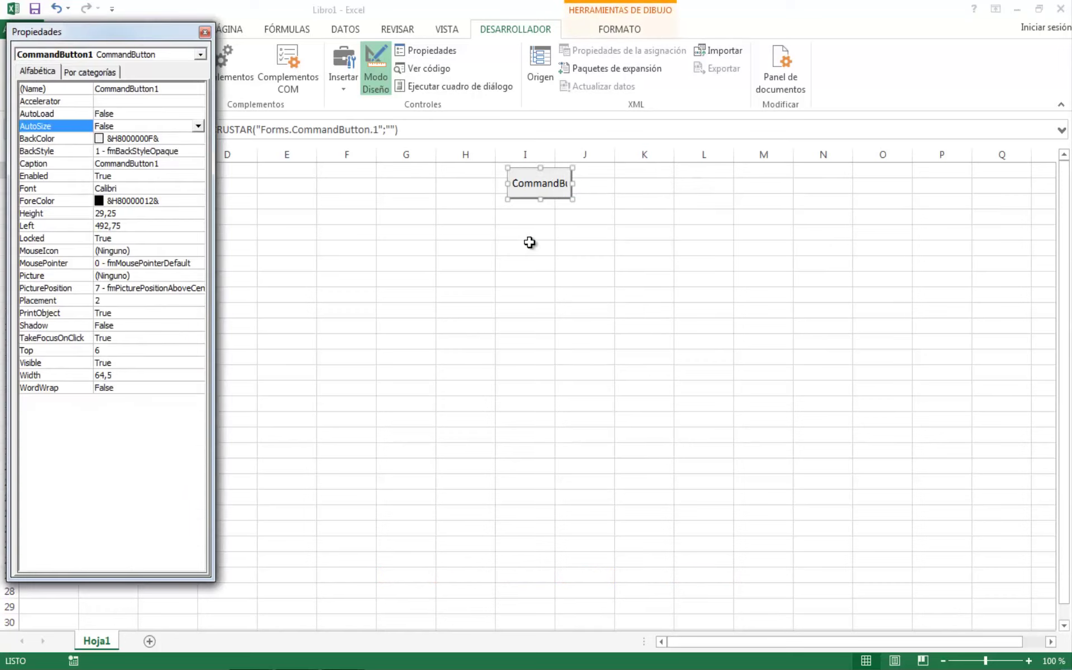
click(164, 164)
double_click(165, 166)
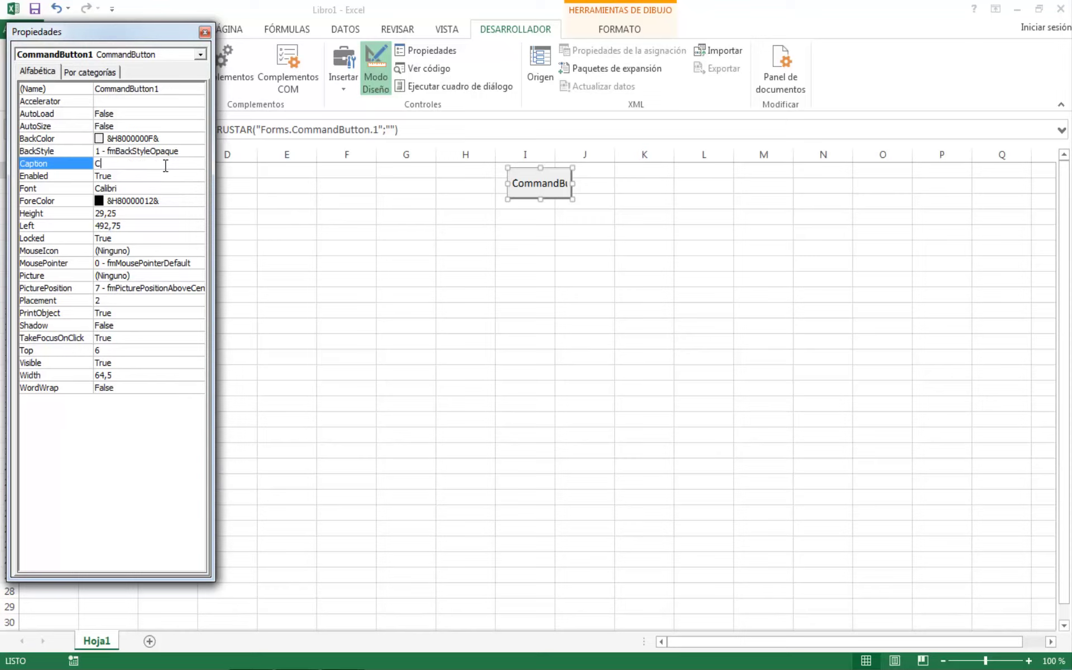
text(CALCULAR)
click(205, 33)
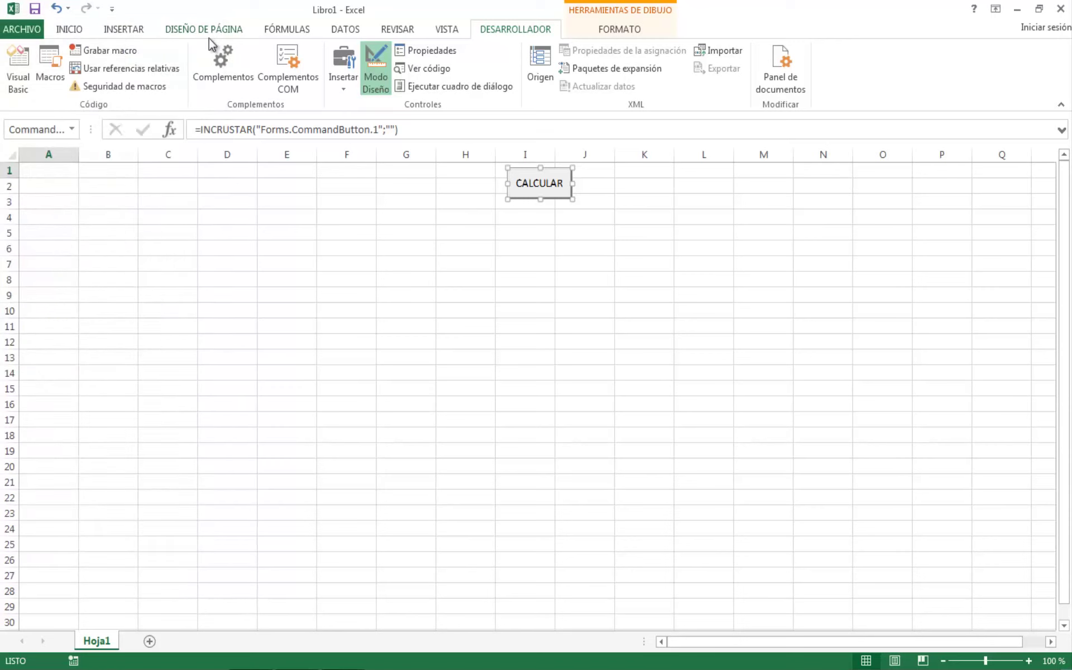
In Formato de control, choose 'No mover, ni cambiar tamaño con celdas' and uncheck Imprimir objeto.
right_click(544, 185)
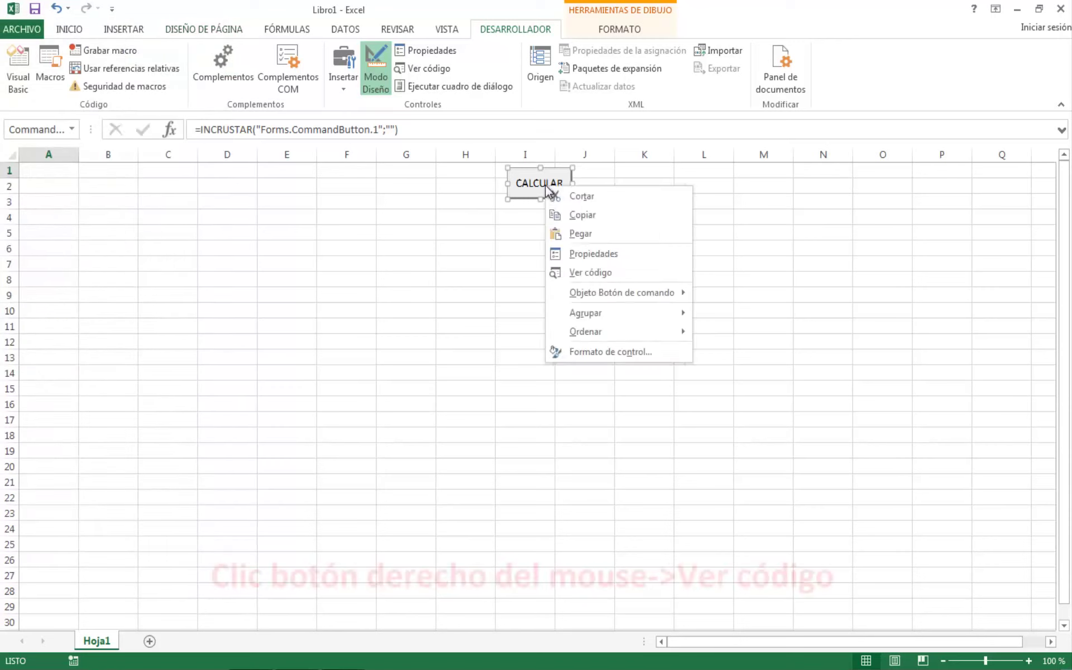
click(609, 352)
click(340, 257)
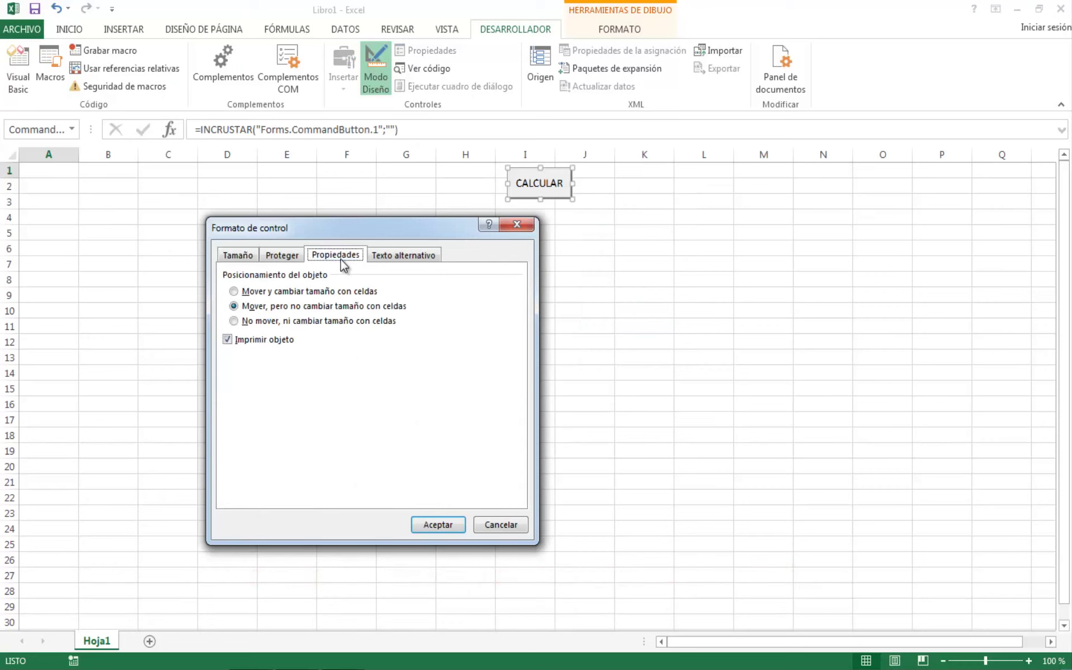
click(233, 320)
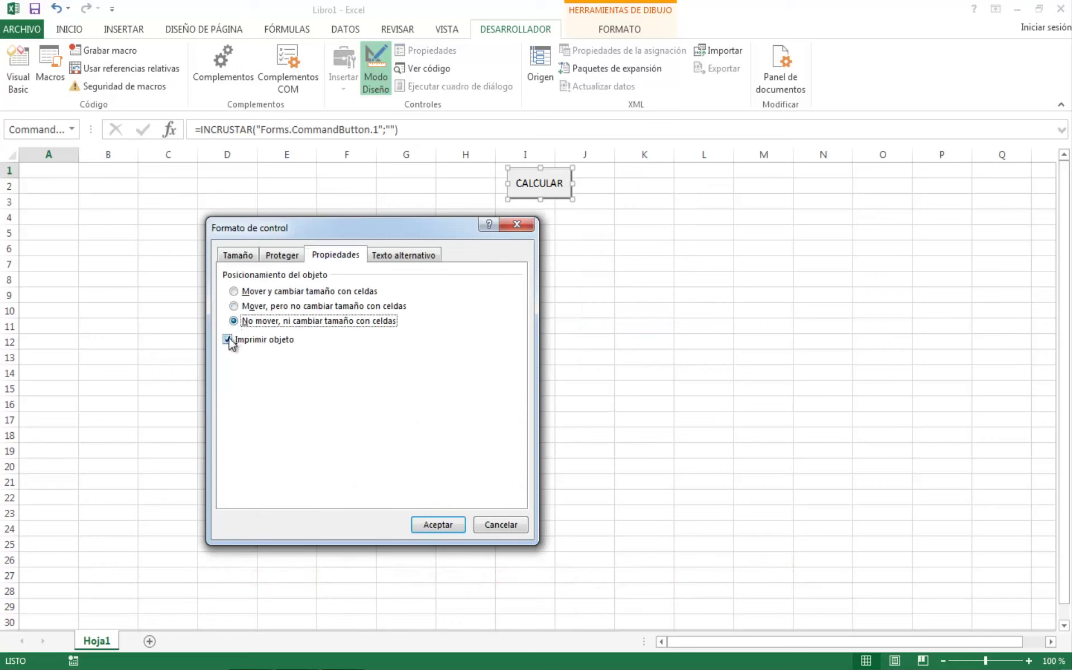
click(228, 339)
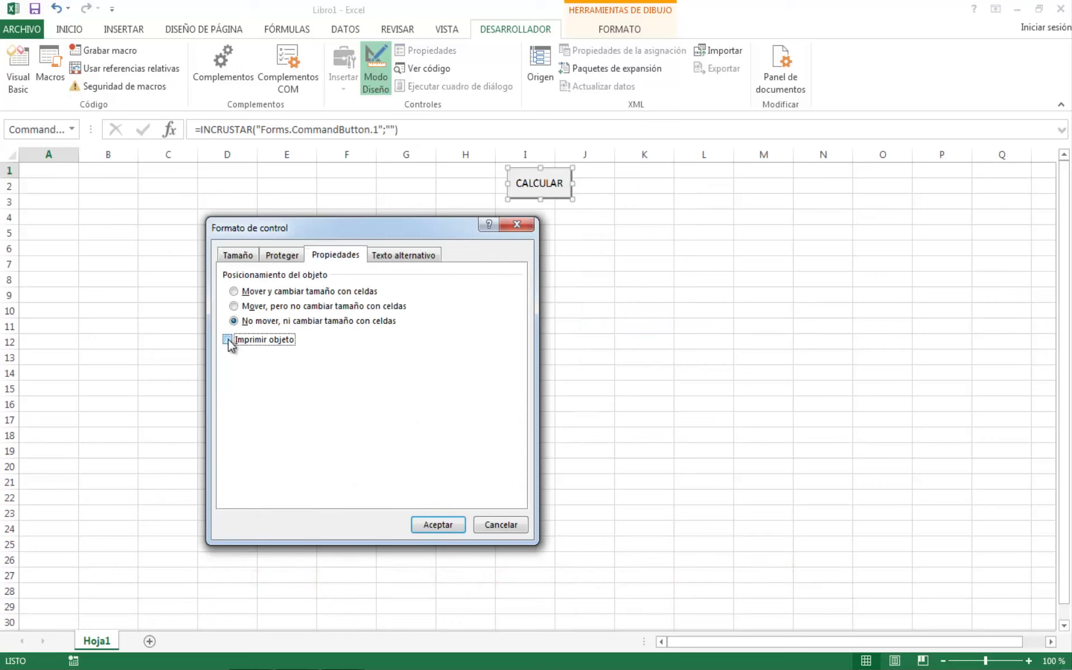
click(438, 525)
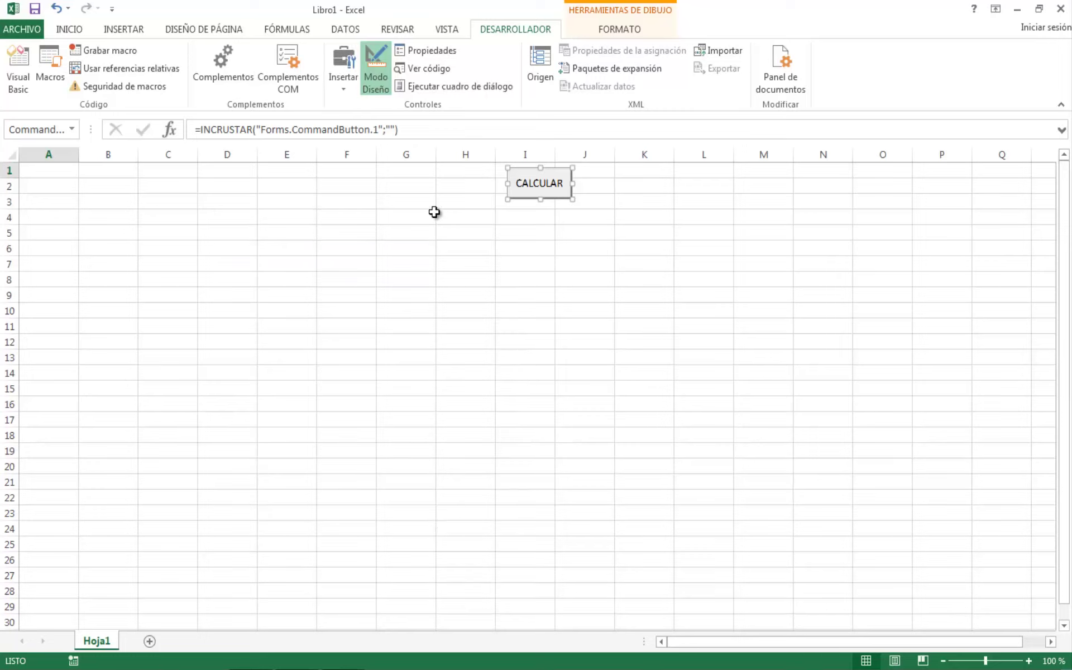
Open the CALCULAR button's code and make a blank line inside CommandButton1_Click.
right_click(551, 185)
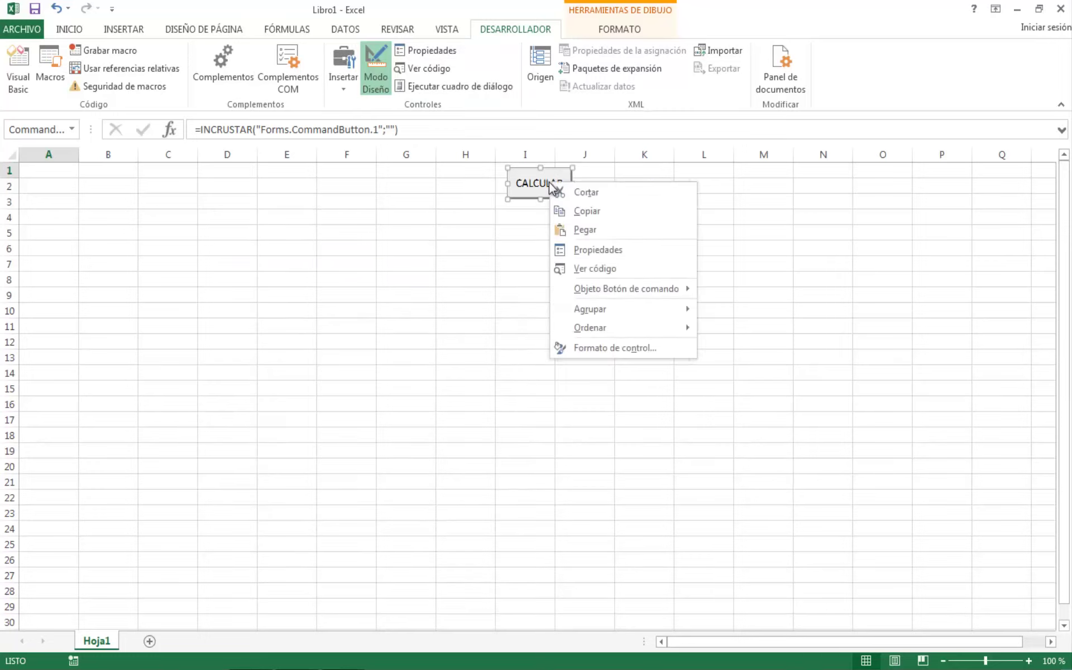
click(600, 267)
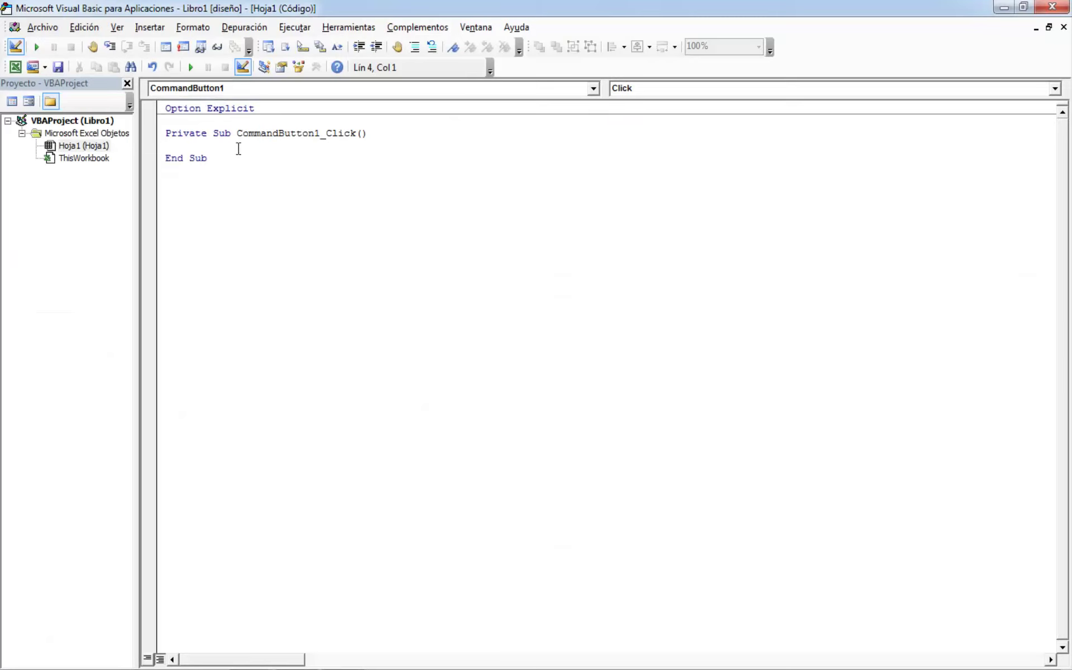
key(Delete)
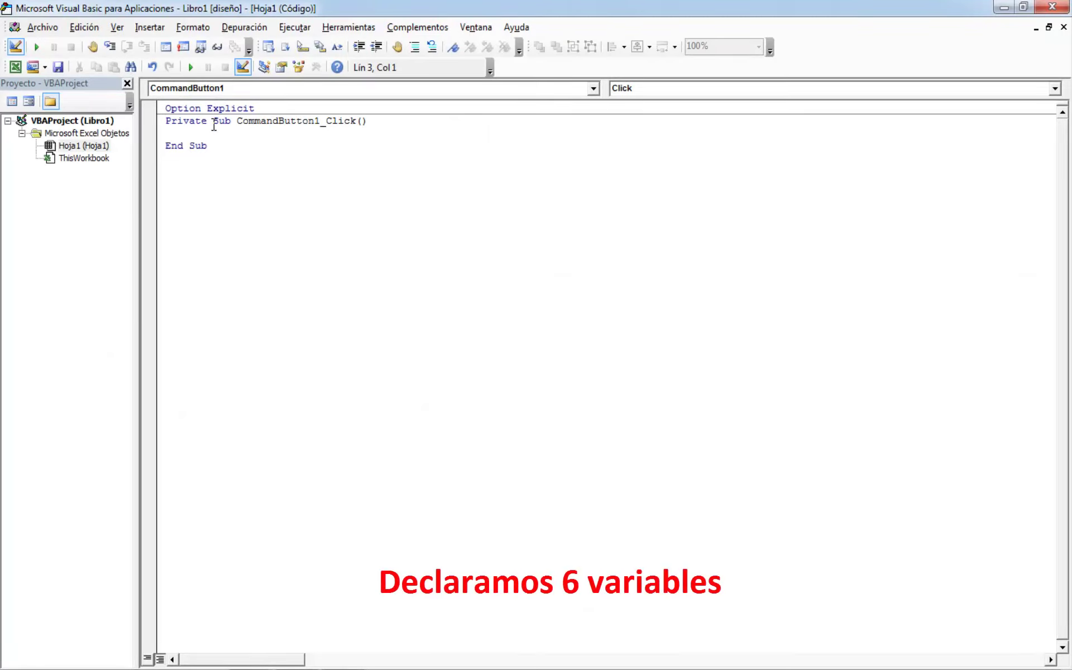
key(Return)
key(Return)
key(Return)
key(Return)
key(Up)
key(Up)
key(Up)
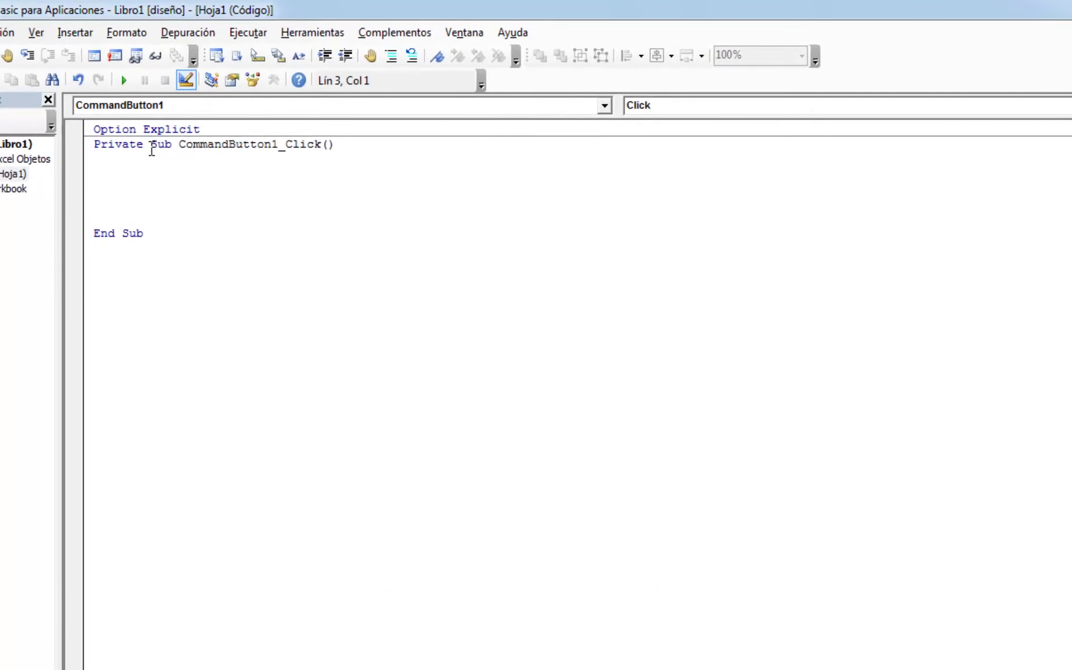
Declare I, J and N As Double.
text(dim I )
text(asd)
key(BackSpace)
text(dou)
key(Return)
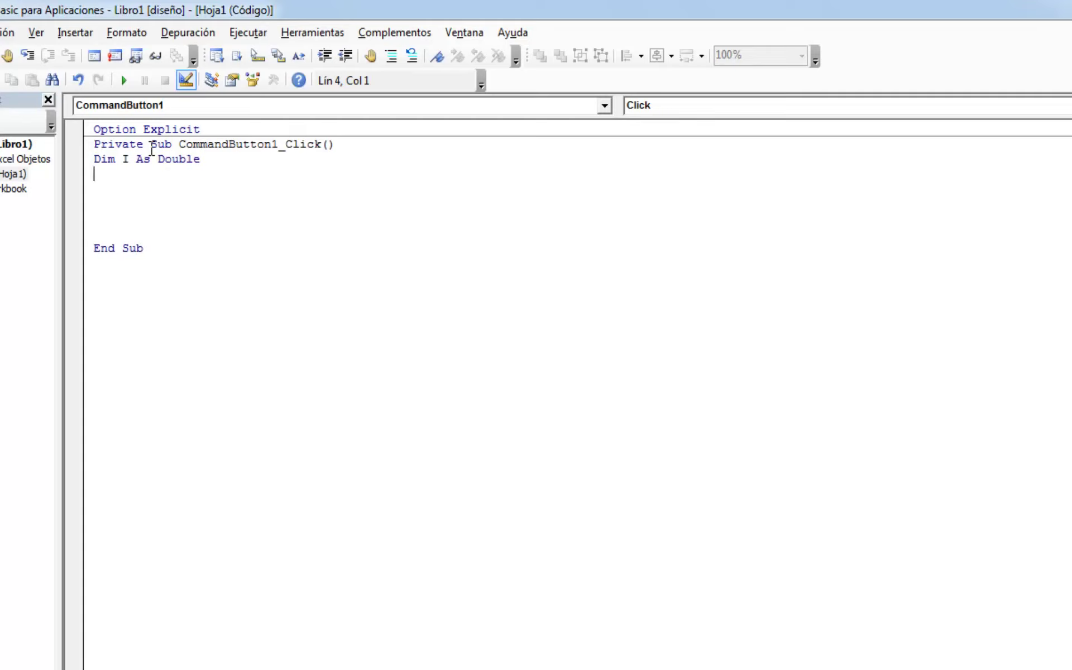
text(dim J)
text( as dou)
key(Return)
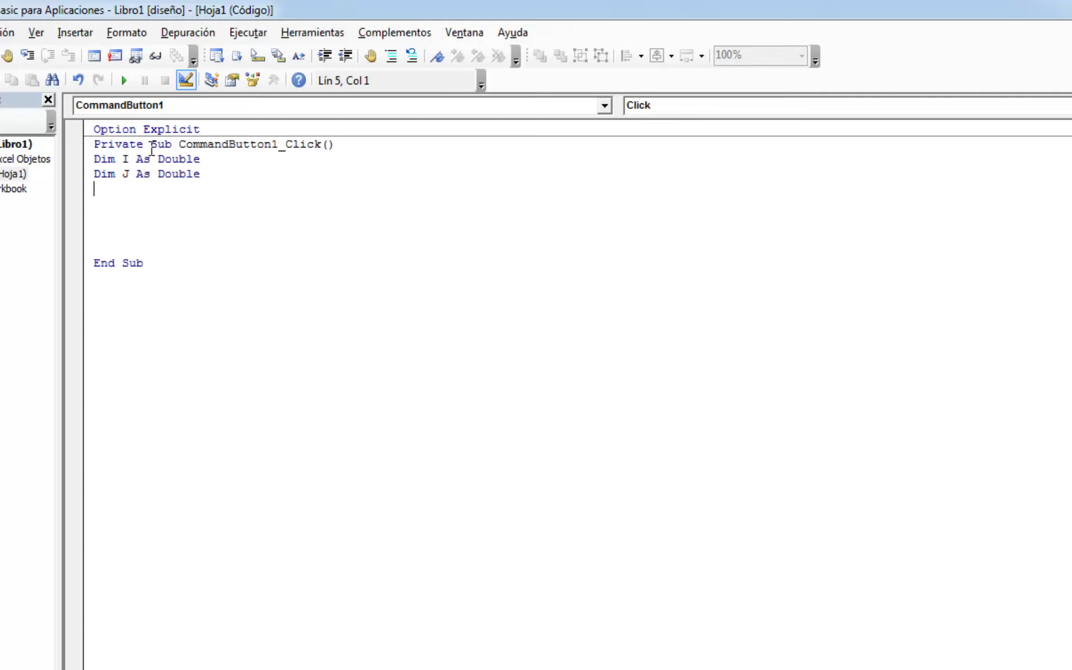
text(di)
text(m N as )
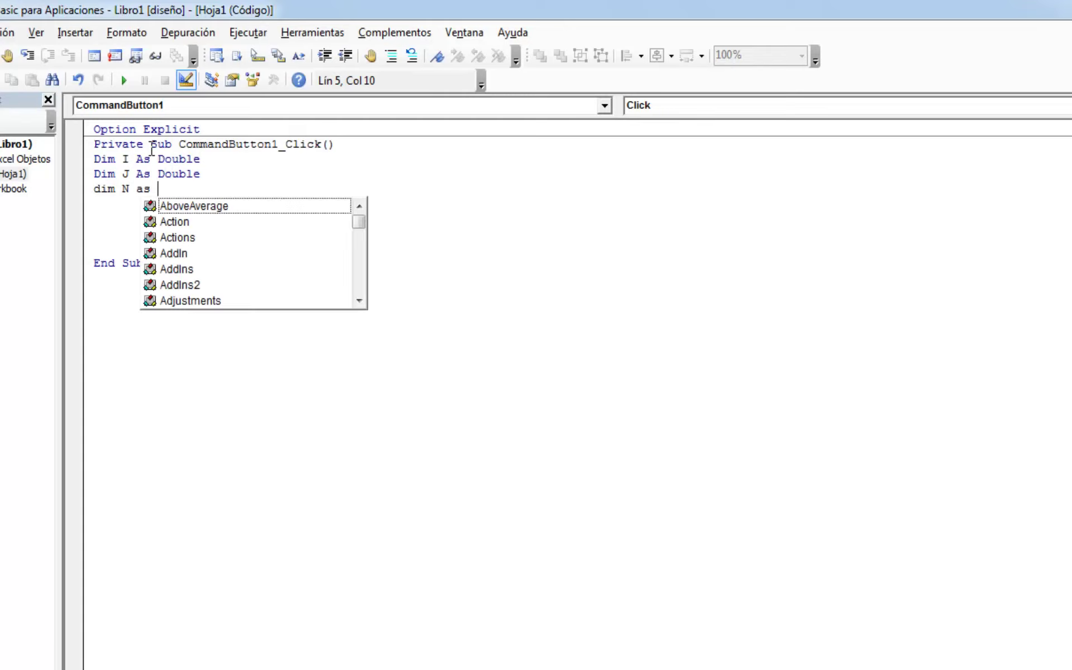
text(dou)
key(Return)
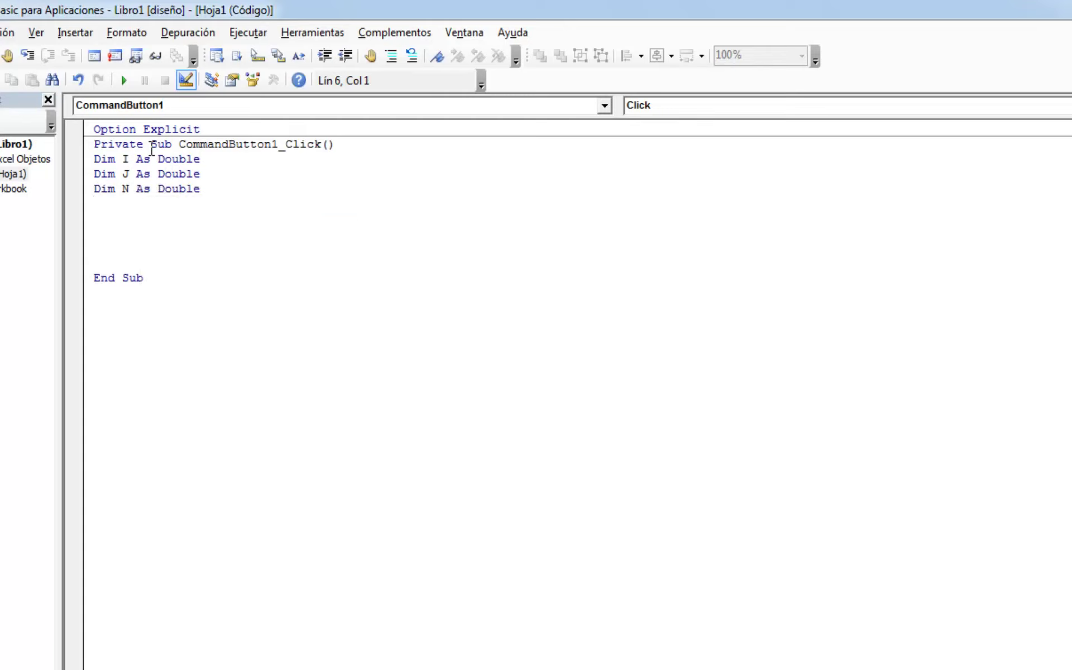
Declare A, B and Suma As Double, then add blank lines for the macro body.
text(dim A)
text( as dou)
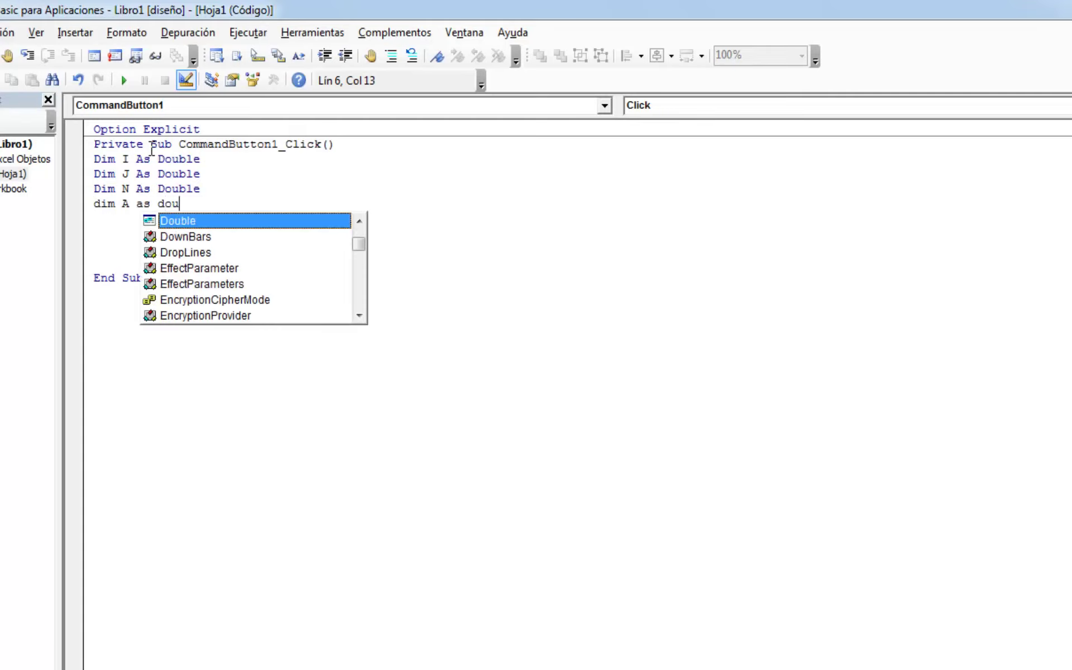
key(Return)
text(di)
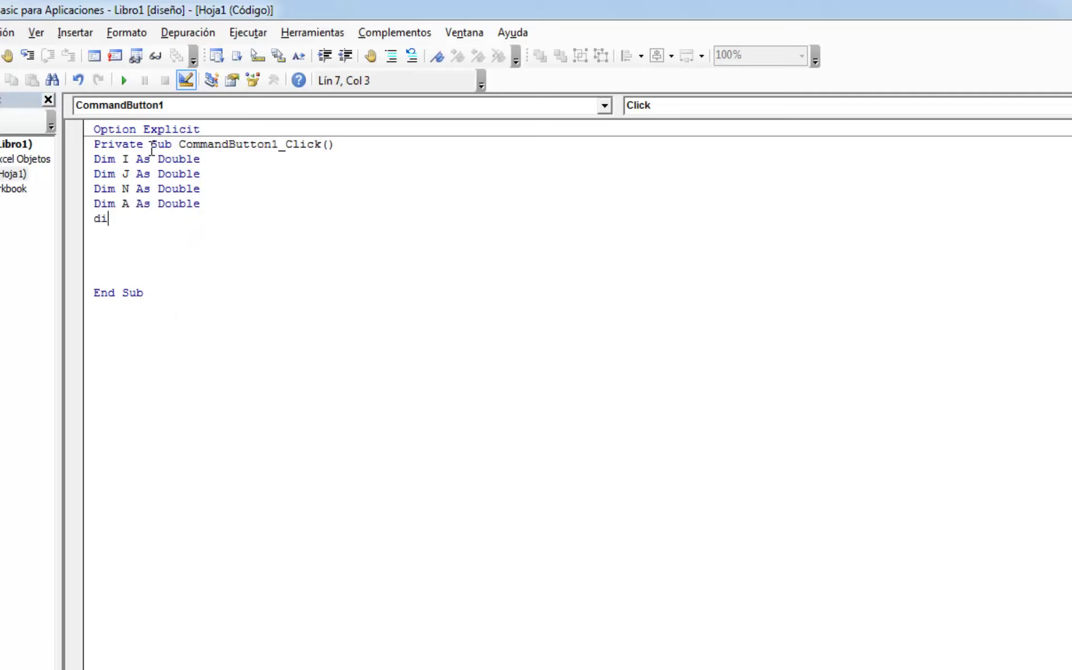
text(m B as )
text(dou)
key(Return)
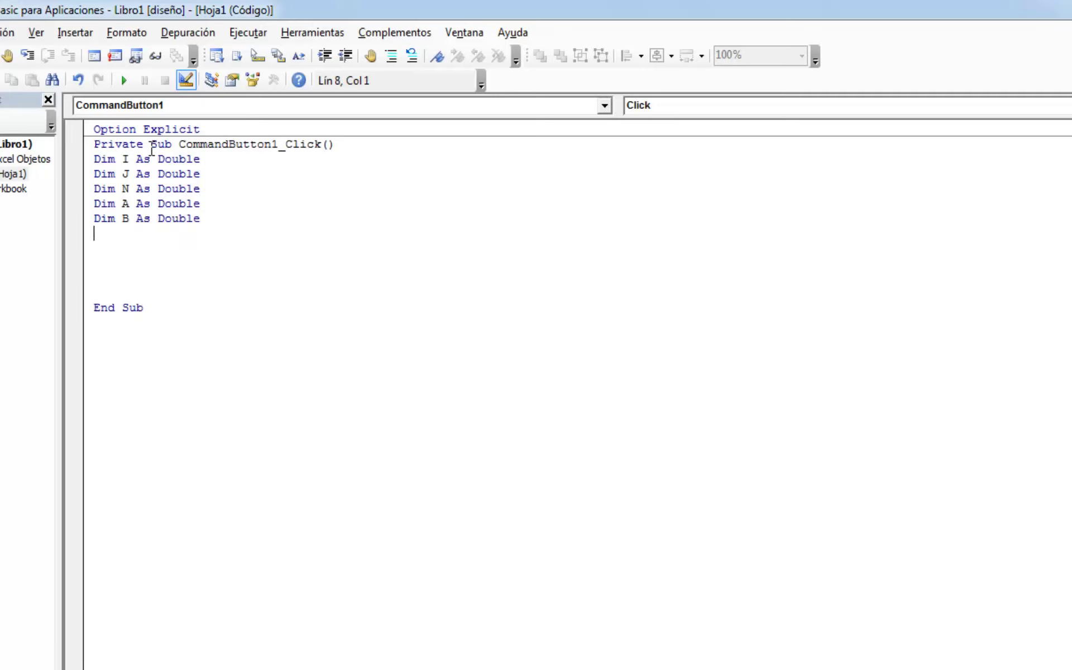
text(d)
text(im Suma )
text(as dou)
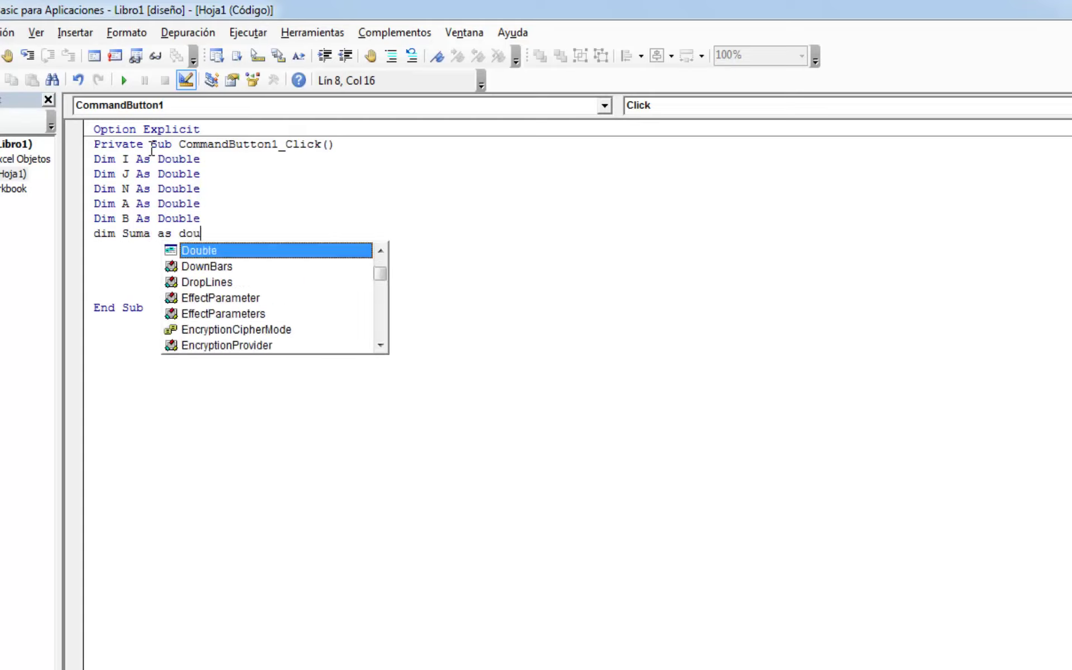
key(Return)
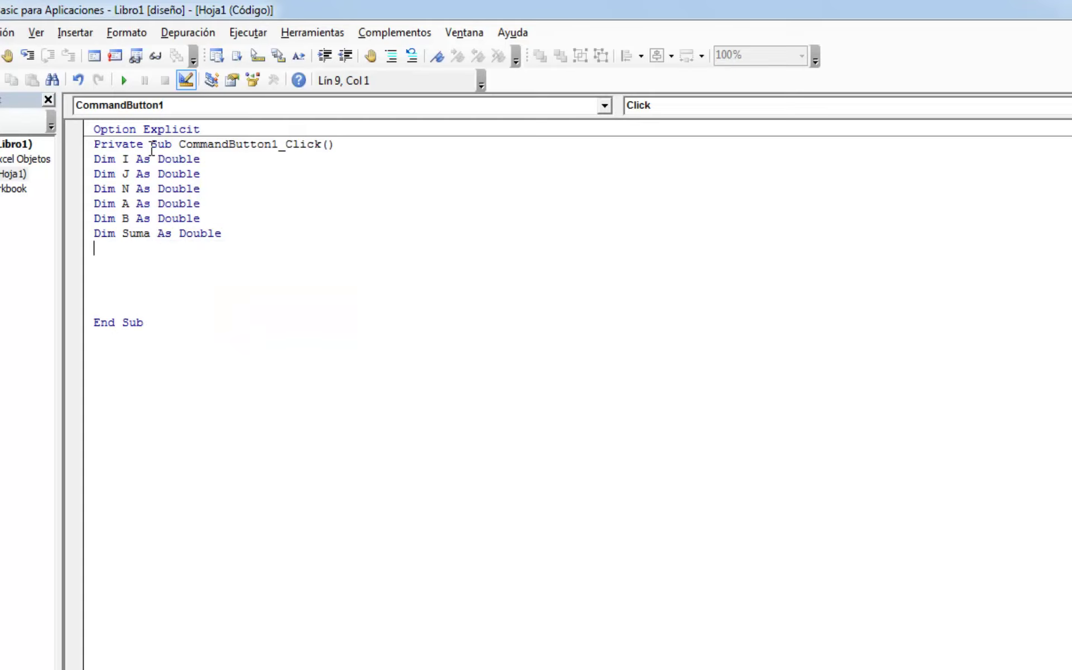
key(Return)
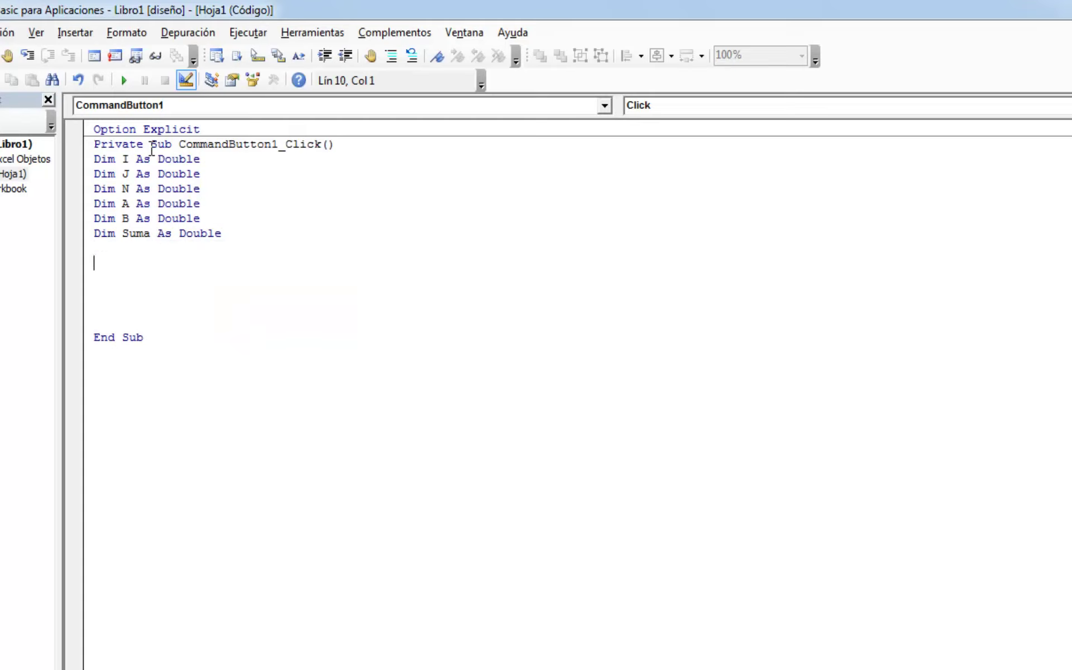
key(Return)
key(Return)
key(Return)
key(Return)
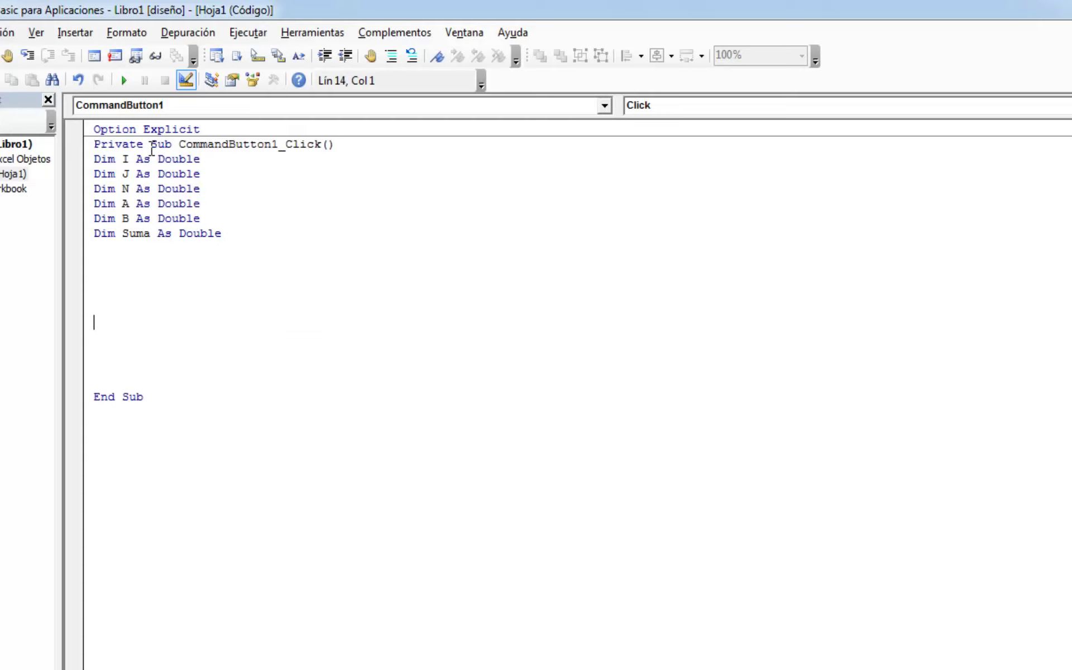
key(Return)
key(Return)
key(Return)
key(Return)
key(Return)
key(Return)
key(Up)
key(Up)
key(Up)
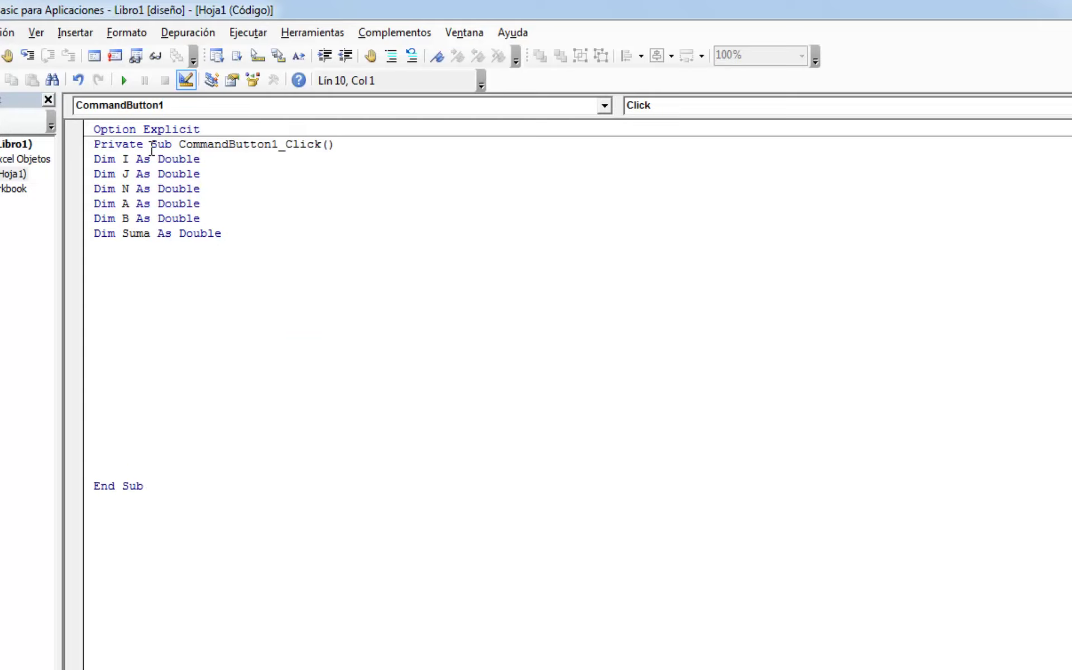
Add a With Hoja1 … End With block inside the procedure.
text(with h)
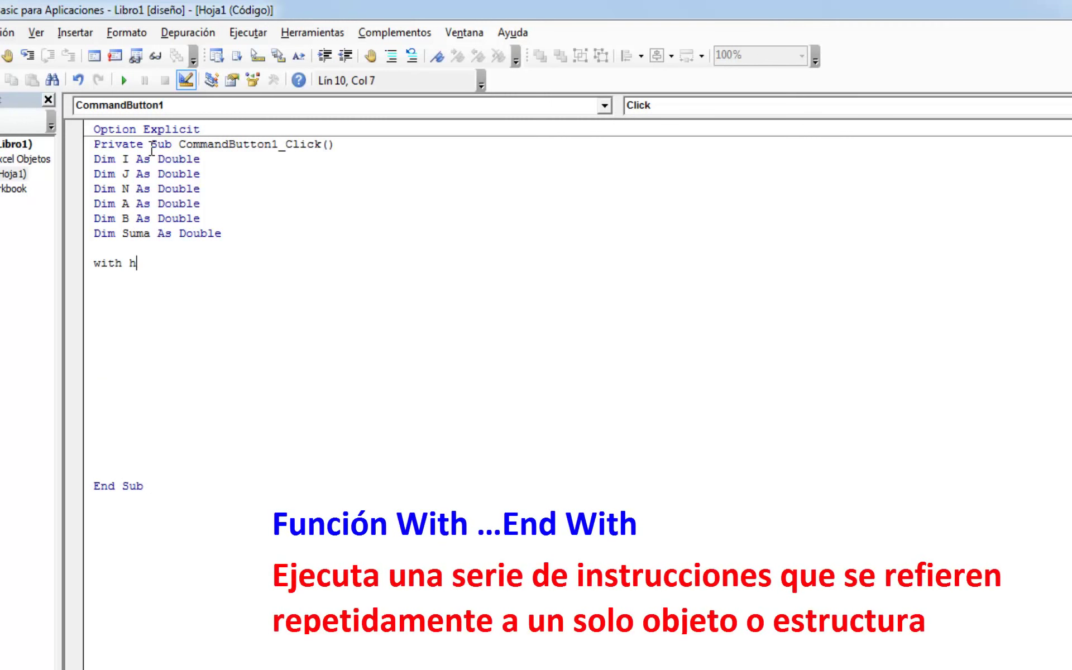
text(oja1)
key(Return)
key(Down)
key(Down)
key(Down)
key(Return)
key(Return)
key(Return)
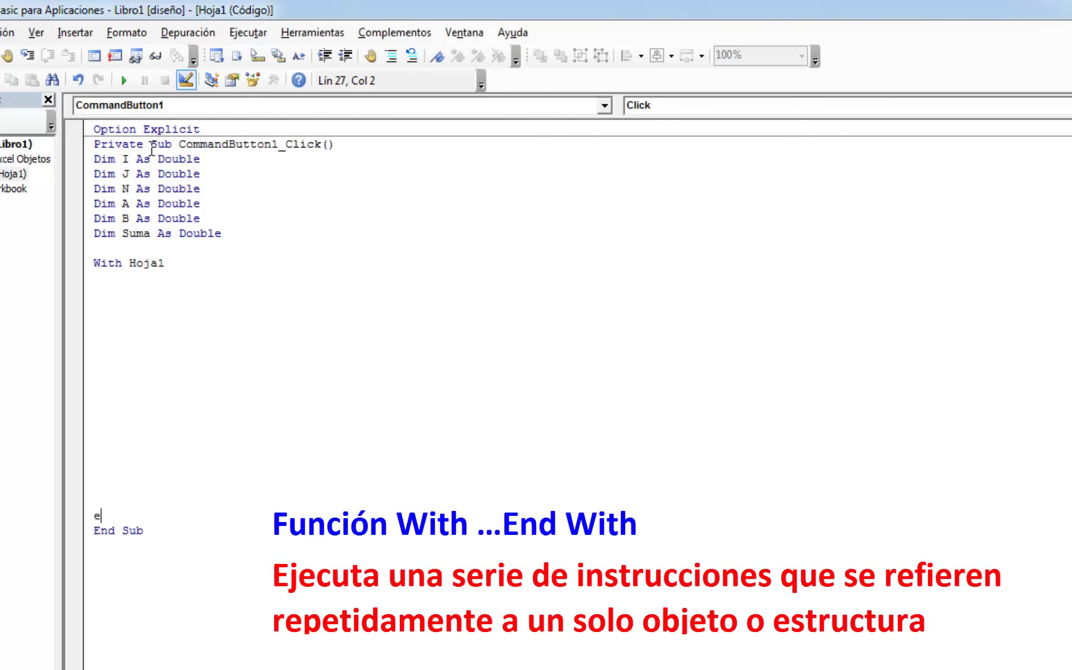
text(nd with)
key(Return)
key(Up)
key(Up)
key(Up)
key(Up)
key(Up)
key(Up)
key(Up)
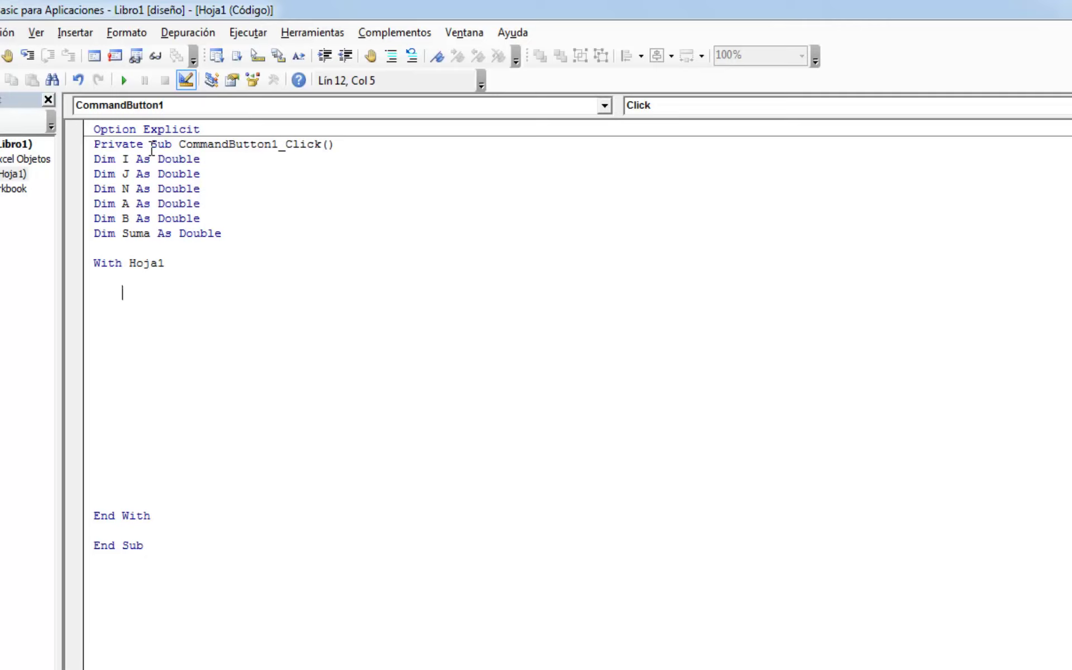
Write N = Application.InputBox("NUMEROS FACTORIALES", "N!") inside the With block.
text(n=)
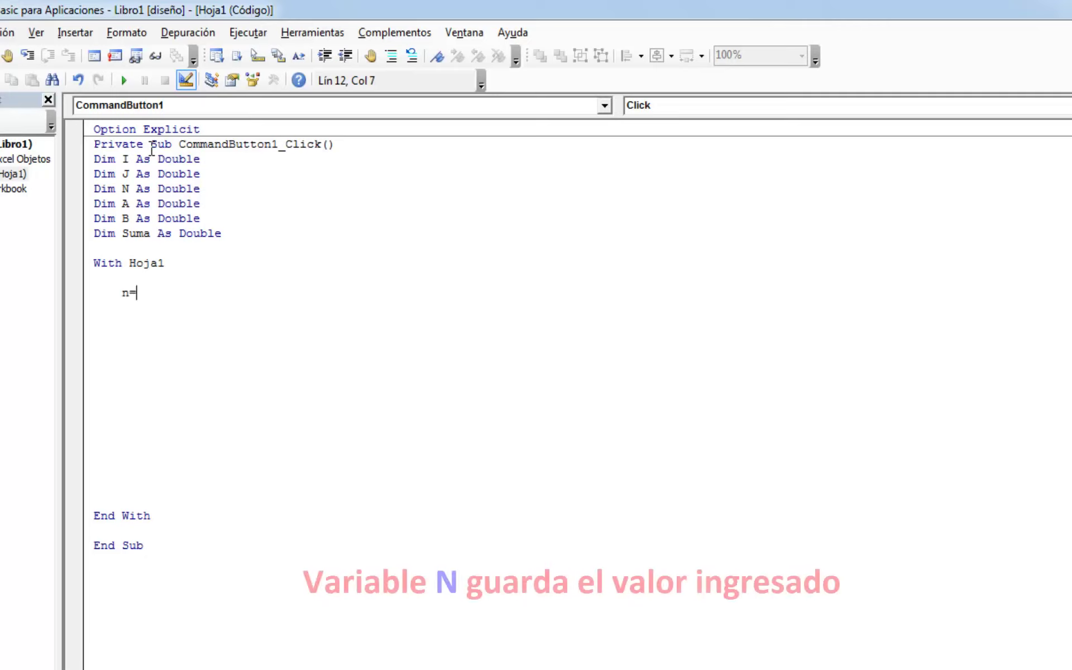
text(a)
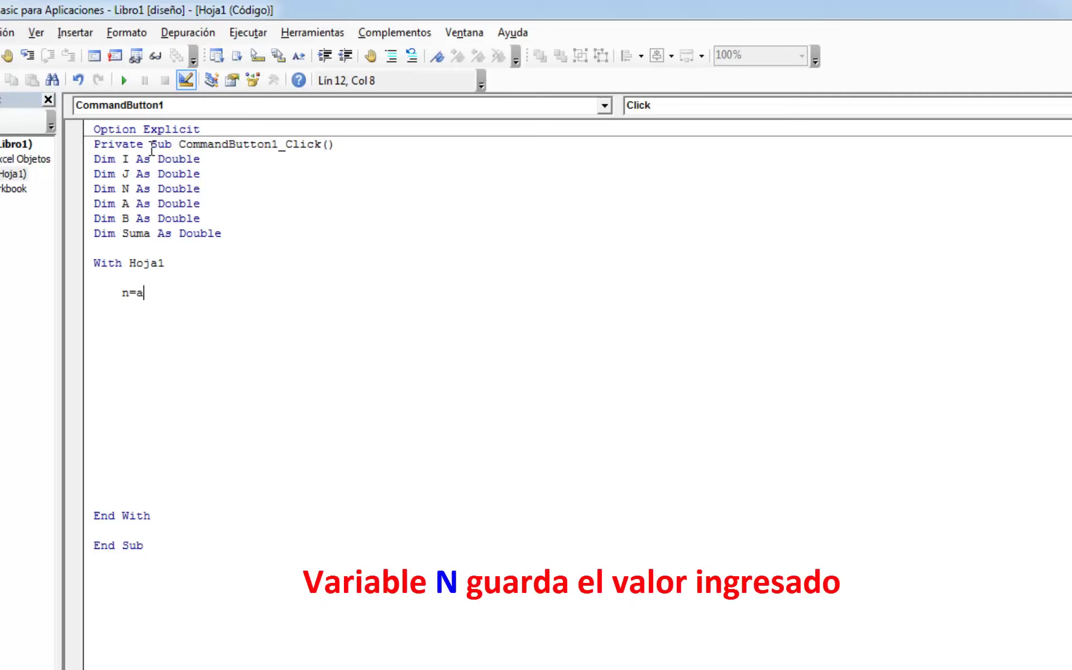
text(pplication)
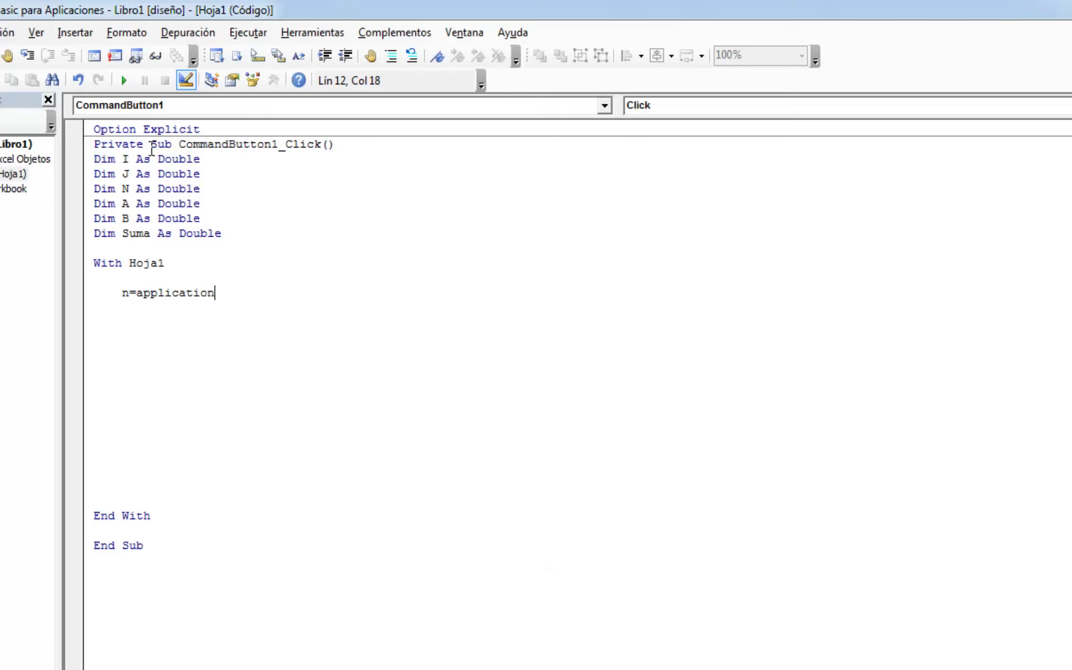
text(.in)
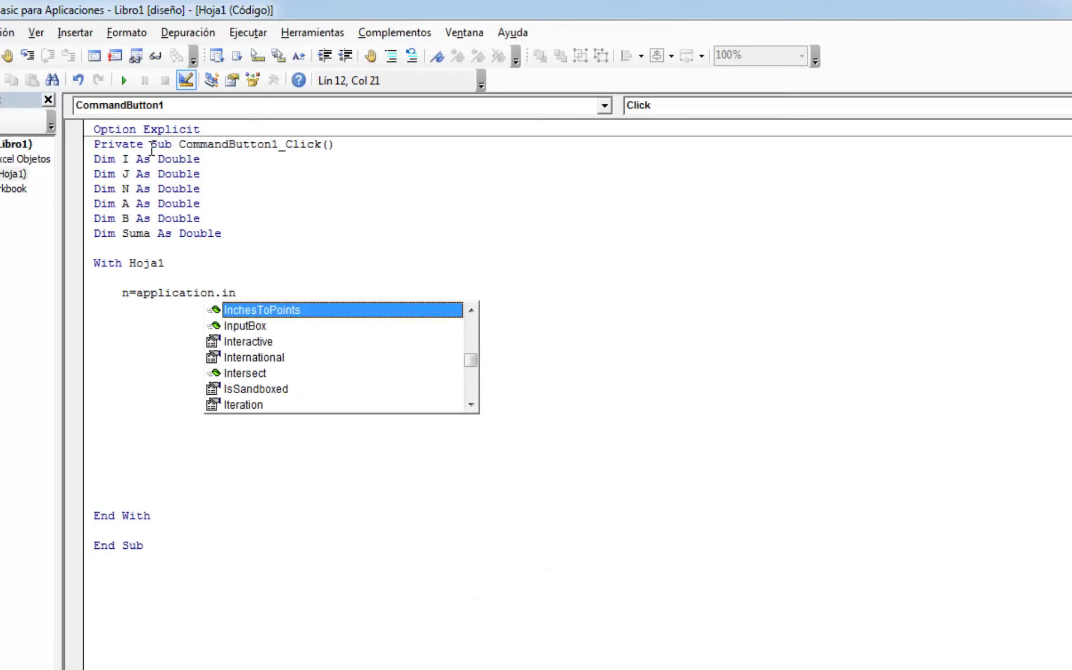
key(Down)
key(Tab)
text(())
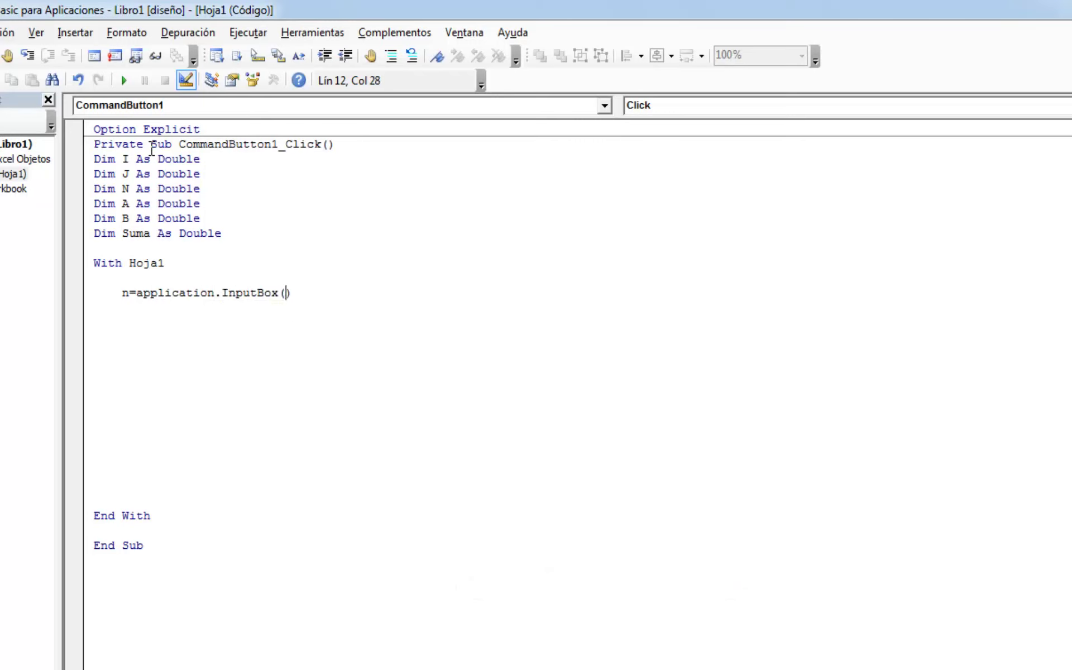
text("",)
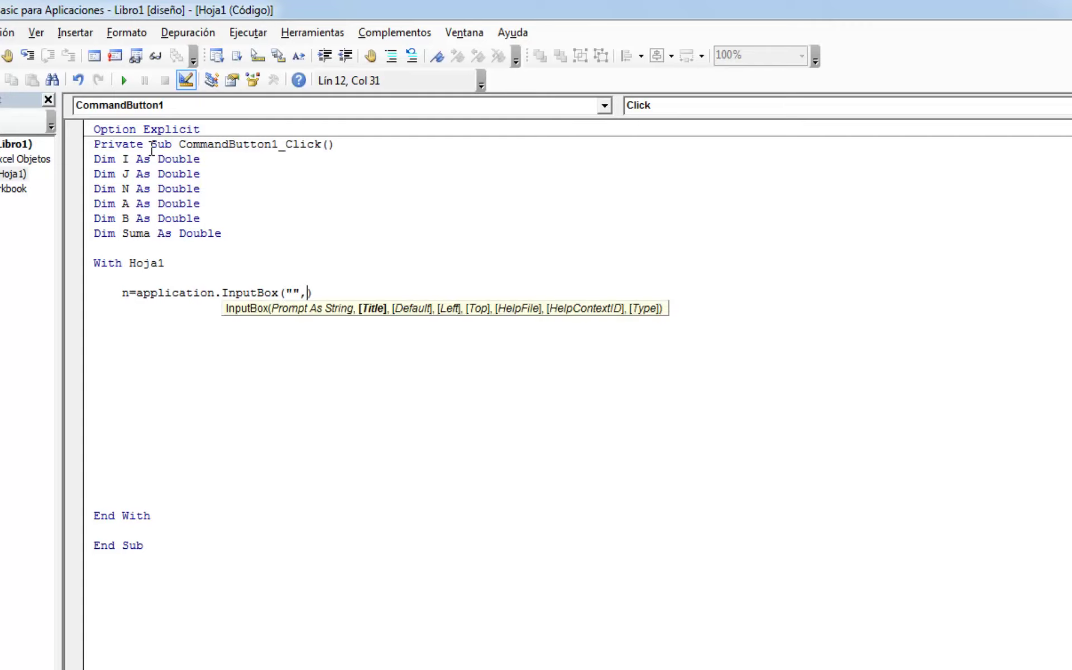
key(Left)
key(Left)
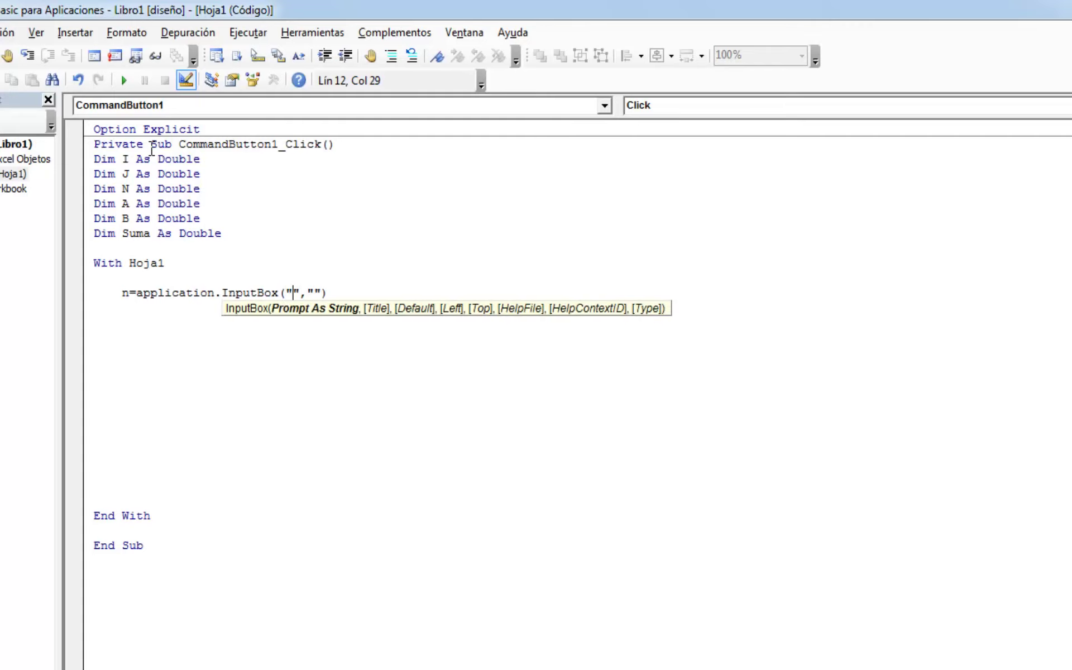
text(NUMEROS)
text( FAC)
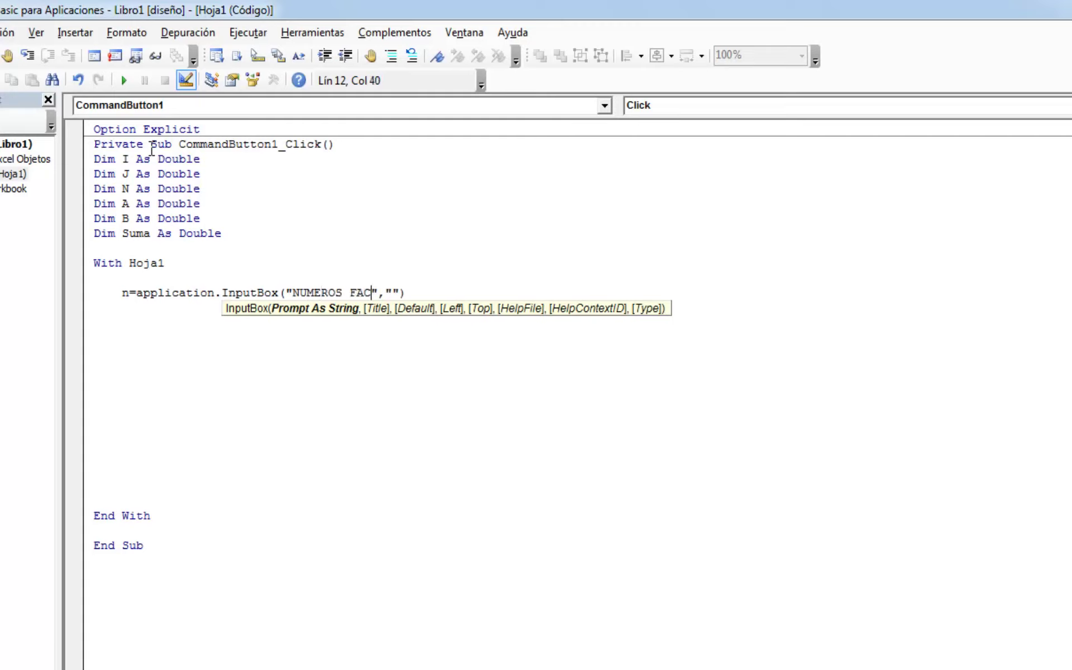
text(TORIALES)
key(Right)
key(Right)
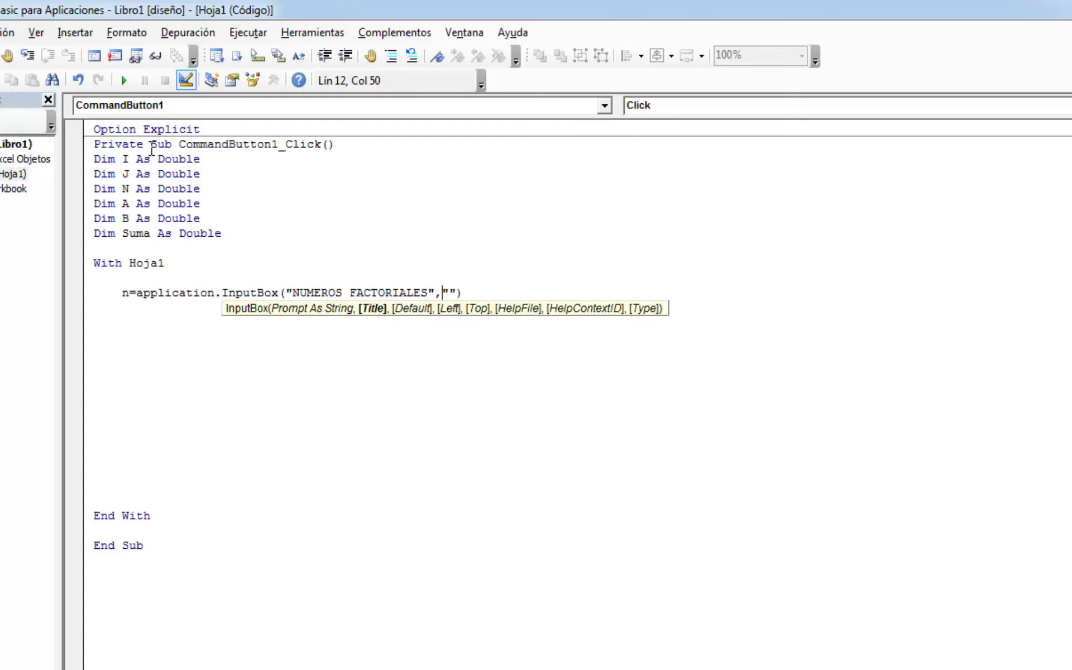
text(n)
text(N)
key(BackSpace)
text(!)
key(End)
key(Return)
key(Return)
key(Return)
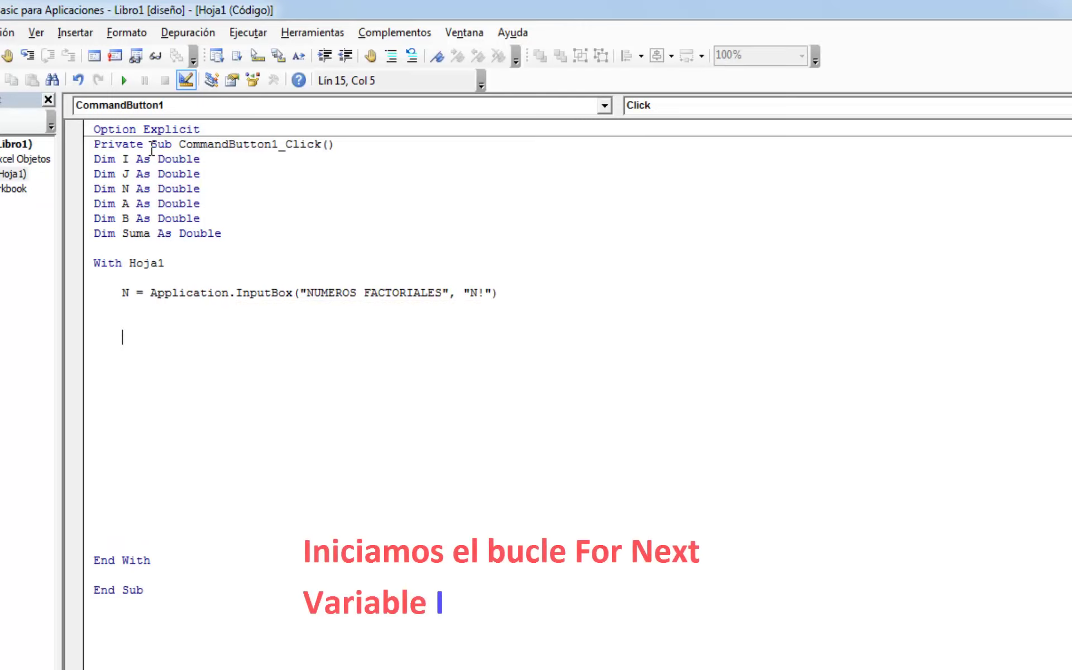
Add the loop frame For I = 1 To N … Next I.
key(Tab)
text(for )
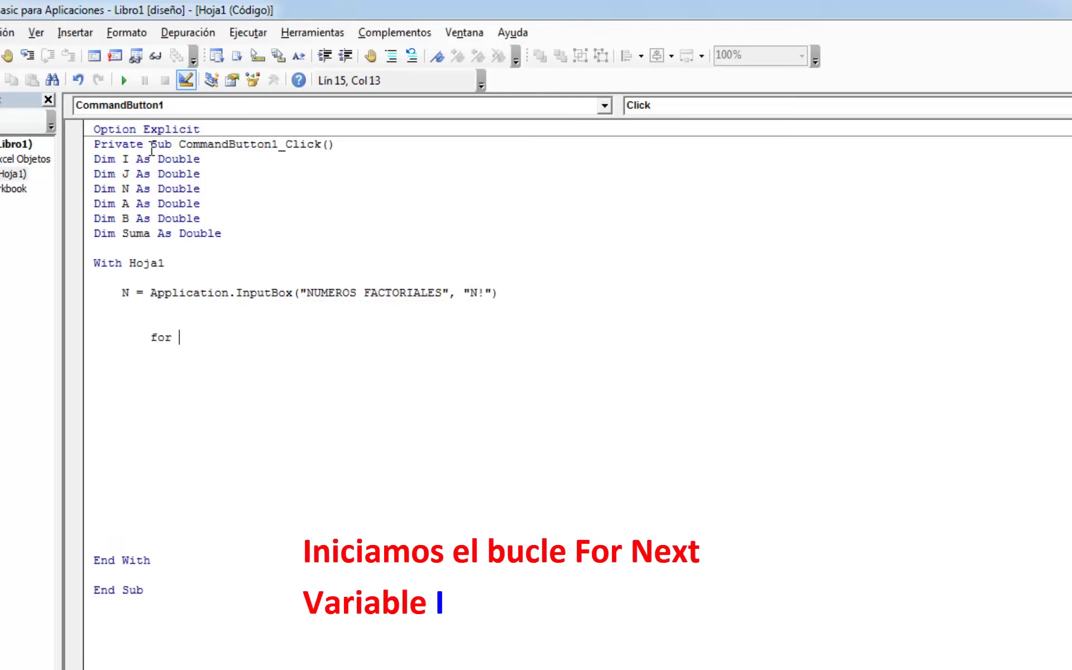
text(i=)
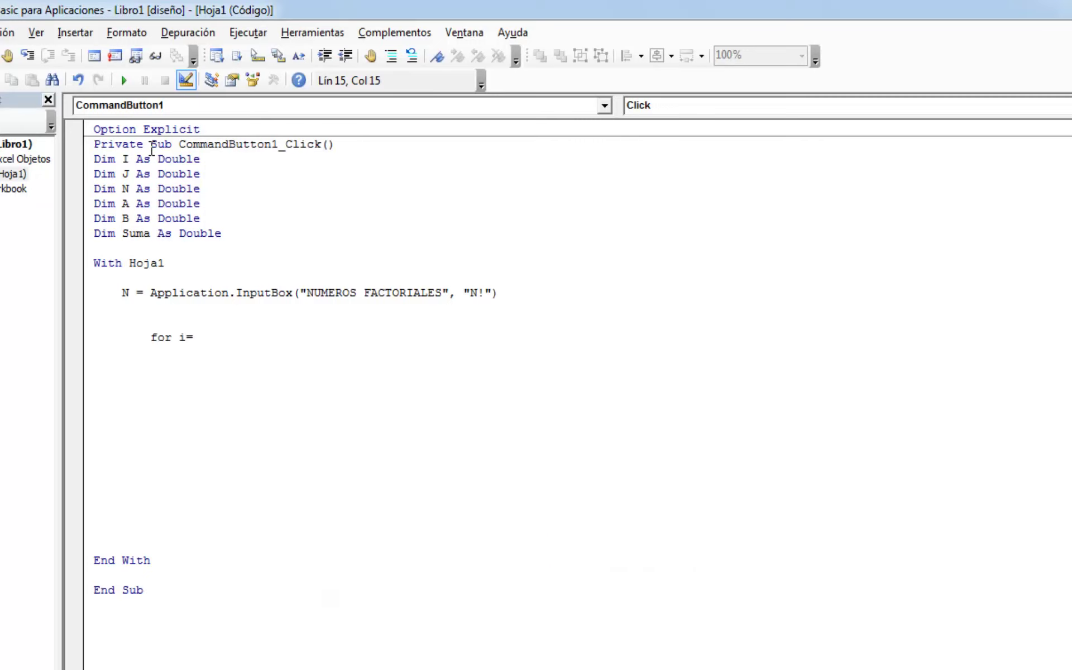
text(1 to n)
key(Return)
key(Down)
key(Down)
key(Down)
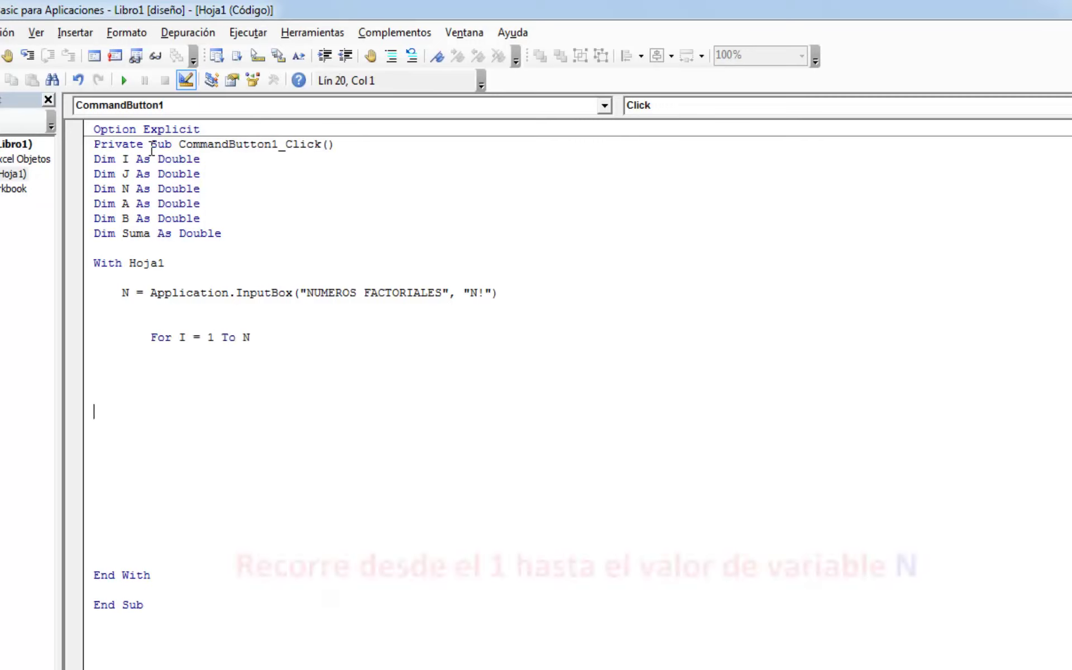
key(Down)
key(Down)
key(Down)
key(Down)
key(Down)
key(Down)
key(Down)
key(Down)
key(Down)
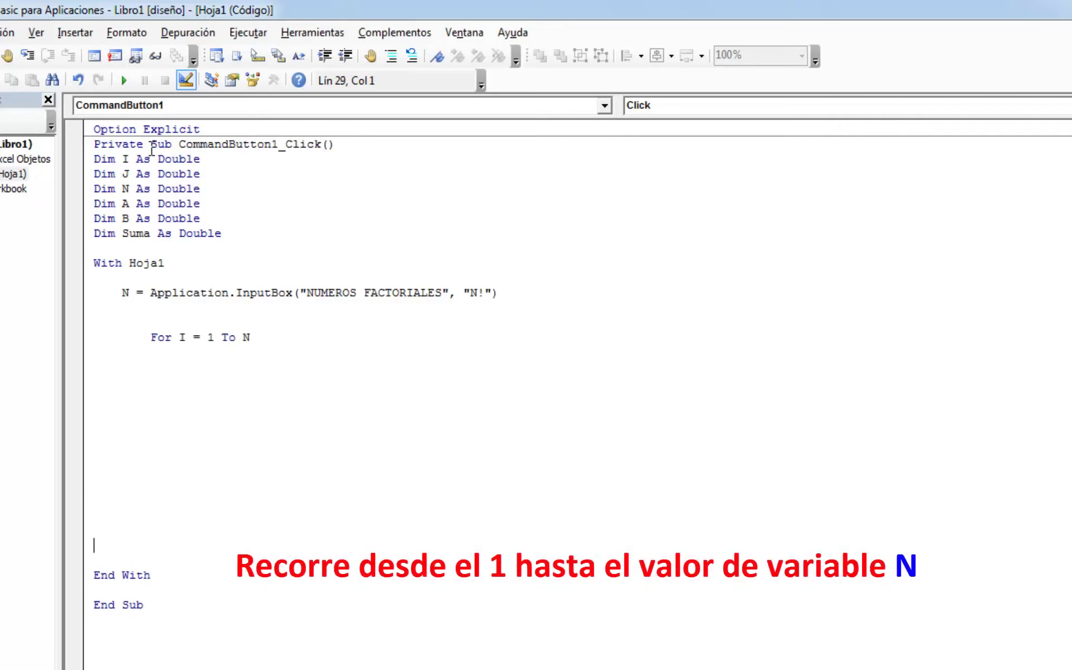
key(Tab)
key(Tab)
text(end)
key(BackSpace)
key(BackSpace)
key(BackSpace)
text(ne)
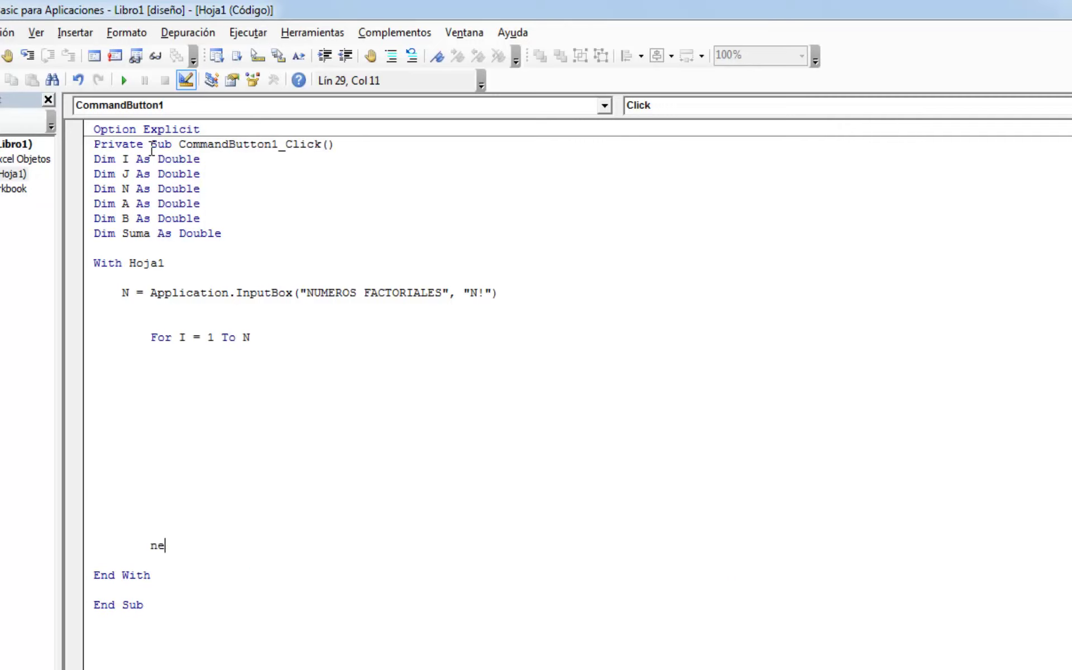
text(xt i)
key(Up)
key(Up)
key(Up)
key(Up)
Inside the loop, write .Cells(I + 1, 1) = I.
key(Tab)
key(Tab)
key(Tab)
text(.ce)
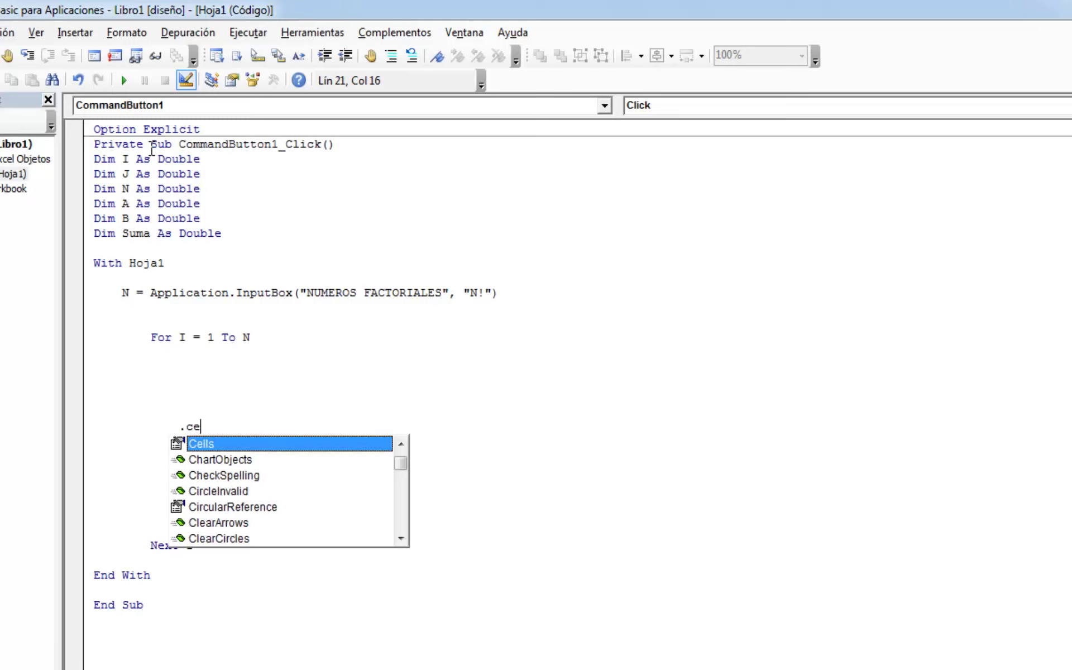
key(Tab)
text(()
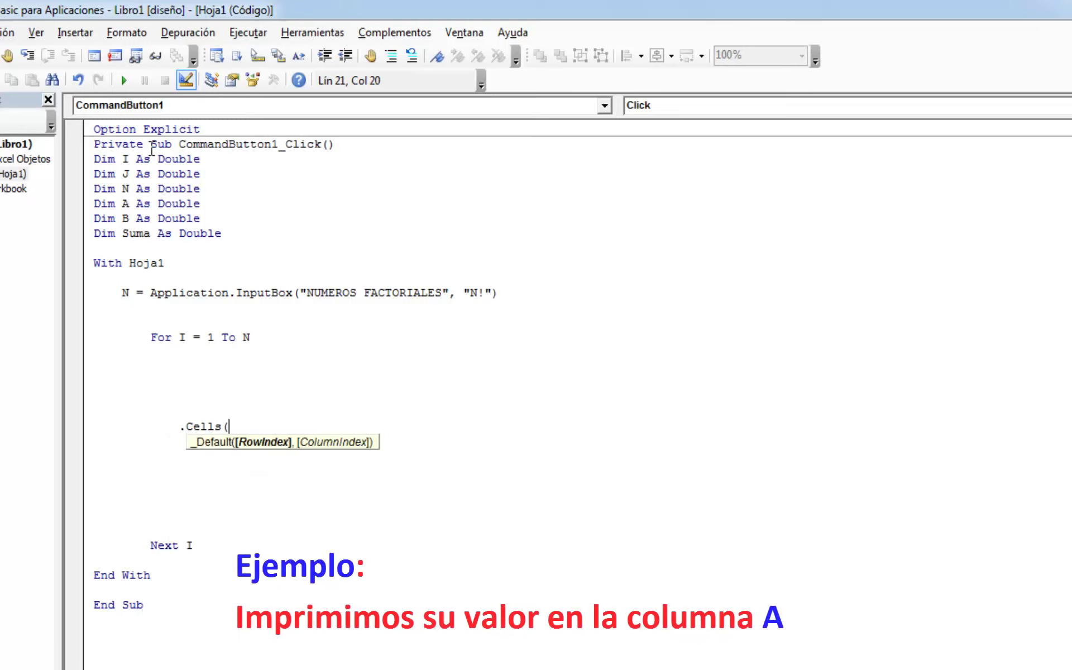
text(i+1)
text(,1)
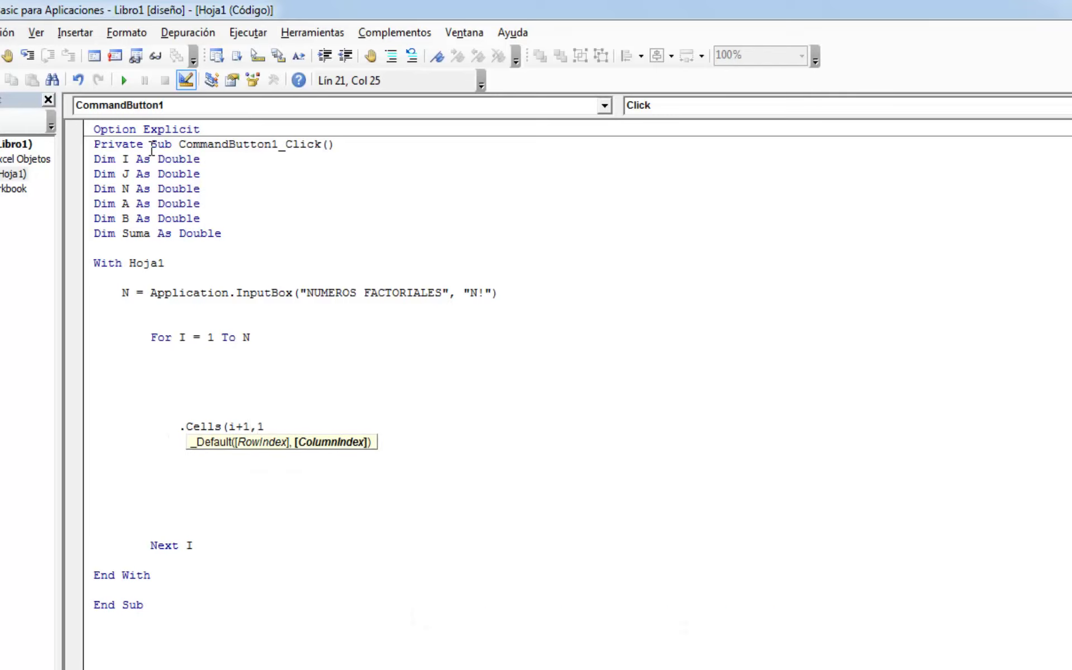
text()=)
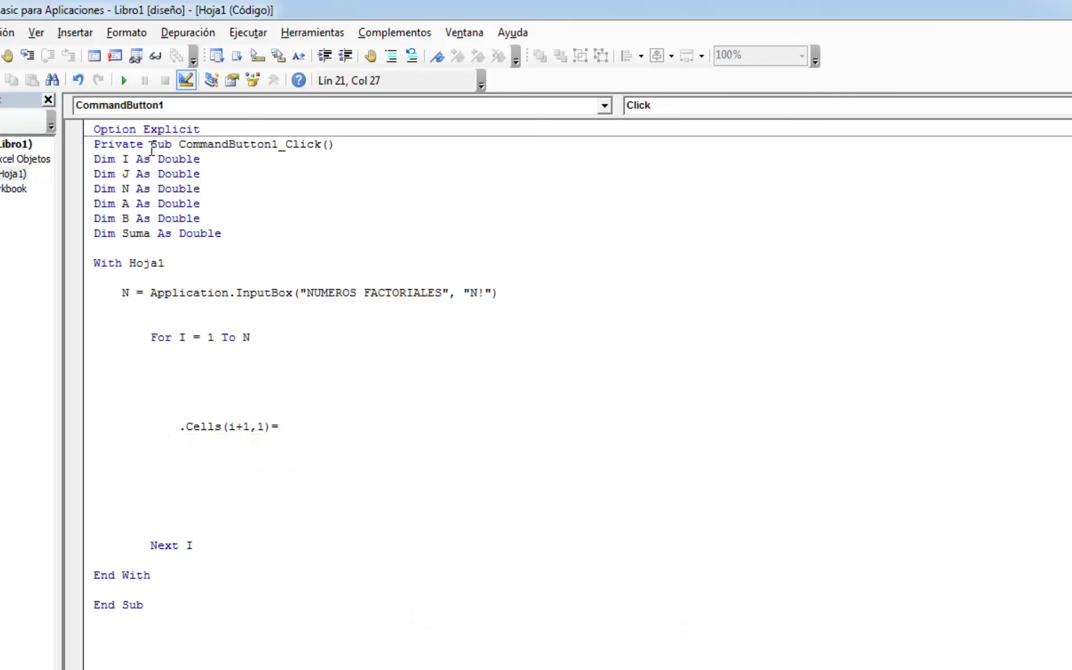
text(I)
key(Return)
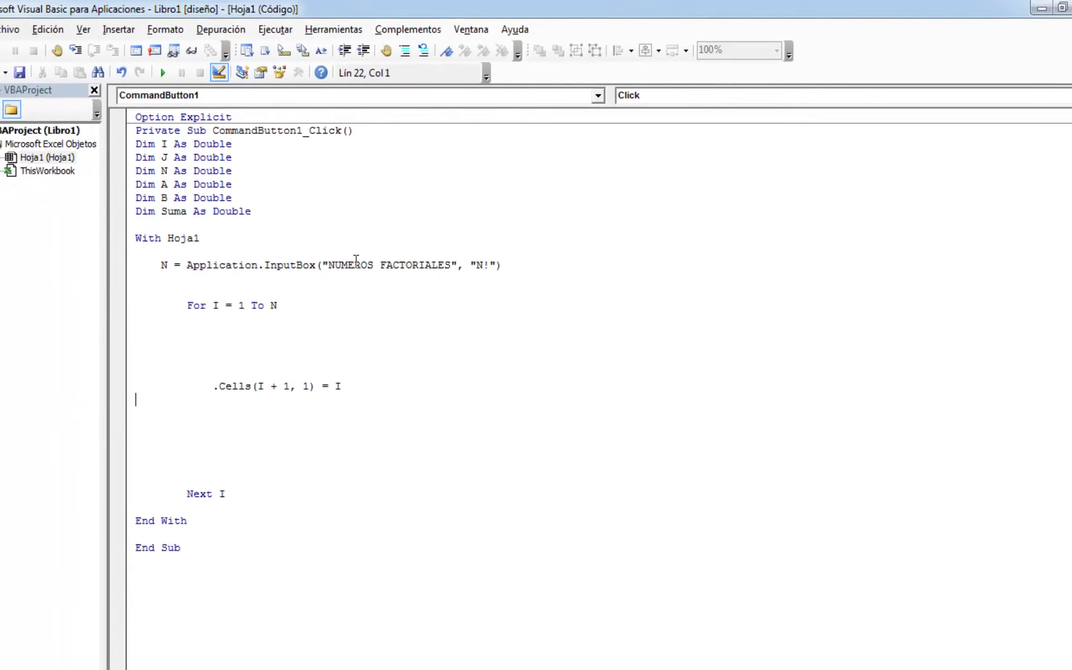
Restore the editor window to show the sheet and begin stepping through the macro with F8.
click(395, 356)
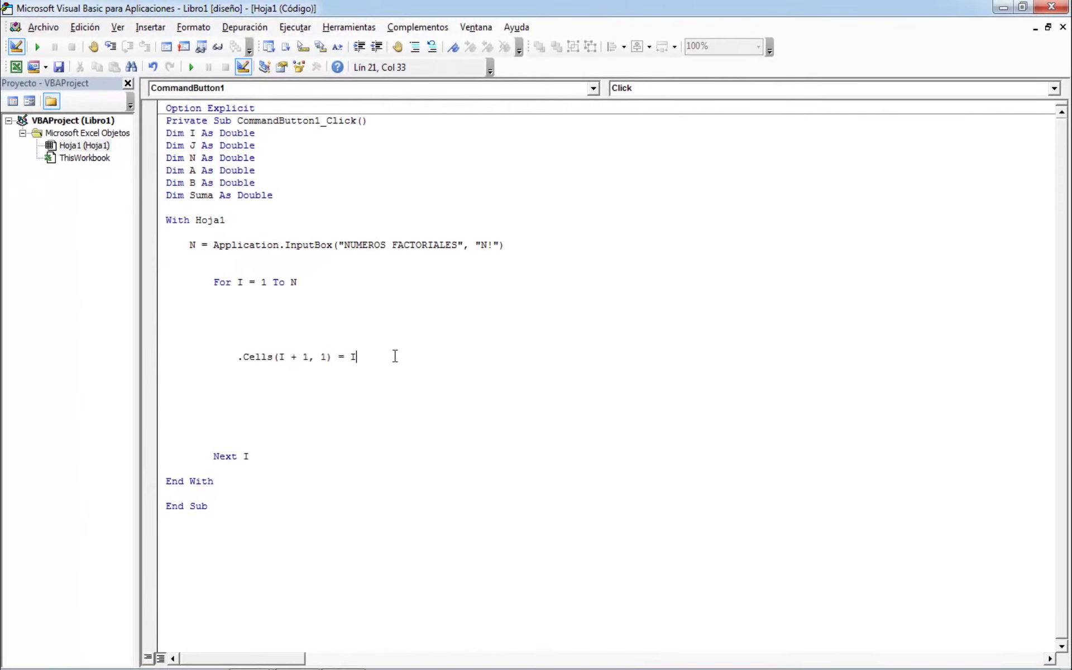
click(1022, 7)
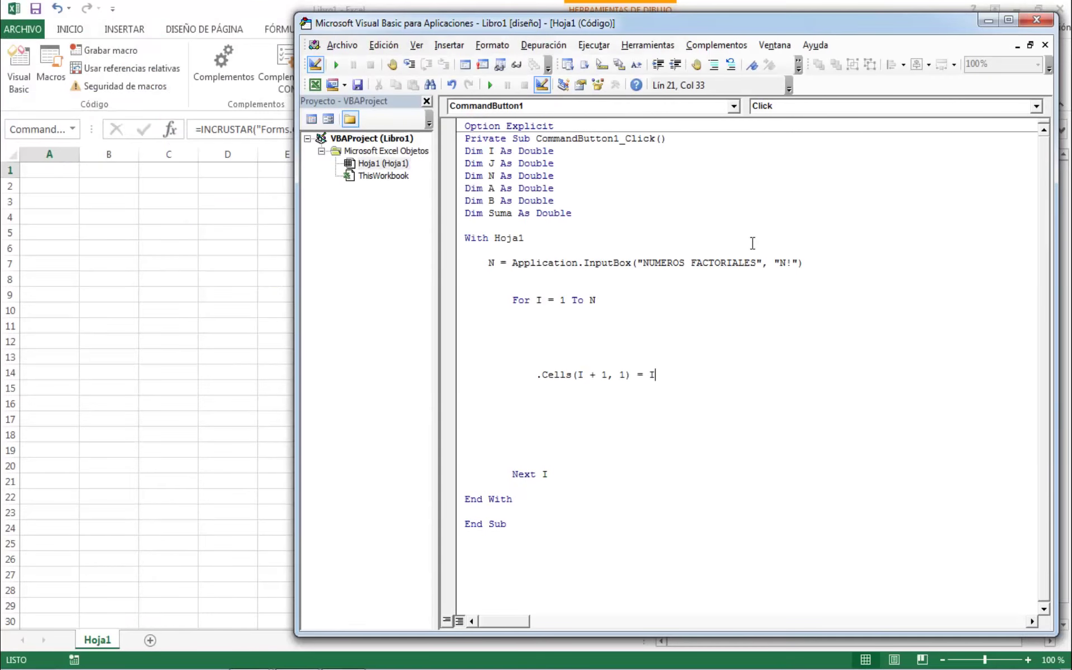
key(F8)
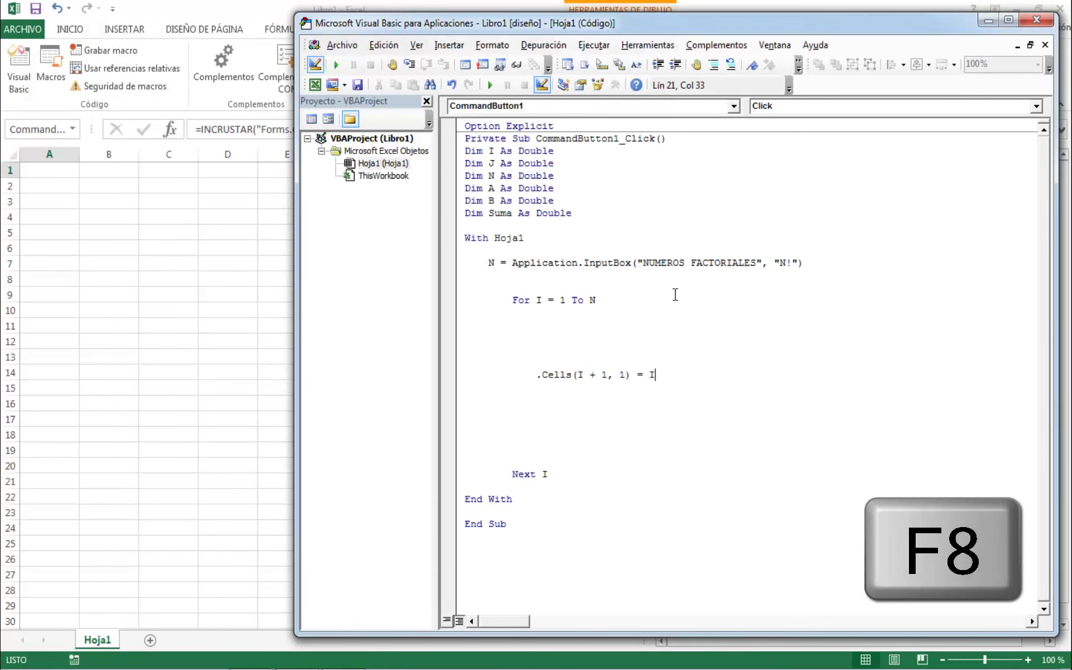
key(F8)
key(F8)
key(F8)
key(F8)
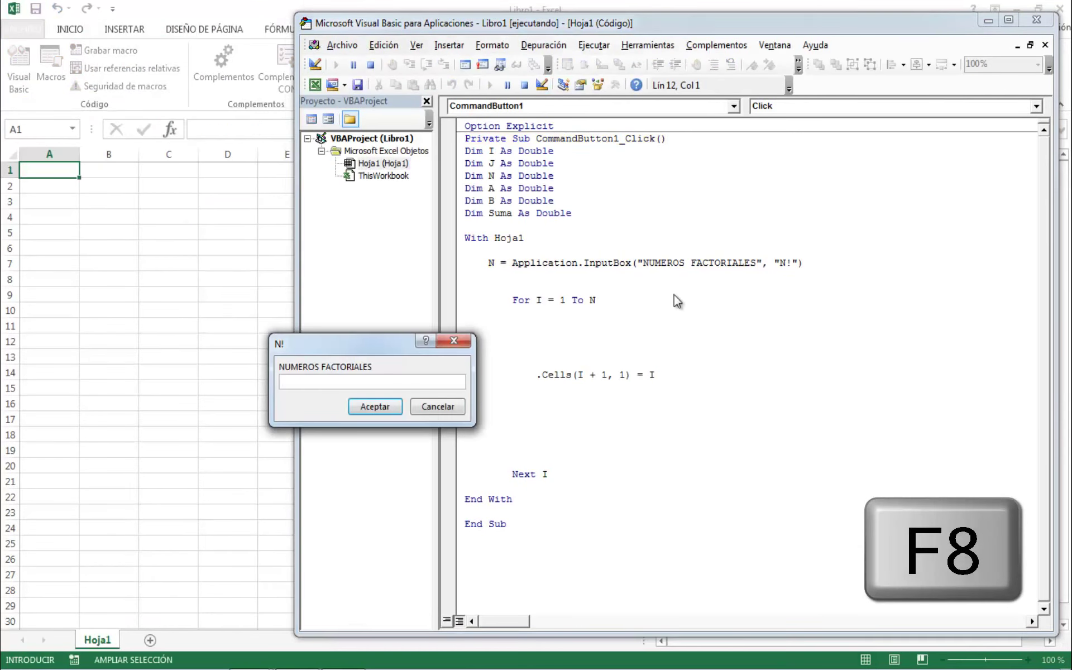
Enter 15 for N in the input box and step through the loop filling column A.
text(15)
key(Return)
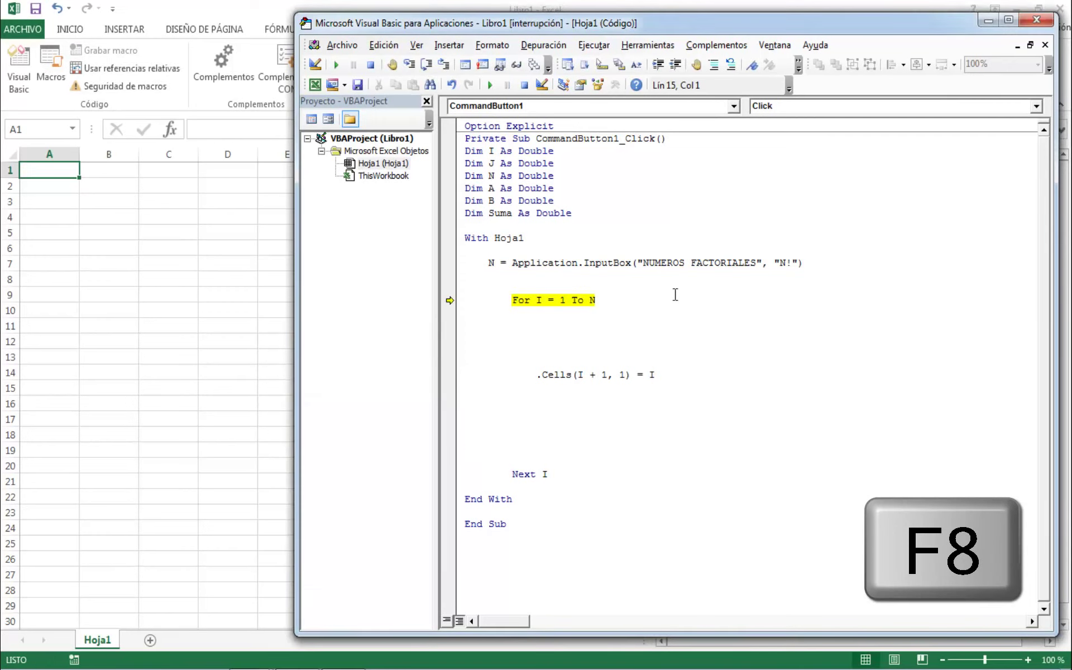
key(F8)
key(F8)
key(F8)
key(F8)
key(F8)
key(F8)
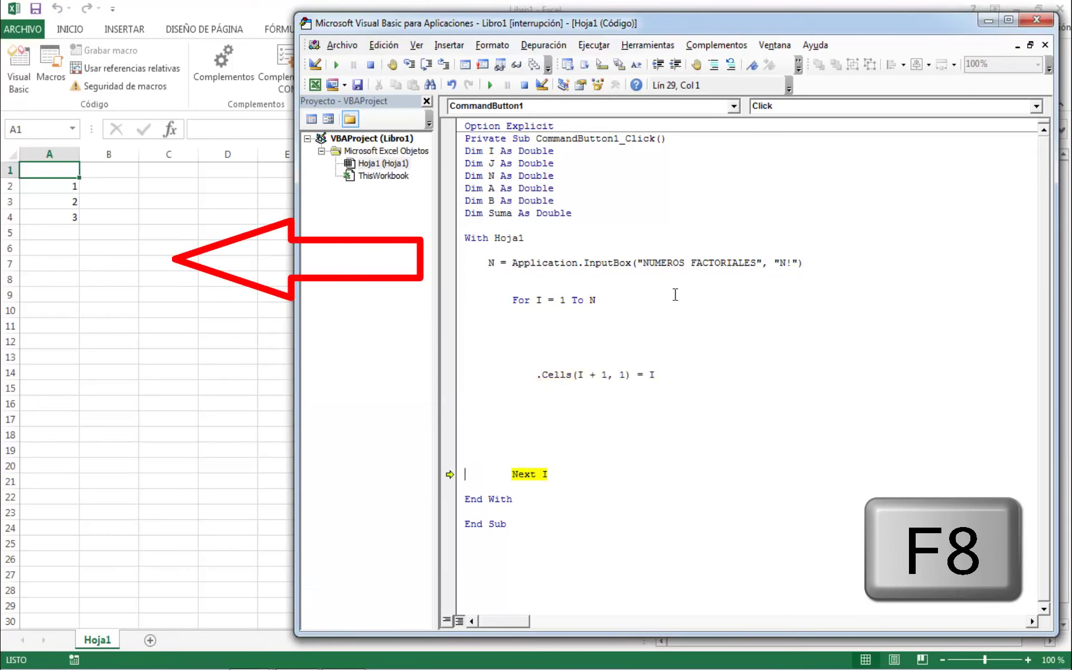
key(F8)
key(F8)
key(F8)
key(F8)
key(F8)
key(F8)
key(F8)
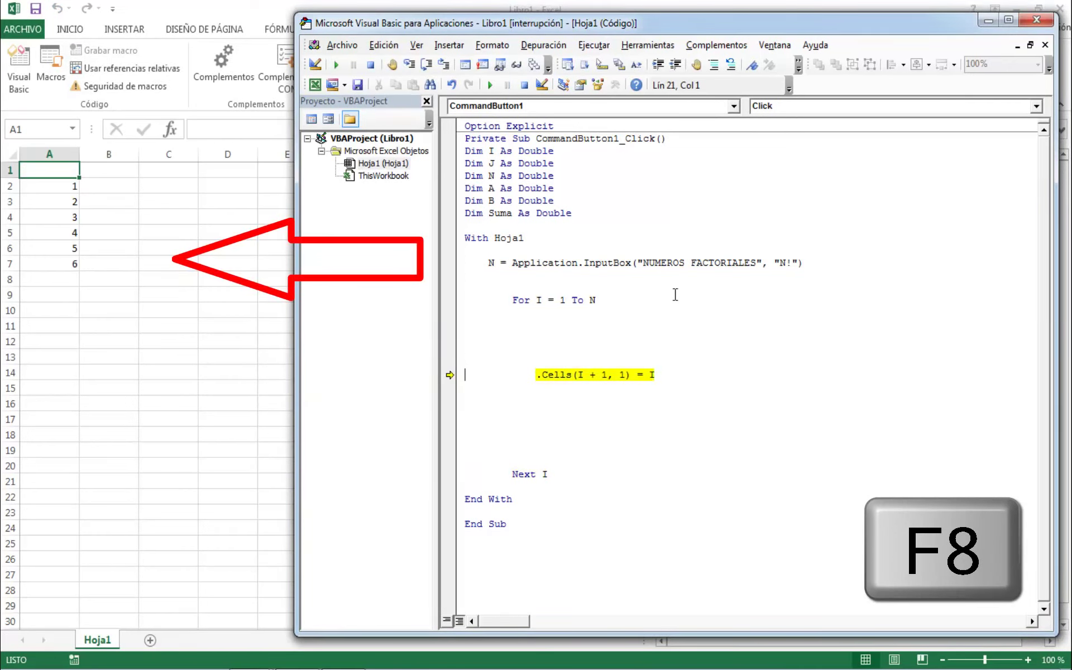
key(F8)
key(F8)
key(F8)
key(F8)
key(F8)
key(F8)
key(F8)
key(F8)
key(F8)
key(F8)
key(F8)
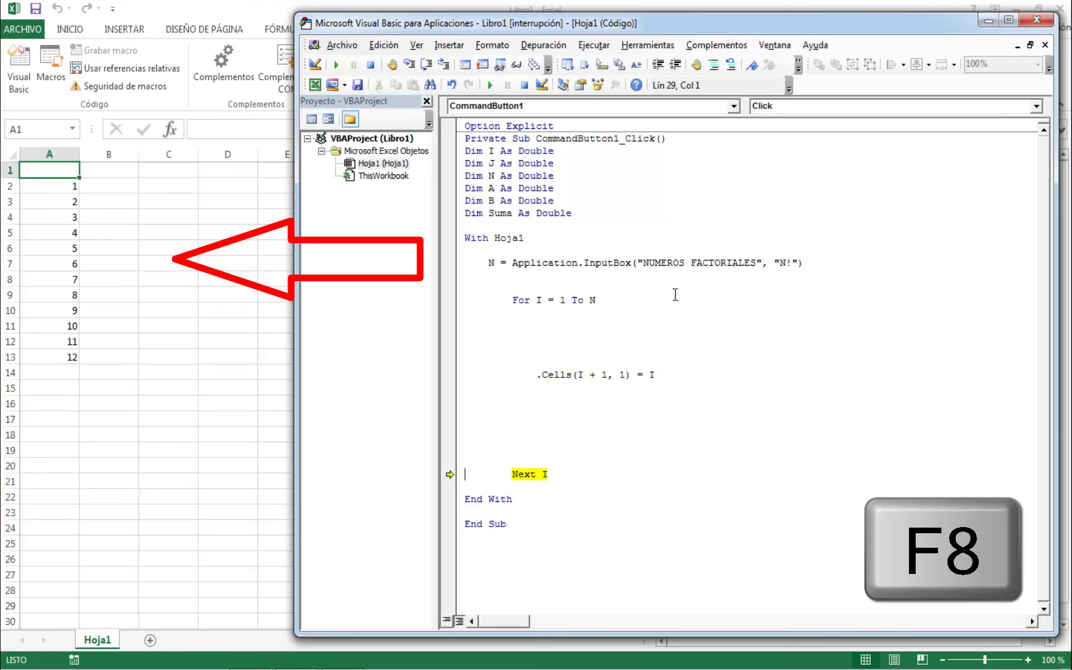
key(F8)
key(F8)
key(F8)
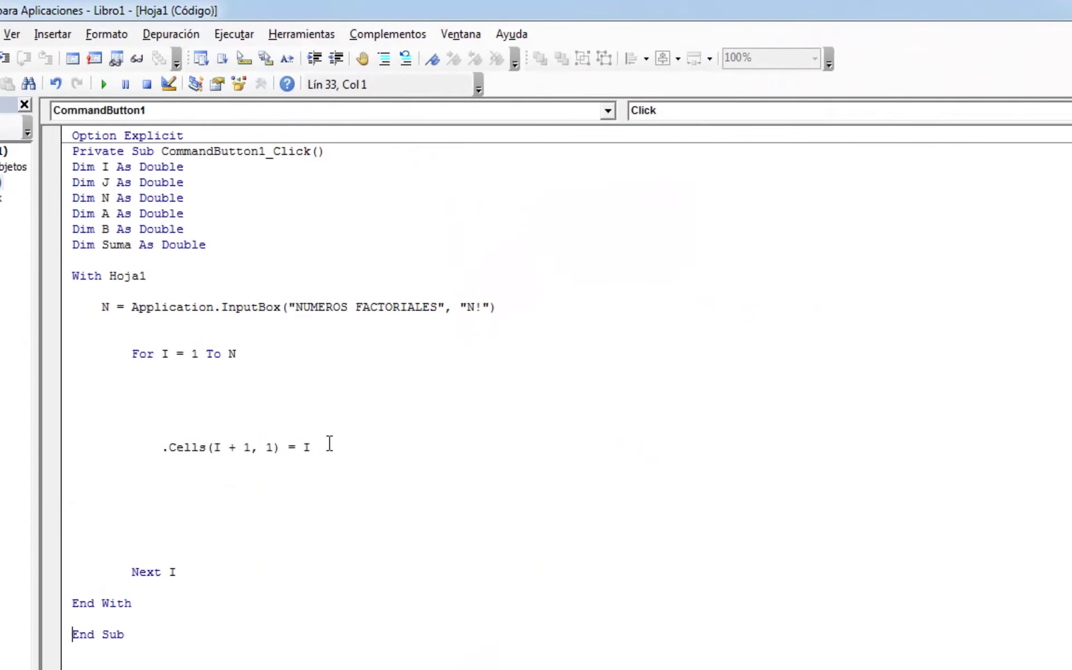
Delete the old Cells line and its blank lines, leaving an indented empty line in the For I loop.
mouse_move(193, 526)
mouse_down()
mouse_move(136, 450)
mouse_move(84, 428)
mouse_up()
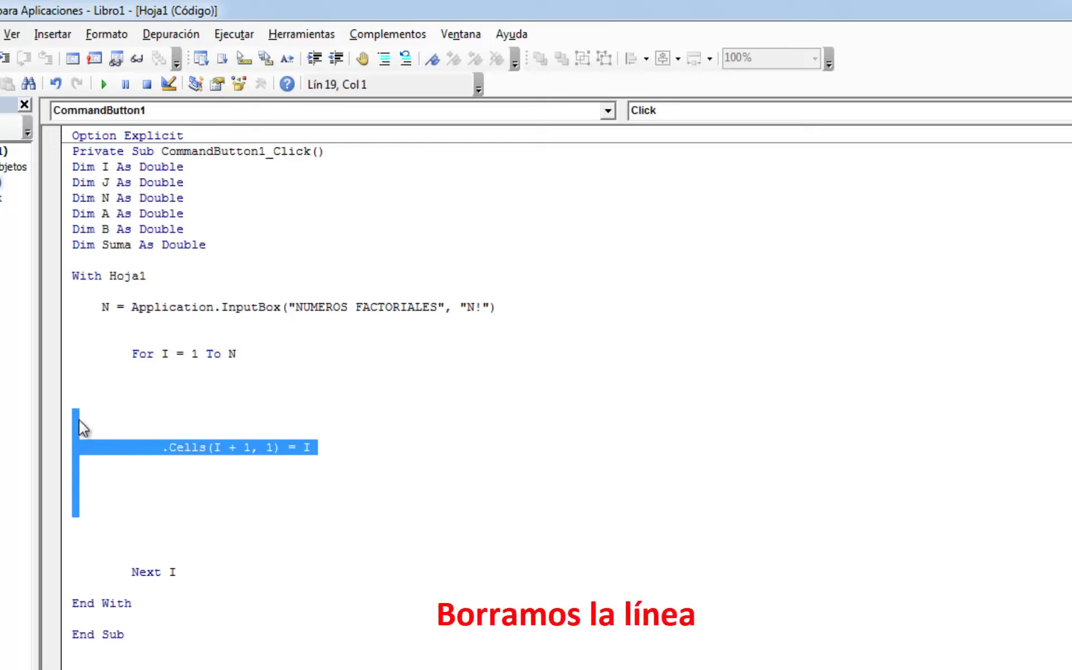
key(Delete)
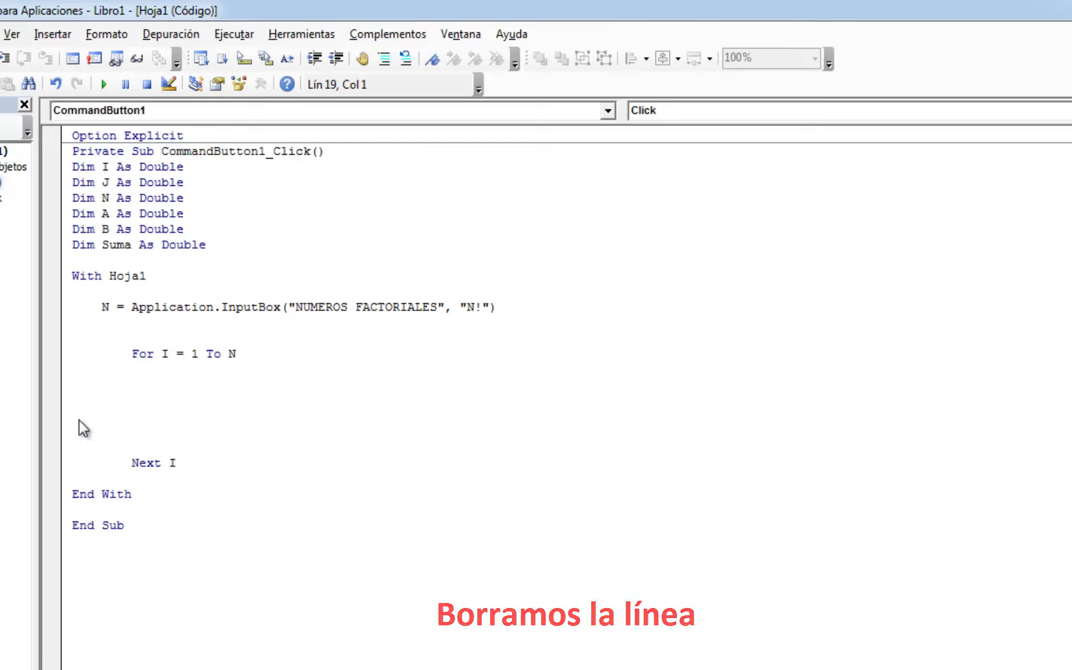
key(Tab)
key(Tab)
key(Tab)
key(Return)
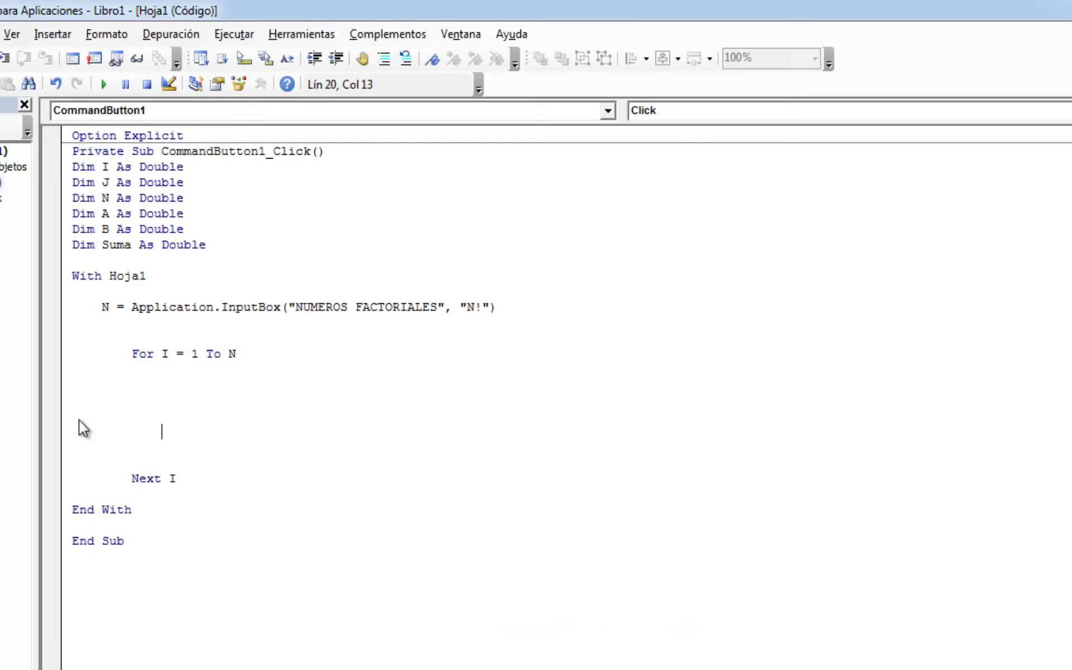
key(Up)
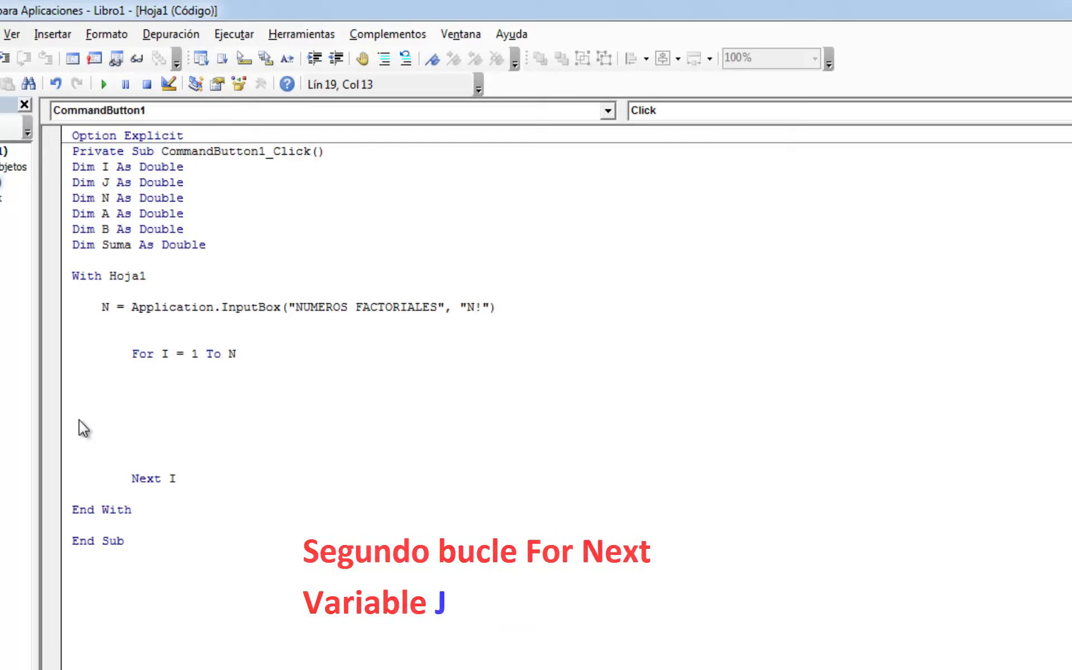
Write the inner loop For J = (I - 1) To 1 Step -1 … Next J with an indented body line.
text(for )
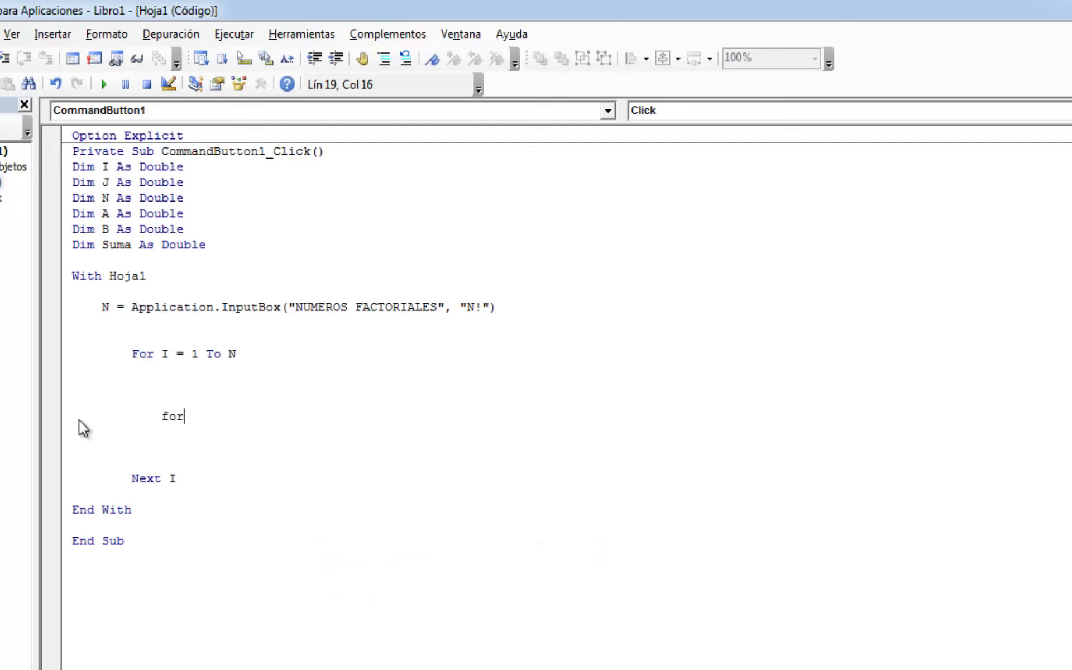
text(j=)
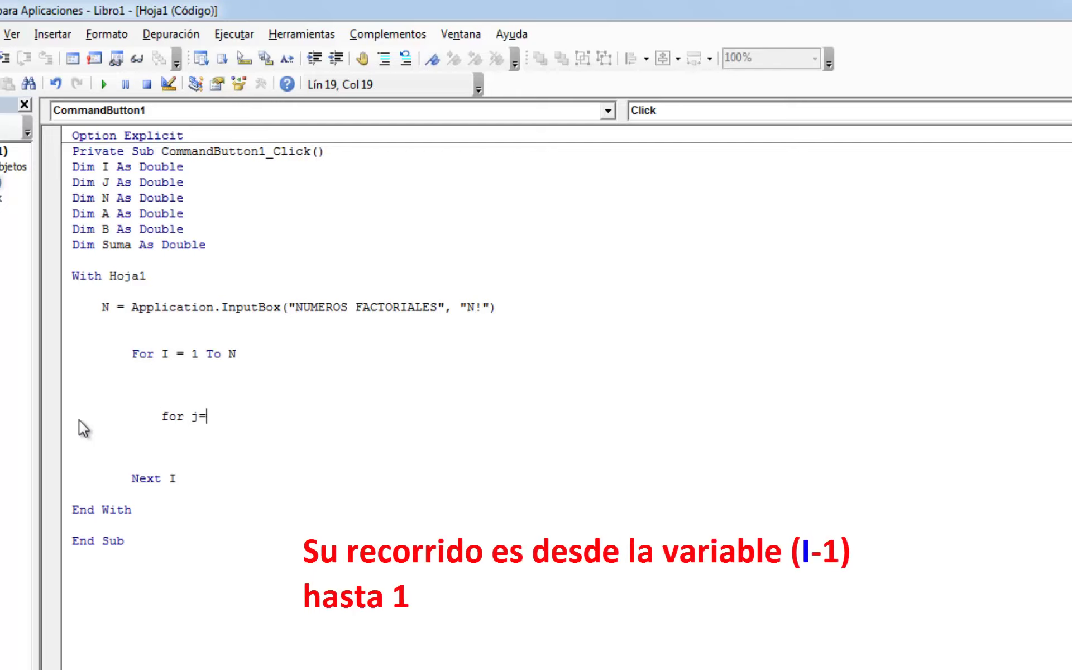
text(()
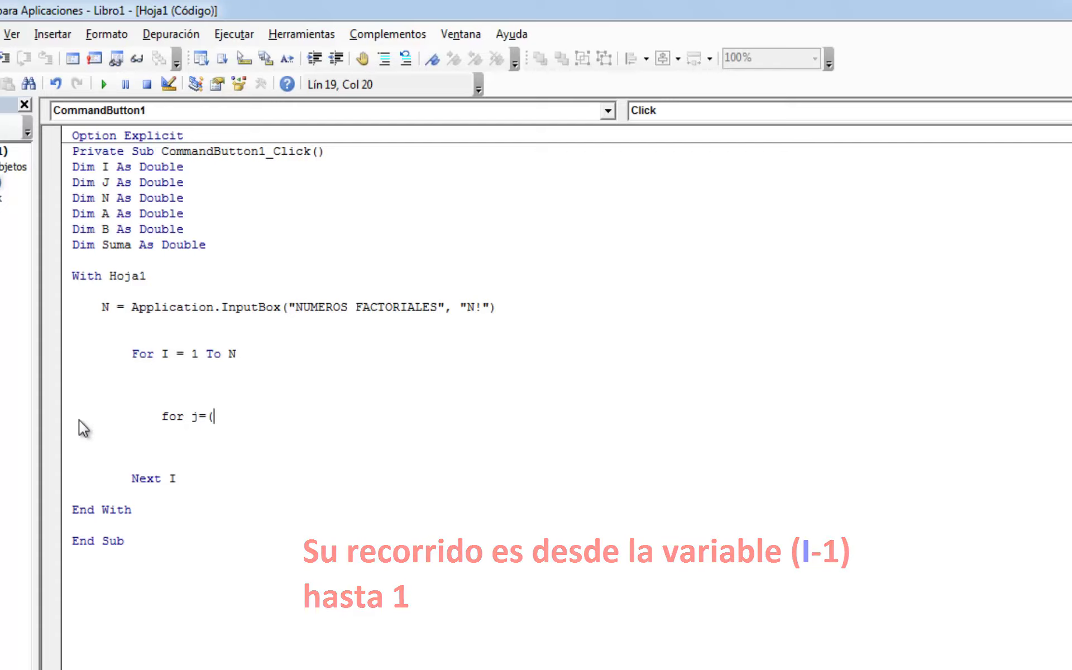
text(i)
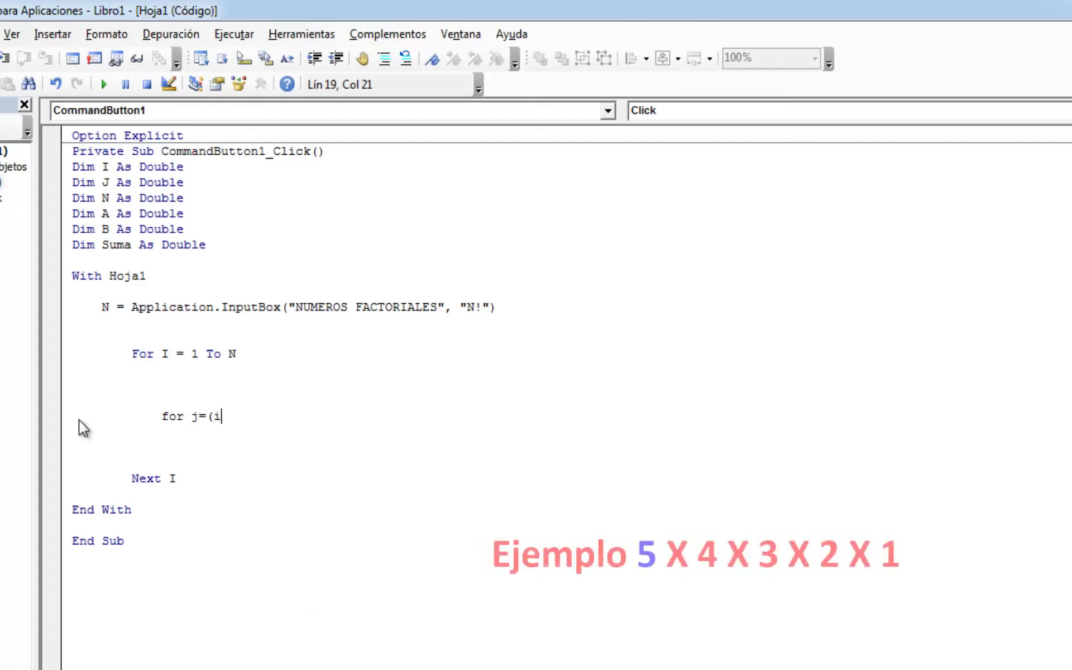
text(-1) )
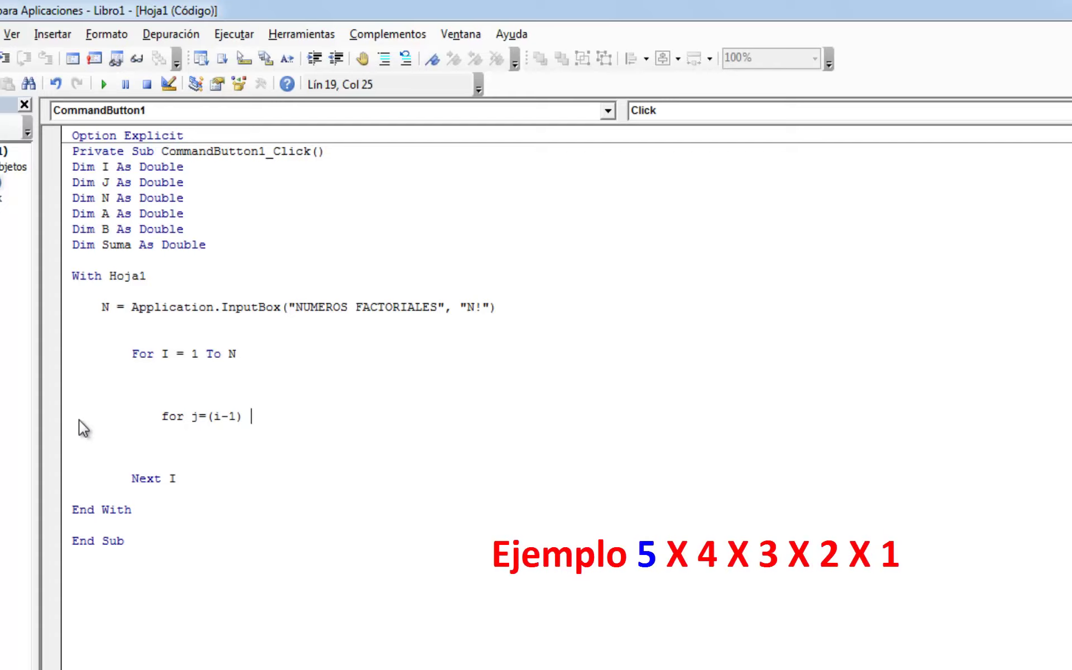
text(to 1 )
text(step)
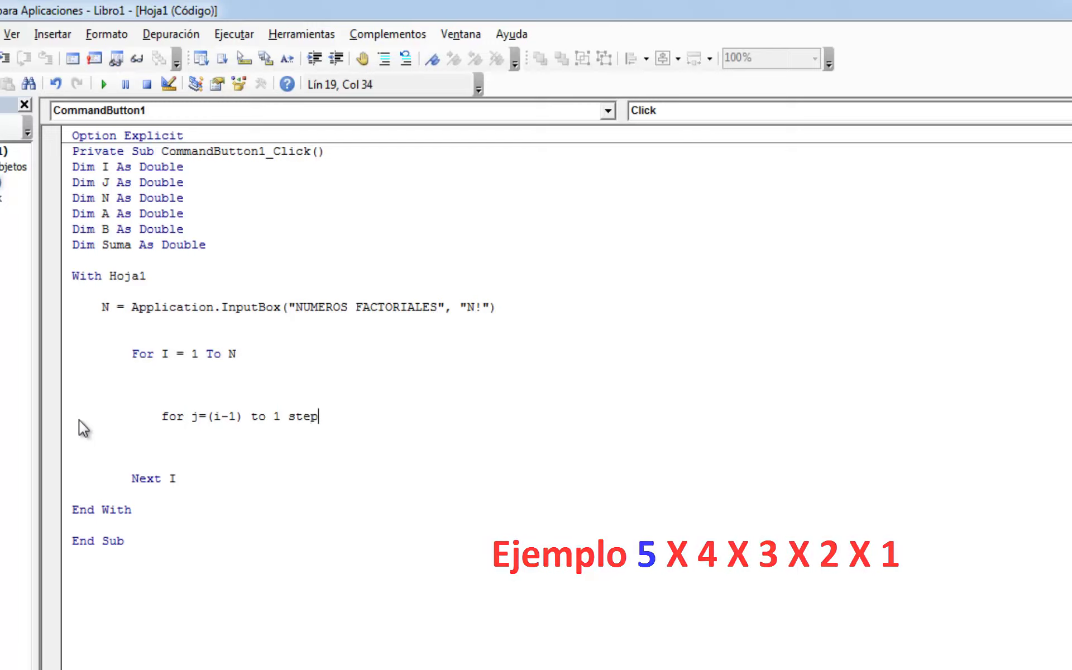
text(-1)
key(Return)
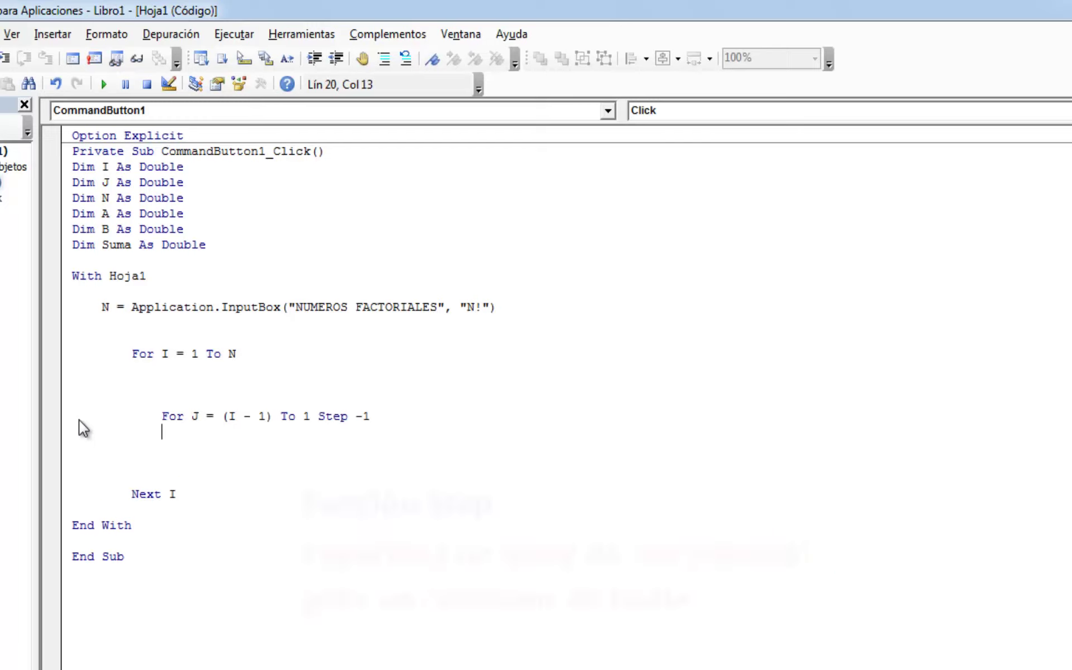
key(Return)
key(Return)
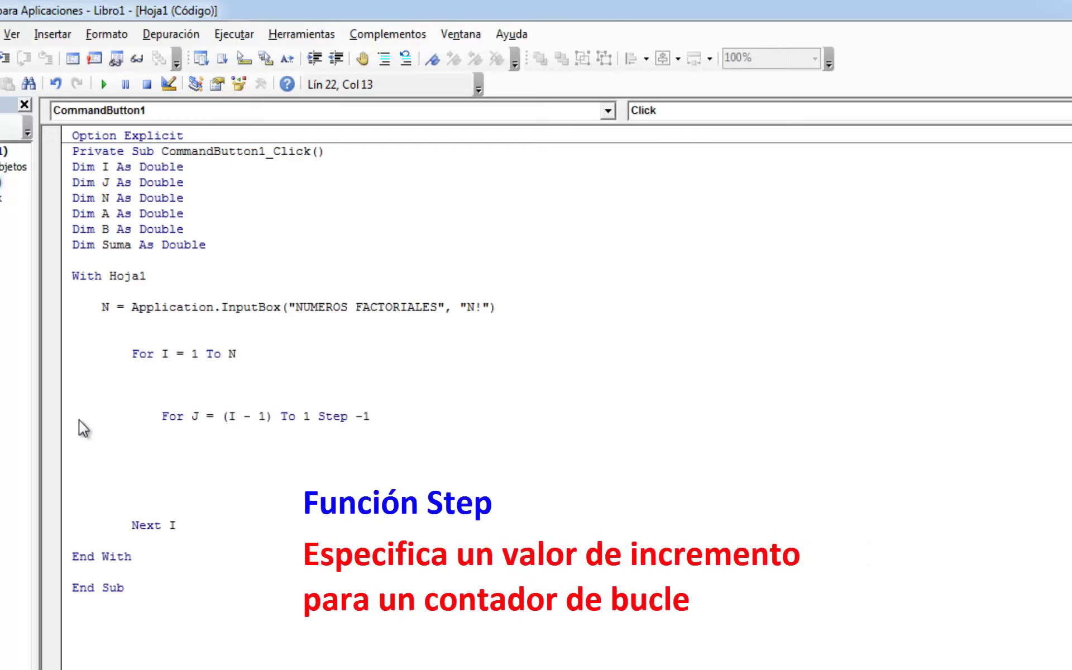
key(Return)
text(next)
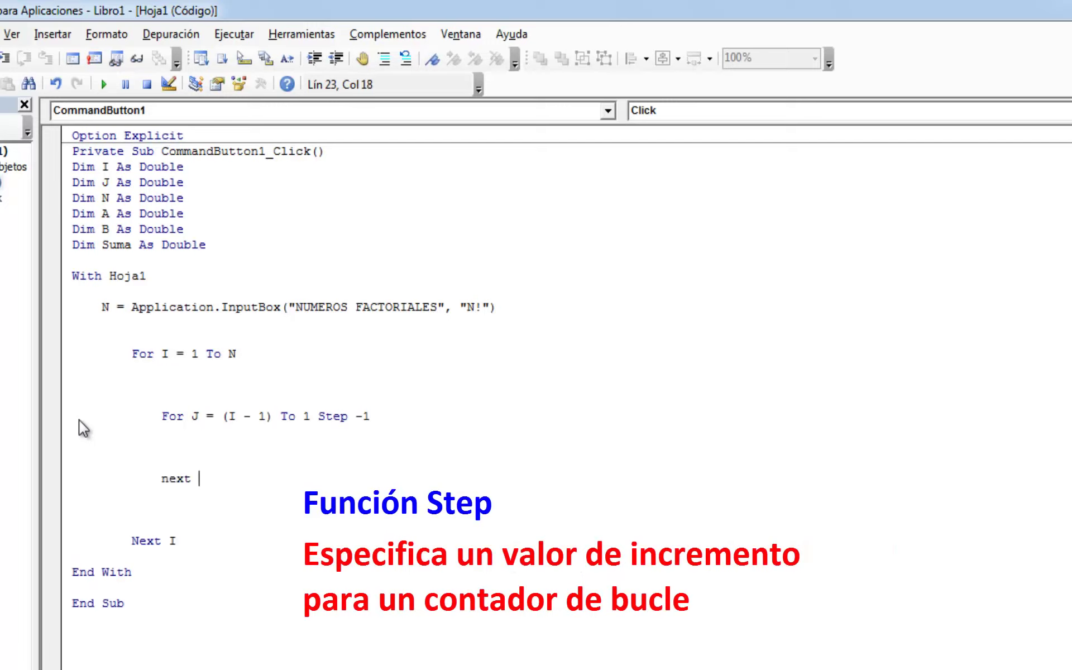
text(J)
key(Up)
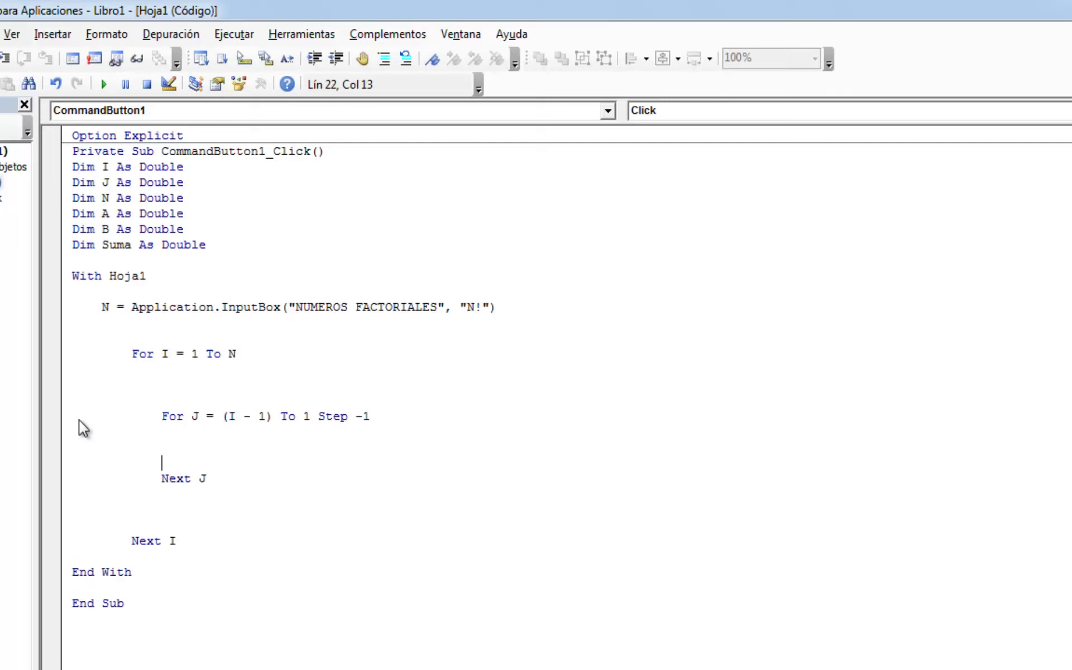
key(Tab)
Write .Cells(I + 1, 1) = .Cells(I + 1, 1) & " X " & J in the inner loop body.
text(.ce)
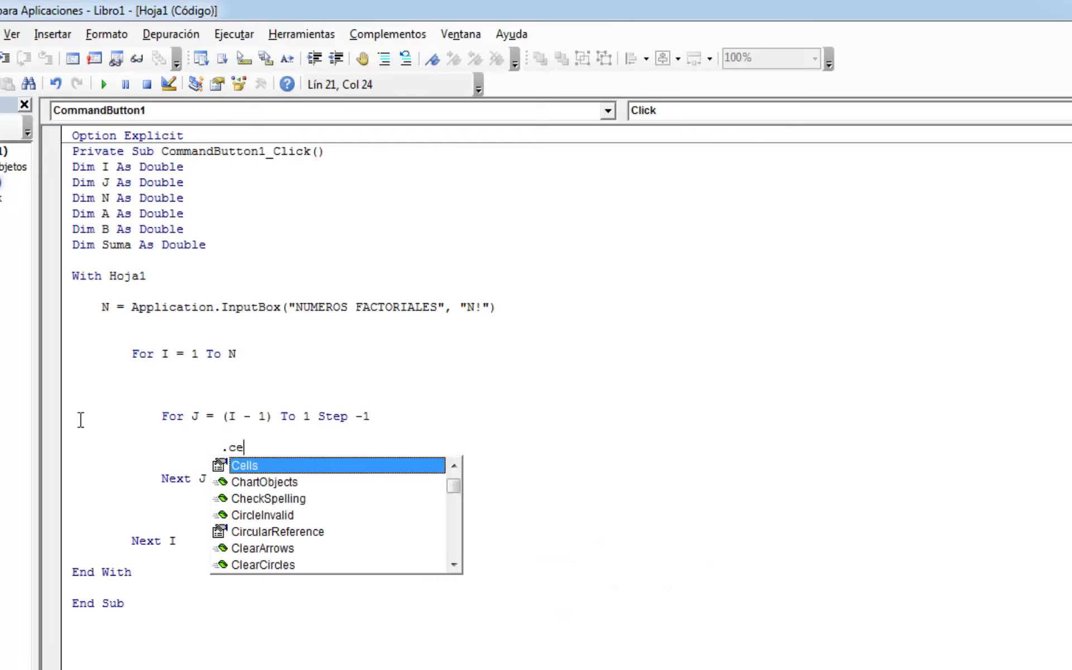
key(Tab)
text(()
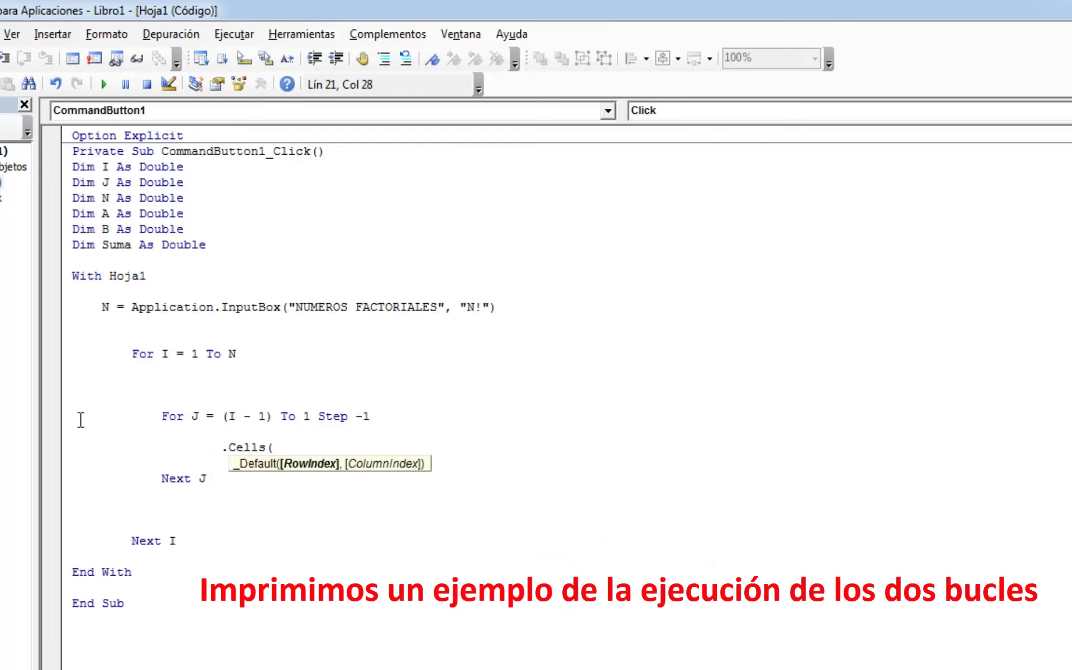
text(i+1)
text(,1)=)
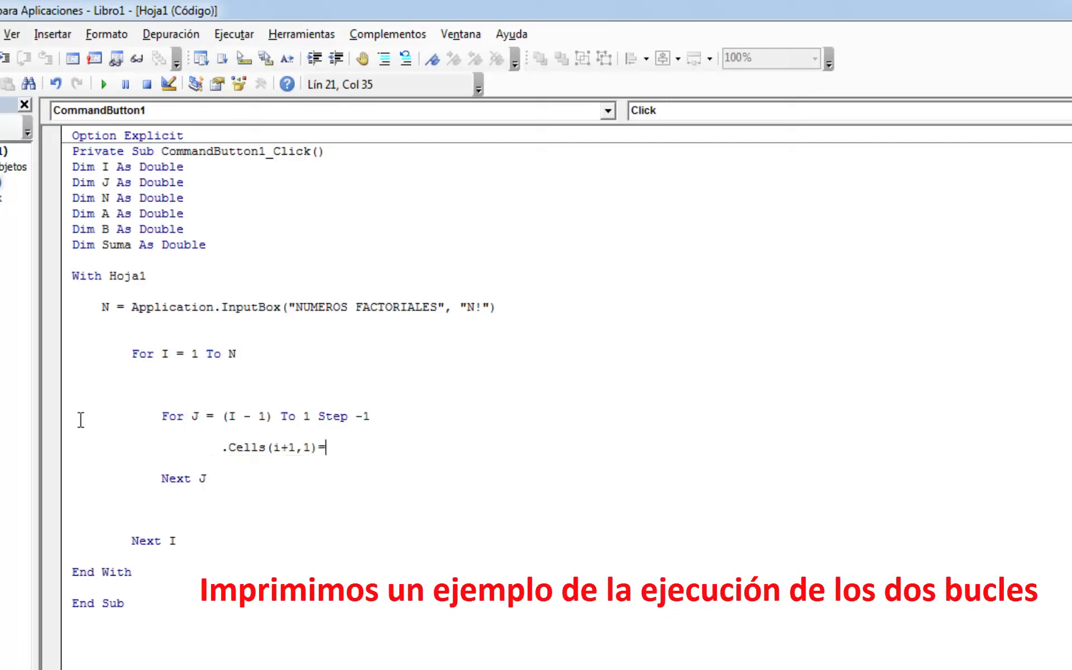
text(.cel)
key(Tab)
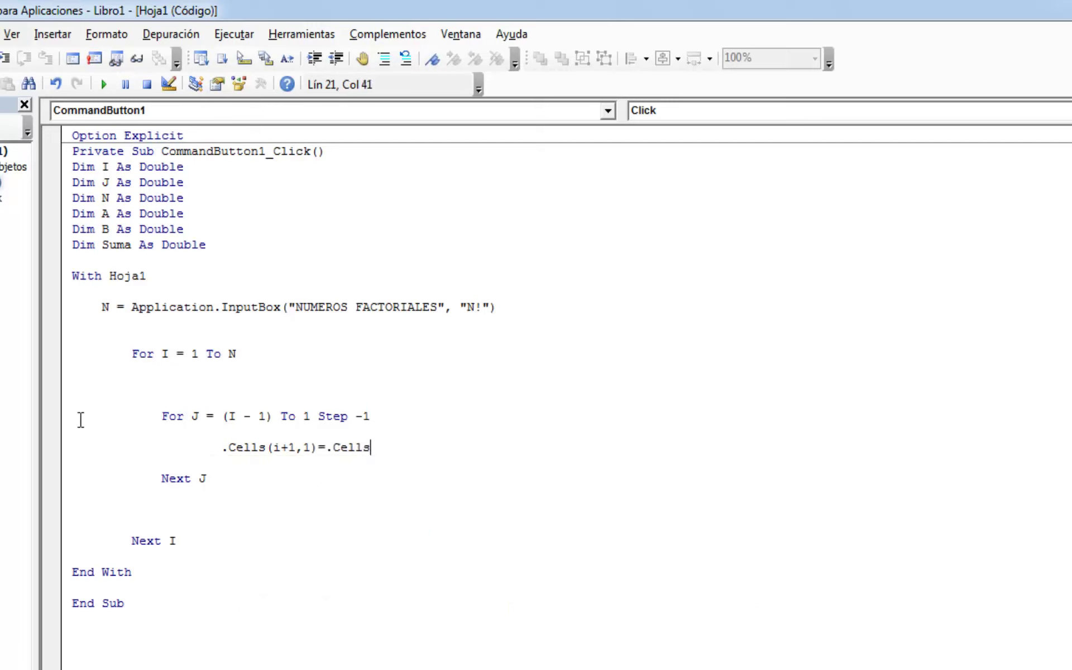
text((i+1)
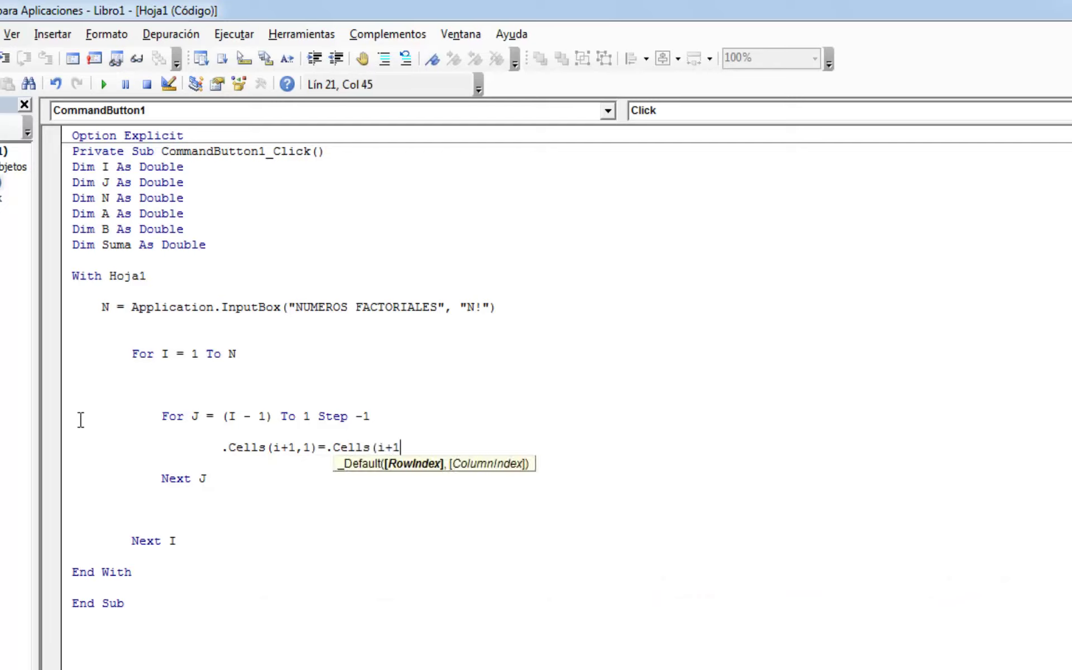
text(,1) )
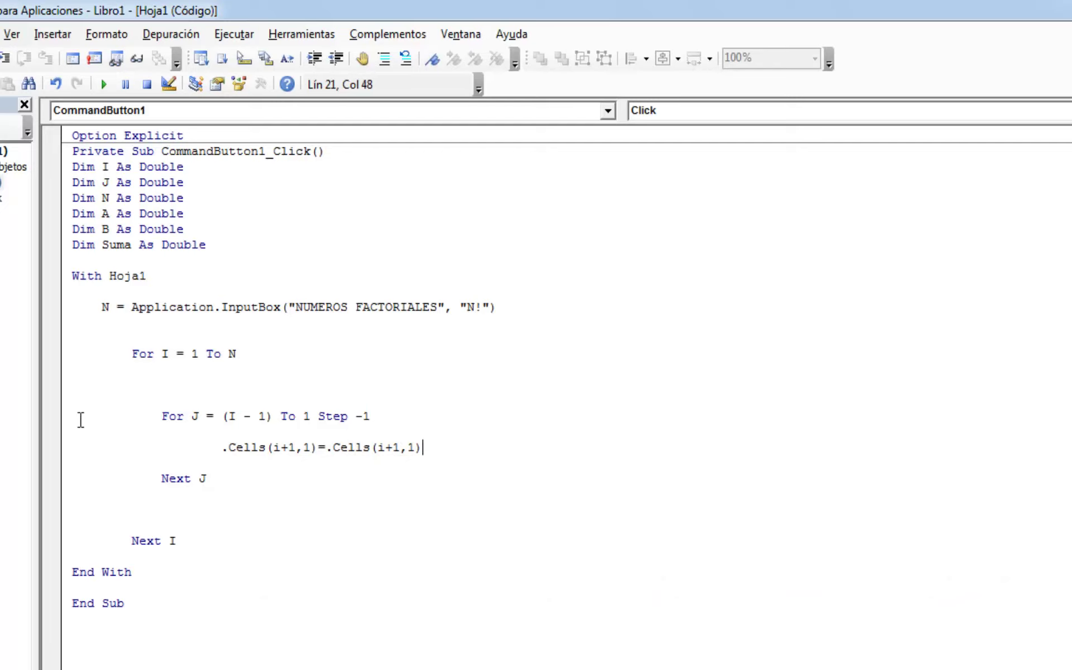
text(& )
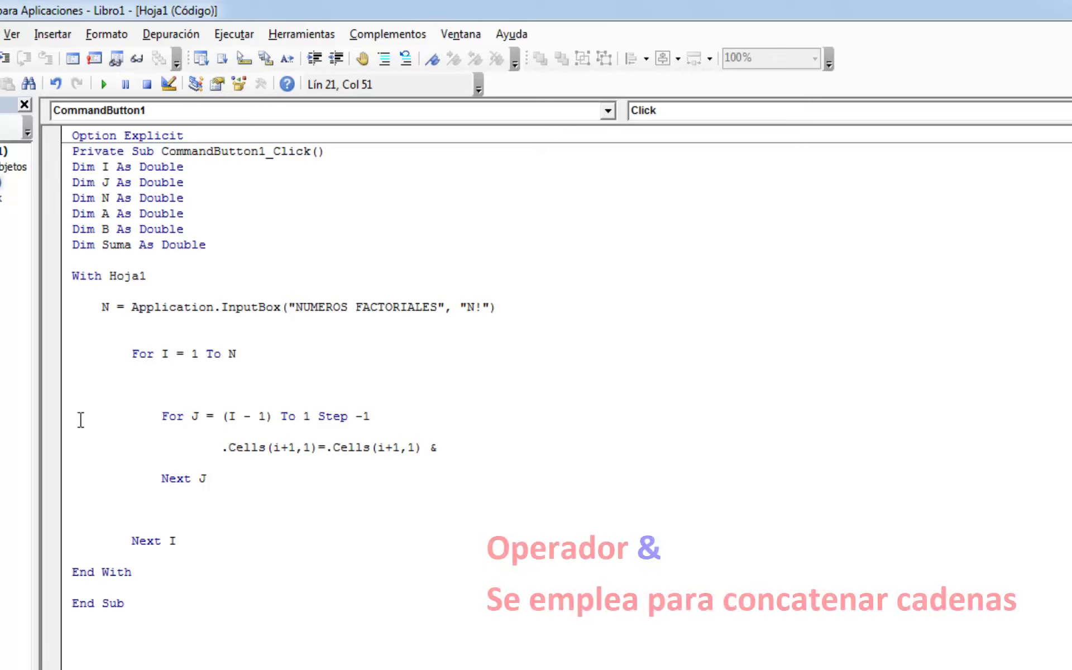
text(j)
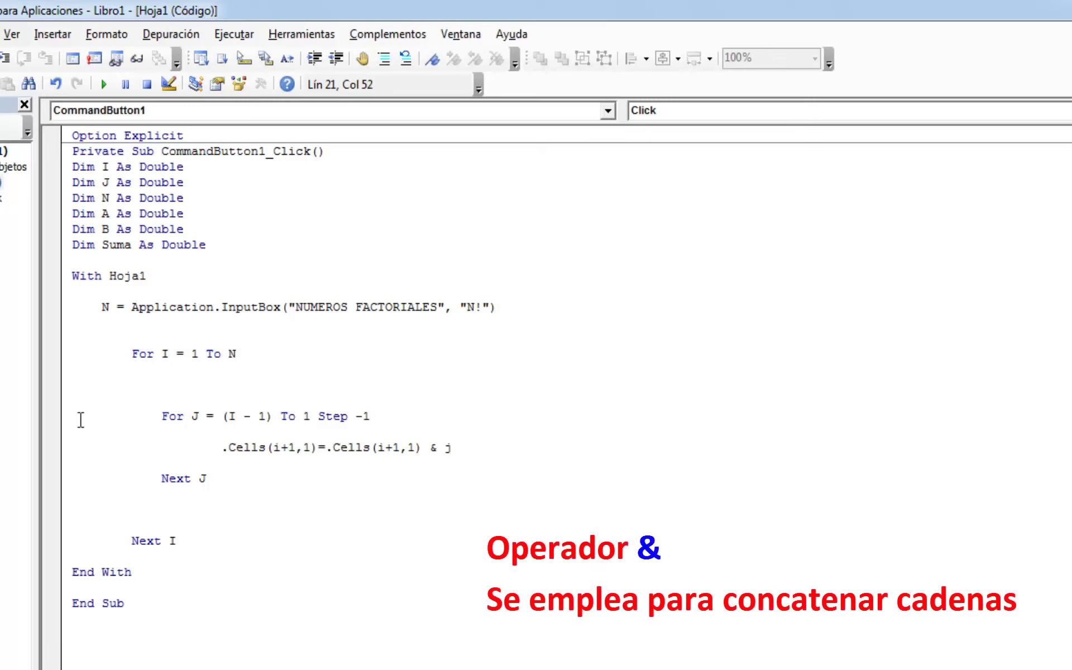
key(BackSpace)
text(" )
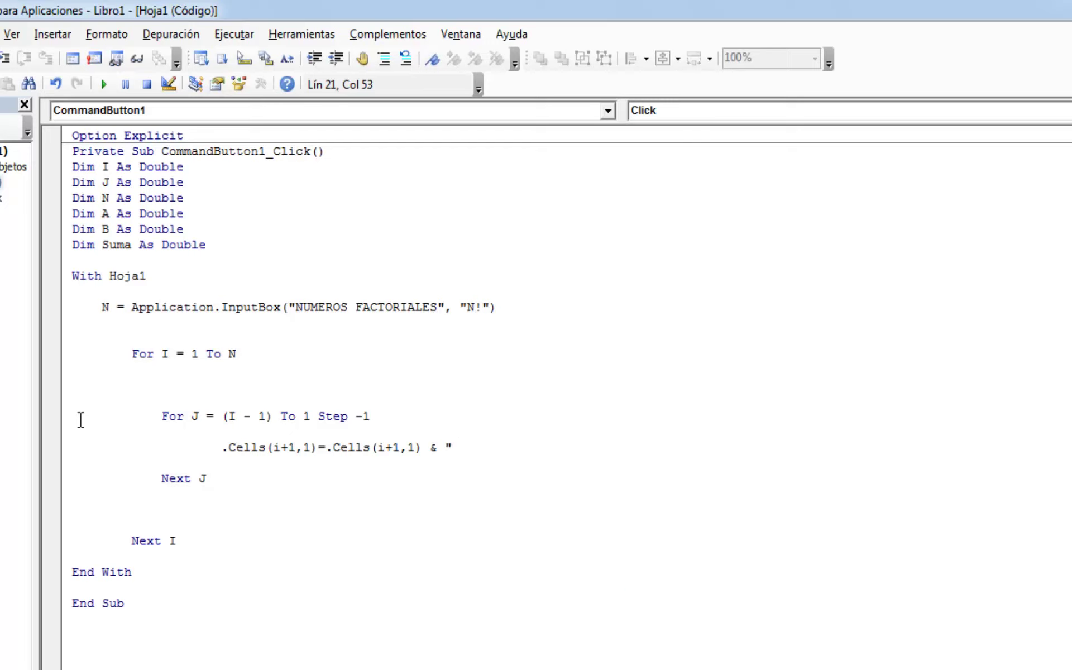
text(X )
text(" & )
text(j)
key(Down)
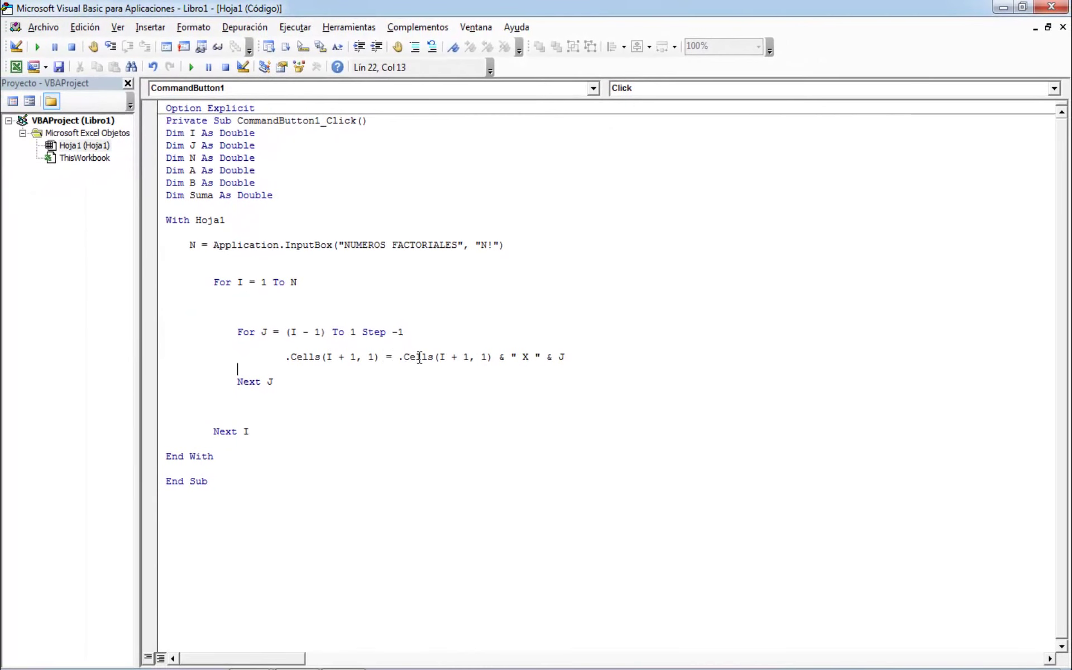
double_click(418, 358)
double_click(306, 358)
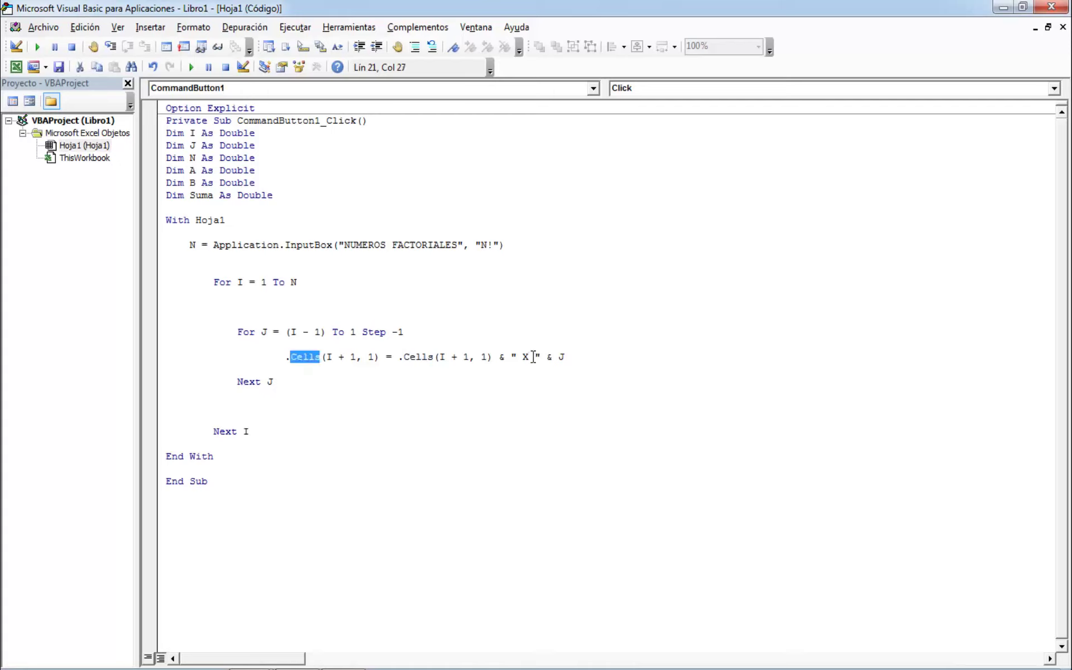
Restore the editor window and add a .Cells.Clear line directly under With Hoja1.
click(832, 320)
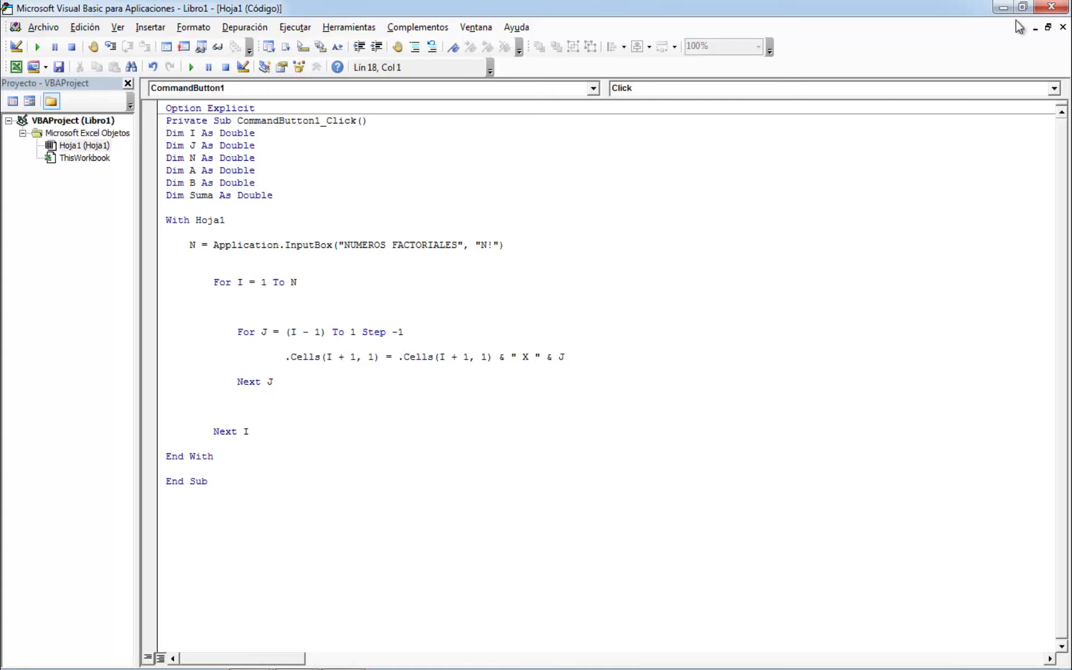
click(1022, 7)
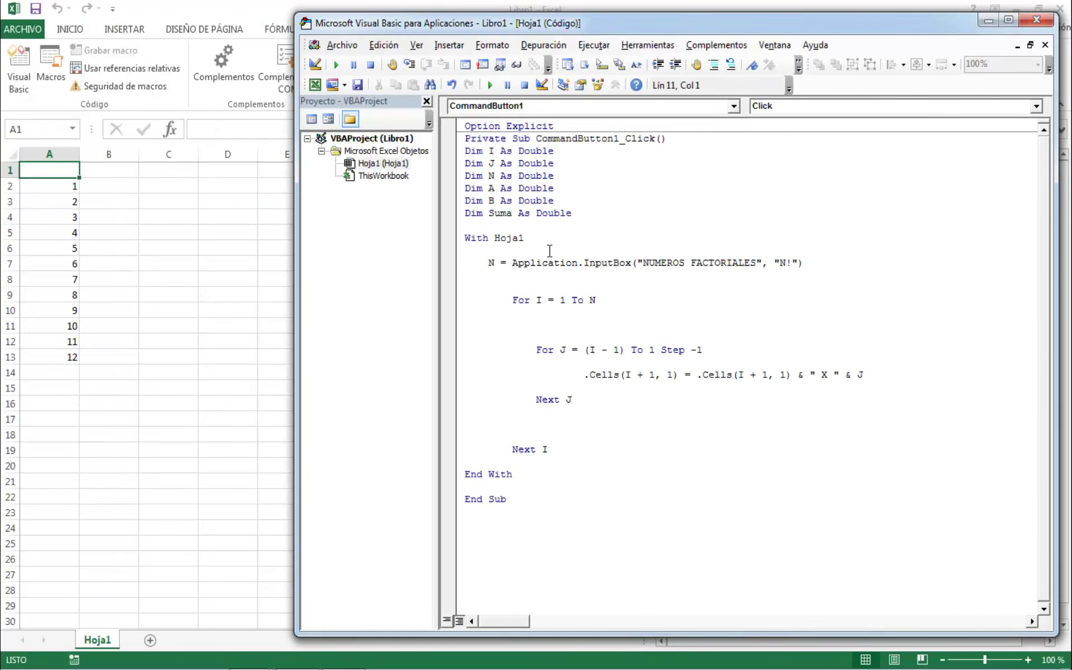
key(Return)
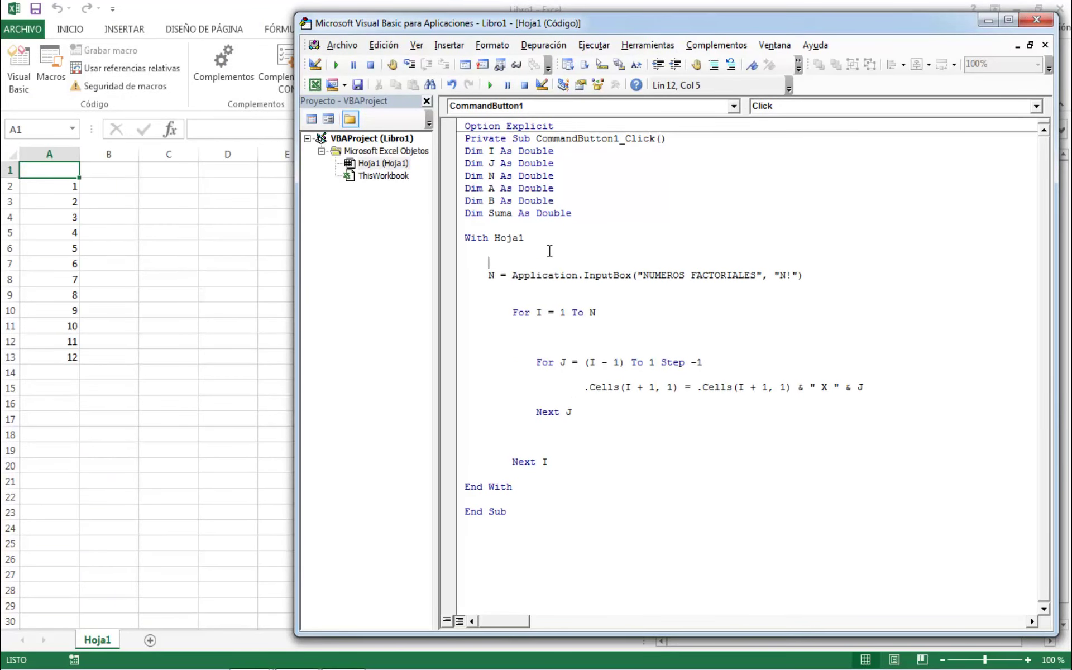
key(Return)
text(.ce)
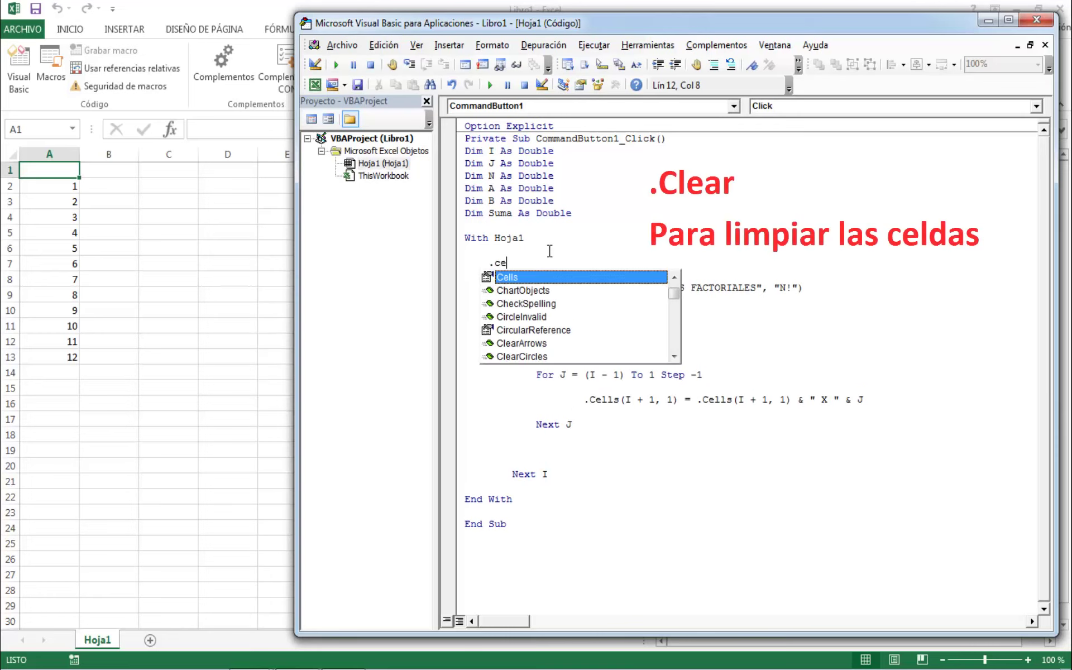
key(Tab)
text(.cl)
key(Tab)
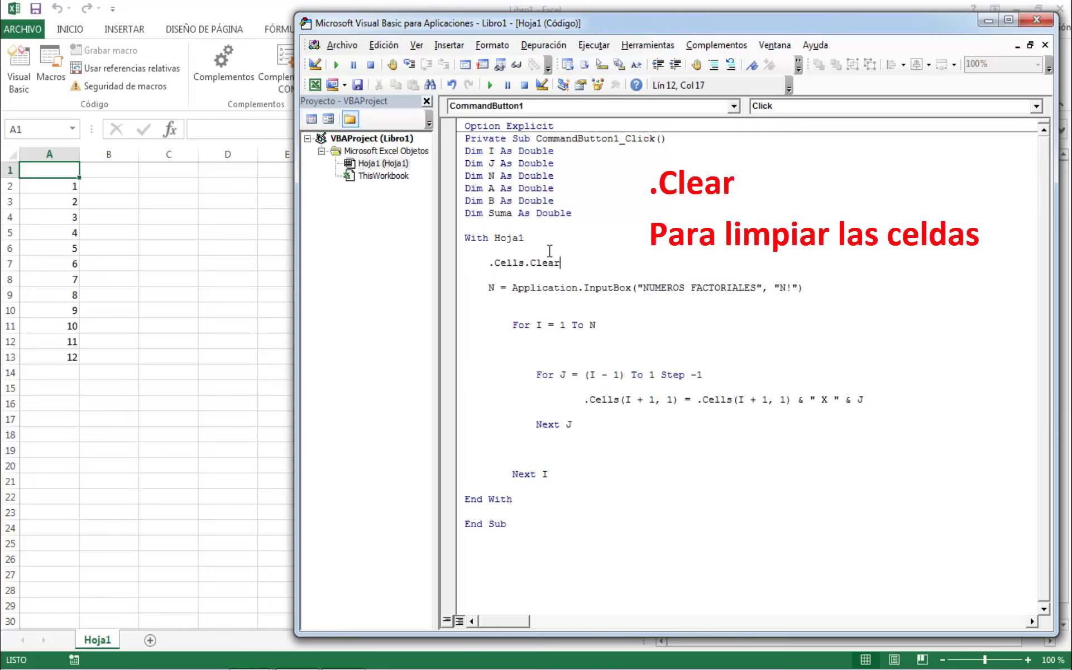
key(Return)
click(659, 240)
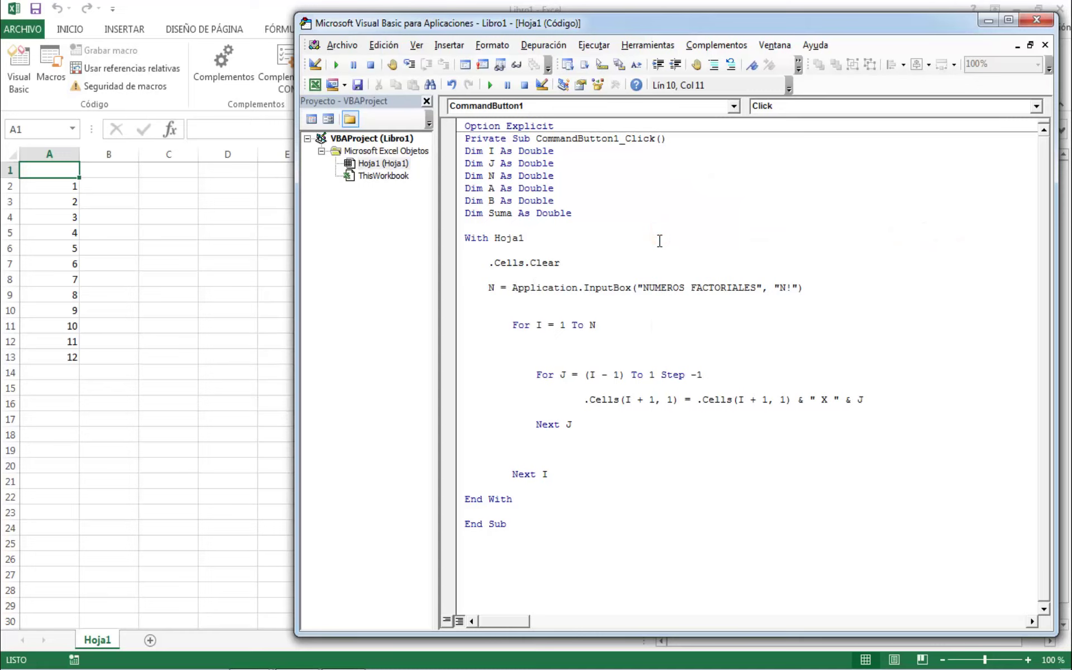
Step through the macro with F8 using N = 13, filling column A with factorial expansions.
key(F8)
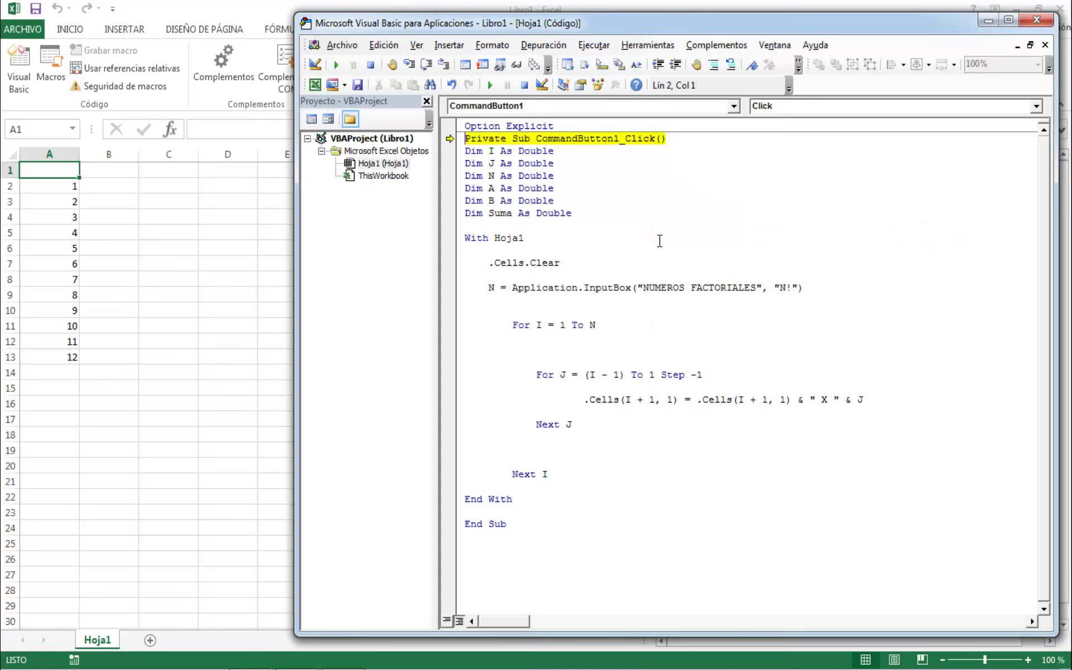
key(F8)
key(F8)
key(F8)
key(F8)
text(13)
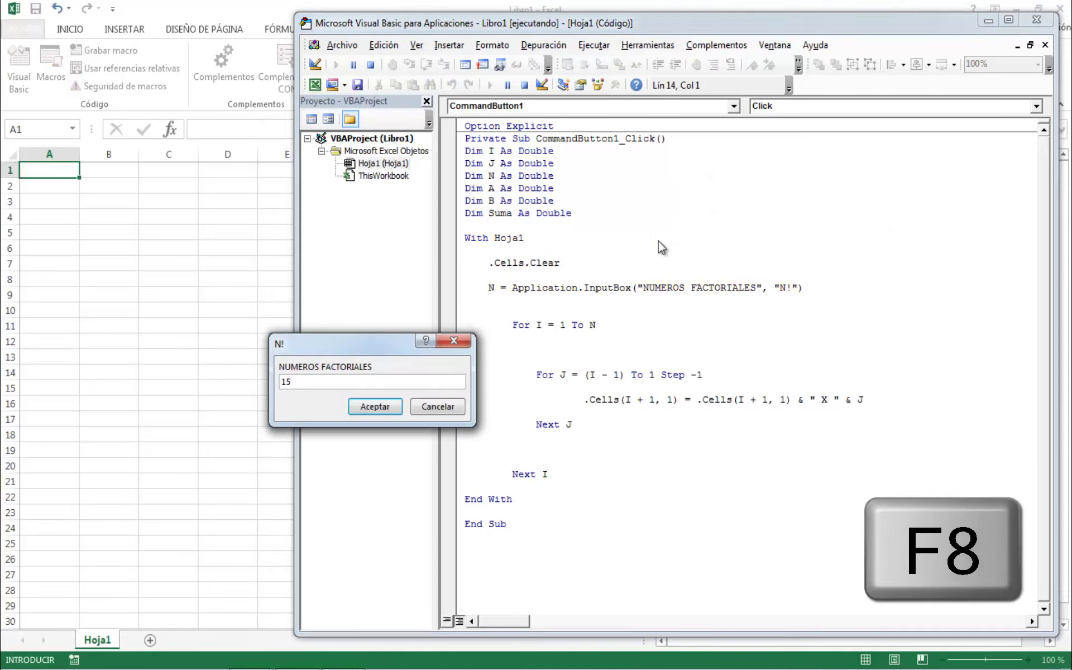
key(Return)
key(F8)
key(F8)
key(F8)
key(F8)
key(F8)
key(F8)
key(F8)
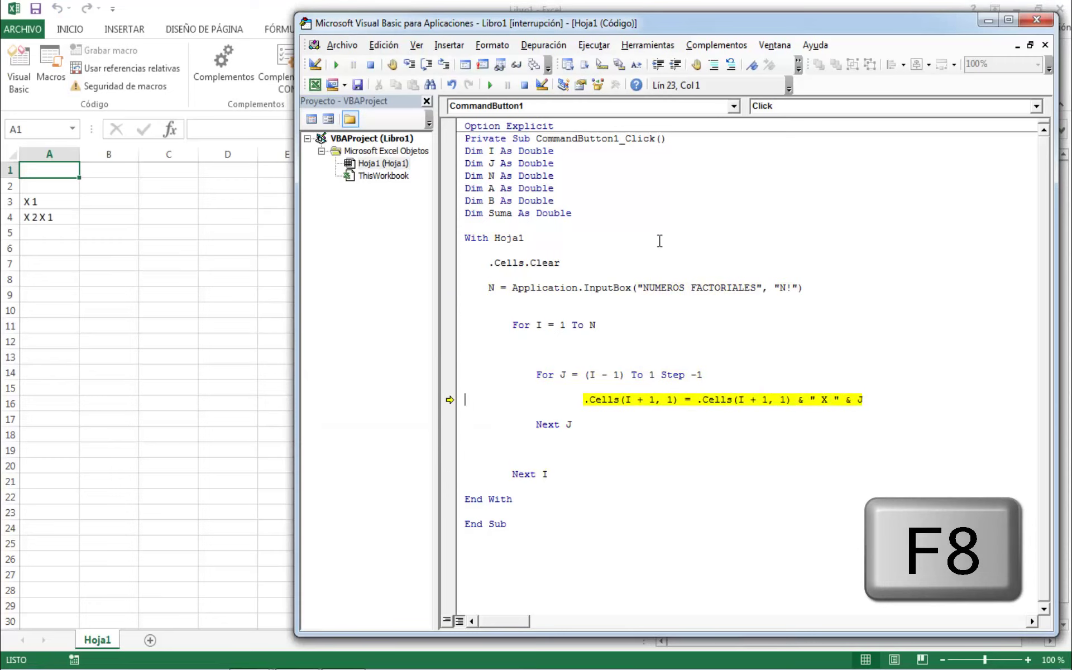
key(F8)
key(F8)
key(F8)
key(F8)
key(F8)
key(F8)
key(F8)
key(F8)
key(F8)
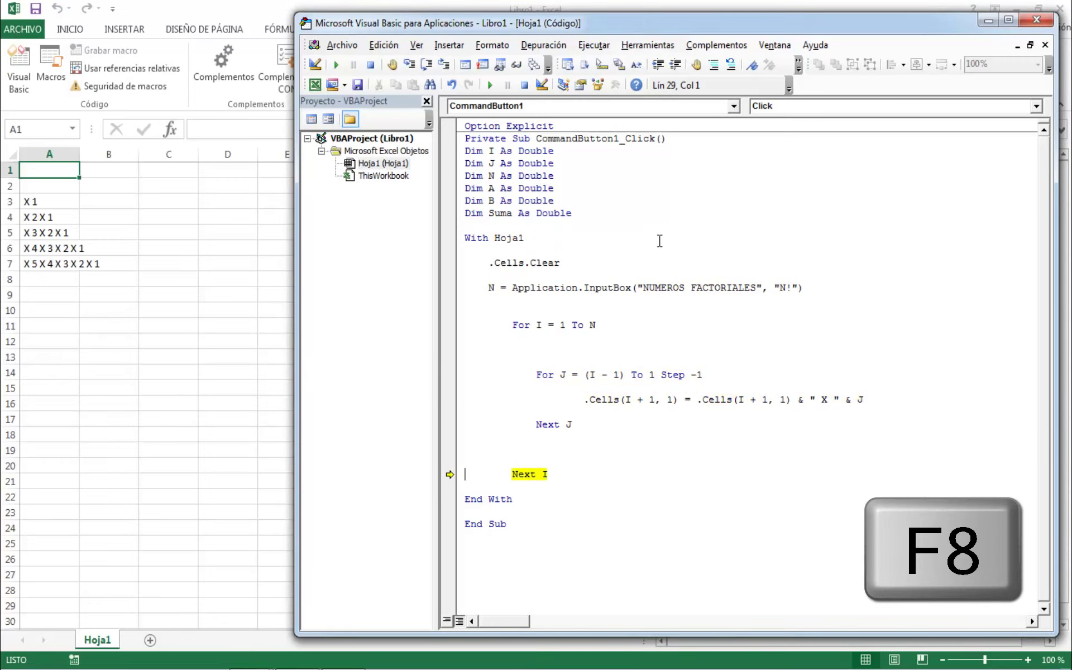
key(F8)
key(F8)
key(F8)
key(F8)
key(F8)
key(F8)
key(F8)
key(F8)
key(F8)
key(F8)
key(F8)
key(F8)
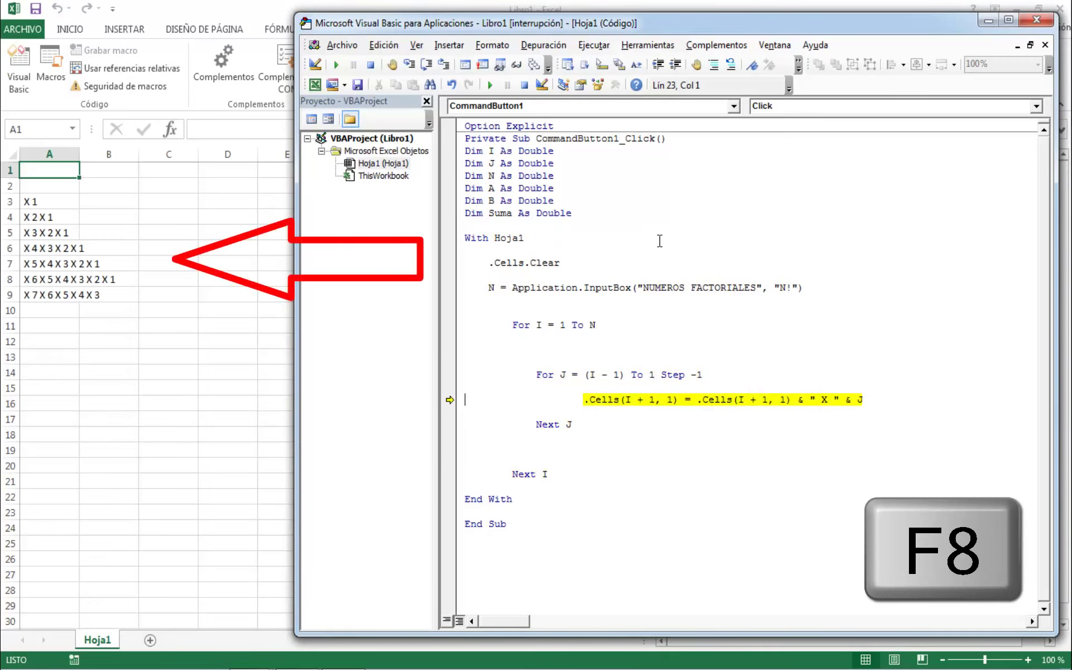
key(F8)
key(F8)
key(F8)
key(F8)
key(F8)
key(F8)
key(F8)
key(F8)
key(F8)
key(F8)
key(F8)
key(F8)
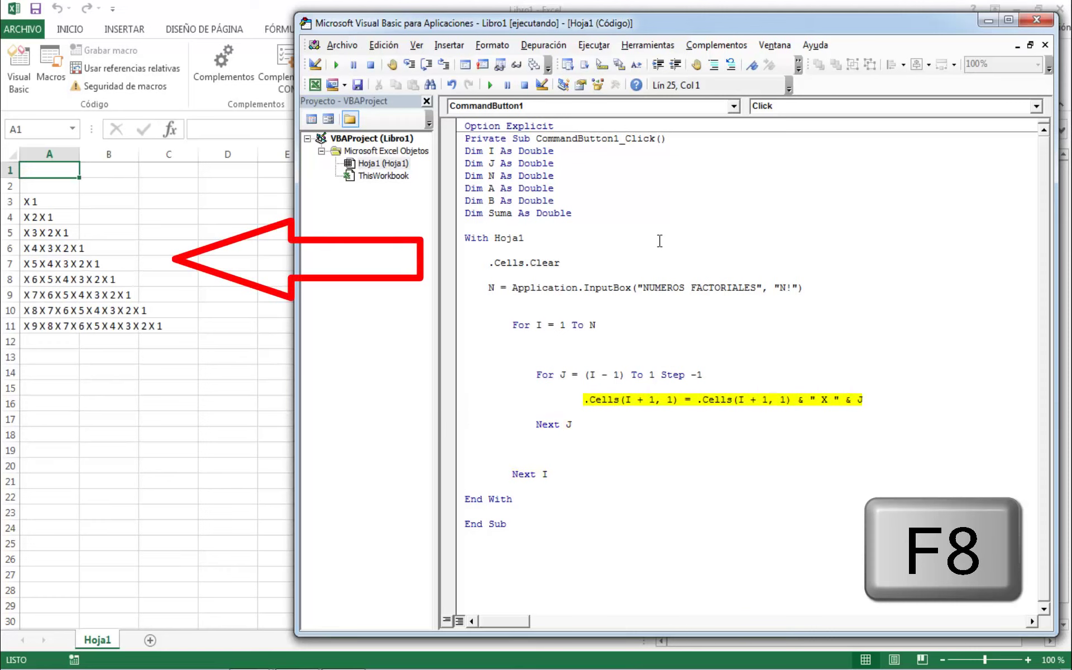
key(F8)
key(F8)
key(F8)
key(F8)
key(F8)
key(F8)
key(F8)
key(F8)
key(F8)
key(F8)
key(F8)
key(F8)
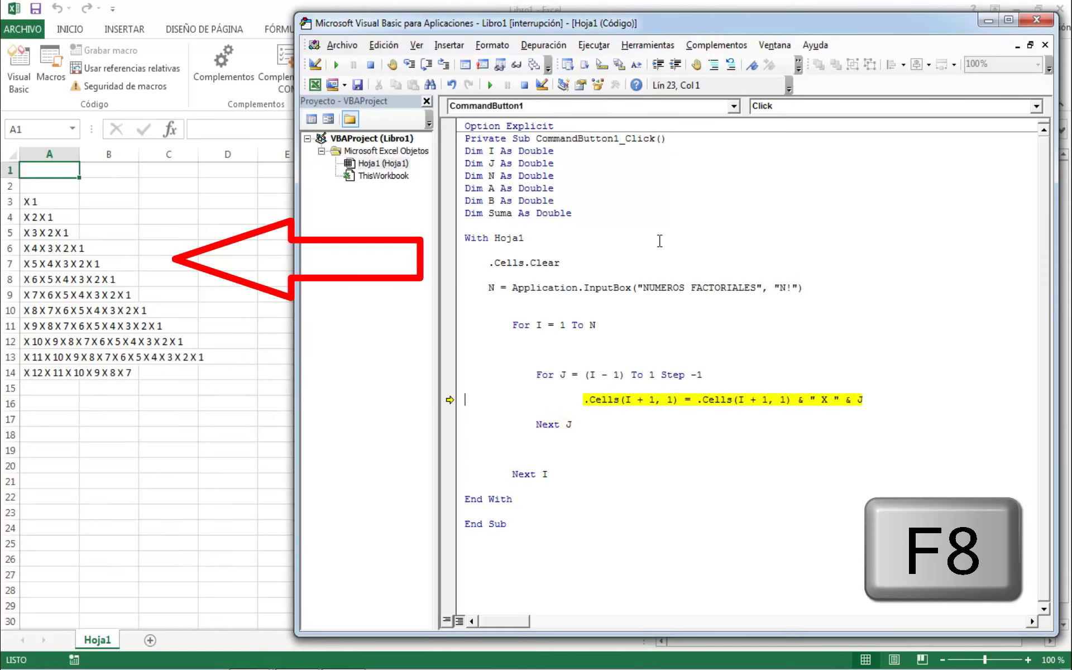
key(F8)
key(F8)
key(F8)
Finish stepping to row 16, then dismiss the rerun's input box and stop the macro.
key(F8)
key(F8)
key(F8)
key(F8)
key(F8)
key(F8)
key(F8)
key(F8)
key(F8)
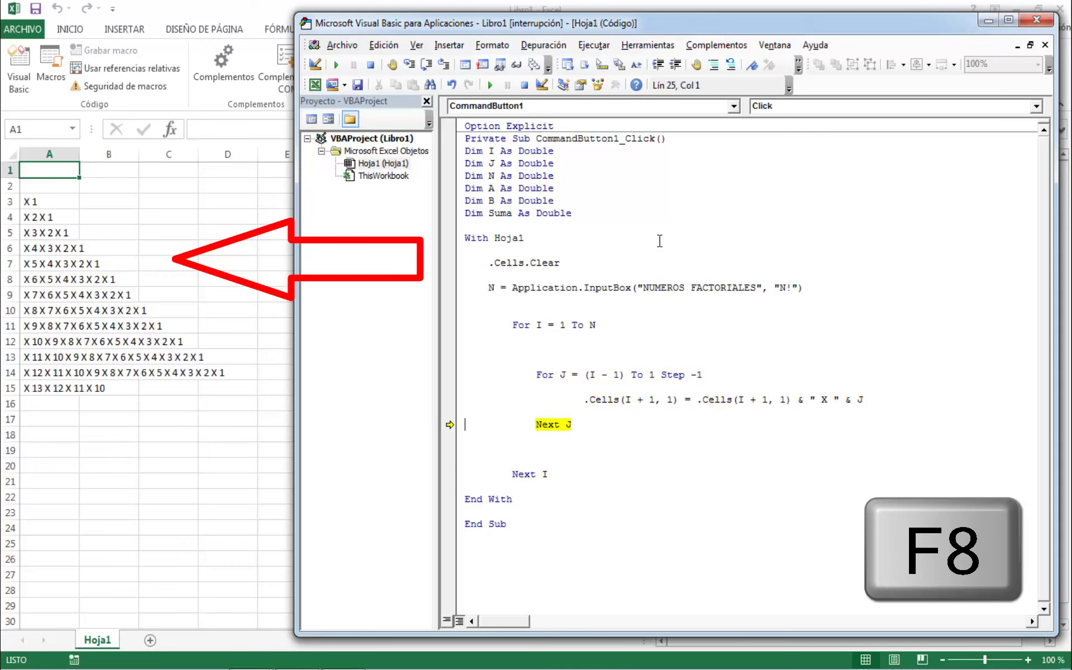
key(F8)
key(F8)
key(F8)
key(F8)
key(F8)
key(F8)
key(F8)
key(F8)
key(F8)
key(F8)
key(F8)
key(F8)
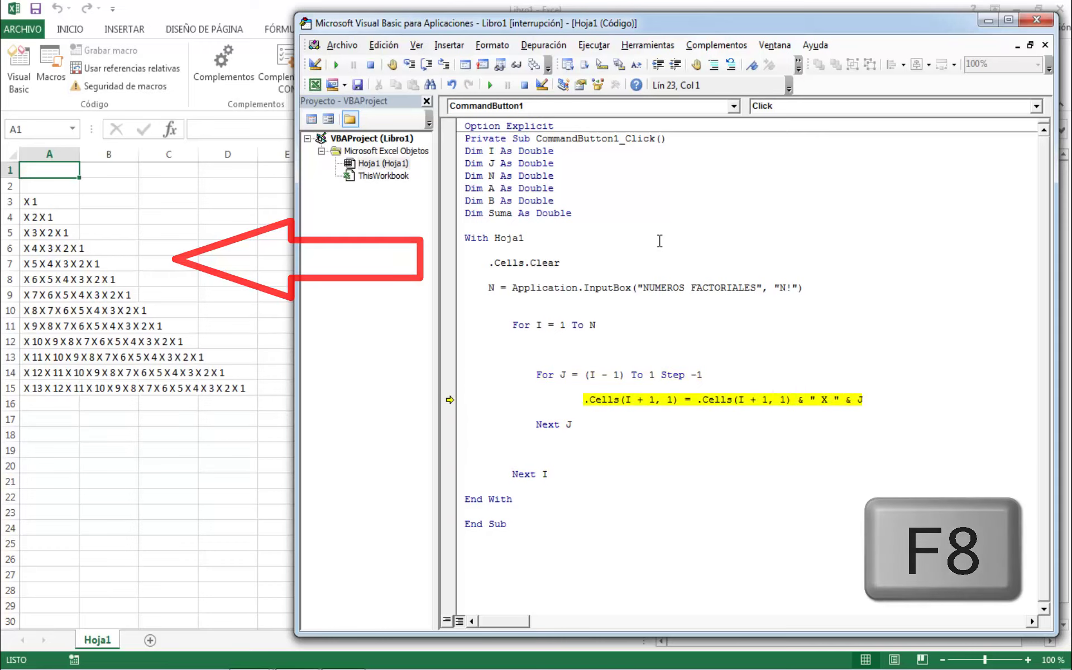
key(F8)
key(F8)
key(F8)
key(F8)
key(F8)
key(F8)
key(F8)
key(F8)
key(F8)
key(F8)
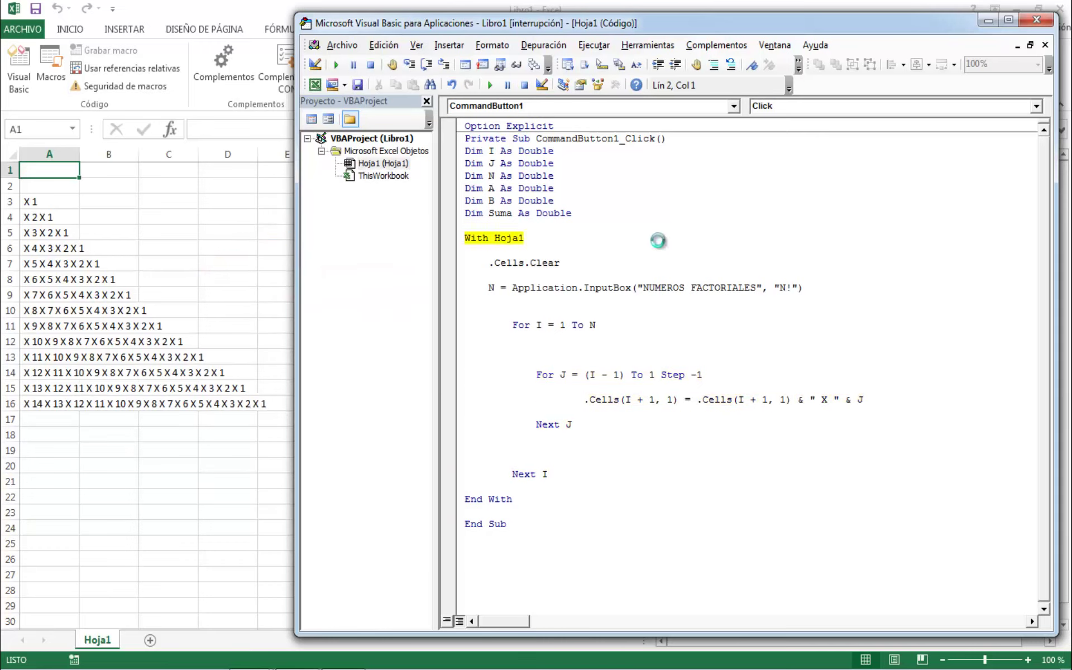
key(F8)
key(F8)
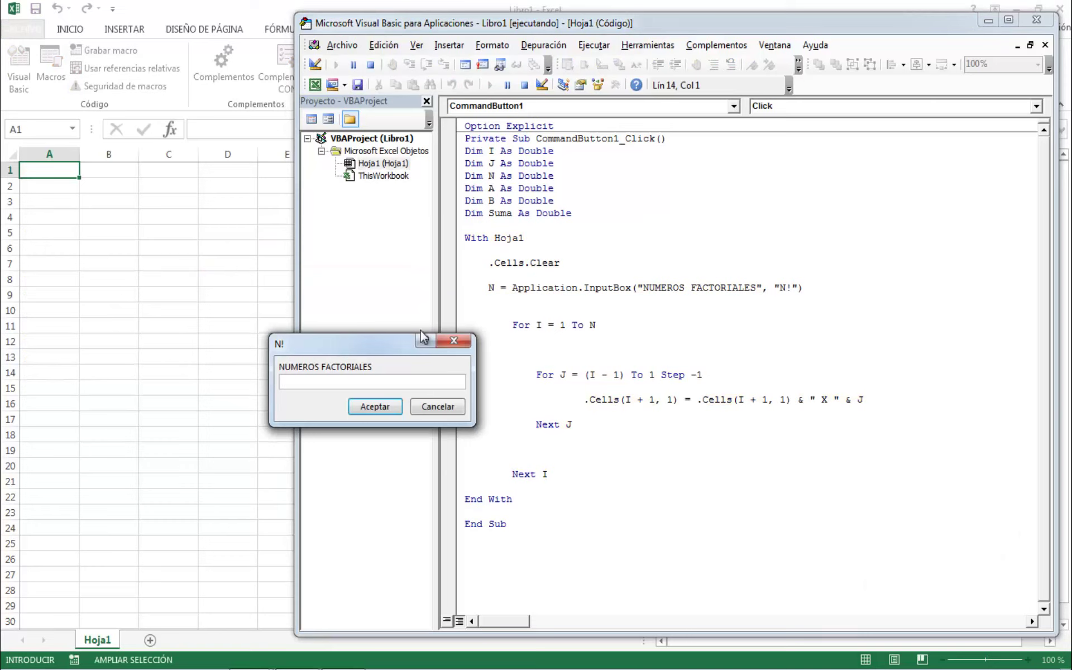
click(443, 405)
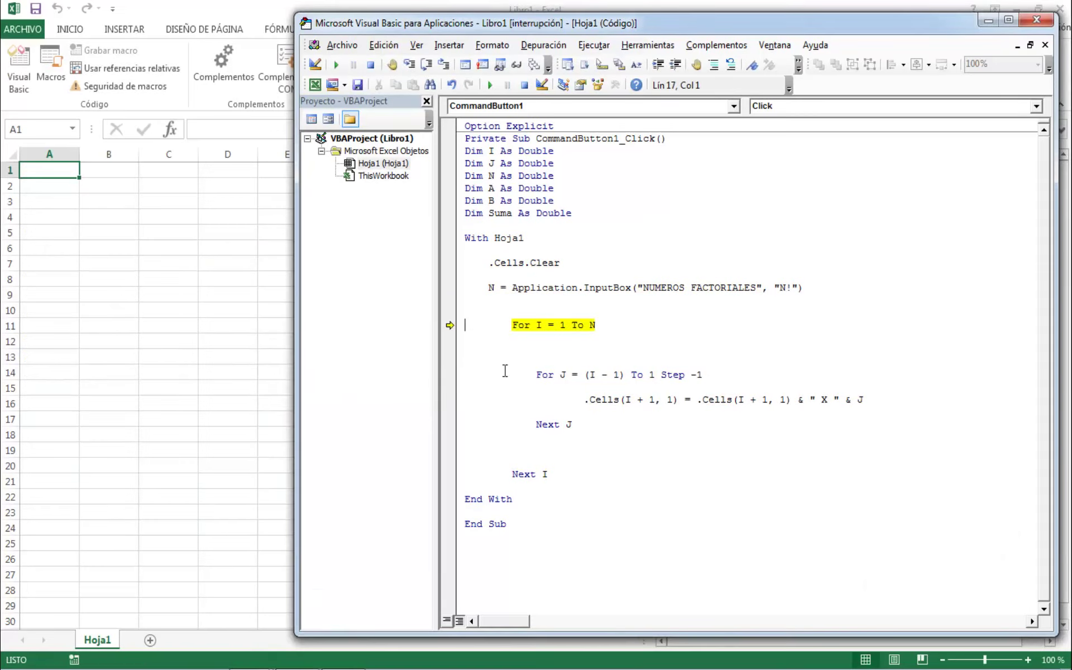
click(524, 85)
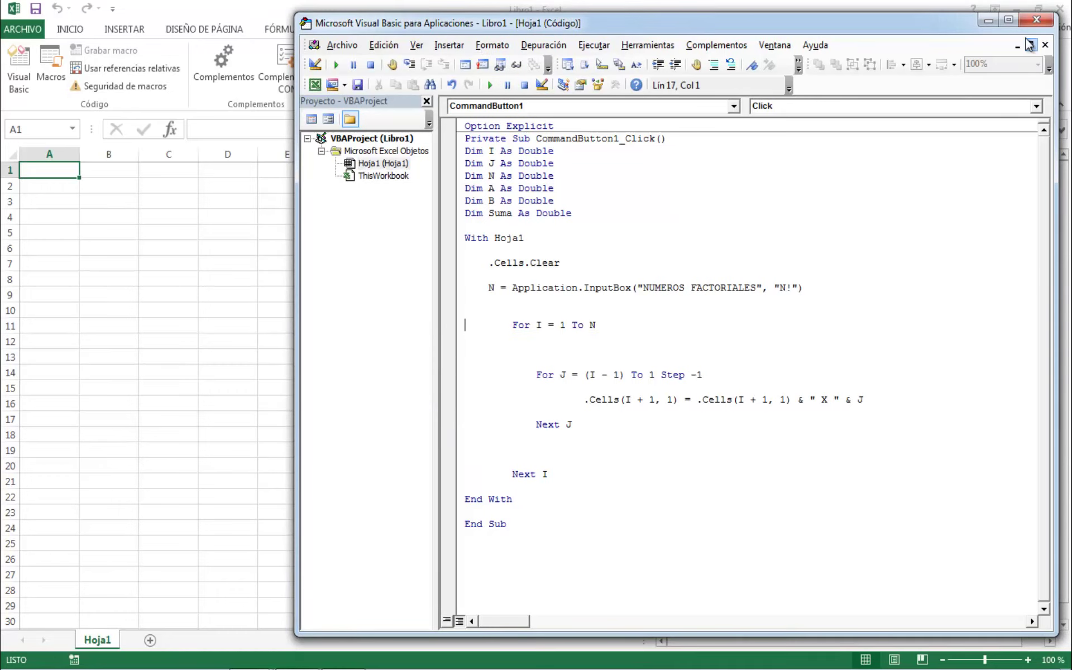
Maximize the editor and add .Cells(I + 1, 1) = I & " ! " below For I = 1 To N.
click(1008, 21)
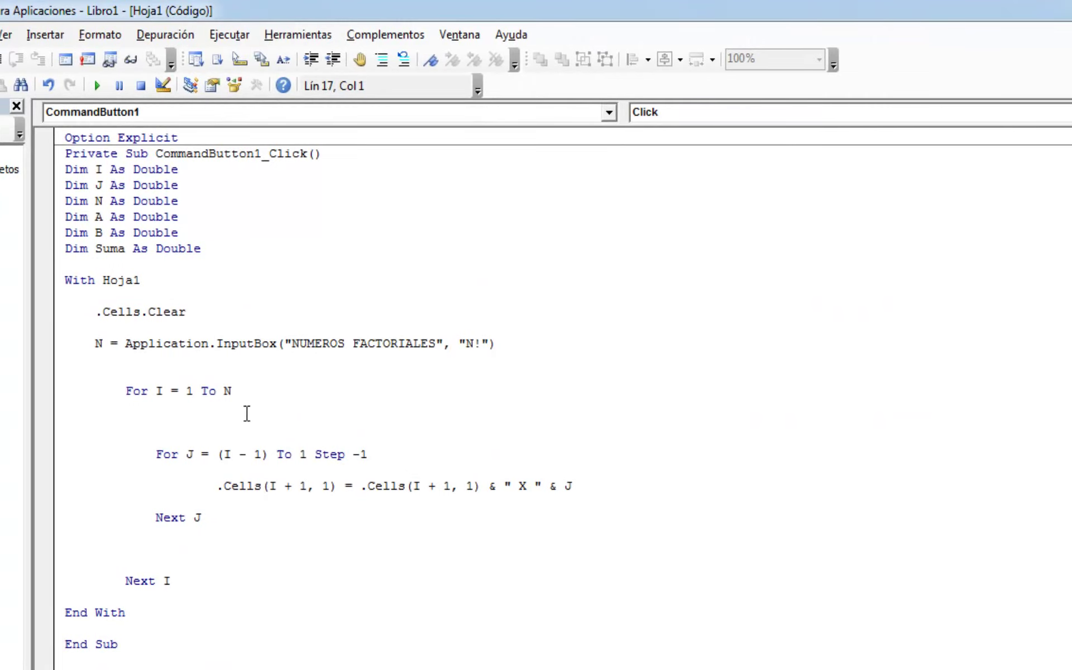
click(223, 416)
key(Tab)
key(Tab)
key(Tab)
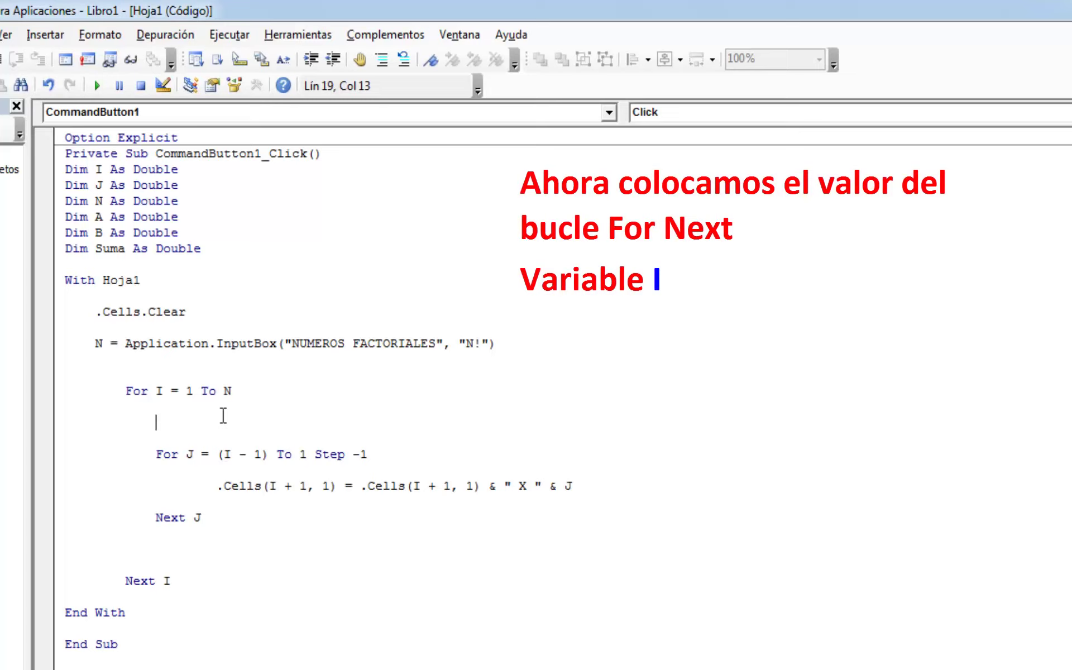
text(.ce)
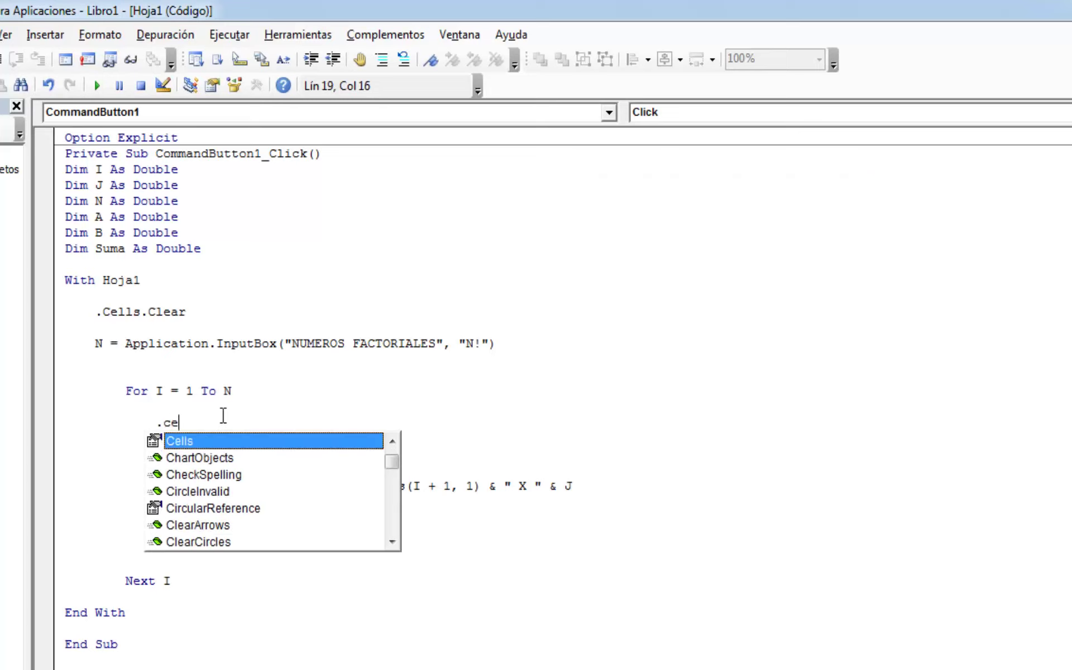
key(Tab)
text(()
text(+)
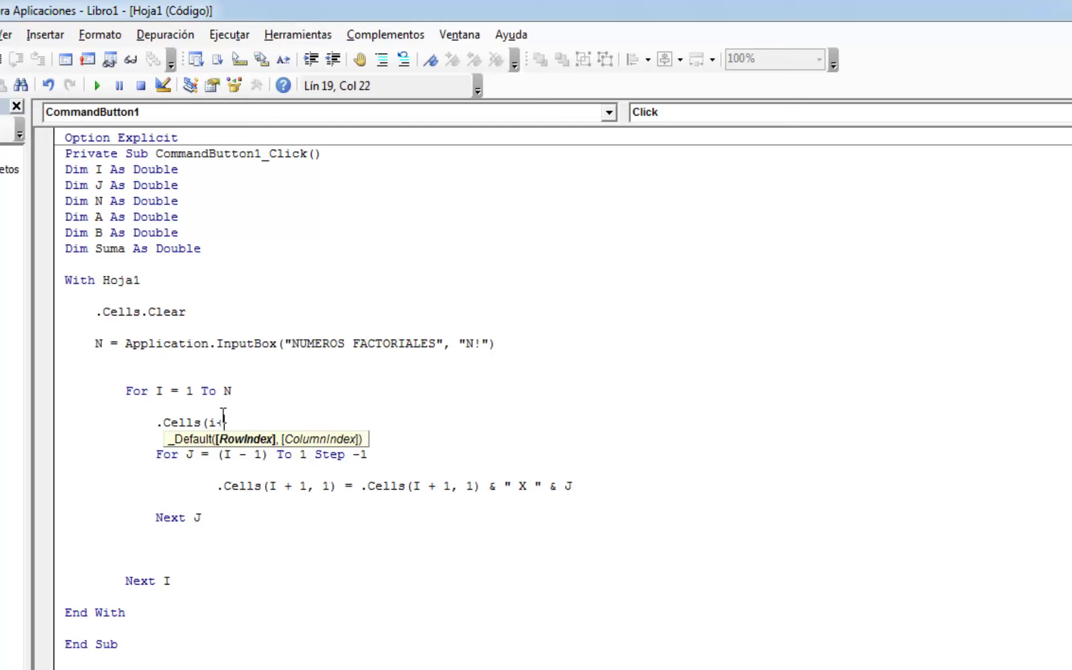
text(1,1)=)
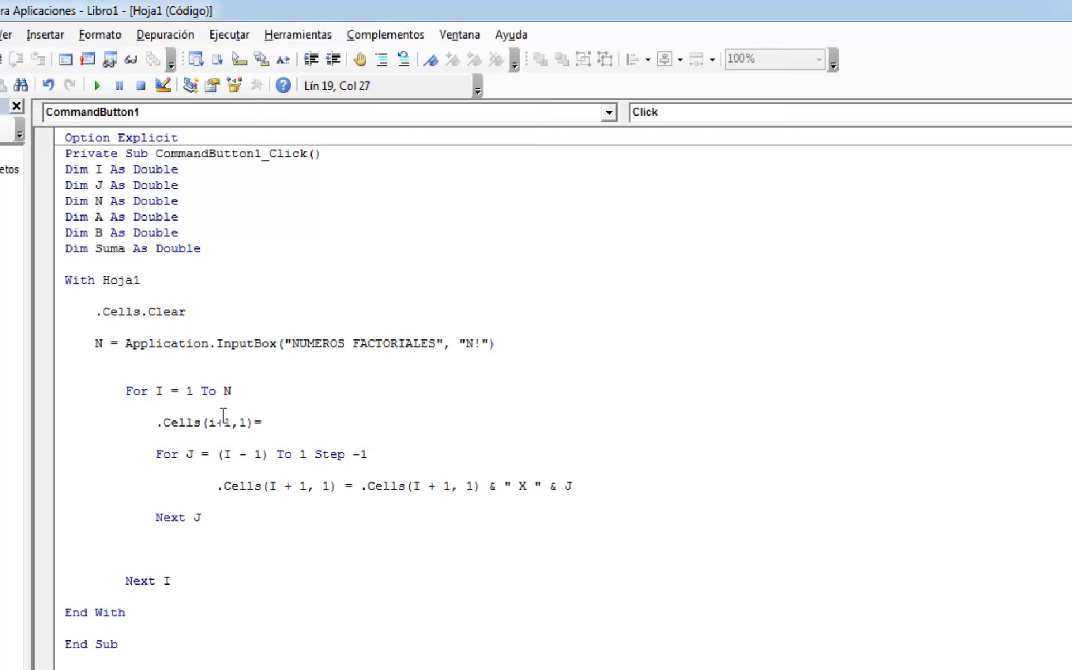
text(i)
text( & )
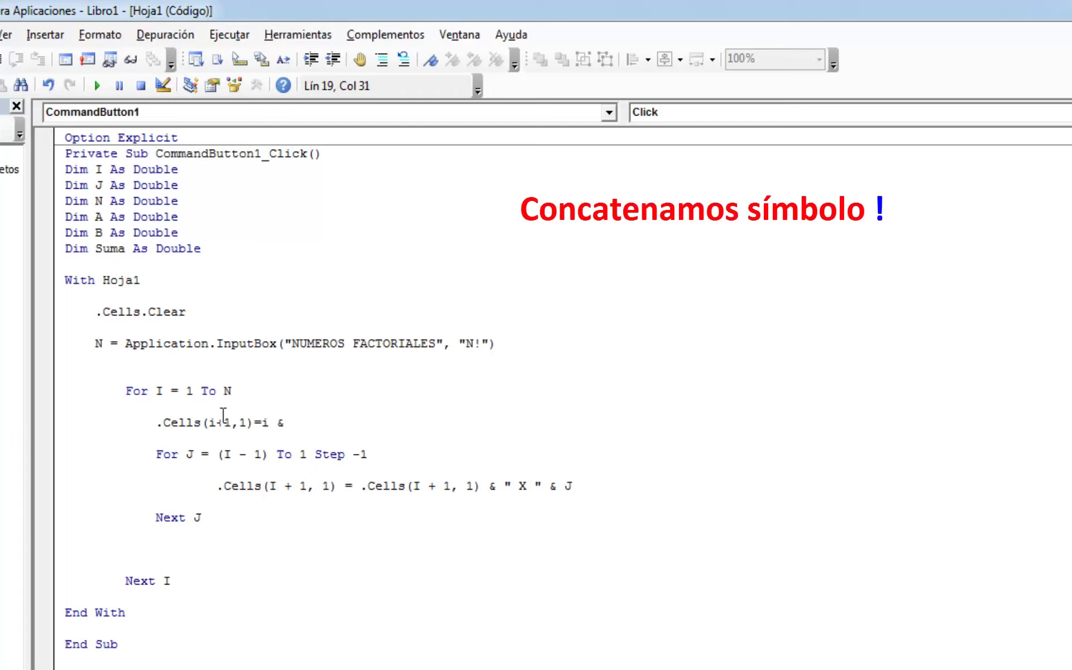
text(" ! )
text(")
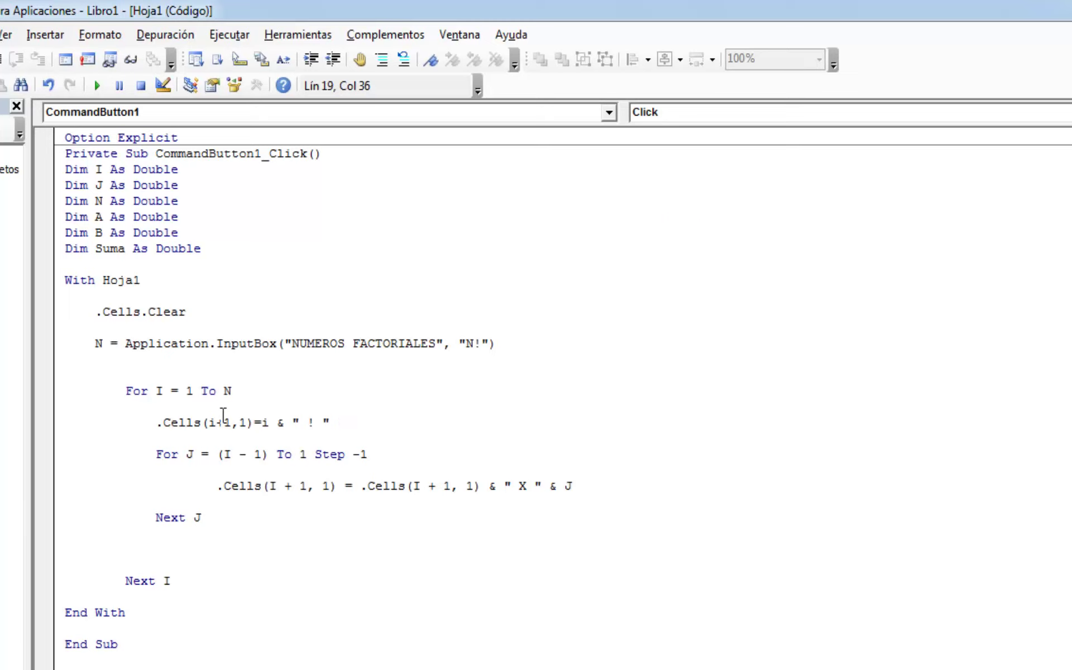
key(Down)
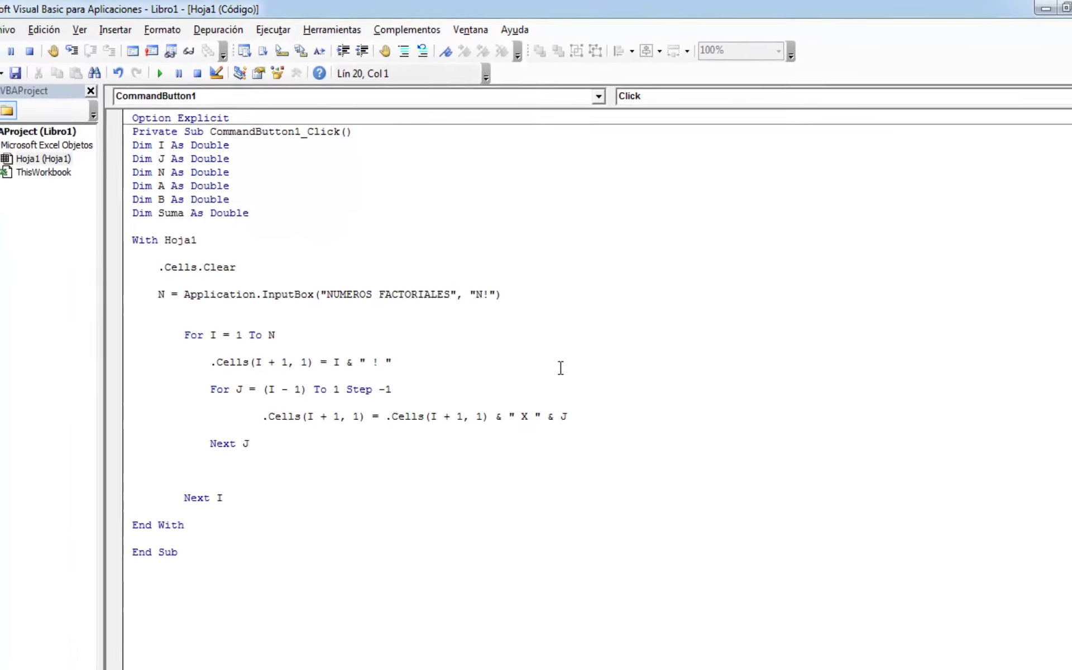
click(844, 217)
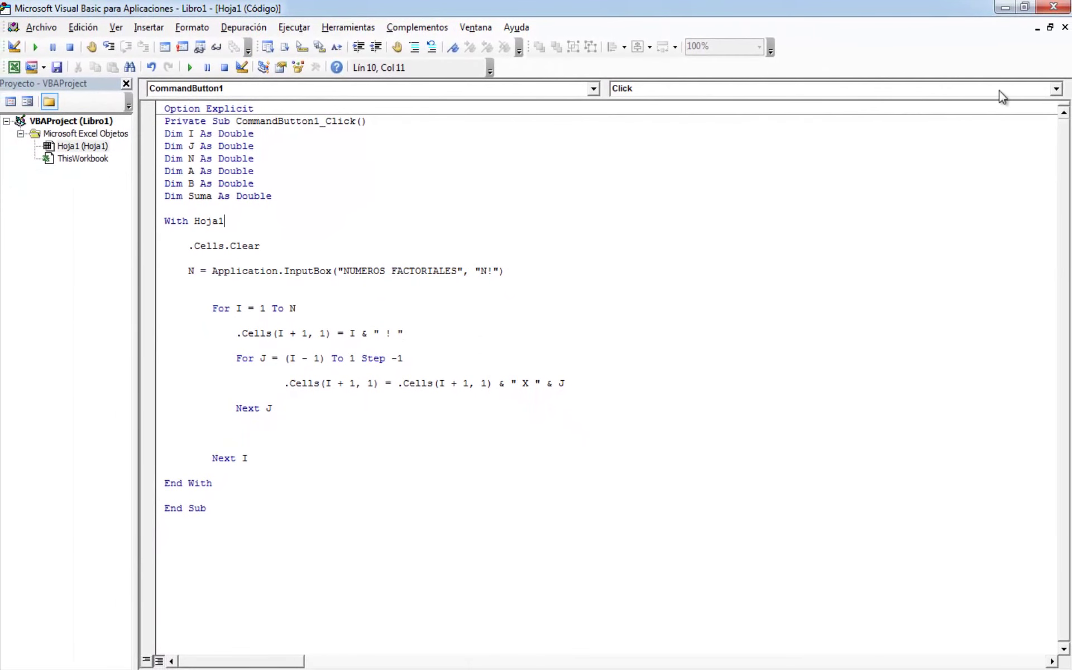
Restore the editor and start stepping the macro with N = 12.
click(1028, 5)
click(710, 291)
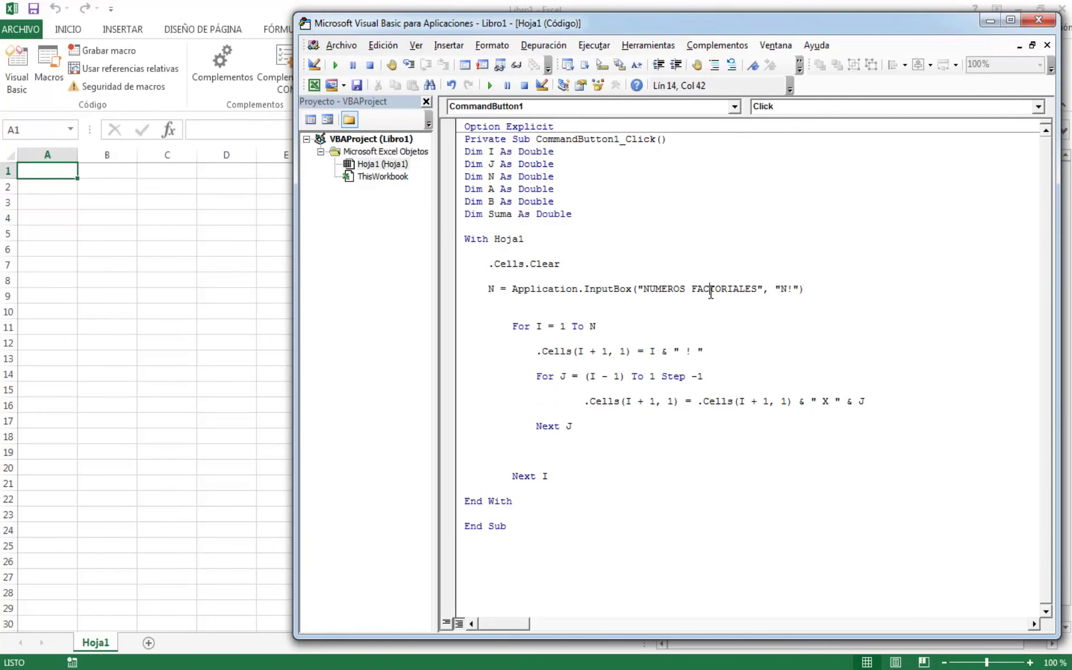
key(F8)
key(F8)
key(F8)
key(F8)
key(F8)
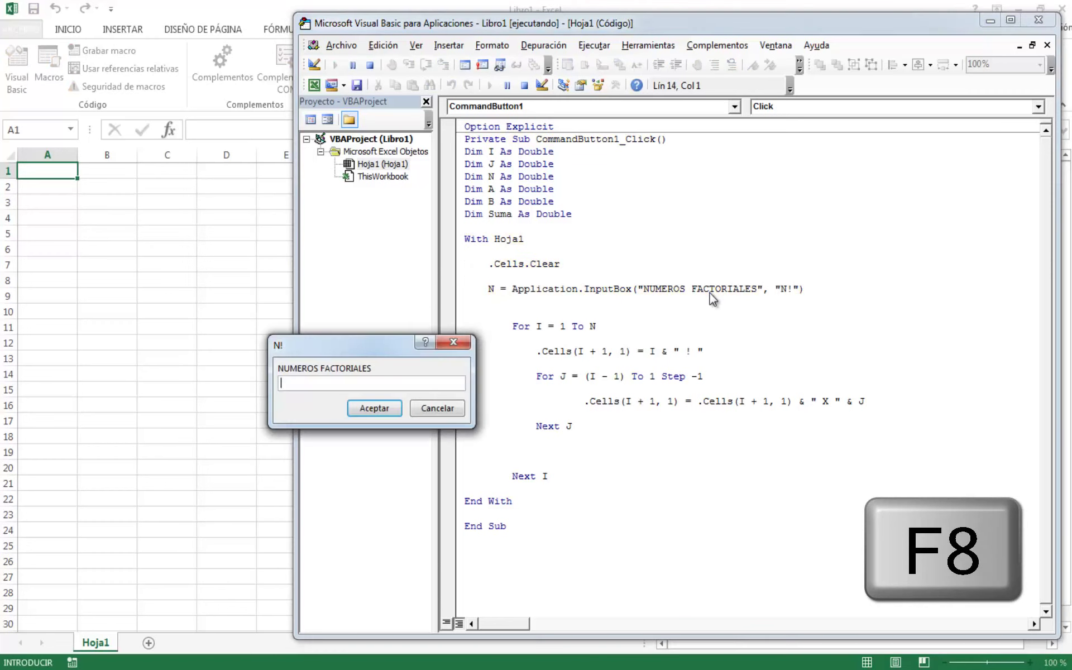
text(12)
key(Return)
key(F8)
key(F8)
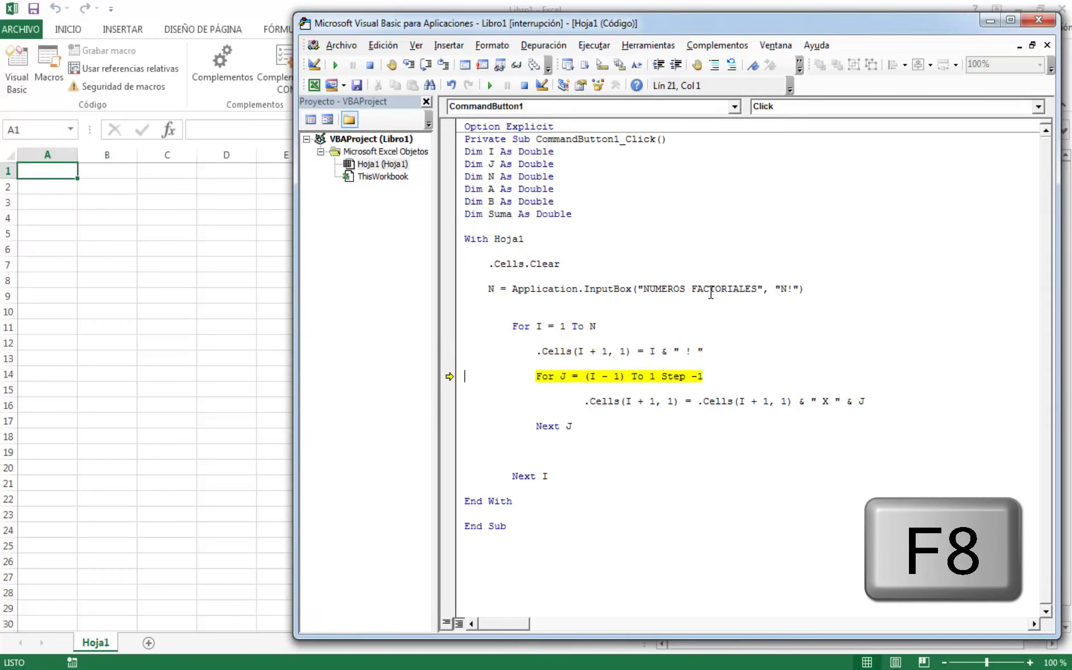
key(F8)
key(F8)
key(F8)
key(F8)
key(F8)
key(F8)
key(F8)
key(F8)
key(F8)
key(F8)
key(F8)
key(F8)
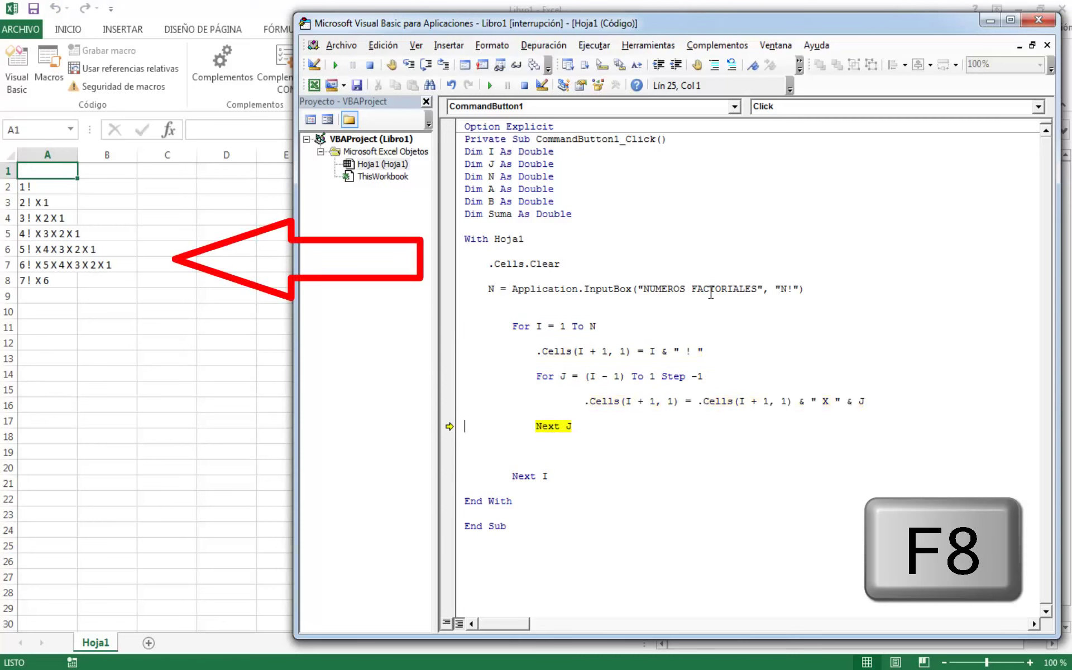
key(F8)
key(F8)
key(F8)
Keep stepping through the loops until row 13 shows the 12! expansion ending X 2 X 1.
key(F8)
key(F8)
key(F8)
key(F8)
key(F8)
key(F8)
key(F8)
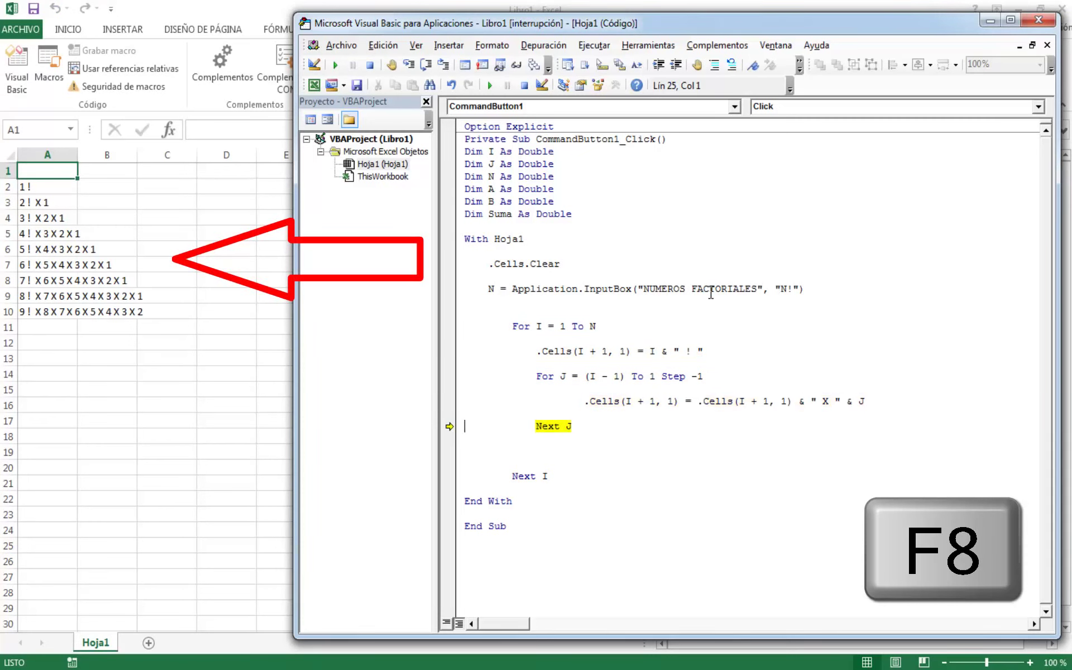
key(F8)
key(F8)
key(F8)
key(F8)
key(F8)
key(F8)
key(F8)
key(F8)
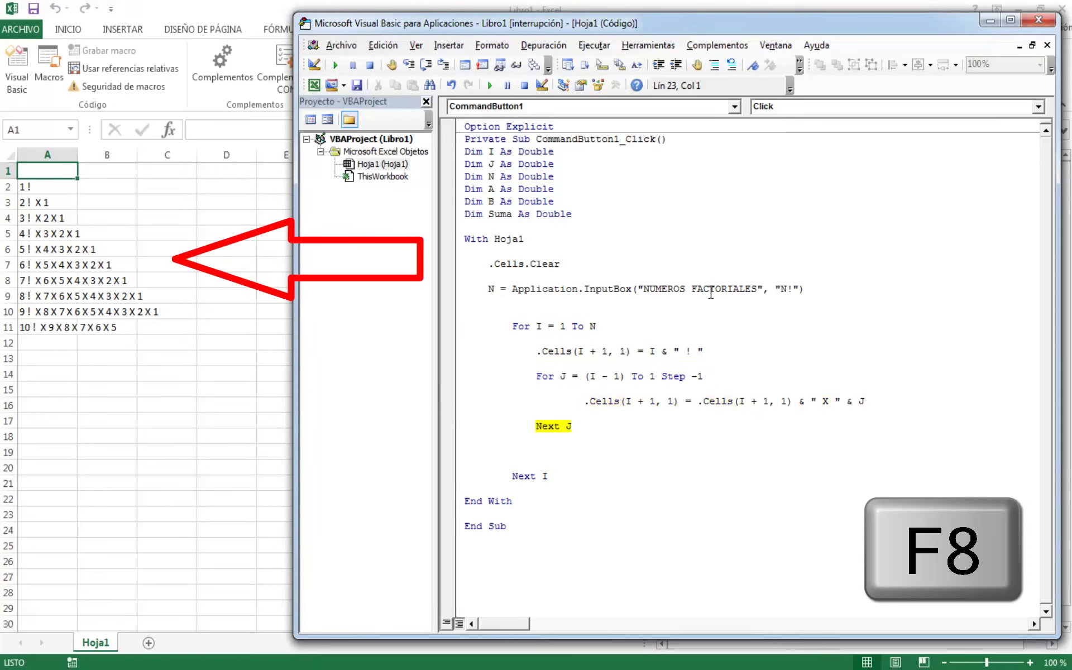
key(F8)
key(F8)
key(F8)
key(F8)
key(F8)
key(F8)
key(F8)
key(F8)
key(F8)
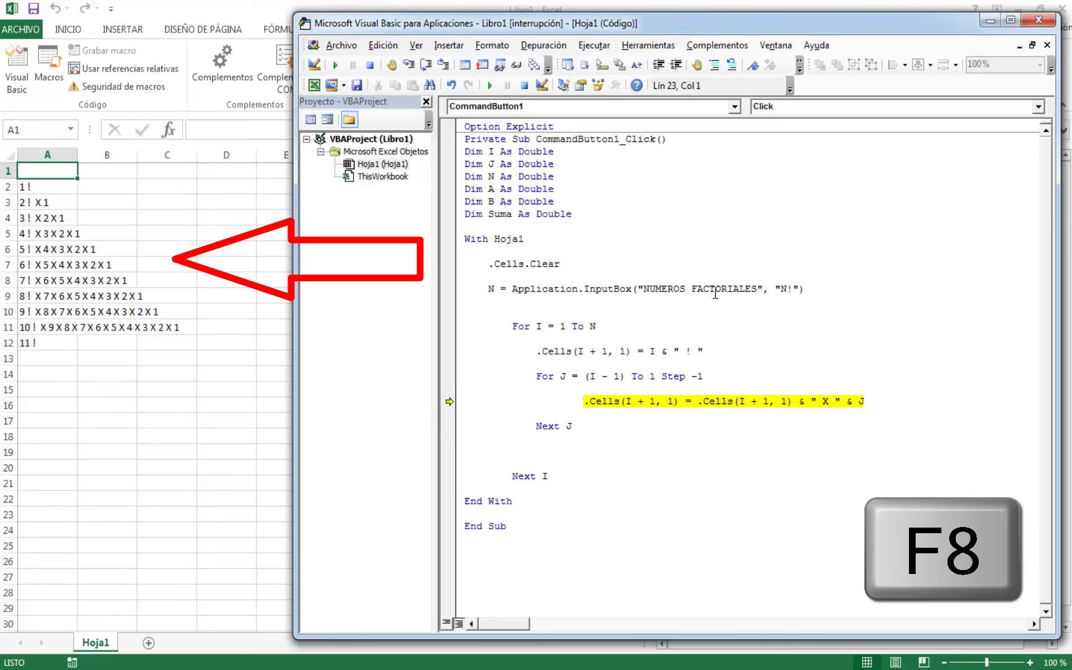
key(F8)
key(F8)
key(F8)
key(F8)
key(F8)
key(F8)
key(F8)
key(F8)
key(F8)
key(F8)
key(F8)
key(F8)
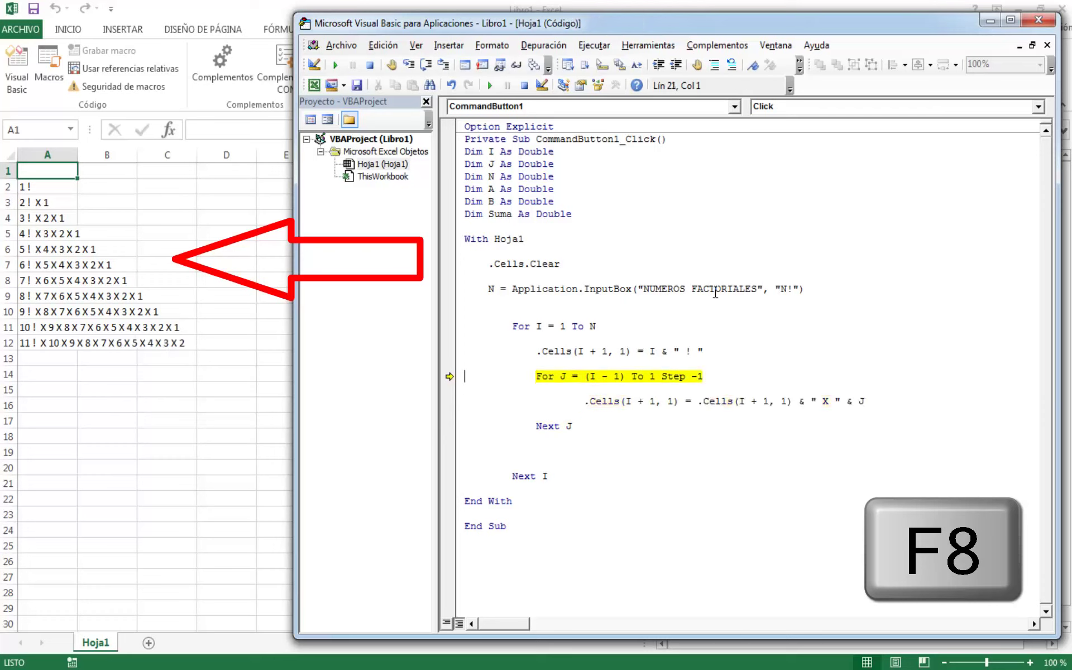
key(F8)
key(F8)
key(F8)
key(F8)
key(F8)
key(F8)
key(F8)
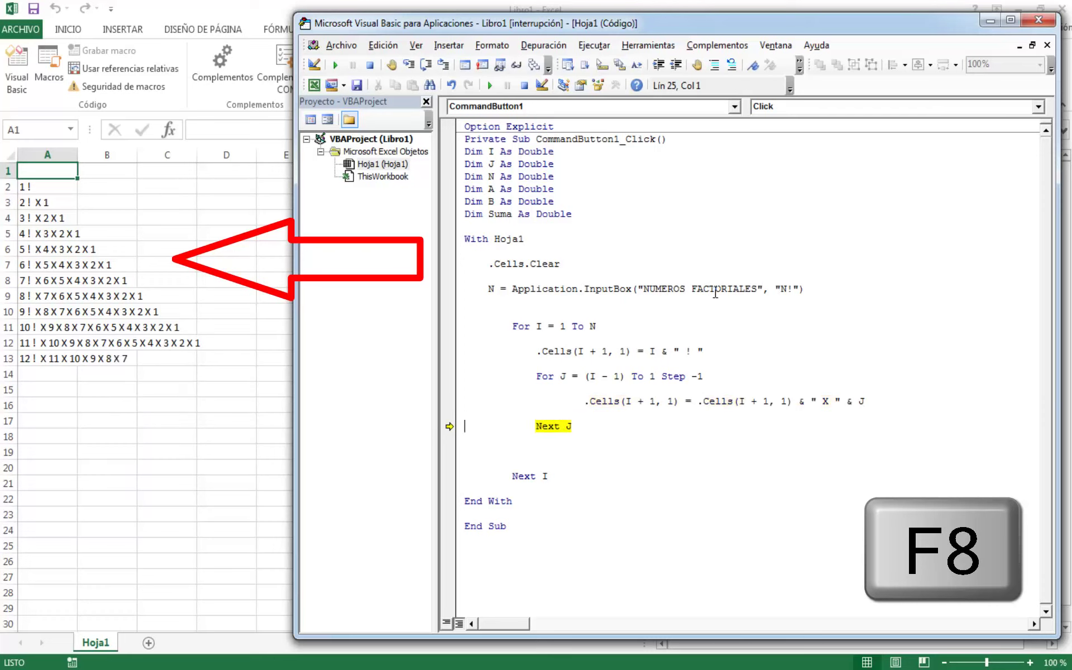
key(F8)
key(F8)
key(F8)
key(F8)
key(F8)
key(F8)
key(F8)
key(F8)
key(F8)
key(F8)
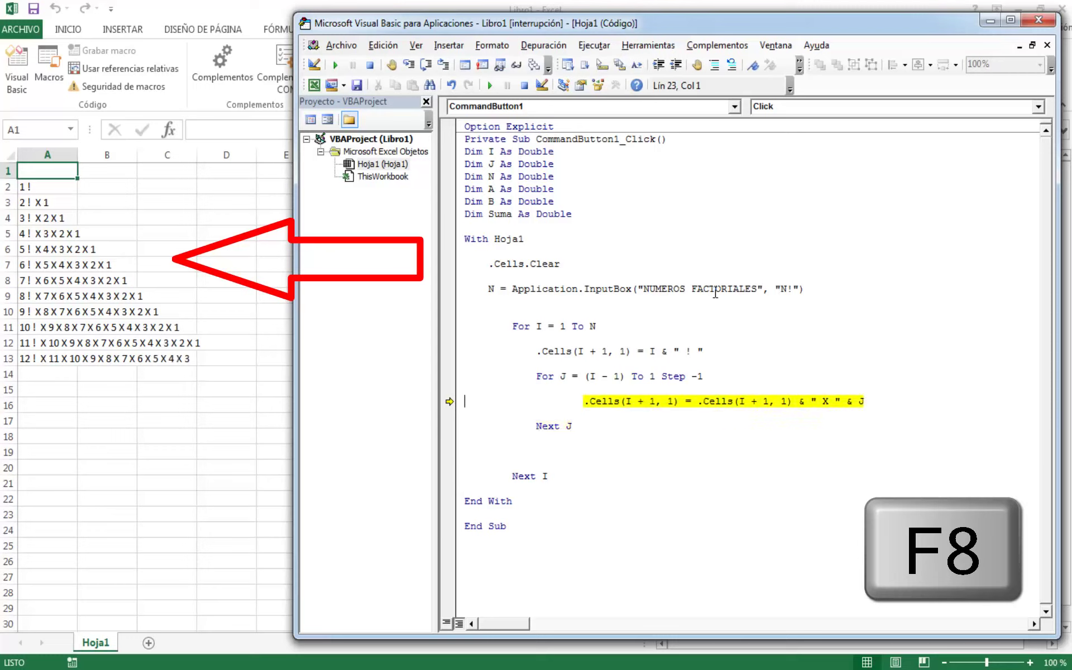
key(F8)
key(F8)
key(F8)
key(F8)
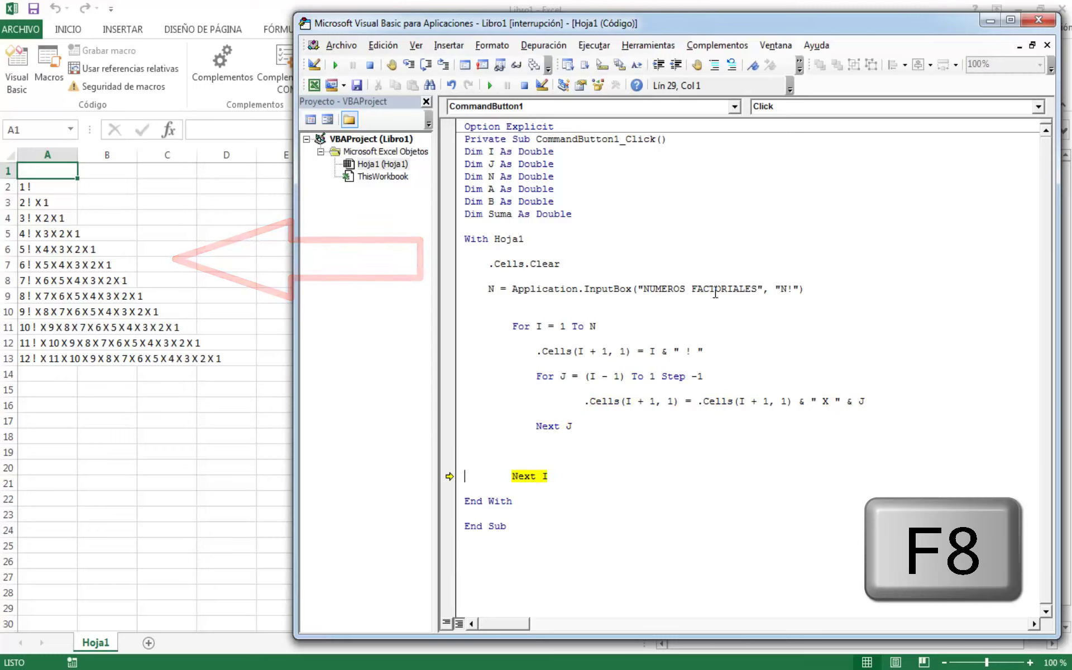
key(F8)
key(F8)
key(F8)
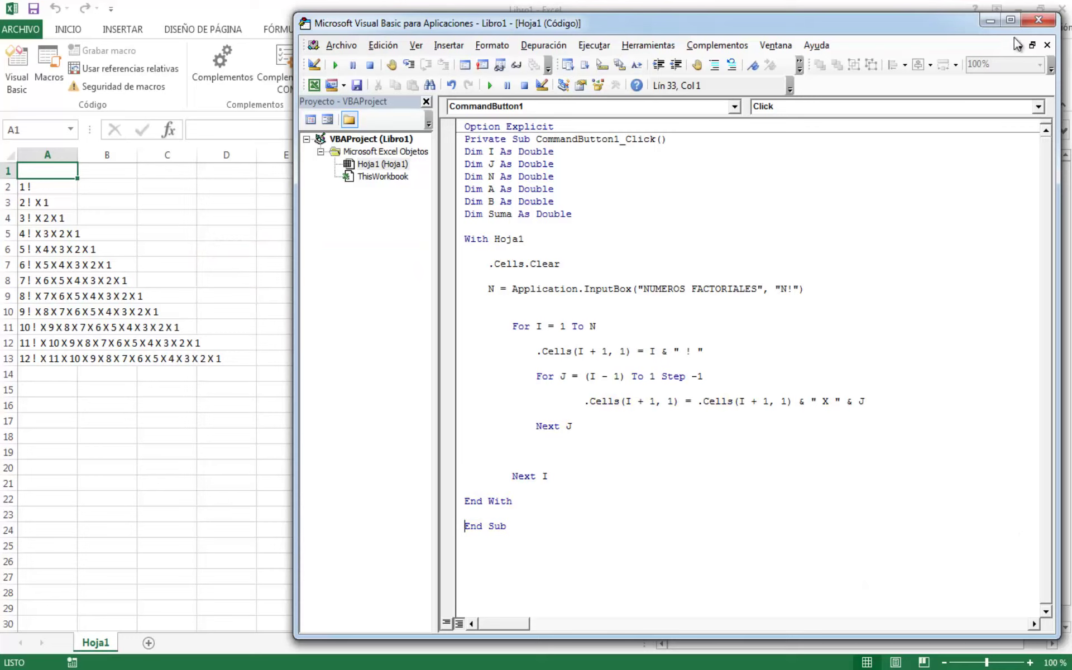
Autofit column A to the longest expansion, then reopen the Visual Basic editor maximized.
click(178, 248)
double_click(78, 155)
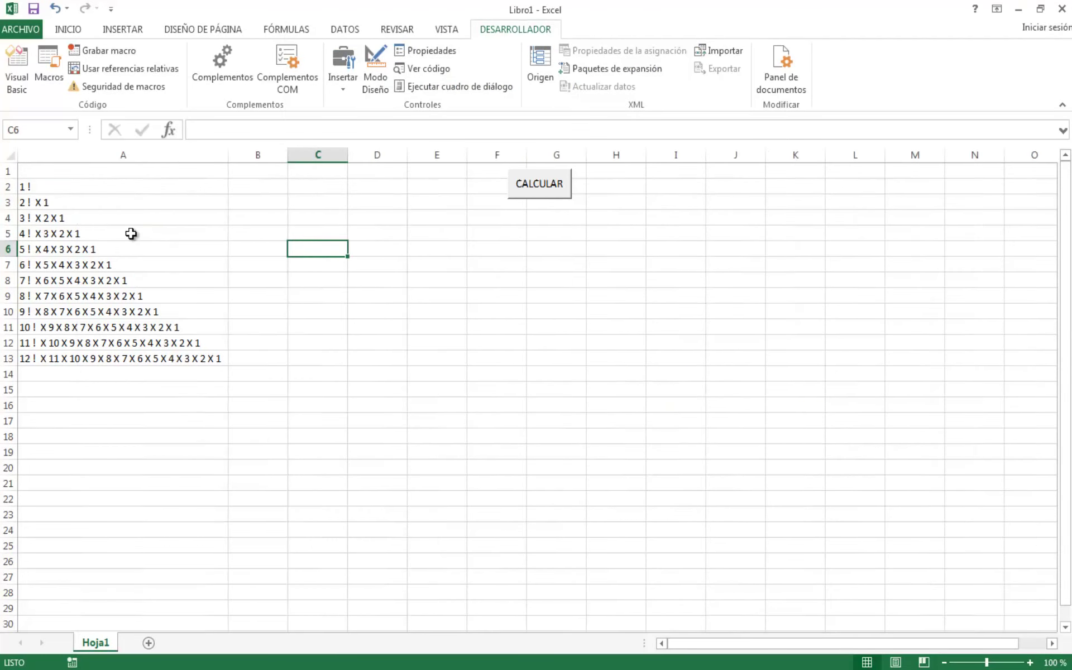
drag(52, 189, 58, 359)
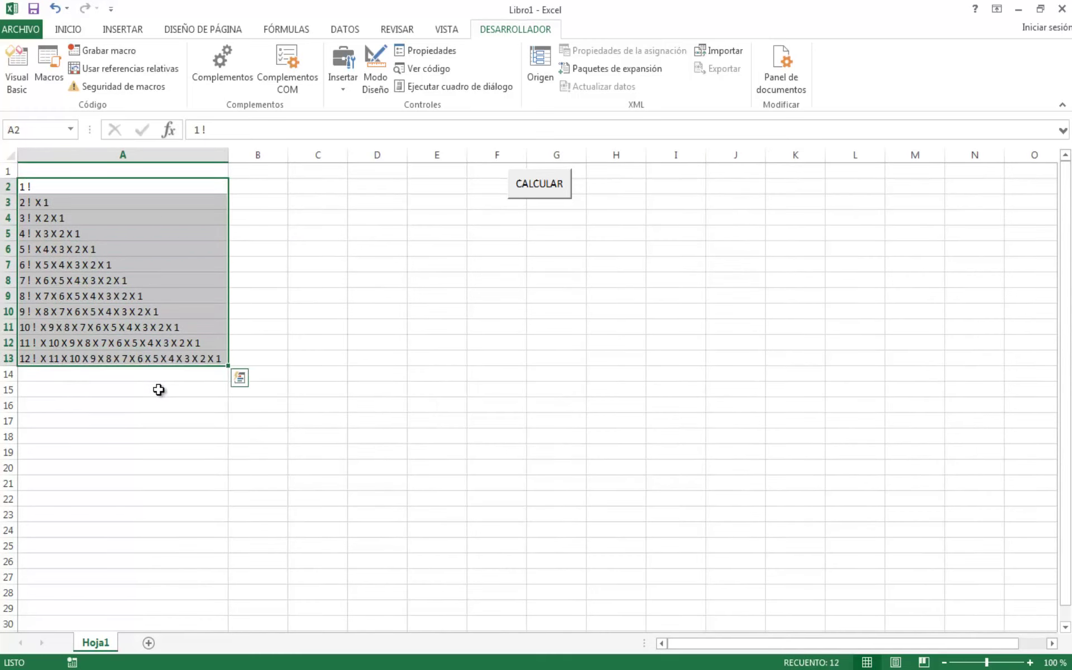
click(157, 389)
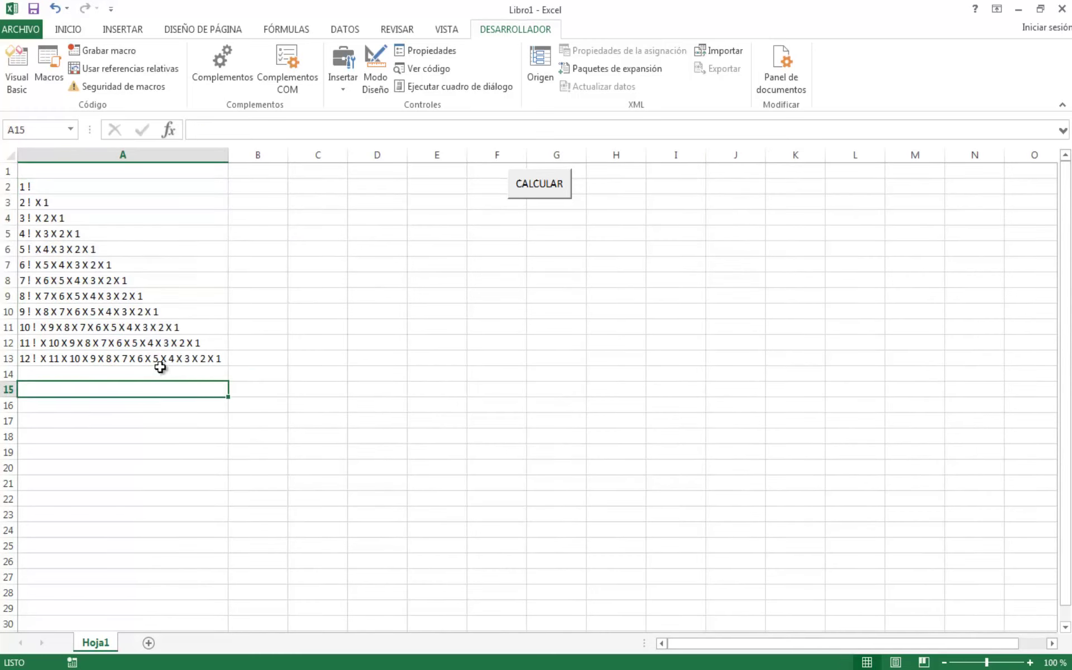
click(18, 84)
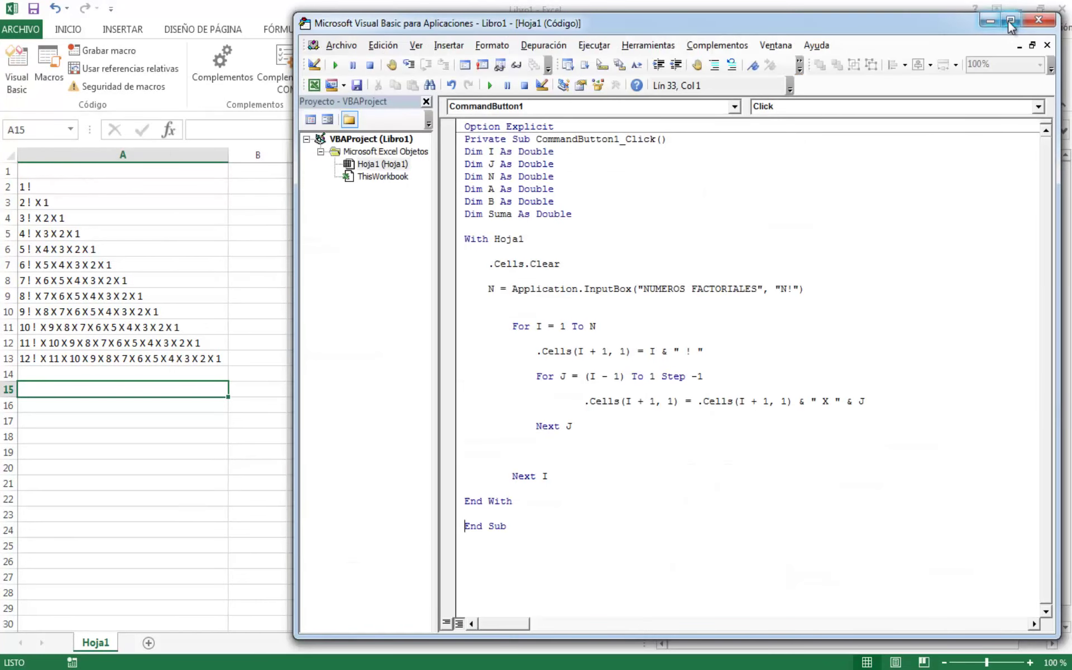
click(1009, 20)
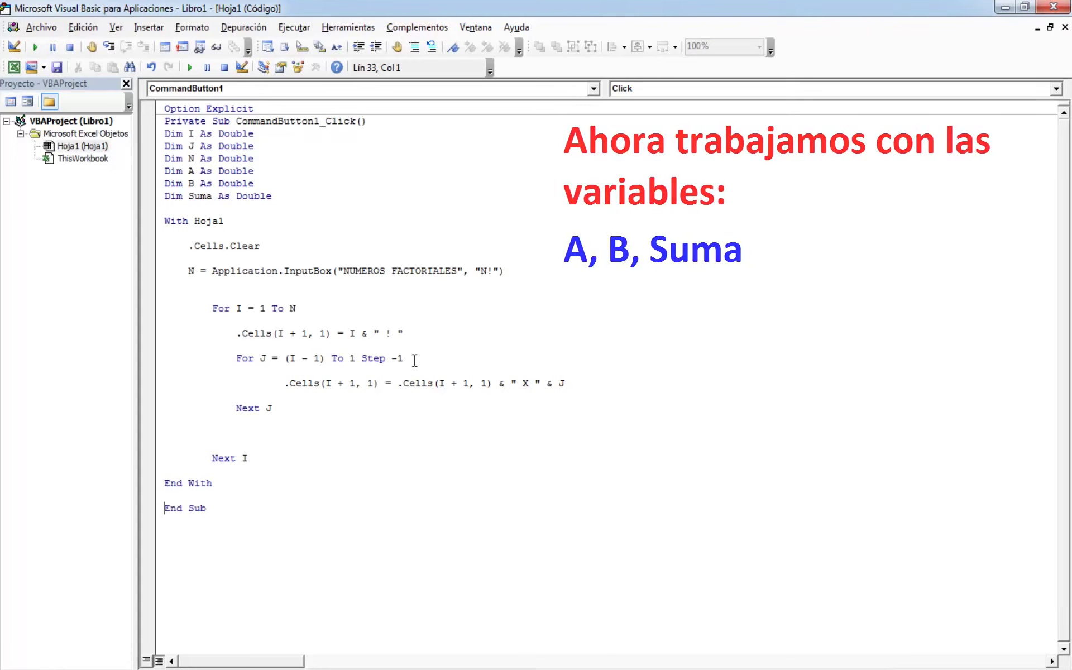
Add Suma = 0 as the first line inside the For J loop.
click(415, 360)
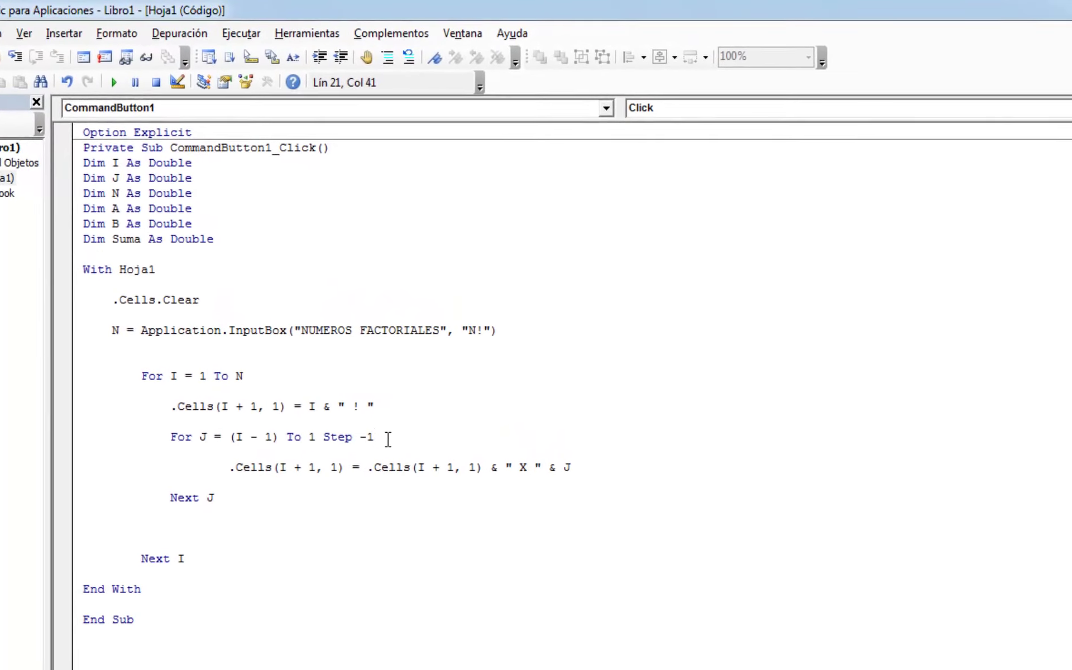
key(Return)
Add A = I on the line right under For I.
key(Return)
key(Return)
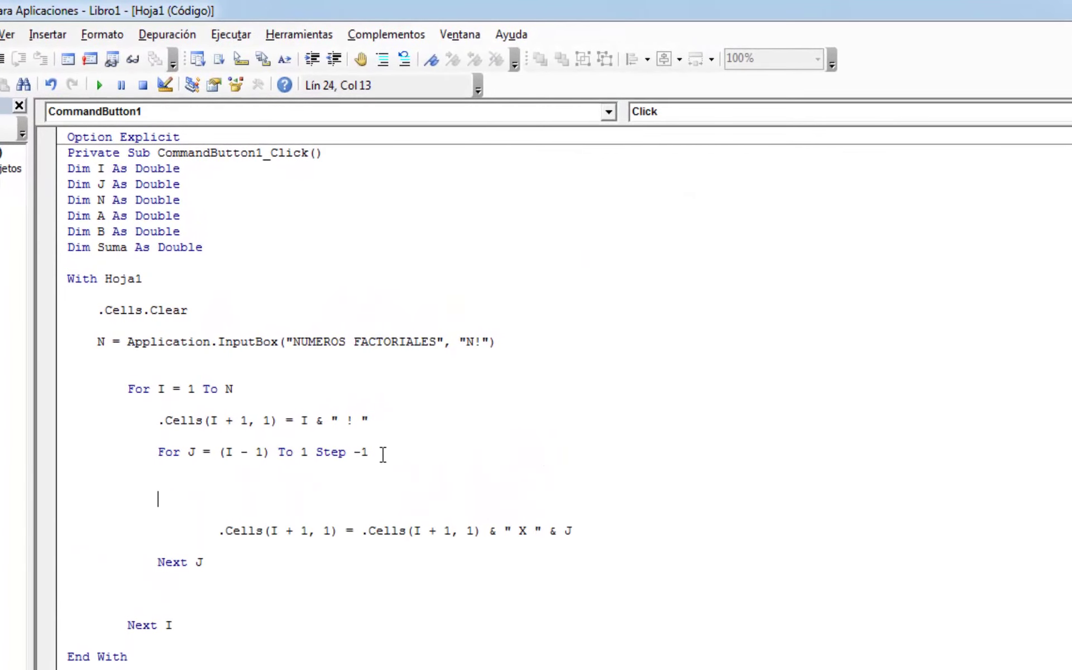
key(Up)
key(Tab)
text(sum)
text(a=0)
key(Down)
key(Up)
key(Up)
key(Up)
key(Up)
key(Up)
key(Up)
key(Return)
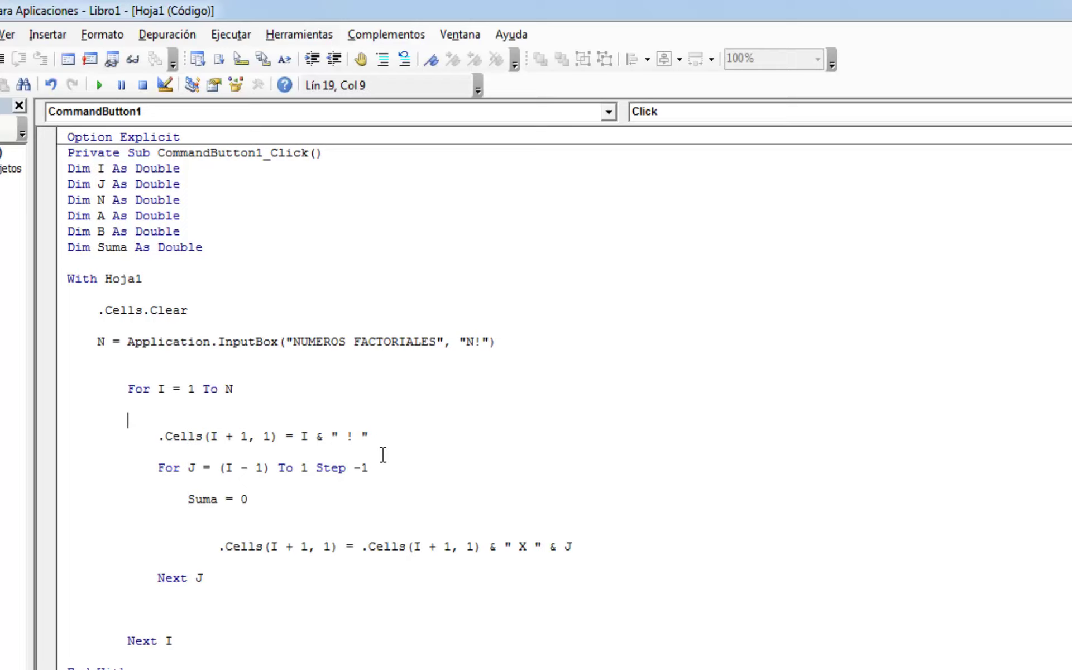
key(Up)
key(Down)
key(Tab)
text(a)
text(=i)
key(Down)
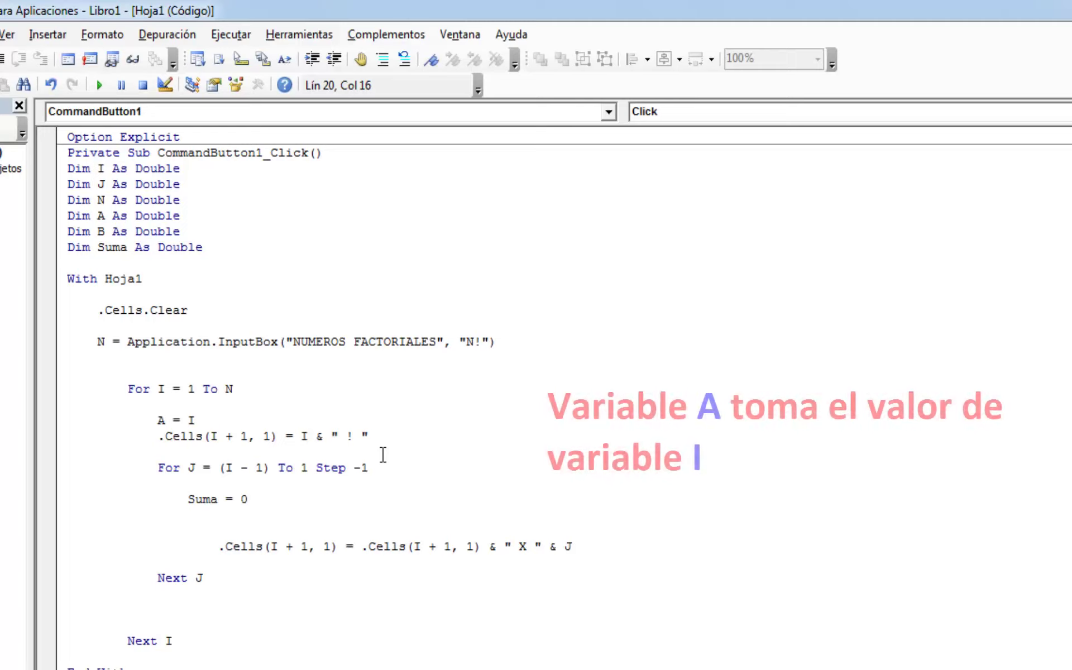
Add B = A * J below Suma = 0 in the inner loop.
key(Down)
key(Down)
key(Down)
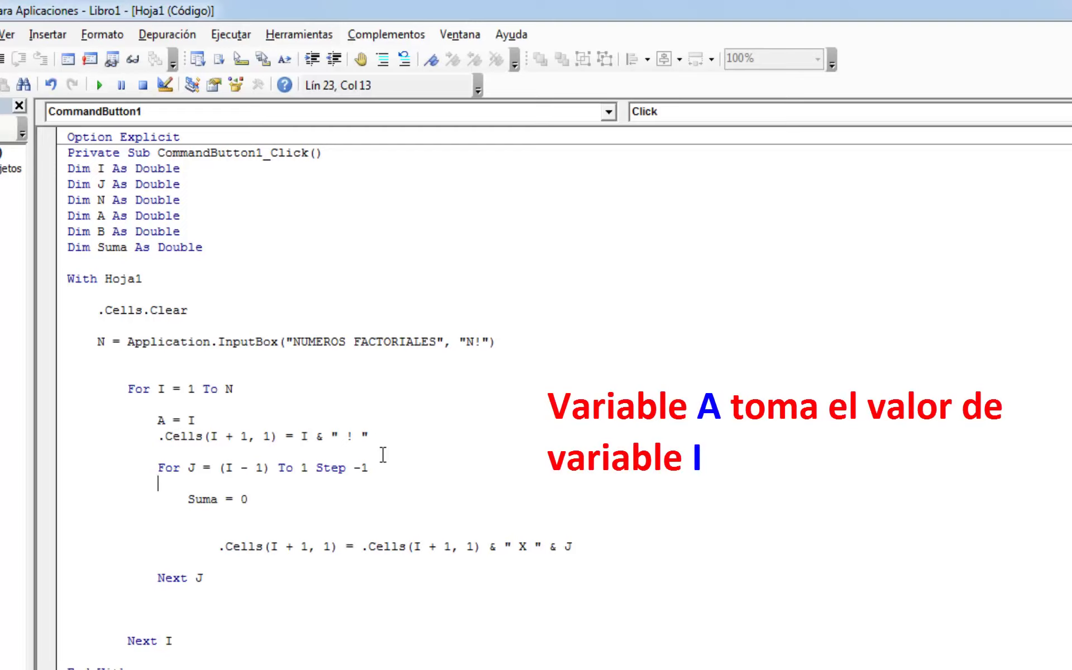
key(Down)
key(Down)
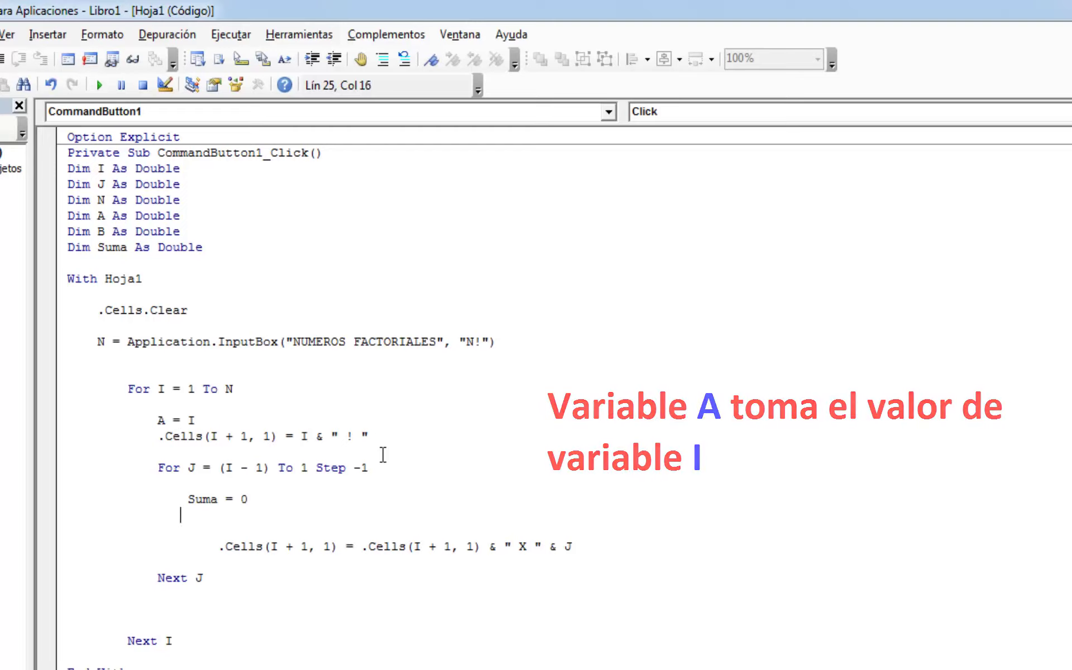
text(b=)
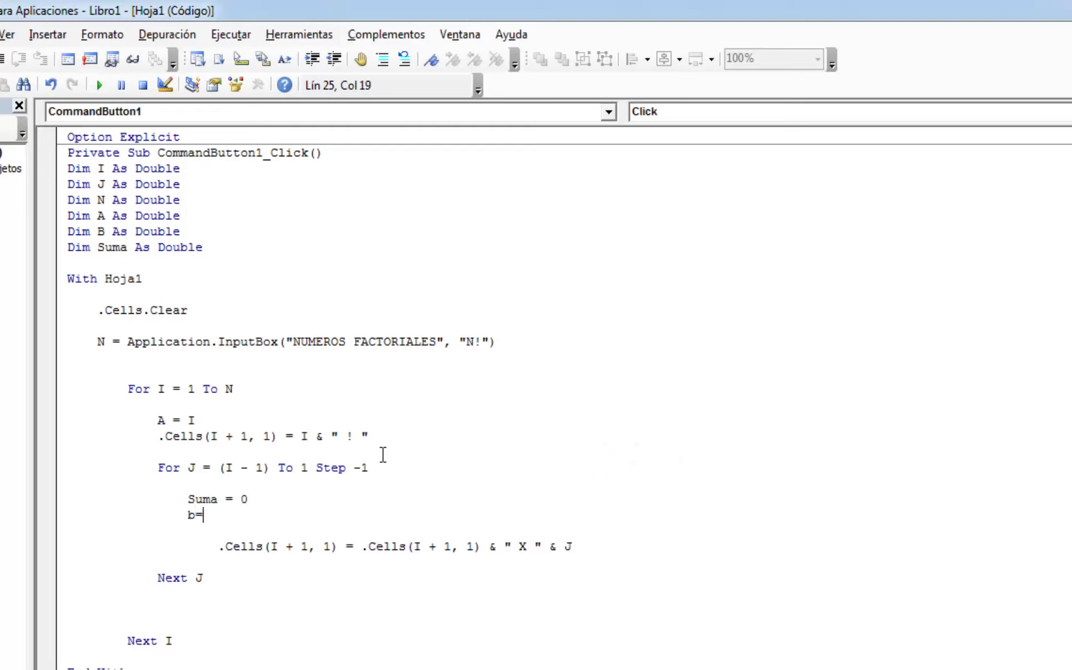
text(a)
text(*j)
key(Return)
Add A = B on the line after B = A * J.
key(Tab)
text(a=)
text(b)
key(Down)
key(Up)
key(Right)
key(Right)
Add Suma = Suma + A after A = B, then move to an indented line below Next J.
key(Return)
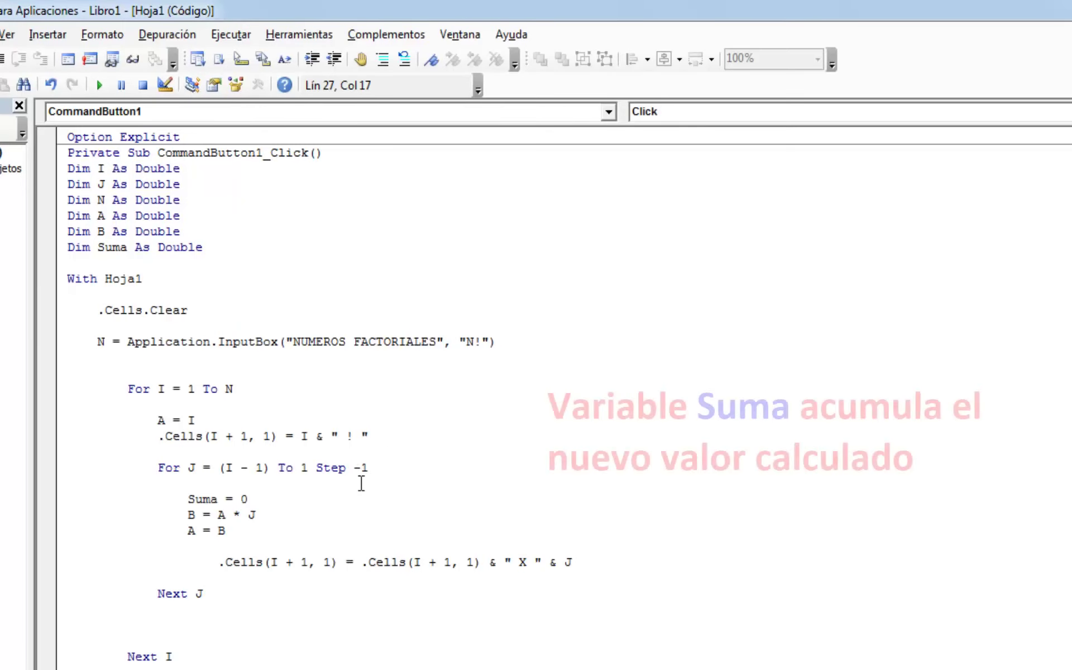
text(suma)
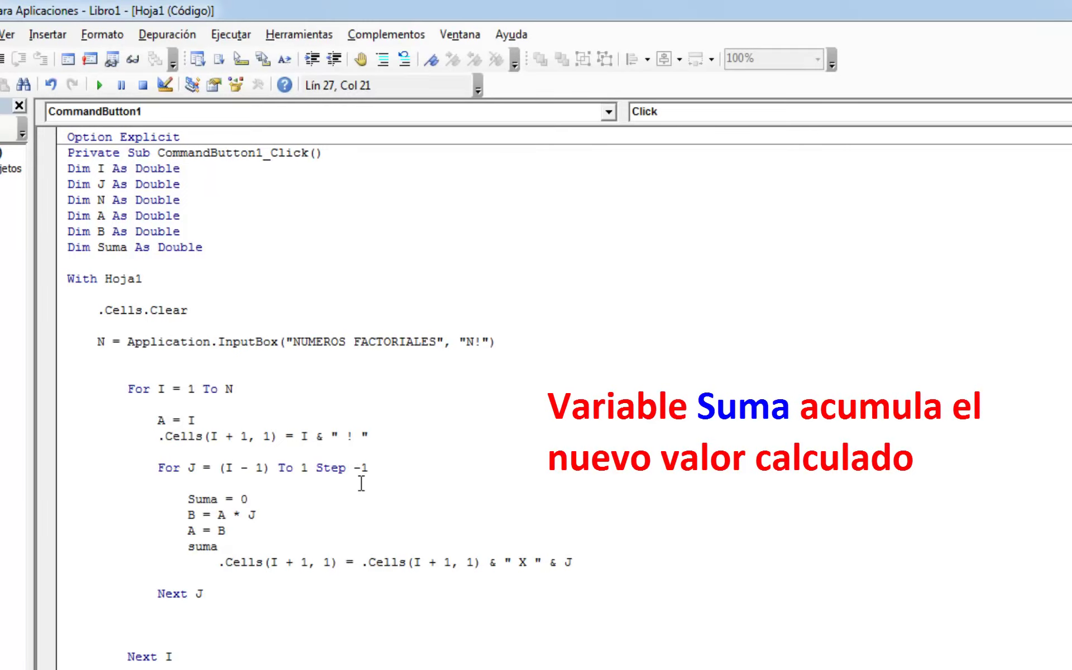
text(=suma)
text(+)
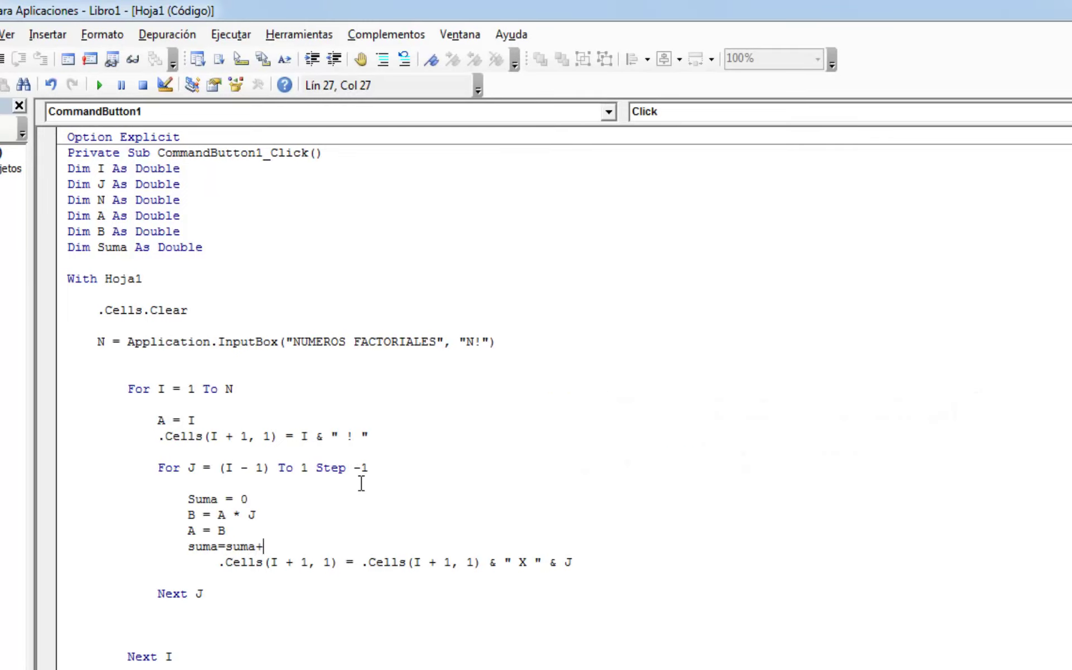
text(a)
key(Down)
key(Down)
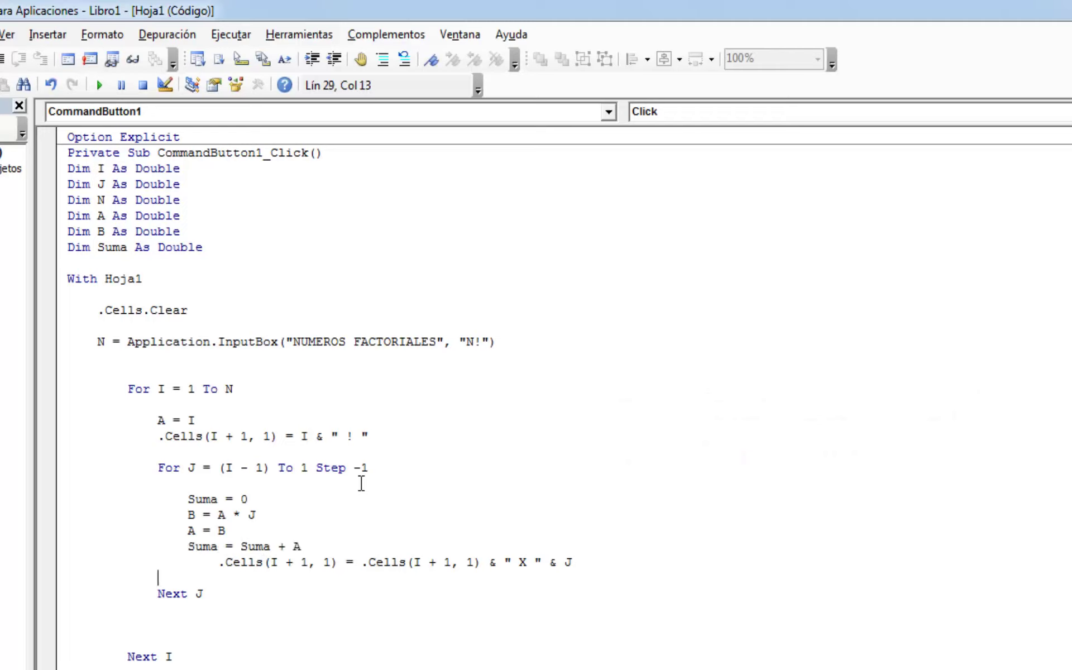
key(Down)
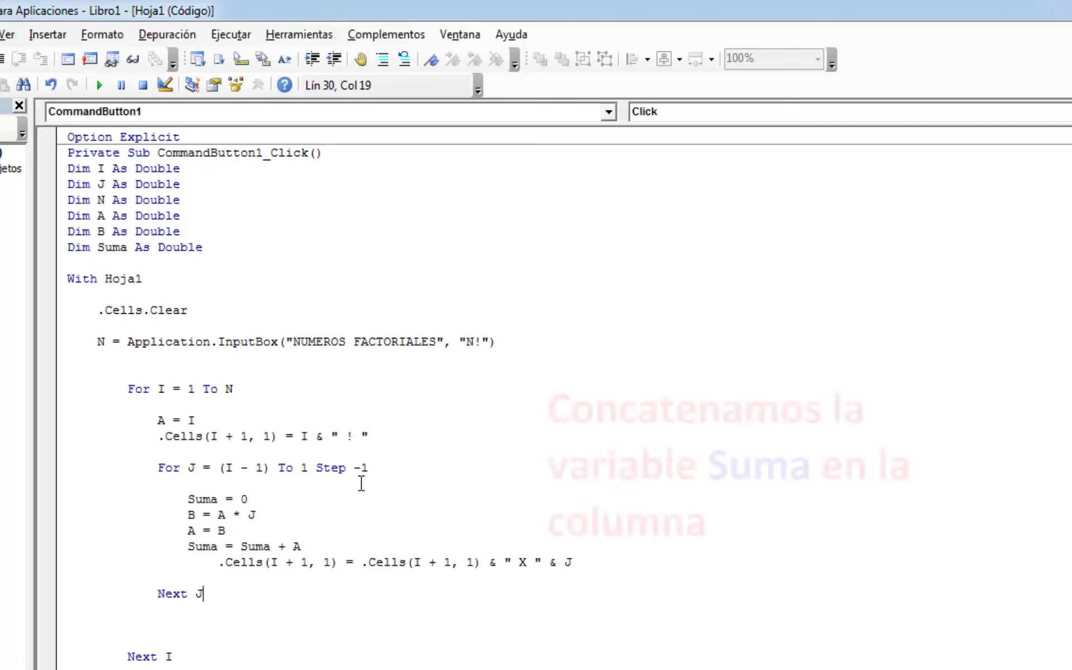
key(Down)
key(Down)
key(Tab)
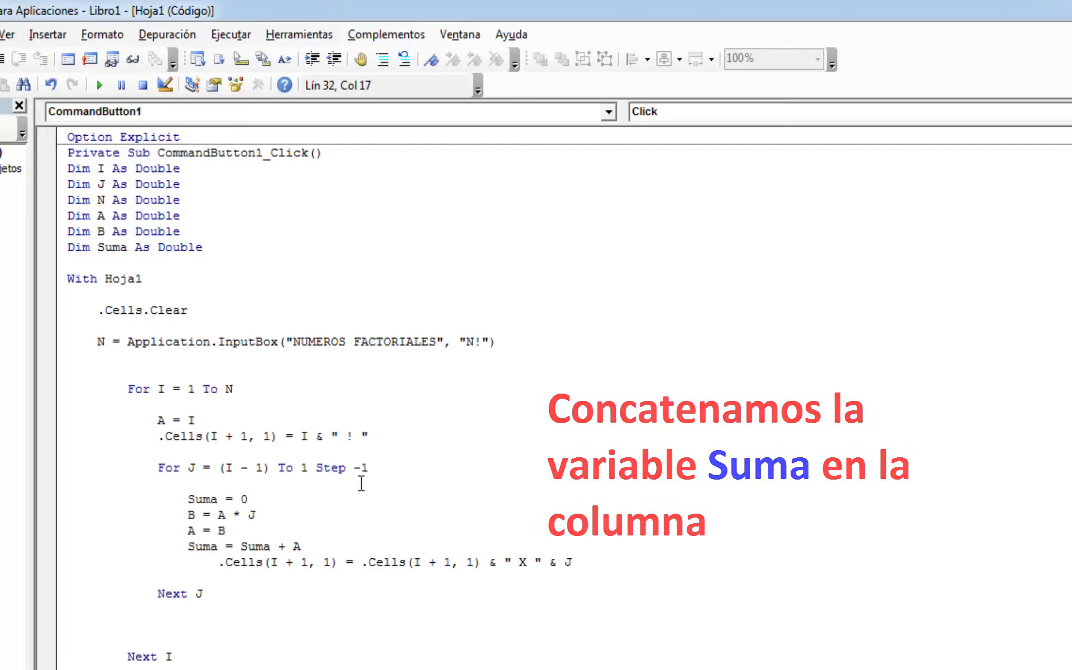
text(.)
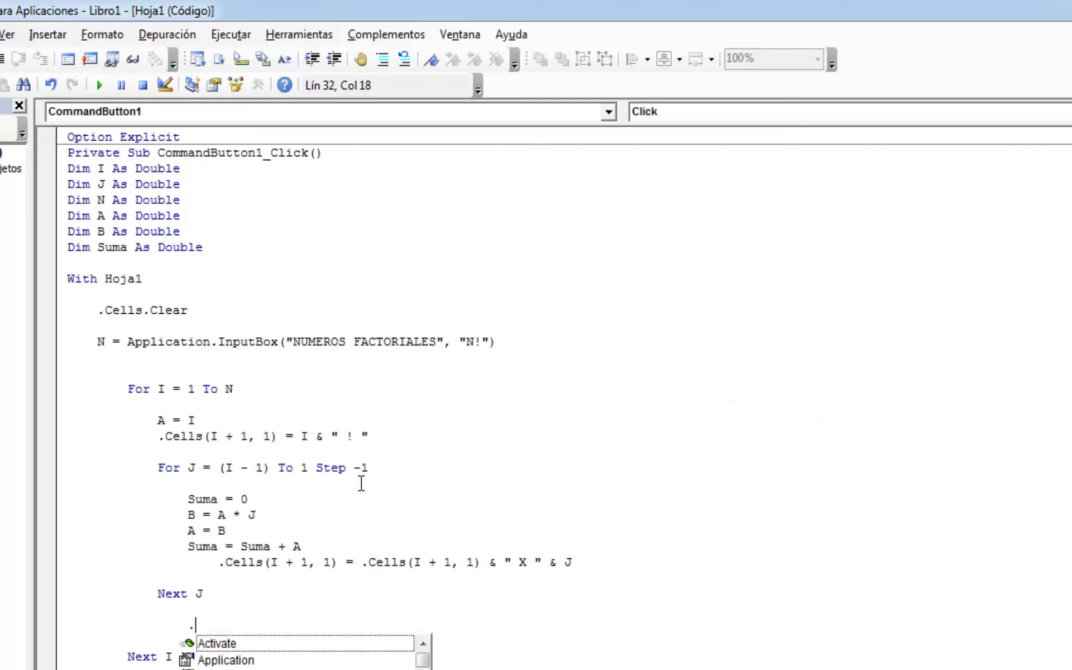
text(ce)
key(Tab)
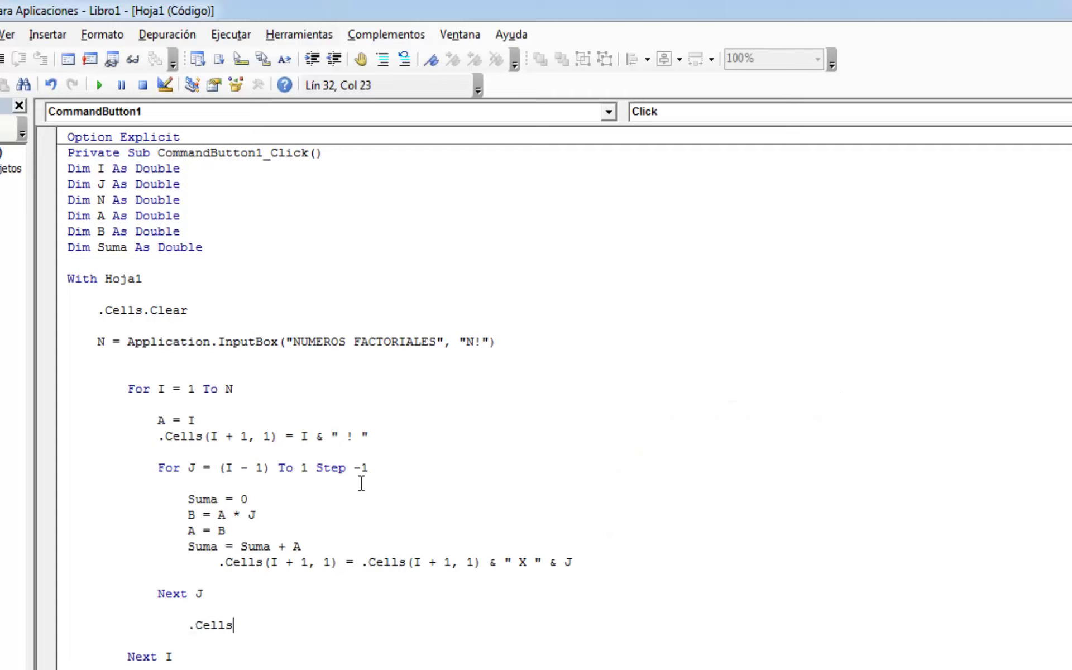
text(()
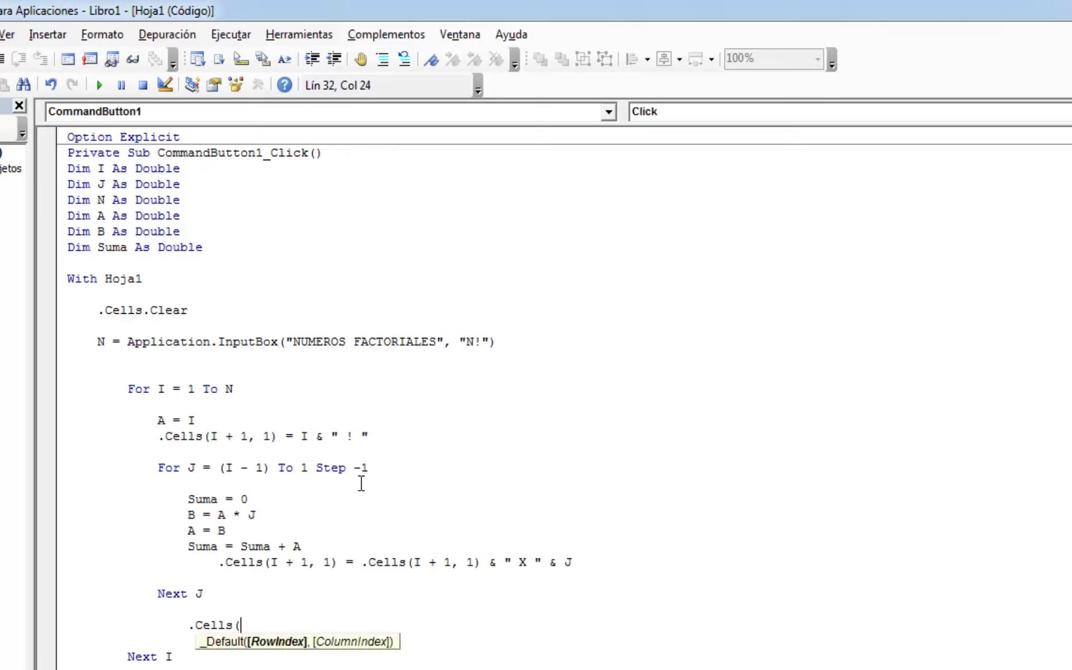
text(+)
key(BackSpace)
text(i)
text(+1,1)
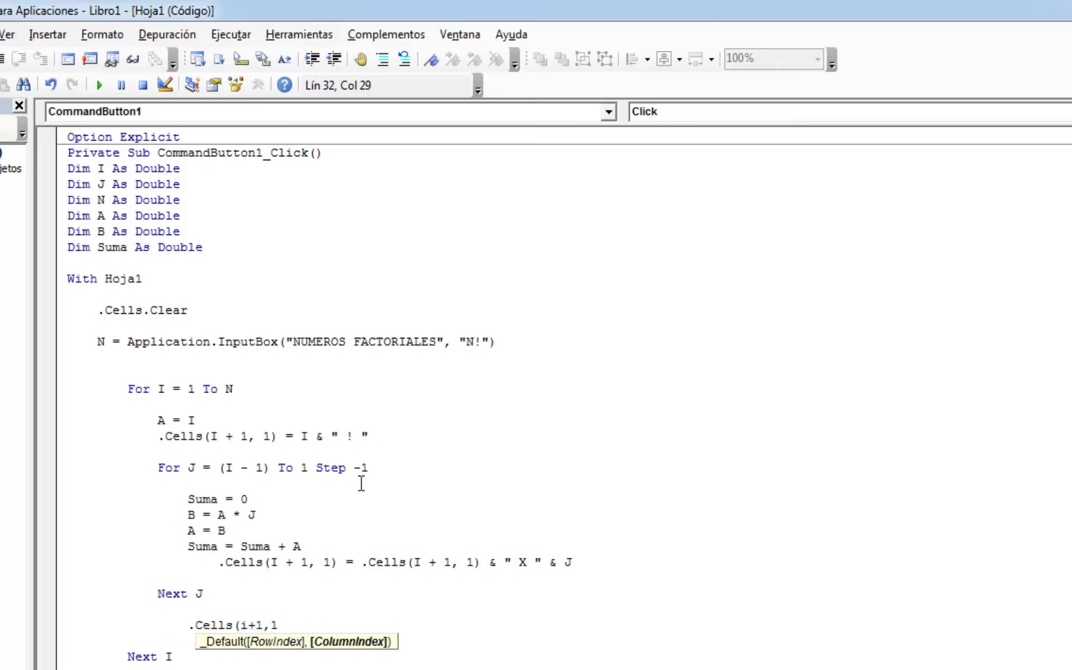
text()=)
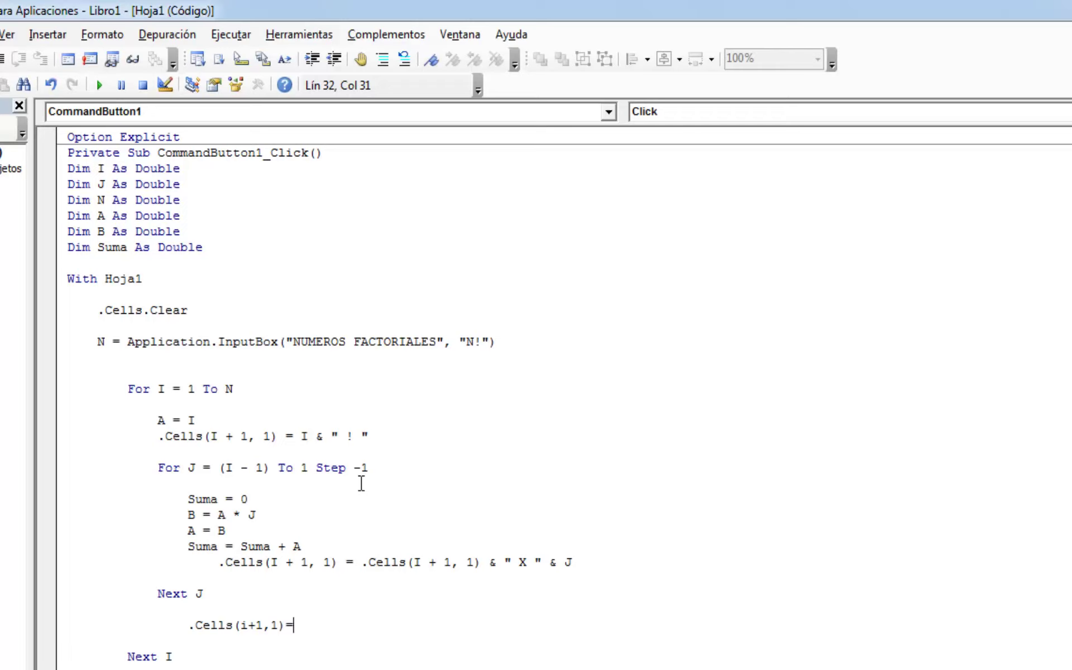
text(.ce)
key(Tab)
text((i+1)
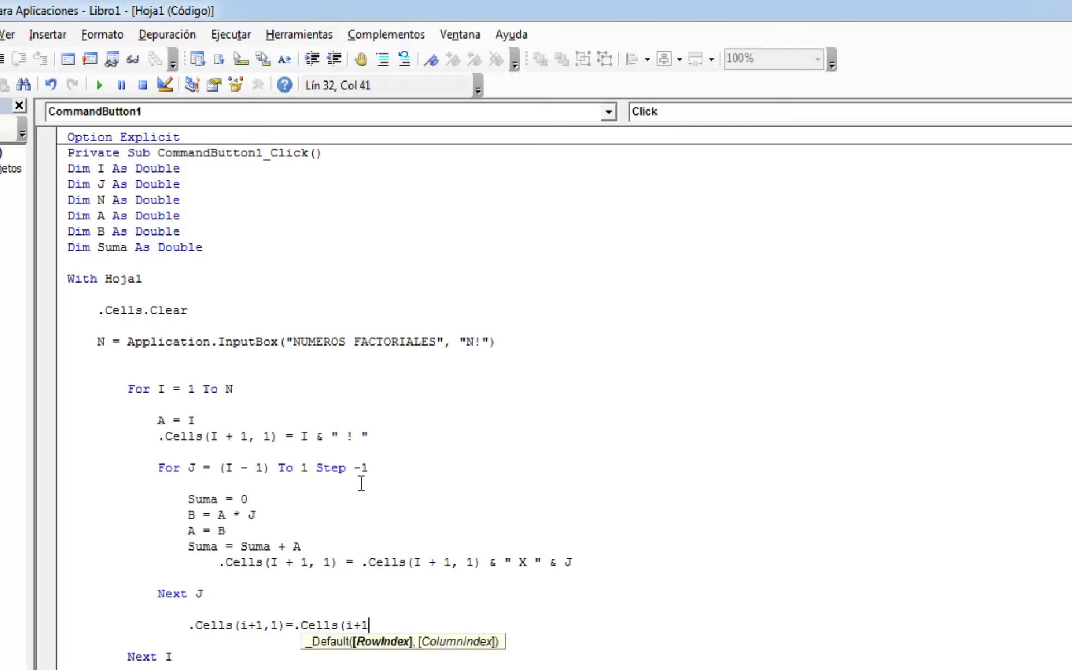
text(,1))
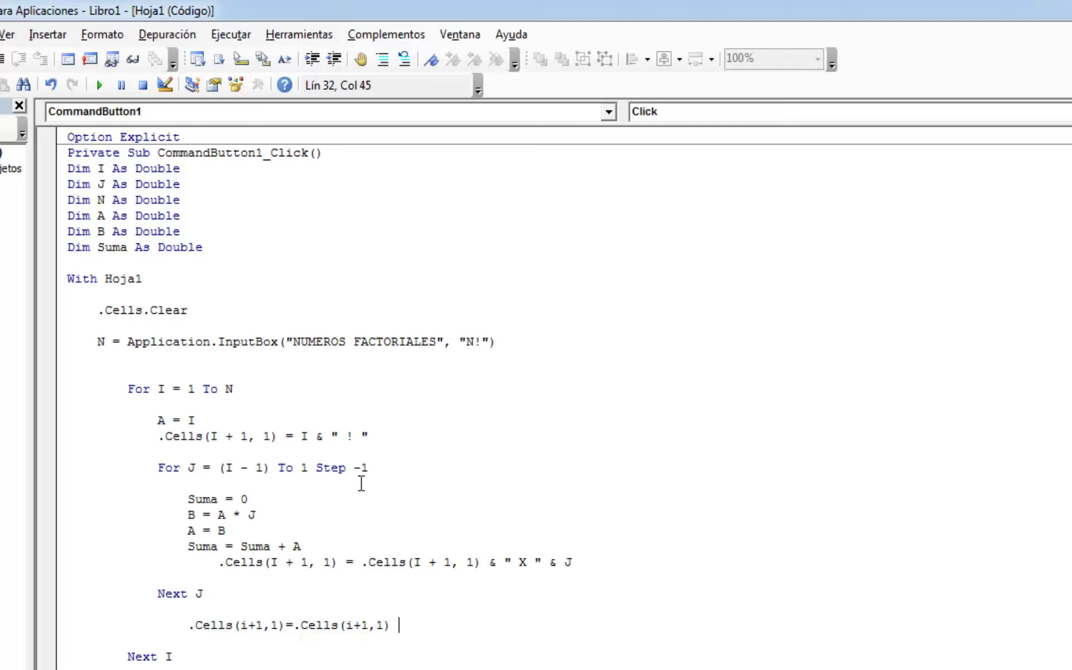
text( & )
text(" )
text(= " )
text(& s)
text(uma)
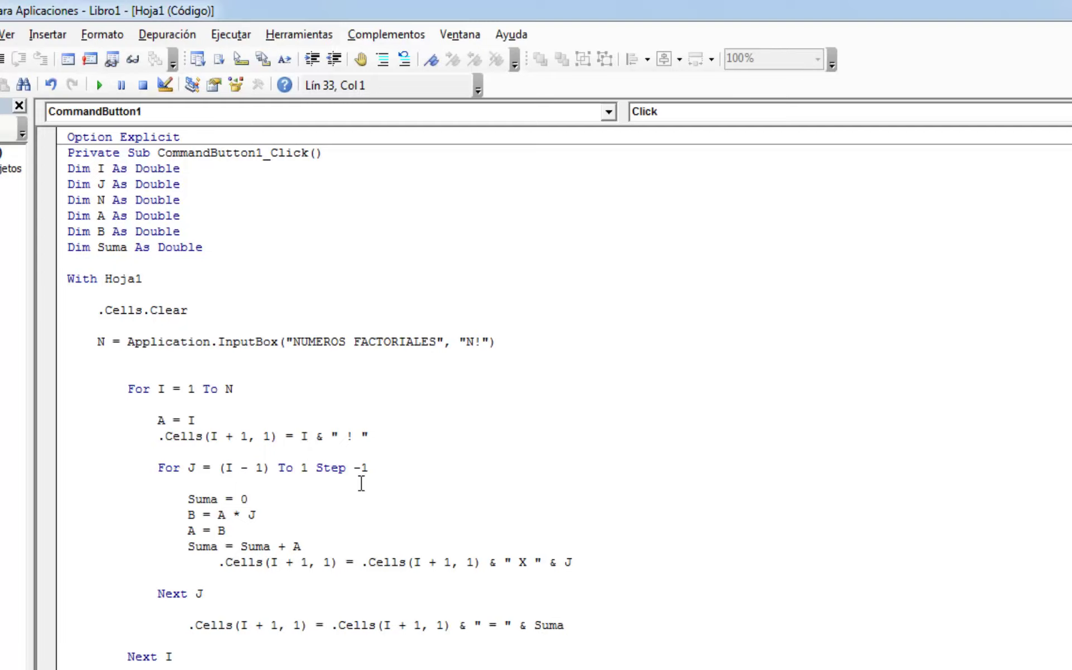
double_click(547, 525)
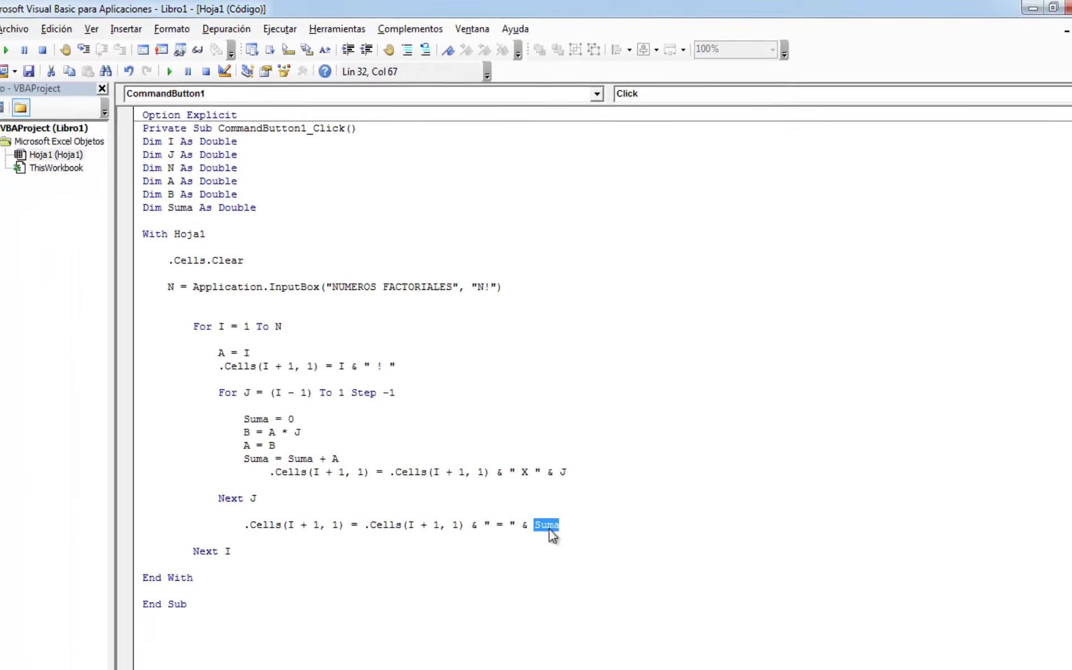
double_click(277, 398)
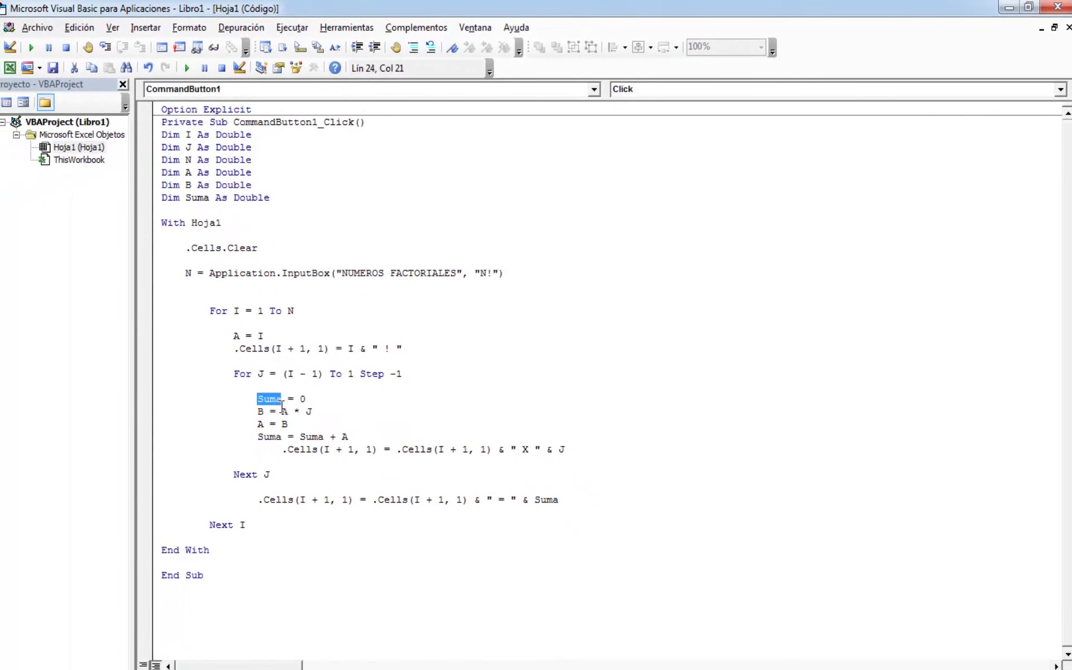
double_click(311, 436)
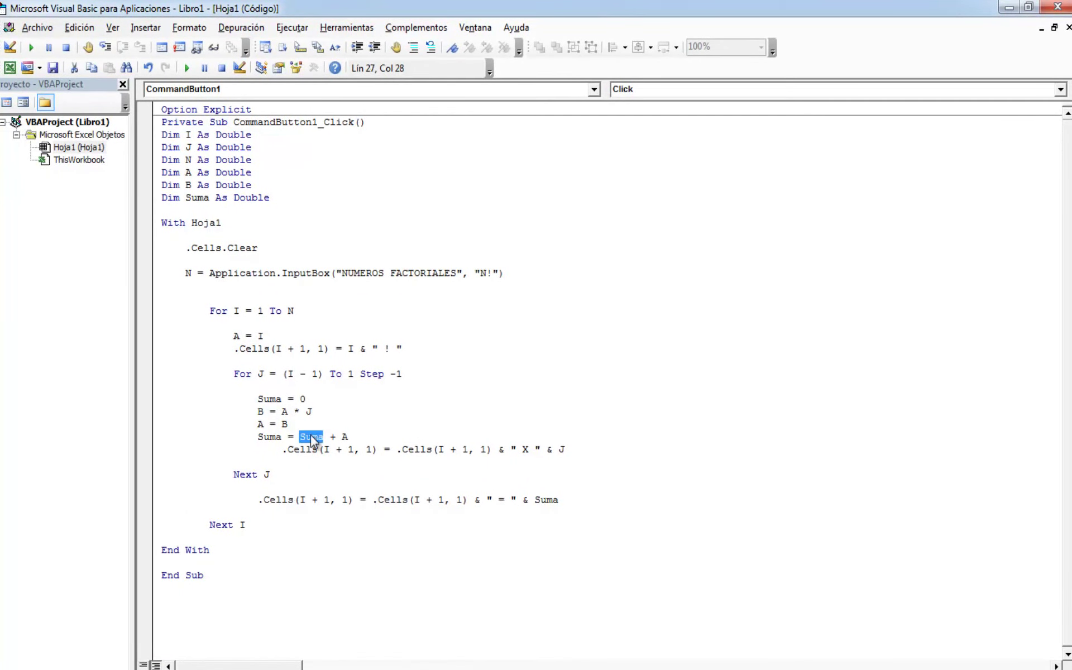
click(547, 402)
Restore the editor and start stepping the macro with N = 12 until the 1! row appears.
click(1027, 8)
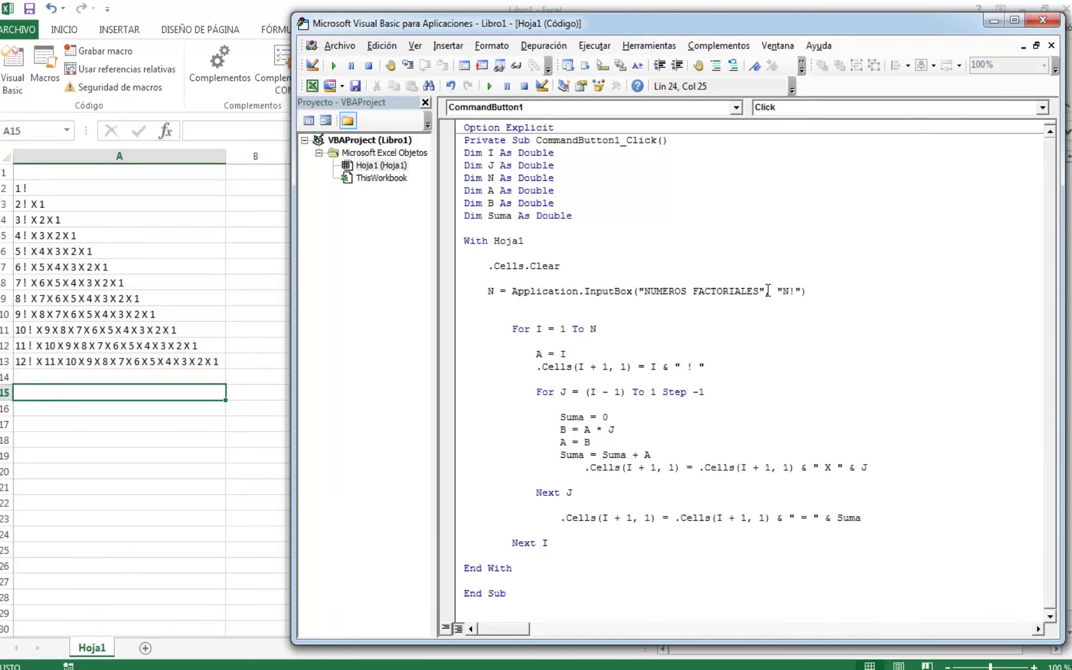
key(F8)
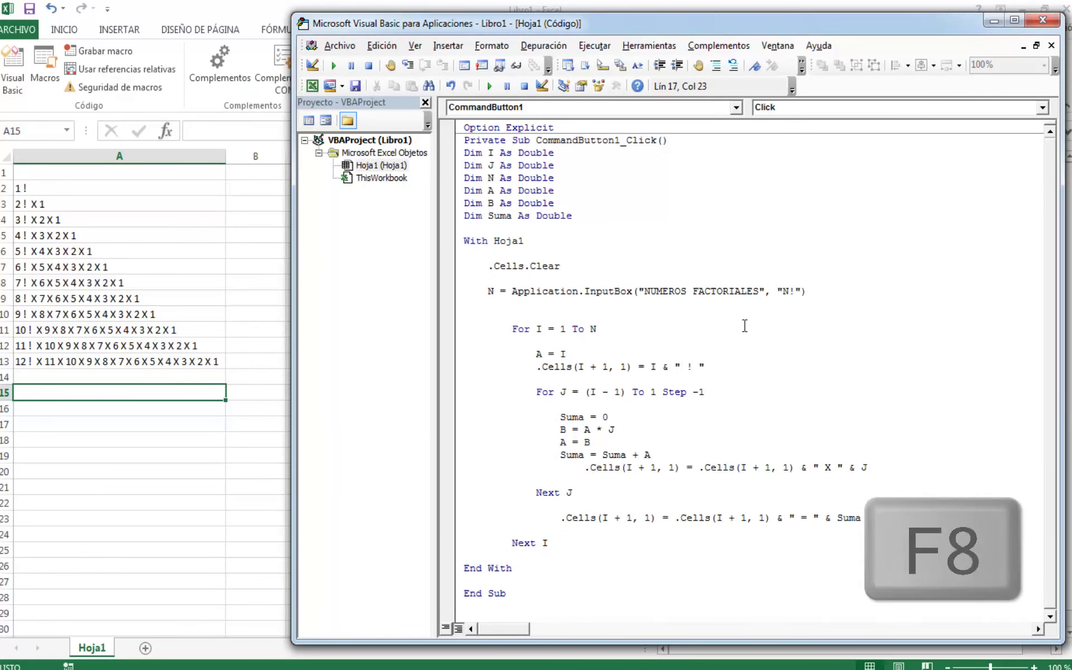
key(F8)
key(F8)
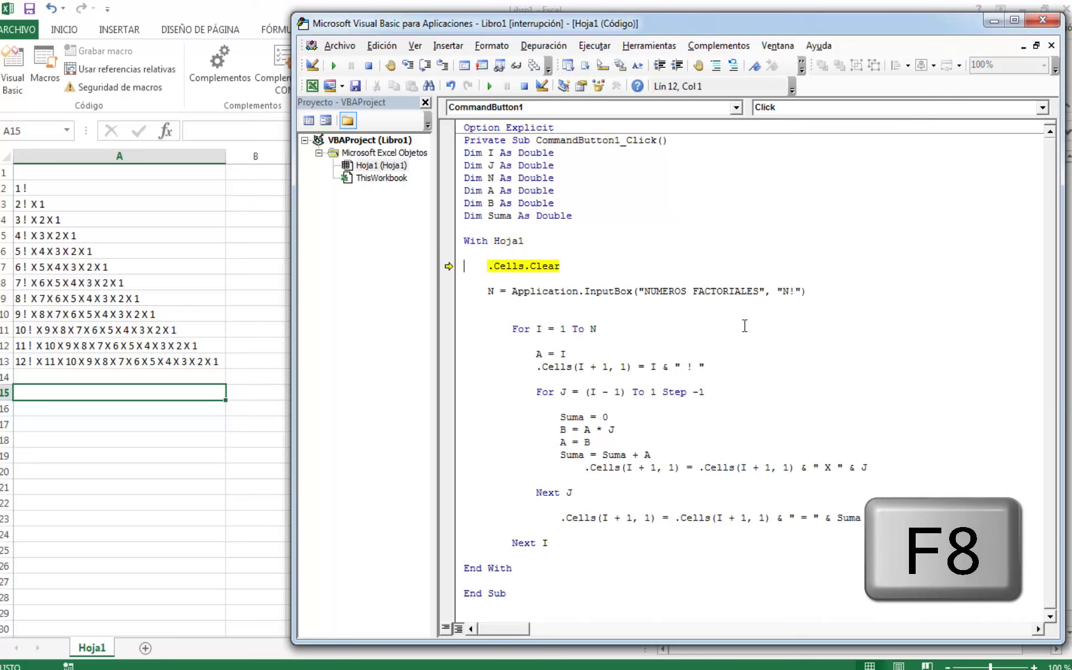
key(F8)
key(F8)
key(Return)
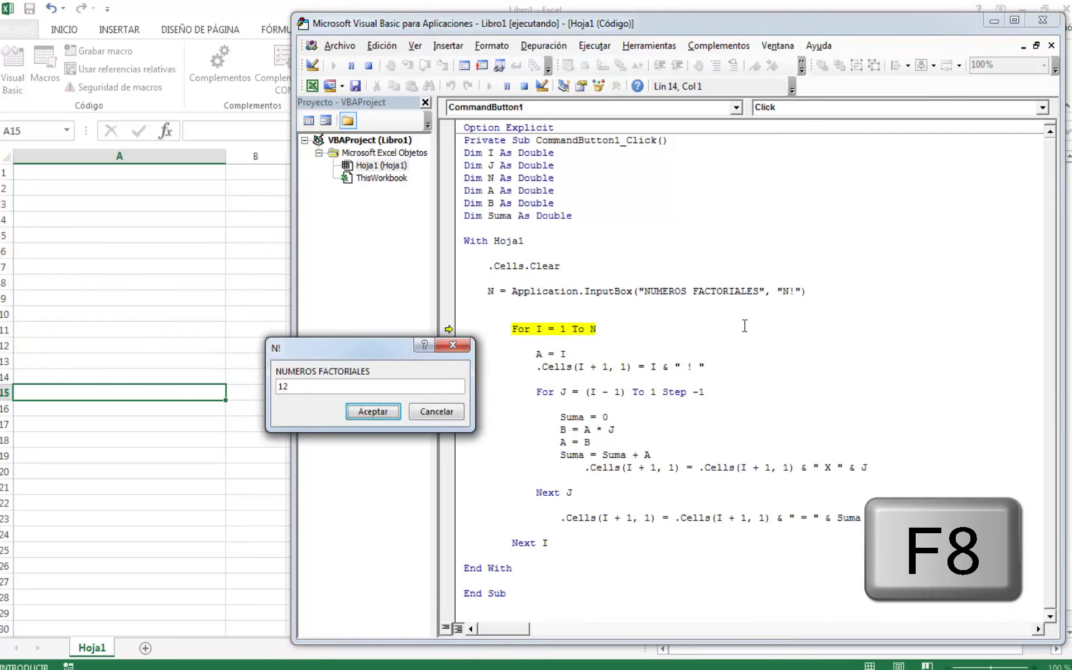
key(F8)
key(F8)
key(F8)
key(F8)
key(F8)
key(F8)
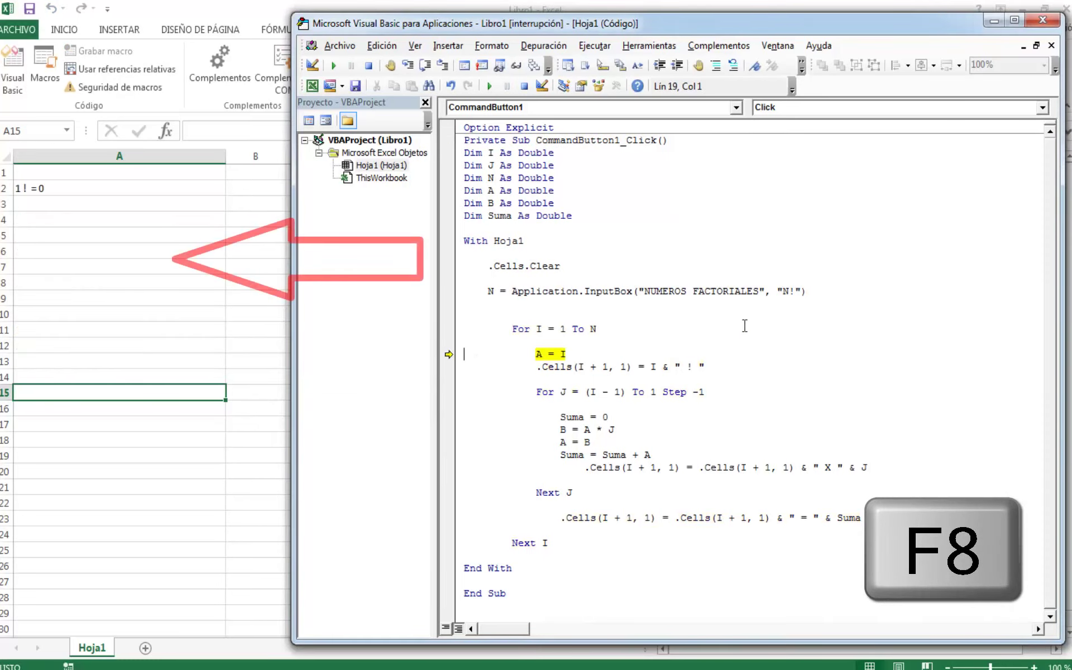
key(F8)
key(F8)
key(F8)
key(F8)
key(F8)
key(F8)
key(F8)
key(F8)
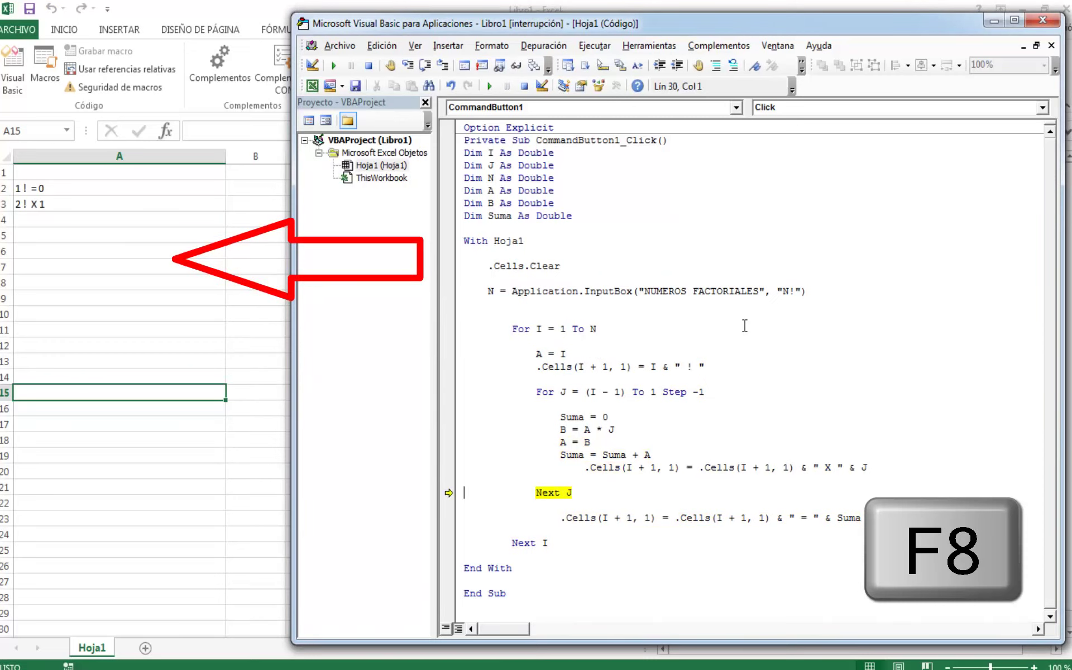
key(F8)
key(F8)
key(F8)
key(F8)
key(F8)
key(F8)
key(F8)
key(F8)
key(F8)
key(F8)
key(F8)
key(F8)
key(F8)
key(F8)
Keep stepping as rows 3! through 12! fill in, reaching 11! = 39916800.
key(F8)
key(F8)
key(F8)
key(F8)
key(F8)
key(F8)
key(F8)
key(F8)
key(F8)
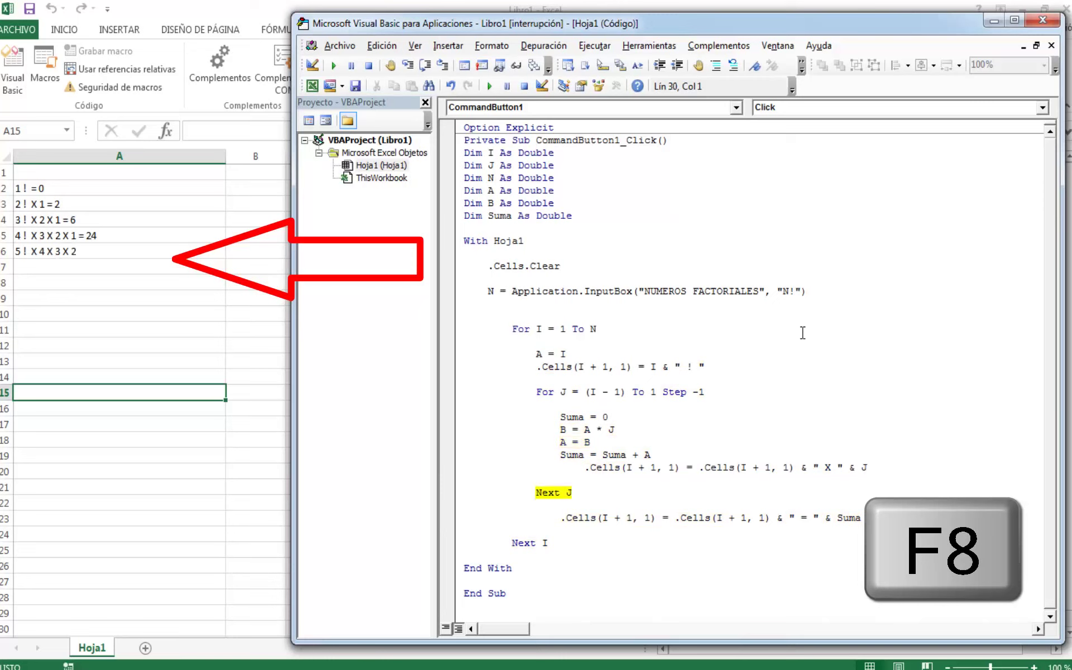
key(F8)
key(F8)
key(F8)
key(F8)
key(F8)
key(F8)
key(F8)
key(F8)
key(F8)
key(F8)
key(F8)
key(F8)
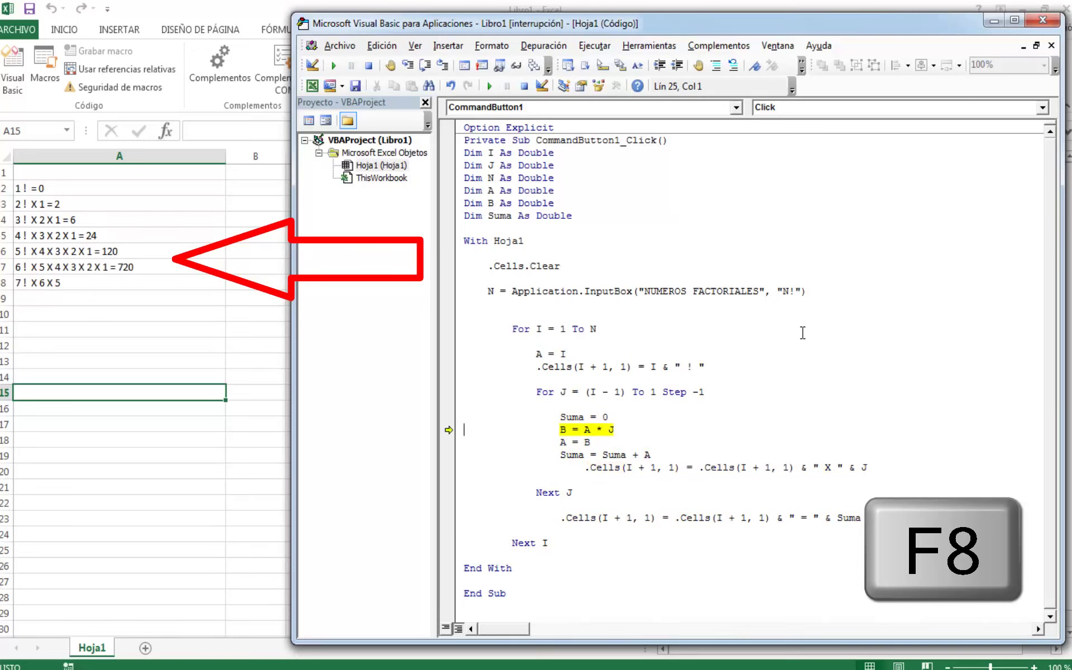
key(F8)
key(F8)
key(F8)
key(F8)
key(F8)
key(F8)
key(F8)
key(F8)
key(F8)
key(F8)
key(F8)
key(F8)
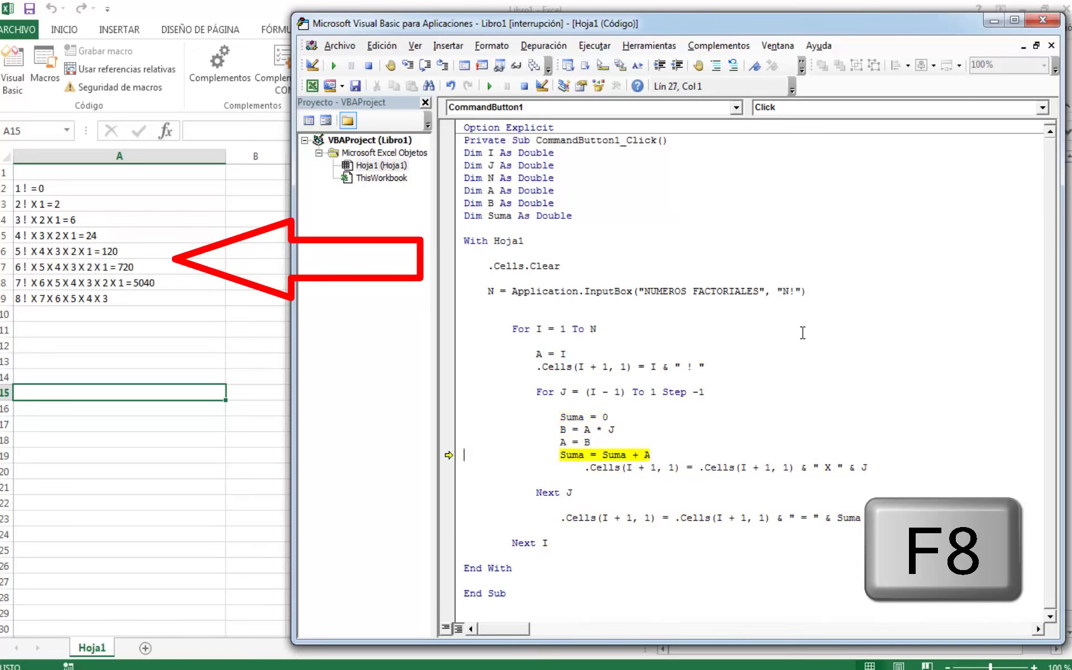
key(F8)
key(F8)
key(F8)
key(F8)
key(F8)
key(F8)
key(F8)
key(F8)
key(F8)
key(F8)
key(F8)
key(F8)
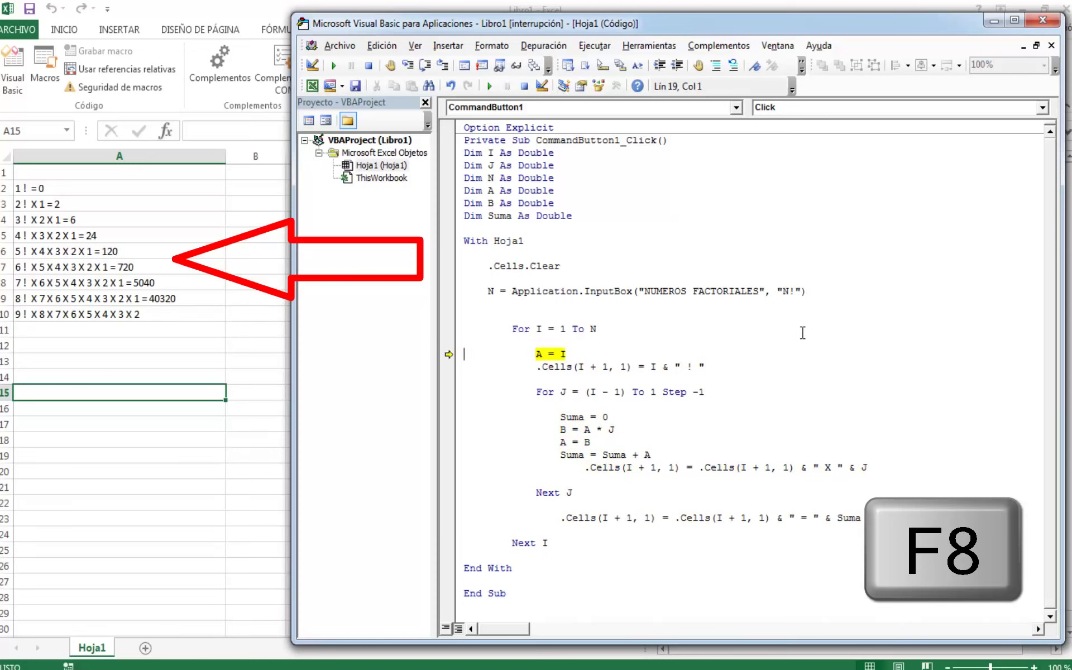
key(F8)
key(F8)
key(F8)
key(F8)
key(F8)
key(F8)
key(F8)
key(F8)
key(F8)
key(F8)
key(F8)
key(F8)
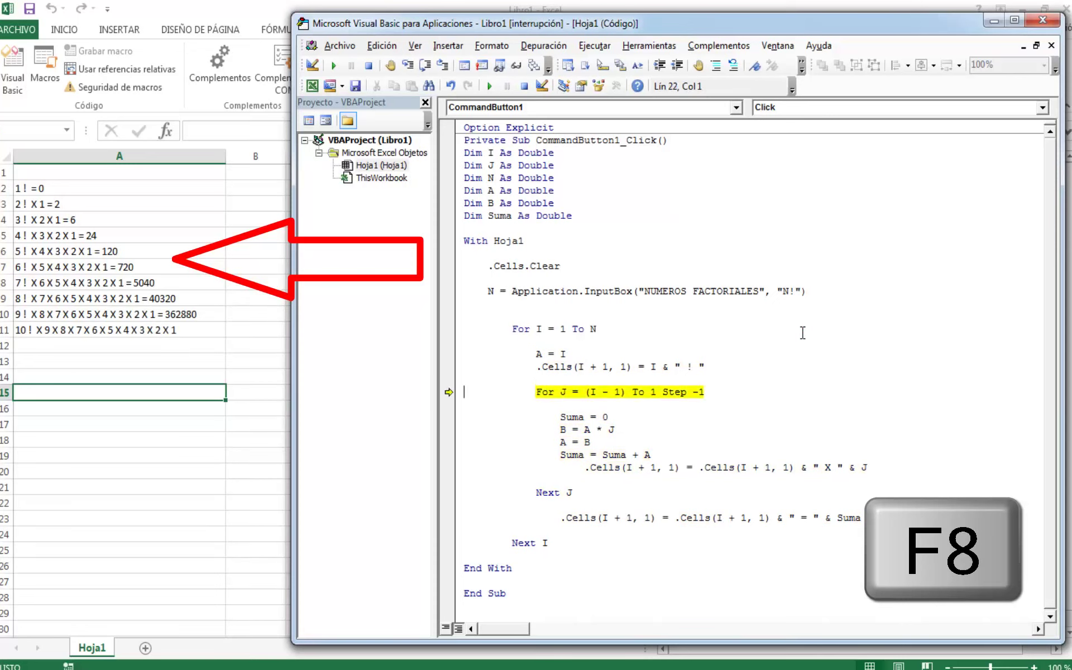
key(F8)
key(F8)
key(F8)
key(F8)
key(F8)
key(F8)
key(F8)
key(F8)
key(F8)
key(F8)
key(F8)
key(F8)
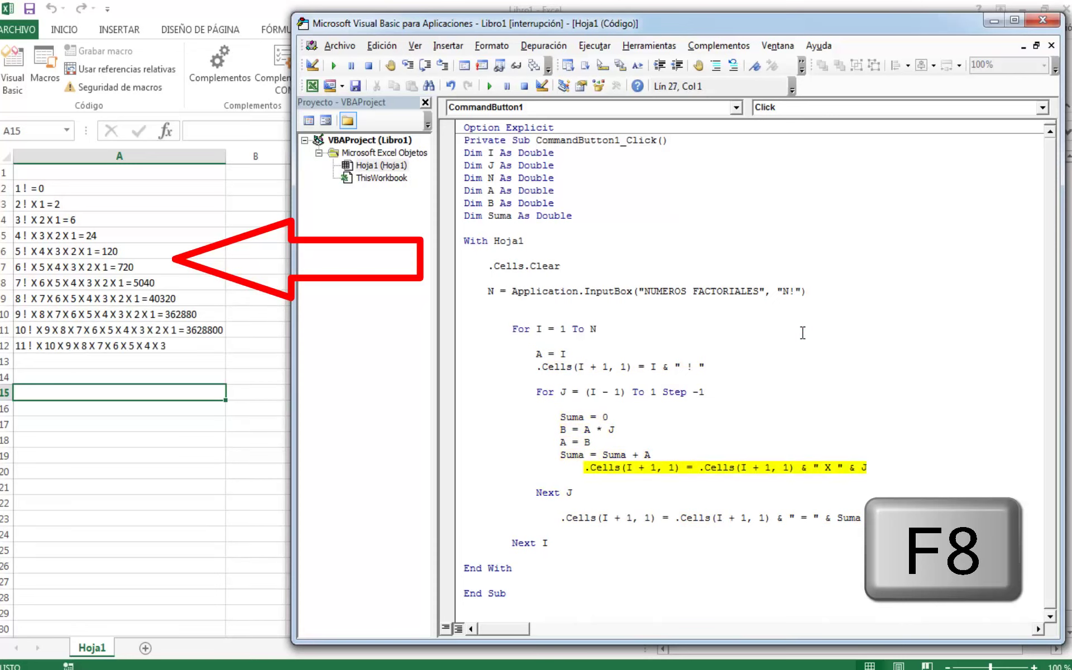
key(F8)
key(F8)
key(F8)
key(F8)
key(F8)
key(F8)
key(F8)
key(F8)
key(F8)
key(F8)
key(F8)
key(F8)
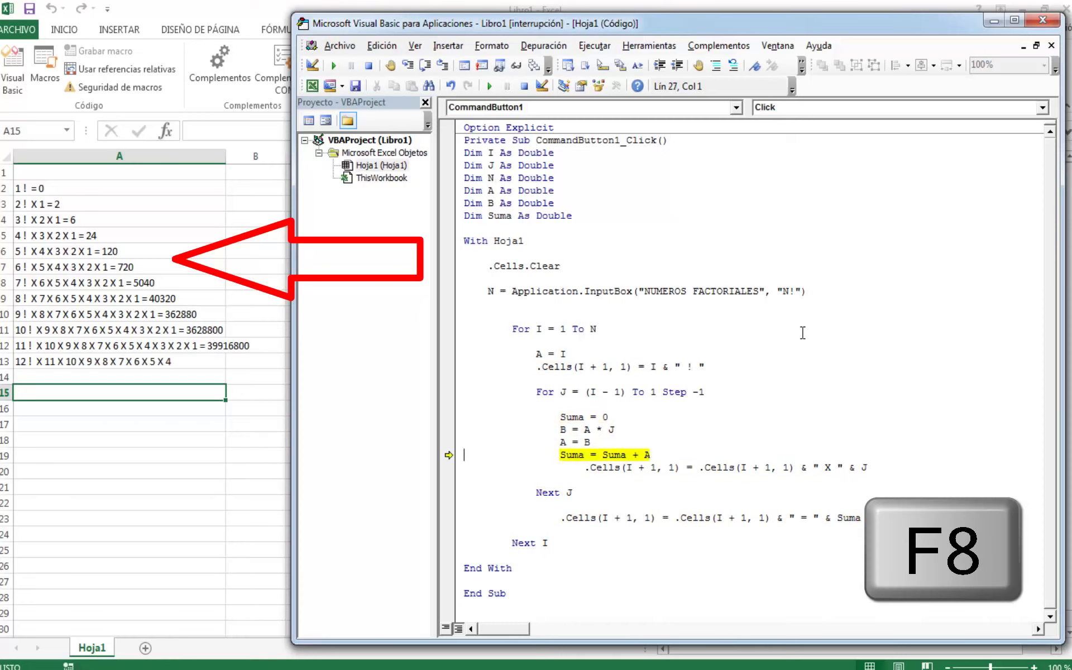
key(F8)
key(F8)
key(F8)
key(F8)
key(F8)
key(F8)
key(F8)
key(F8)
key(F8)
key(F8)
key(F8)
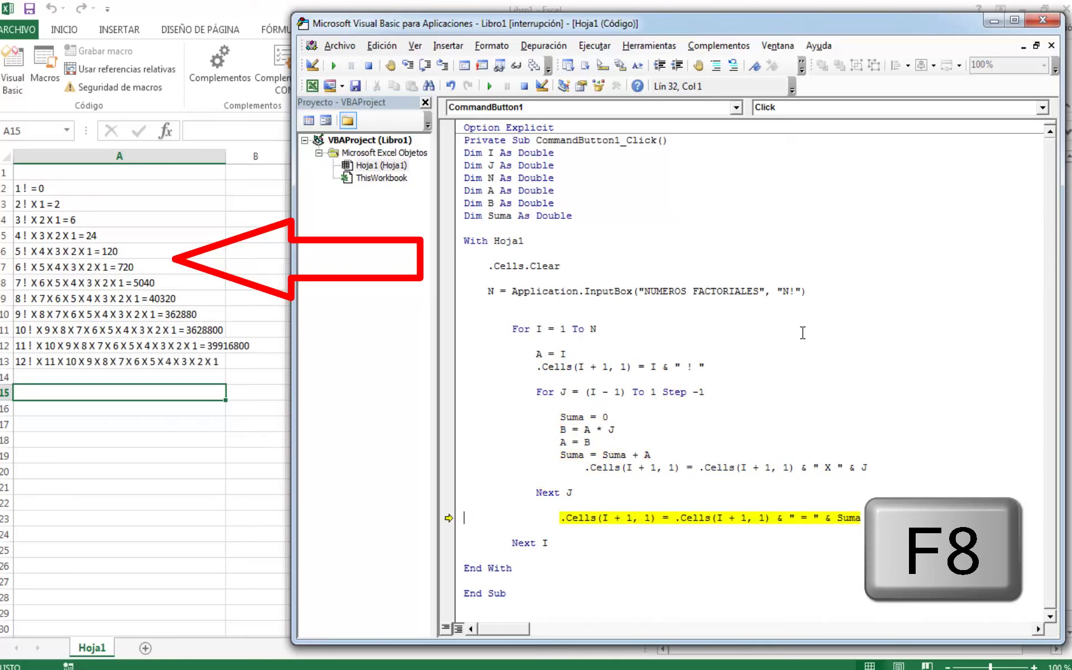
key(F8)
key(F8)
key(F8)
key(F8)
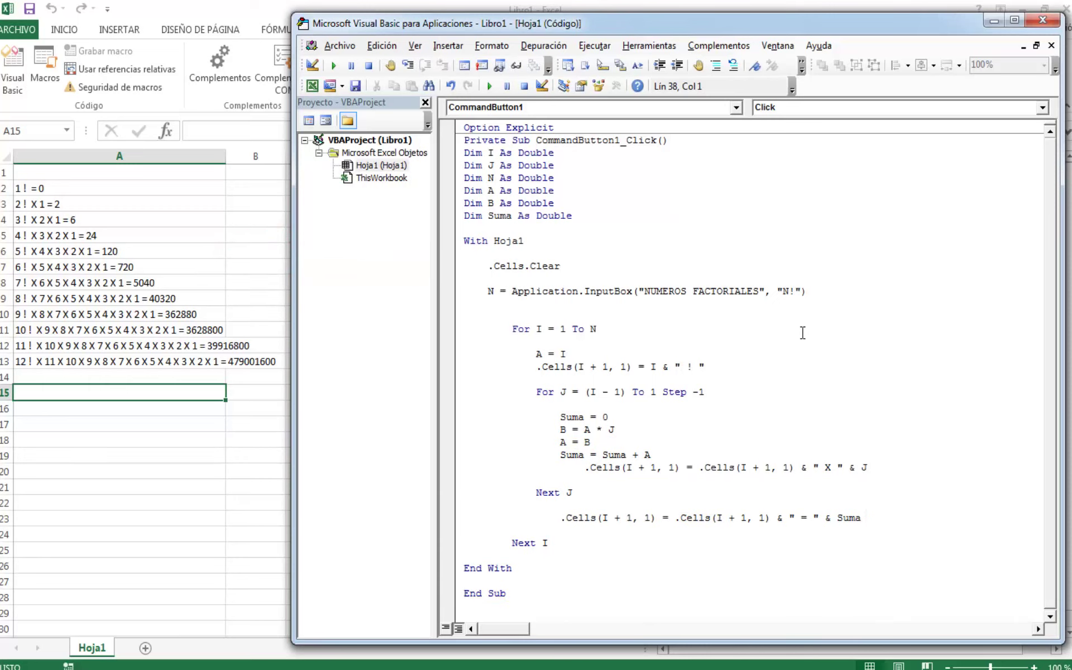
Autofit column A so the factorial expansions in A2:A13 show fully.
click(1014, 20)
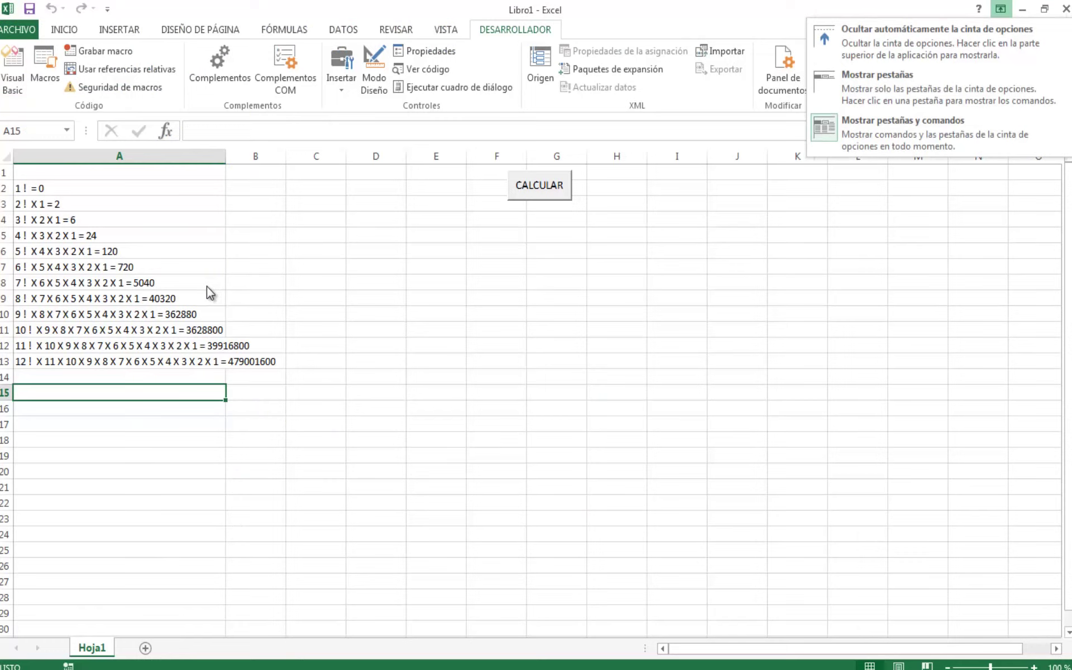
click(207, 289)
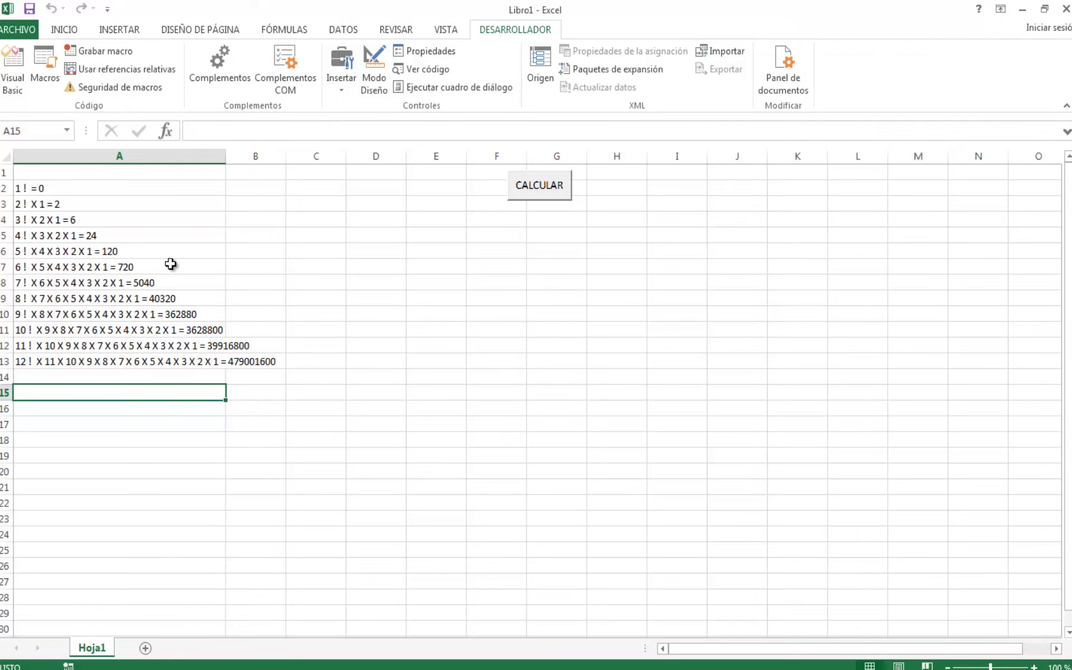
double_click(229, 155)
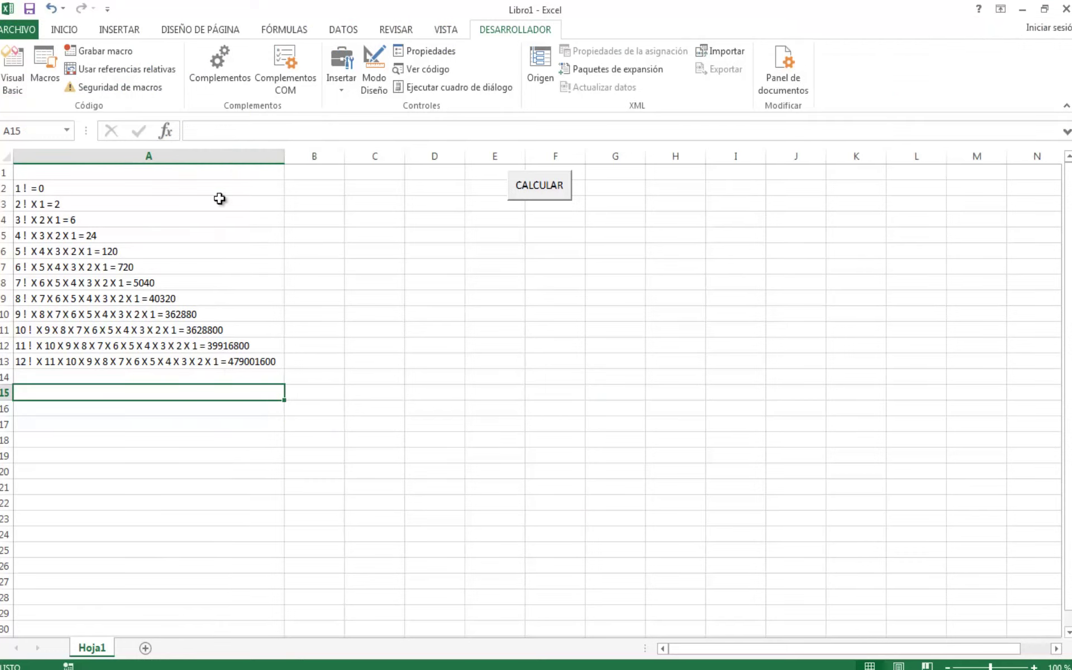
drag(67, 190, 75, 361)
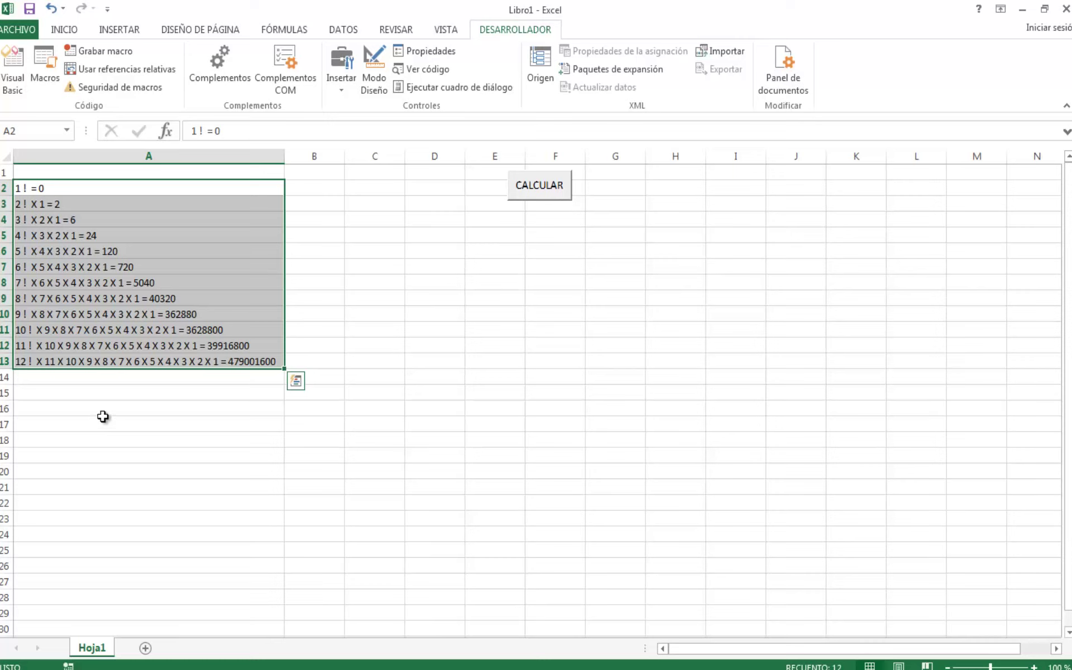
click(107, 394)
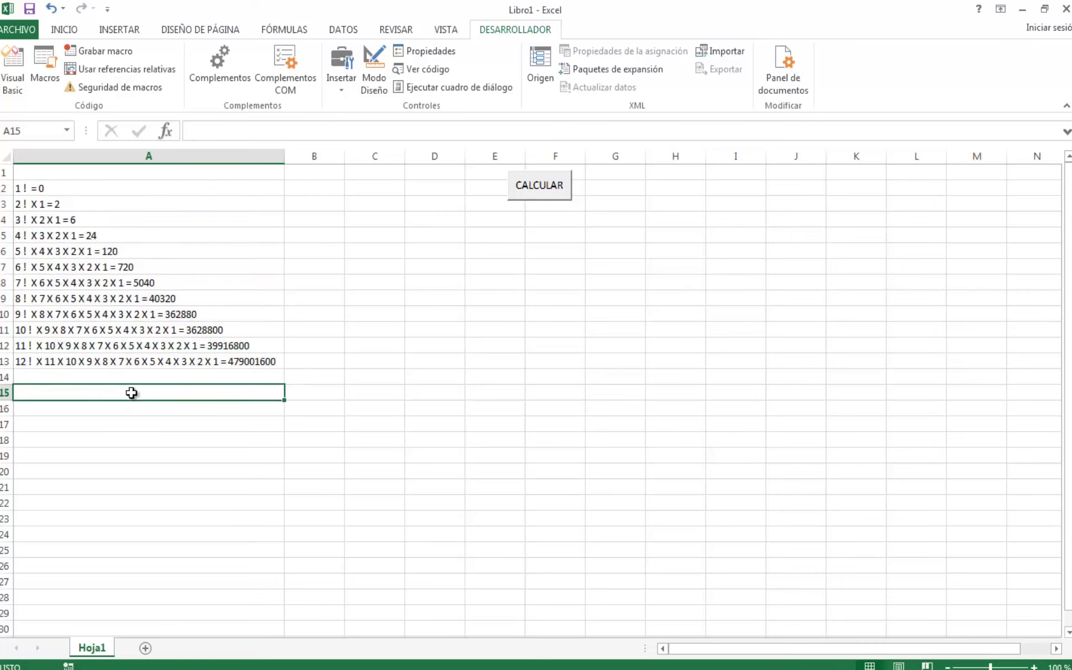
Enter the correction note 1=1 in B2 beside the wrong 1! = 0 row, then reopen the macro code.
click(49, 189)
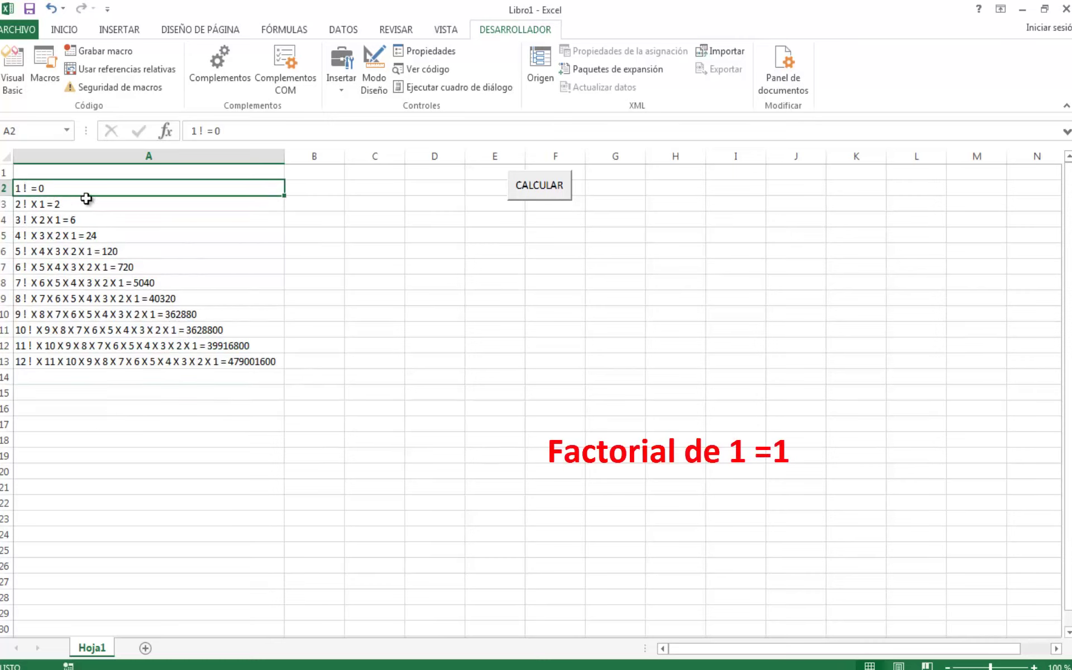
click(300, 188)
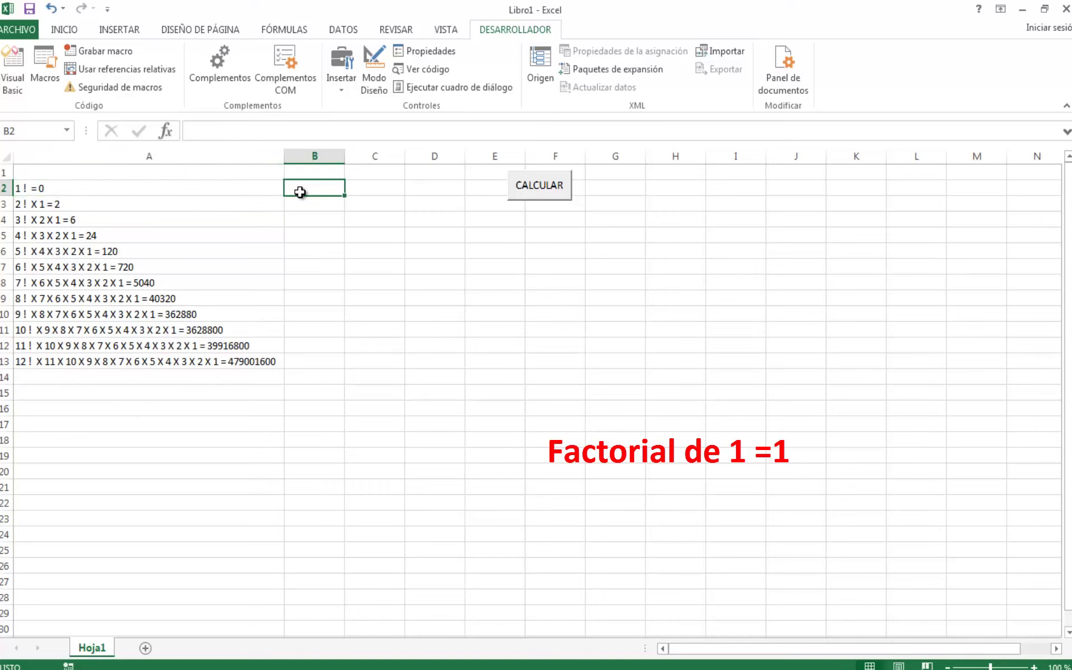
text(1=1)
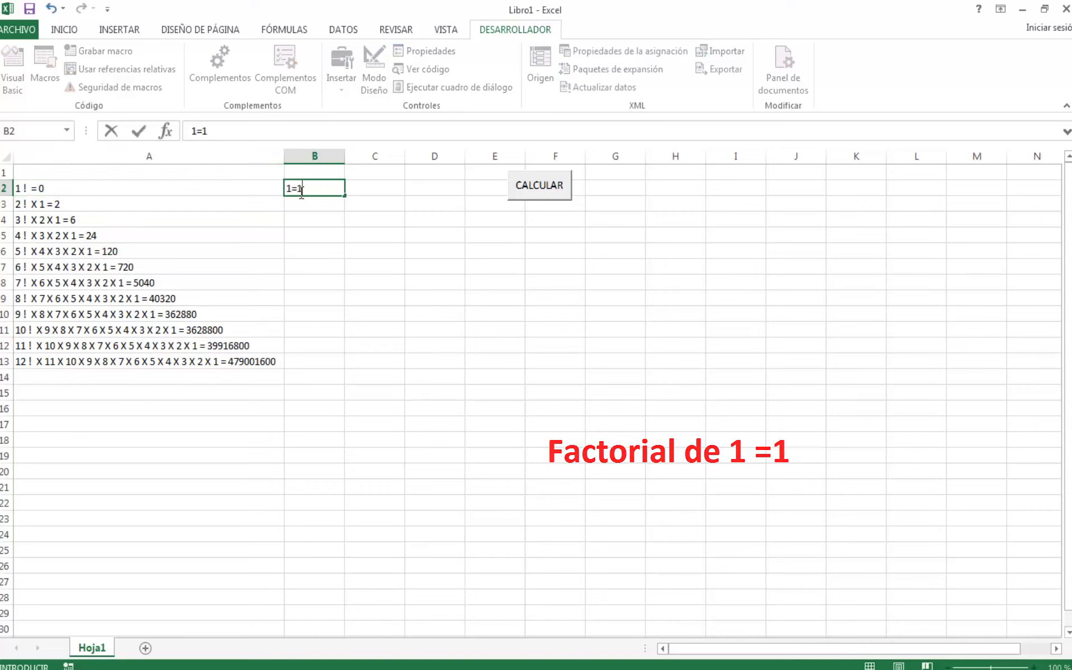
key(Return)
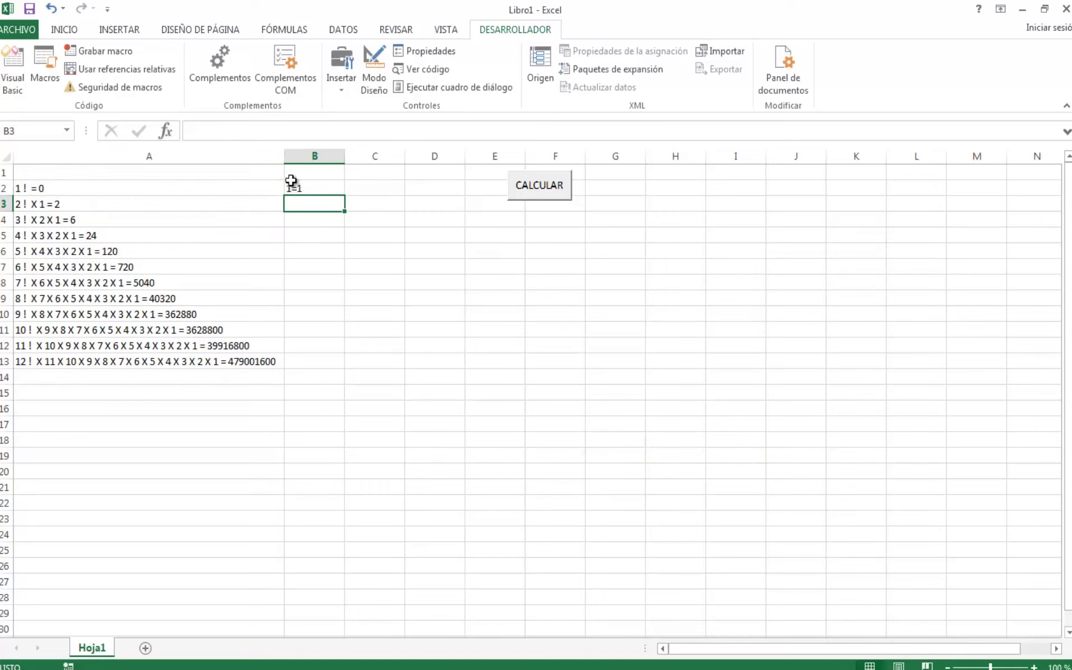
click(298, 187)
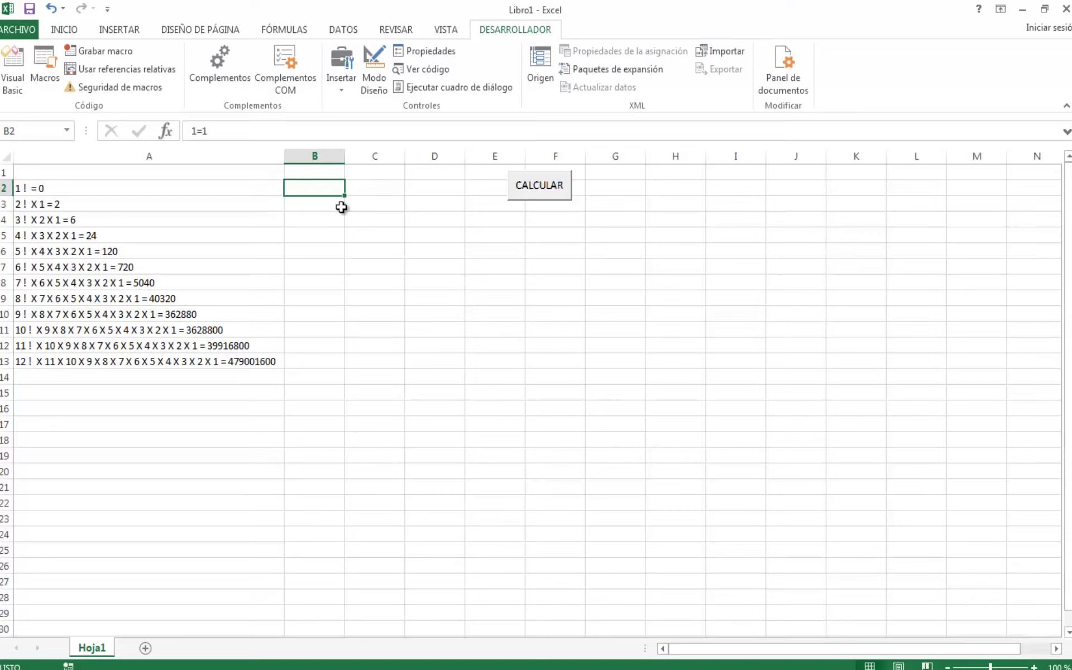
click(270, 254)
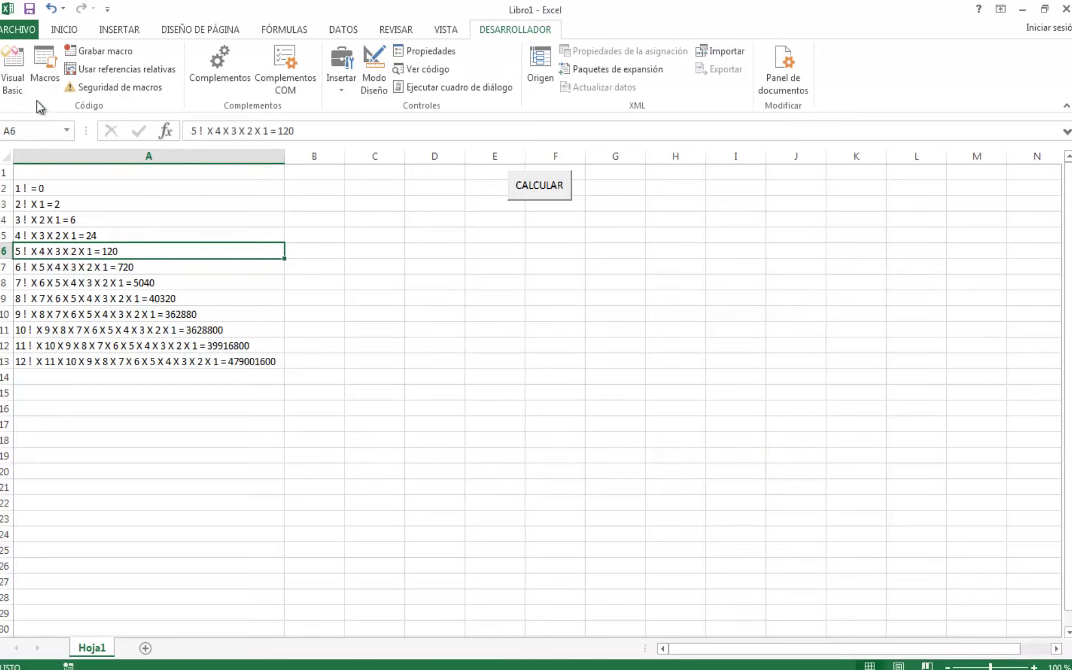
click(16, 83)
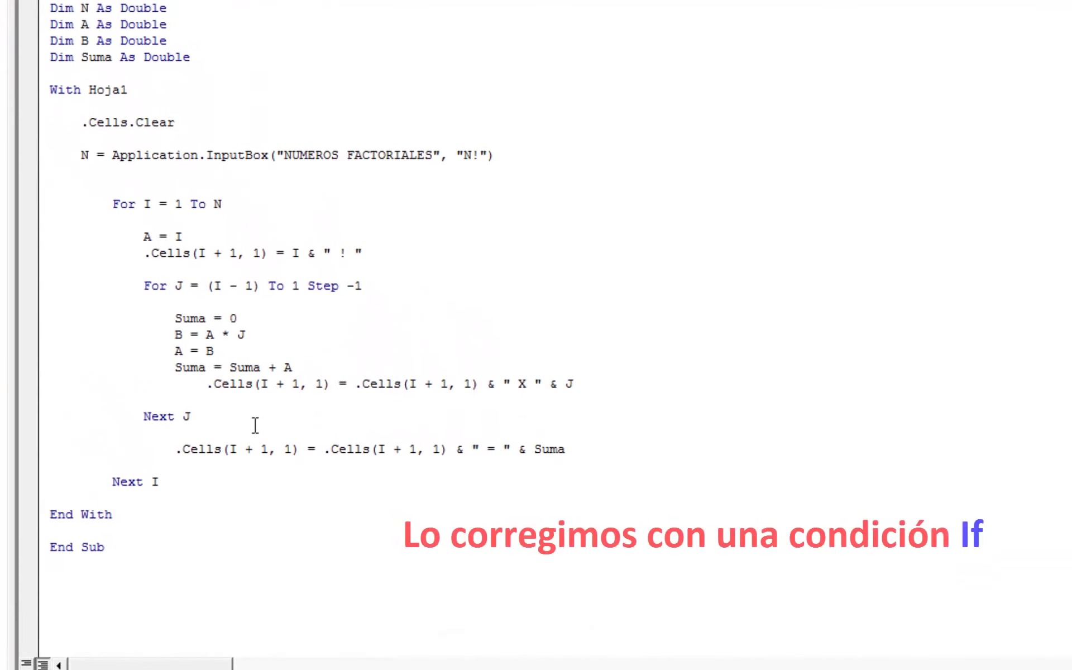
Insert 'If Suma = 0 Then Suma = 1' right after Next J in the macro.
click(255, 425)
text(if)
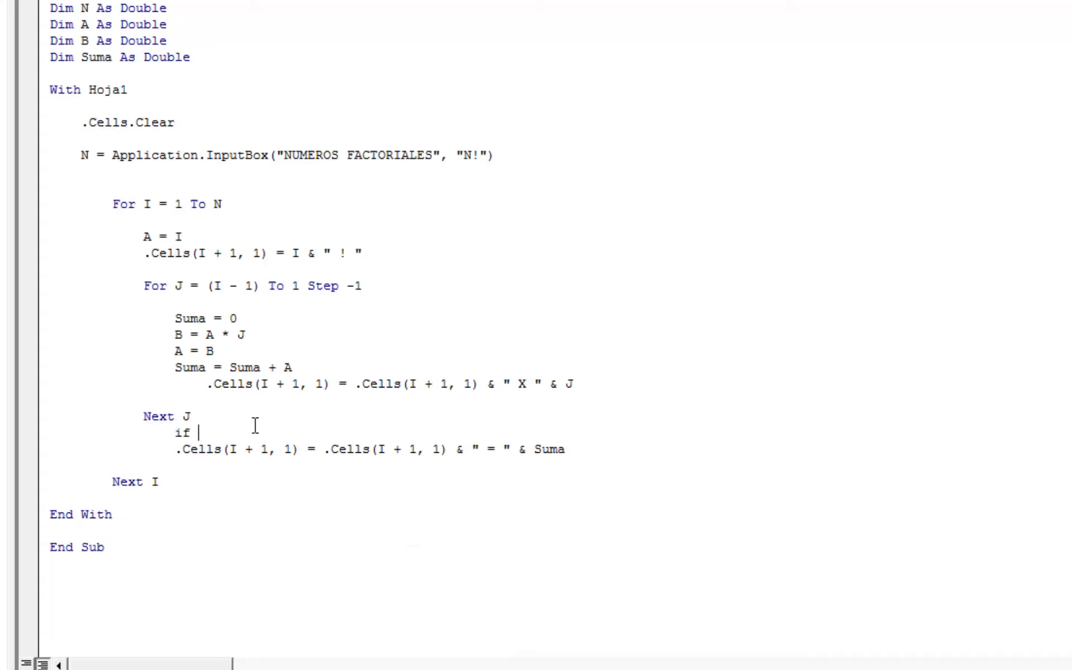
text(suma=0 t)
text(hen s)
text(uma=1)
key(Down)
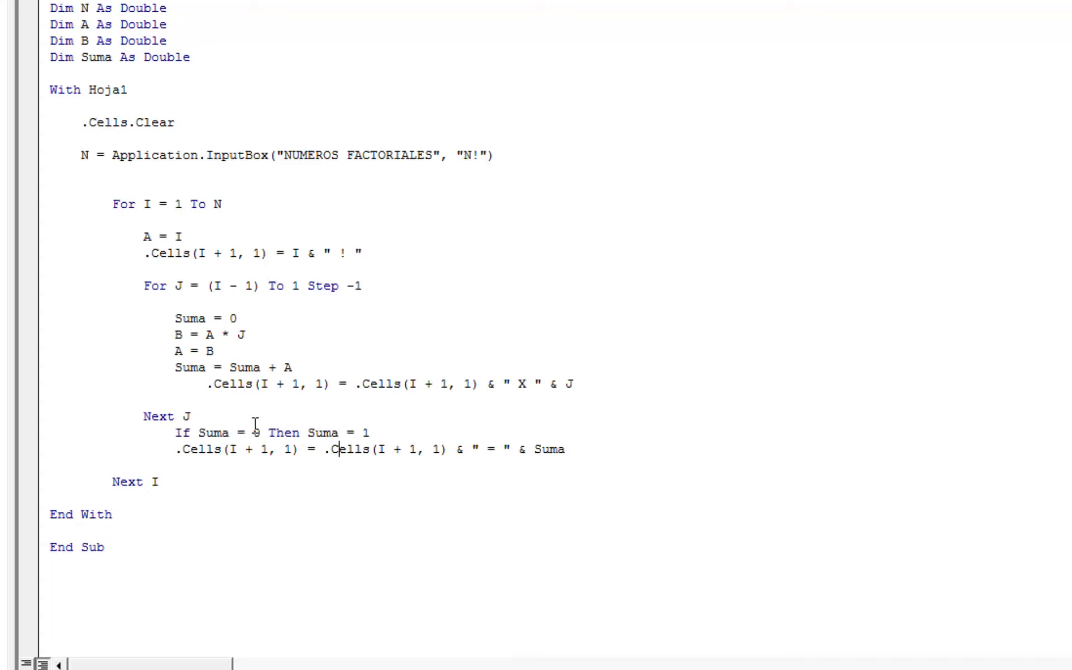
click(533, 452)
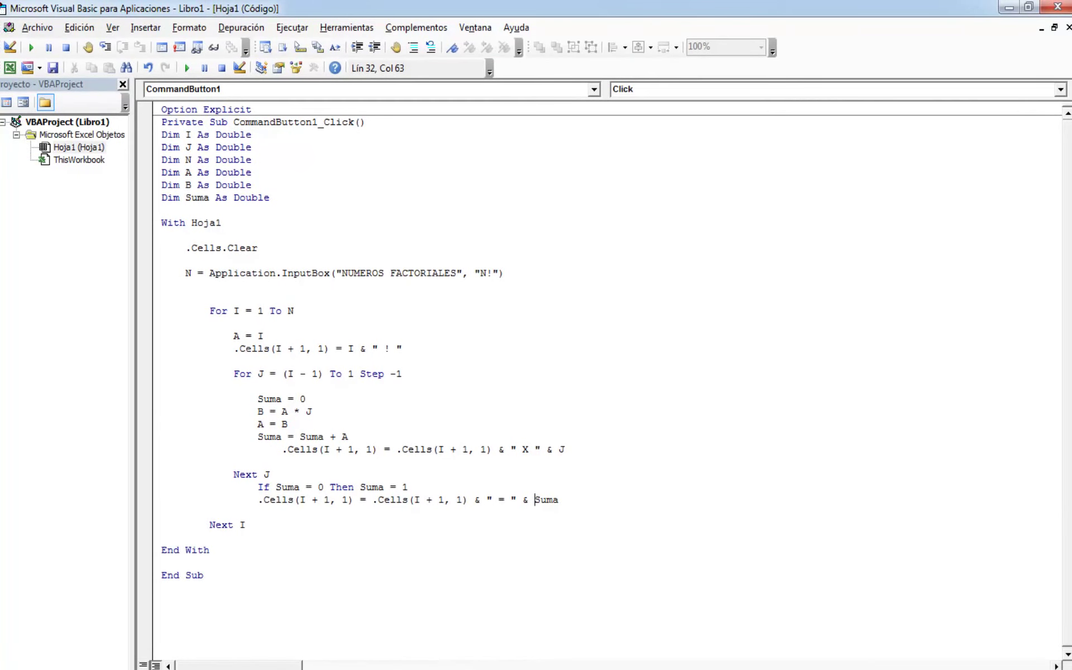
click(1028, 6)
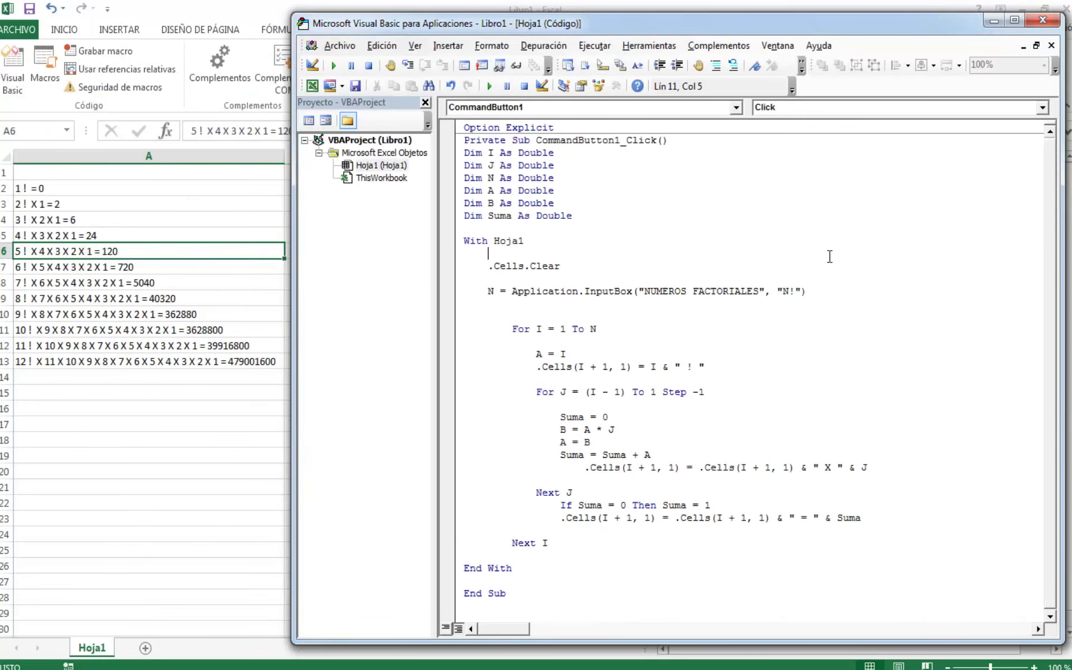
Step into the macro with F8, request 6 factorials, and advance until 1! = 1 is written.
key(F8)
key(F8)
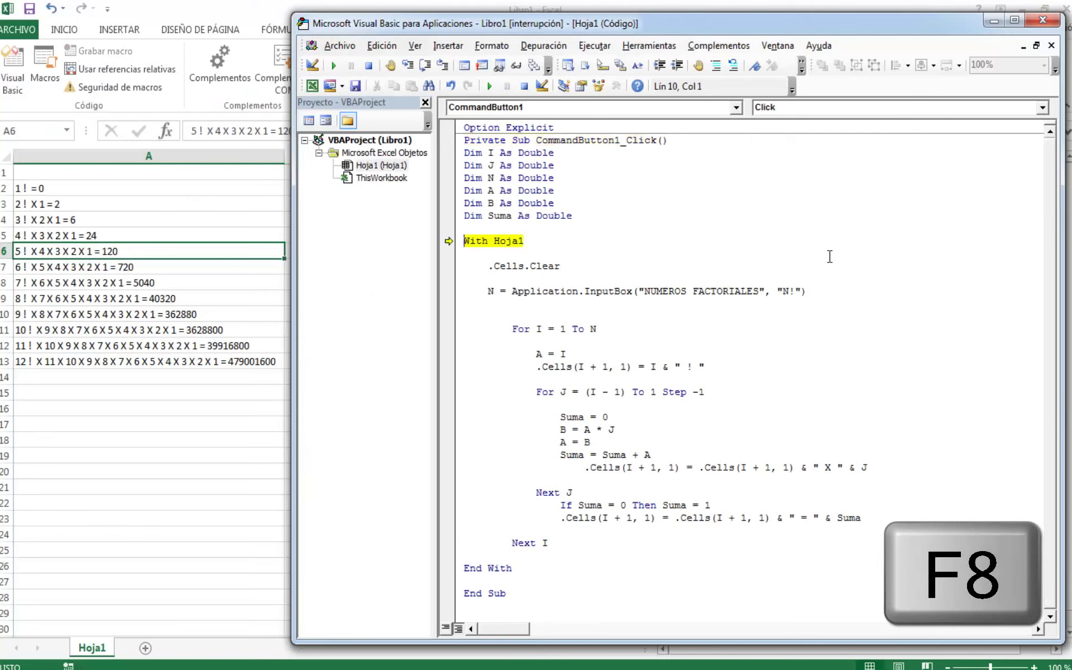
key(F8)
key(F8)
key(F8)
text(6)
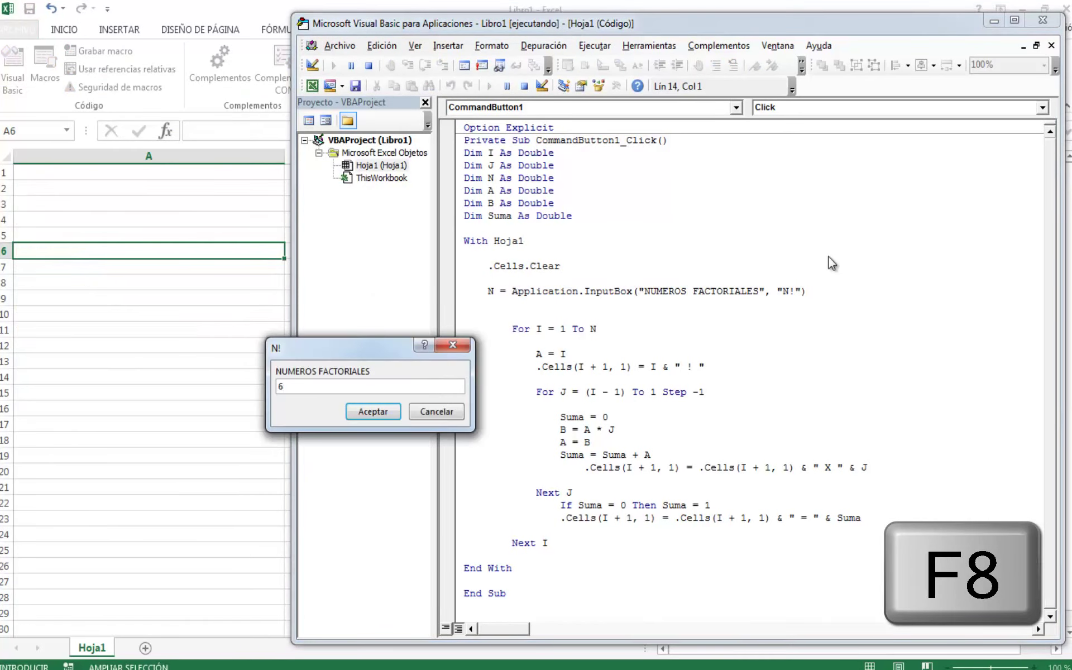
key(Return)
key(F8)
key(F8)
key(F8)
key(F8)
key(F8)
key(F8)
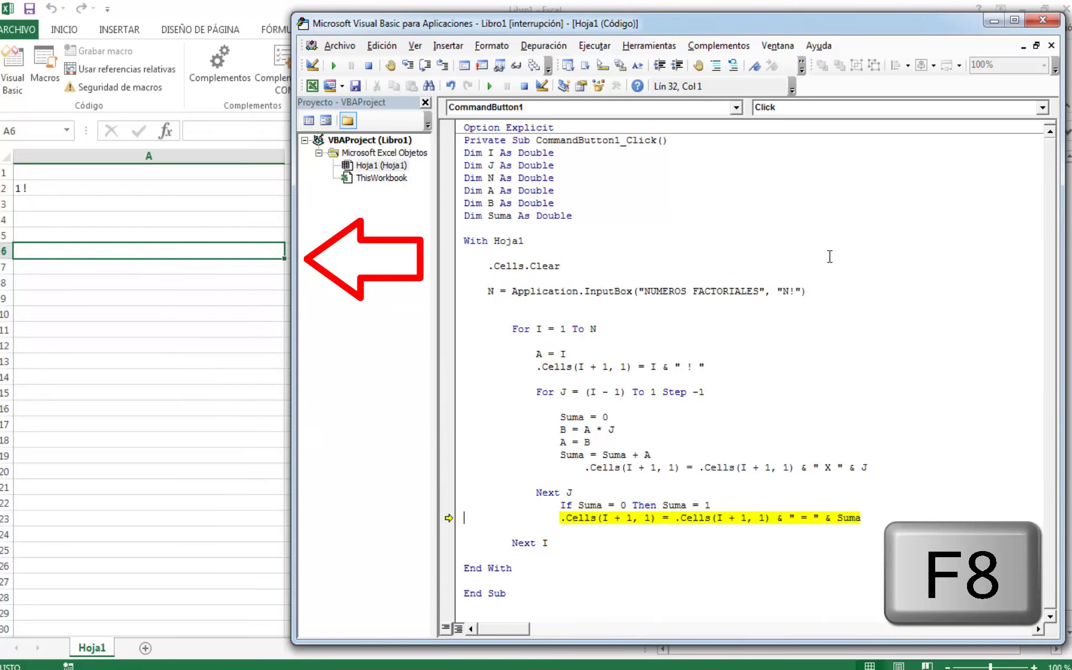
key(F8)
key(F8)
key(F8)
key(F8)
key(F8)
key(F8)
key(F8)
key(F8)
key(F8)
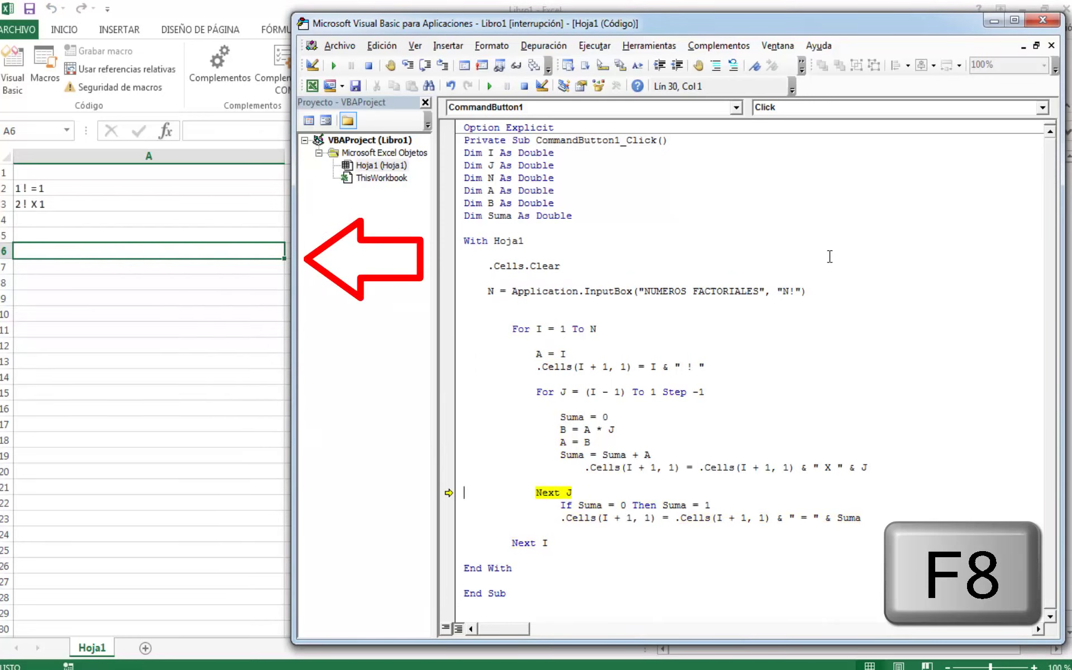
key(F8)
key(F8)
Step through the 2! to 6! rows until 6! = 720 appears, then reset the run.
key(F8)
key(F8)
key(F8)
key(F8)
key(F8)
key(F8)
key(F8)
key(F8)
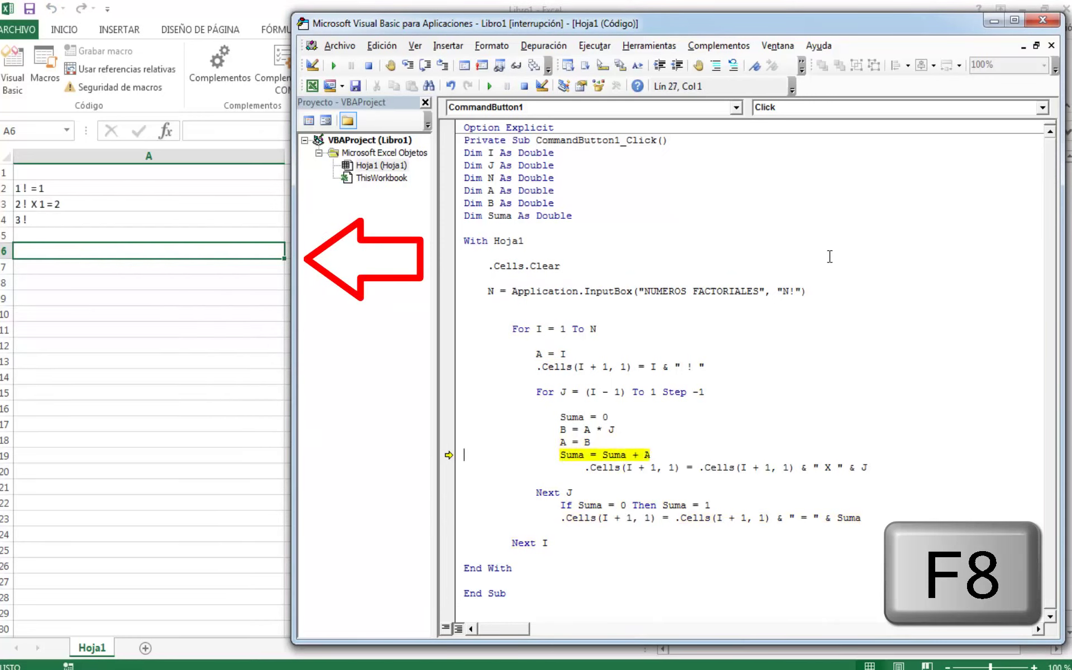
key(F8)
key(F8)
key(F8)
key(F8)
key(F8)
key(F8)
key(F8)
key(F8)
key(F8)
key(F8)
key(F8)
key(F8)
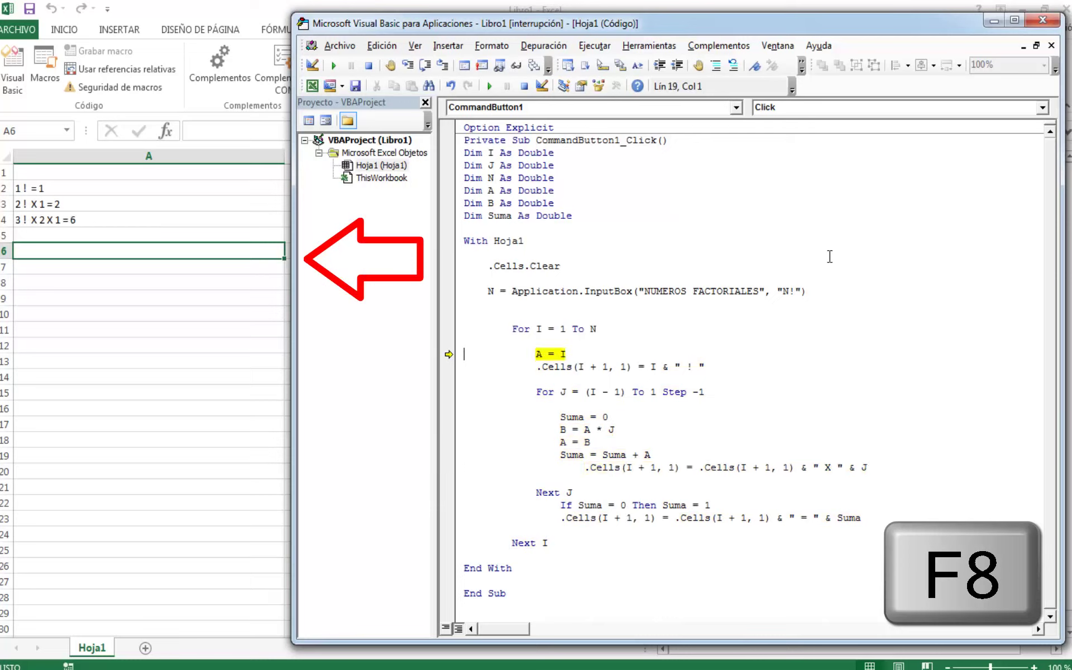
key(F8)
key(F8)
key(F8)
key(F8)
key(F8)
key(F8)
key(F8)
key(F8)
key(F8)
key(F8)
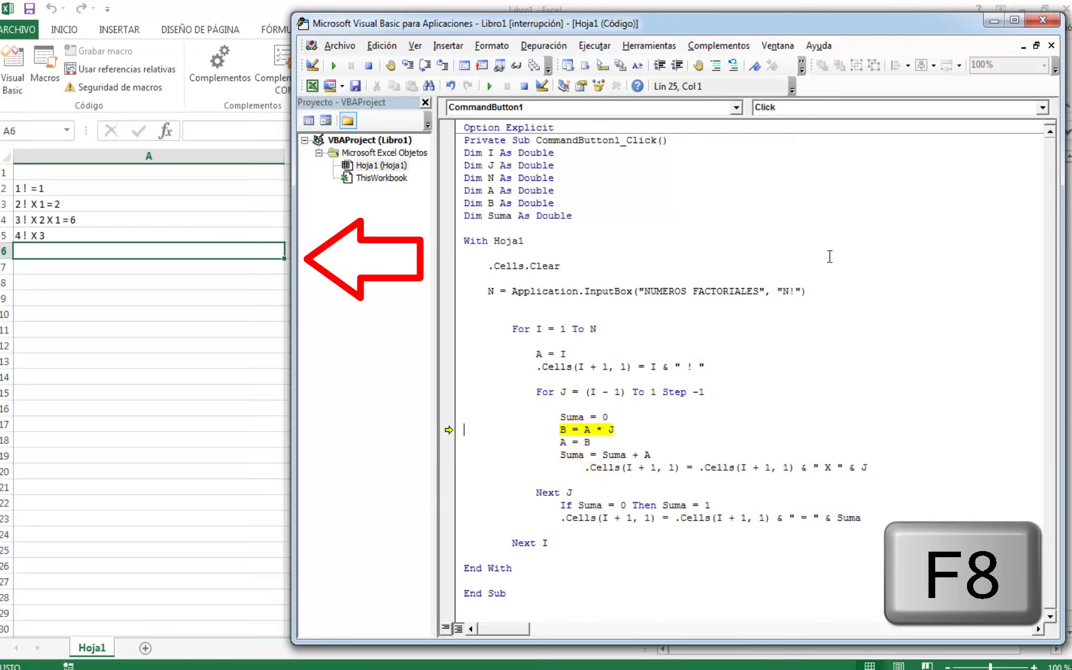
key(F8)
key(F8)
key(F8)
key(F8)
key(F8)
key(F8)
key(F8)
key(F8)
key(F8)
key(F8)
key(F8)
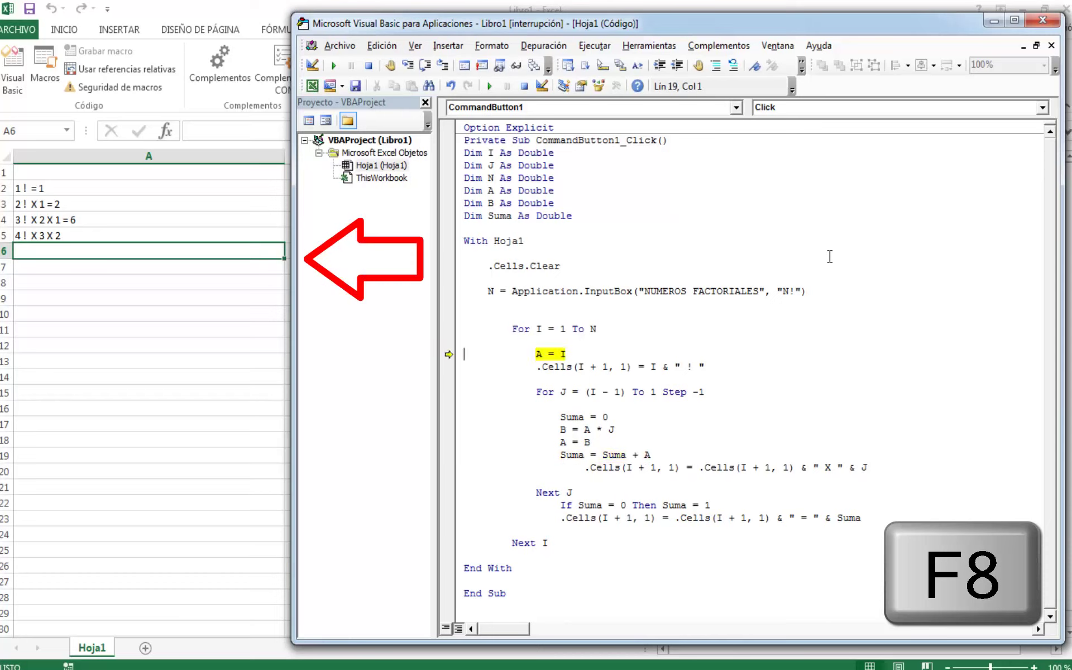
key(F8)
key(F8)
key(F8)
key(F8)
key(F8)
key(F8)
key(F8)
key(F8)
key(F8)
key(F8)
key(F8)
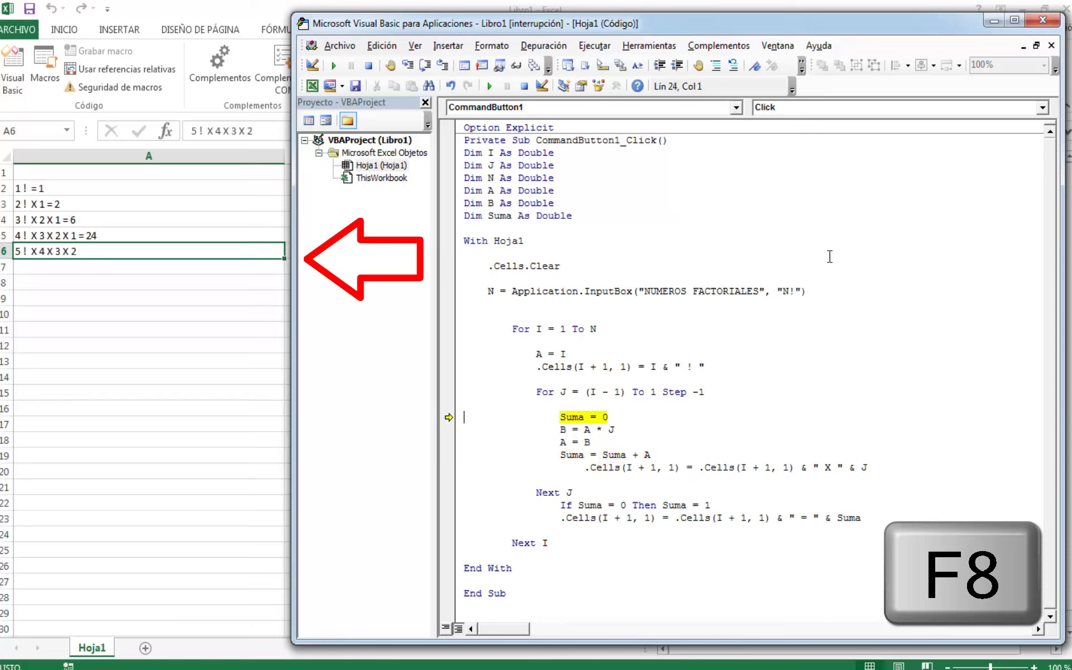
key(F8)
key(F8)
key(F8)
key(F8)
key(F8)
key(F8)
key(F8)
key(F8)
key(F8)
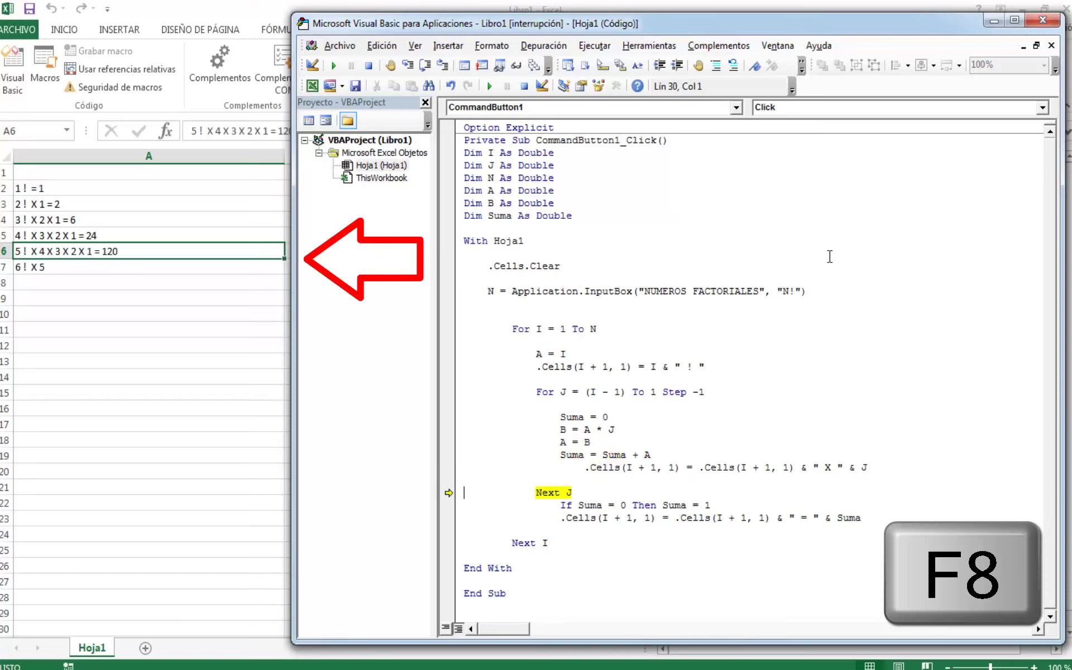
key(F8)
key(F8)
key(F8)
key(F8)
key(F8)
key(F8)
key(F8)
key(F8)
key(F8)
key(F8)
key(F8)
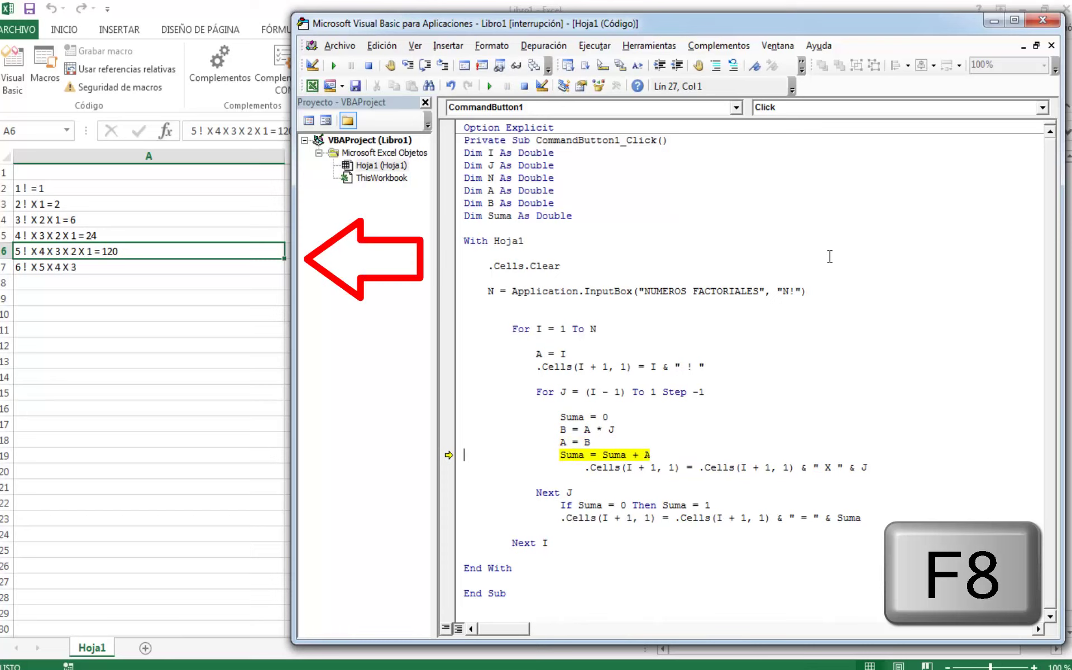
key(F8)
key(F8)
key(F8)
key(F8)
key(F8)
key(F8)
key(F8)
key(F8)
key(F8)
key(F8)
key(F8)
key(F8)
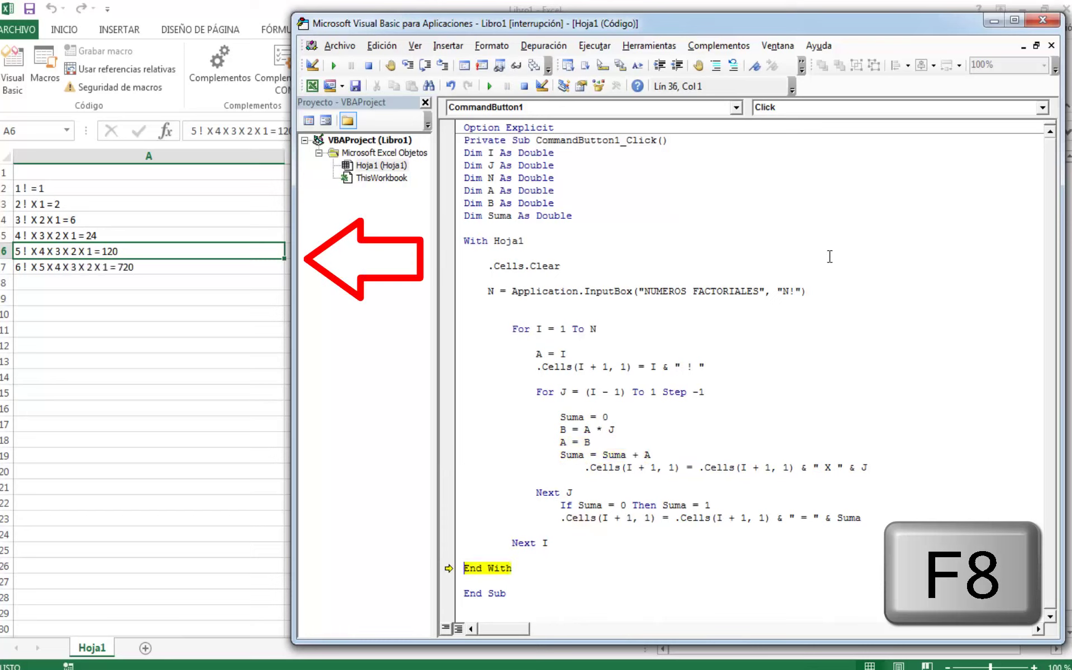
key(F8)
key(F8)
key(F8)
key(F8)
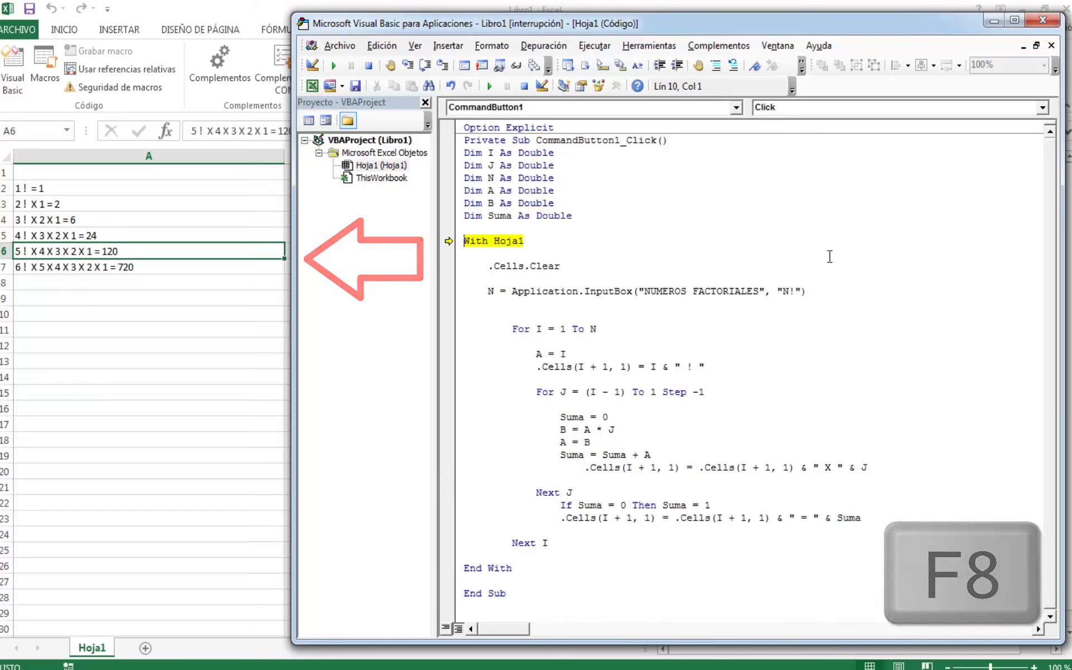
click(523, 86)
click(1015, 23)
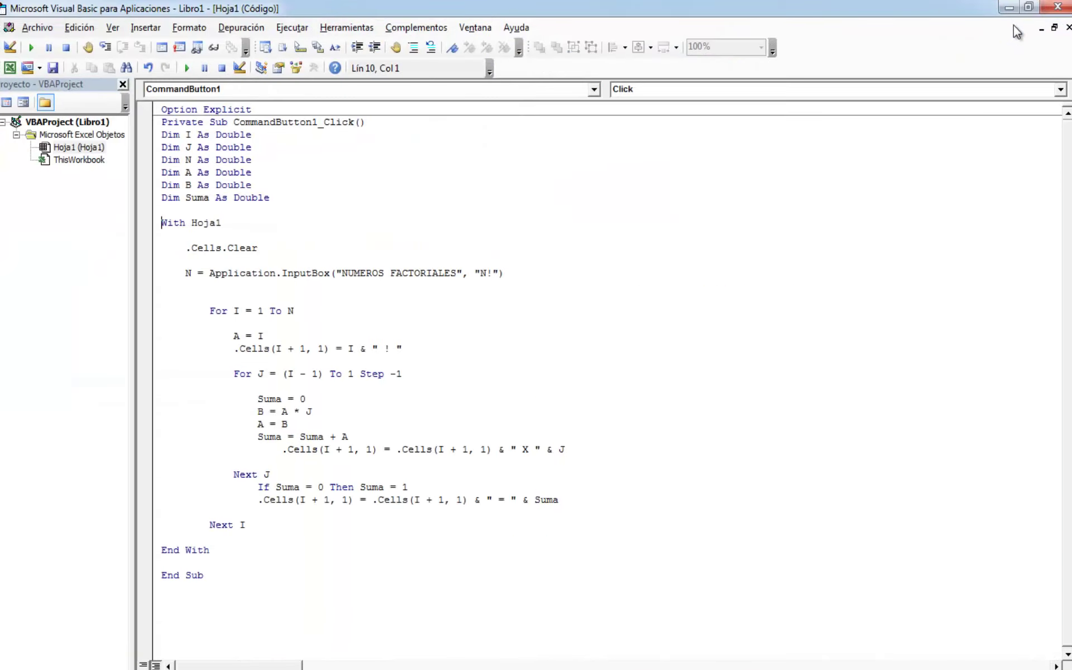
Check cells A2 to A7 for 1! = 1 through 6! = 720, then return to the macro code.
click(1009, 5)
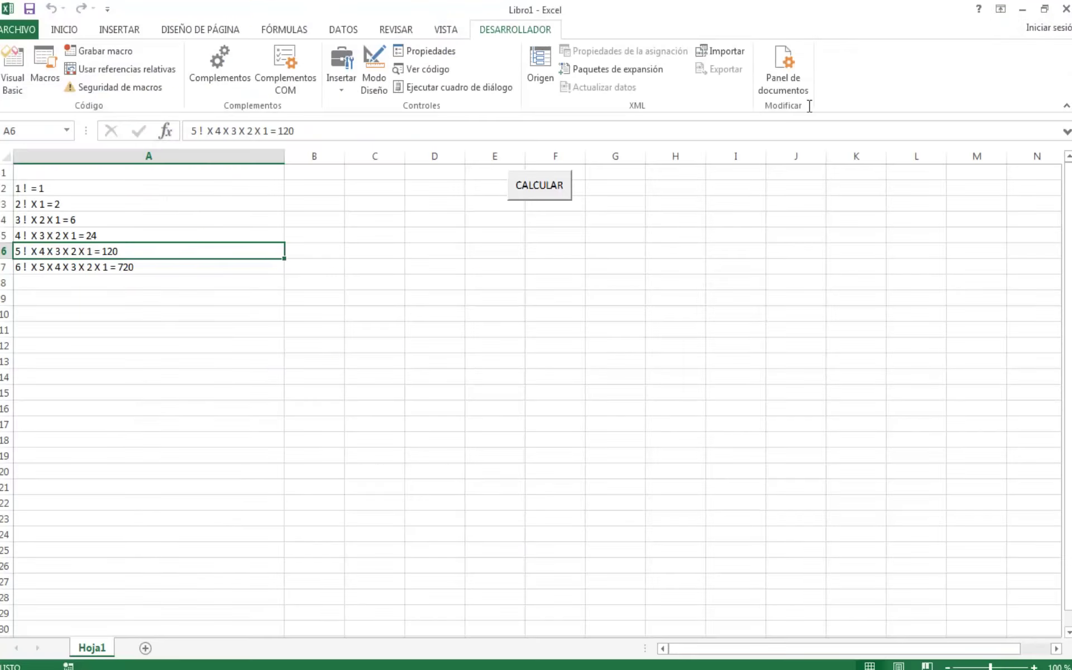
click(124, 265)
click(42, 188)
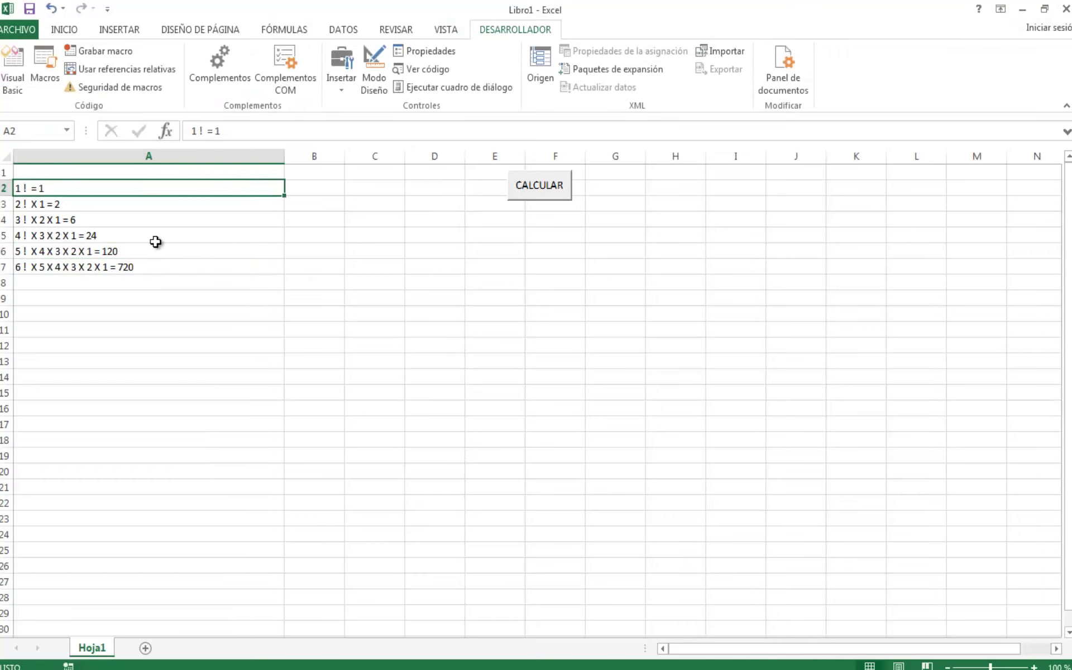
click(37, 205)
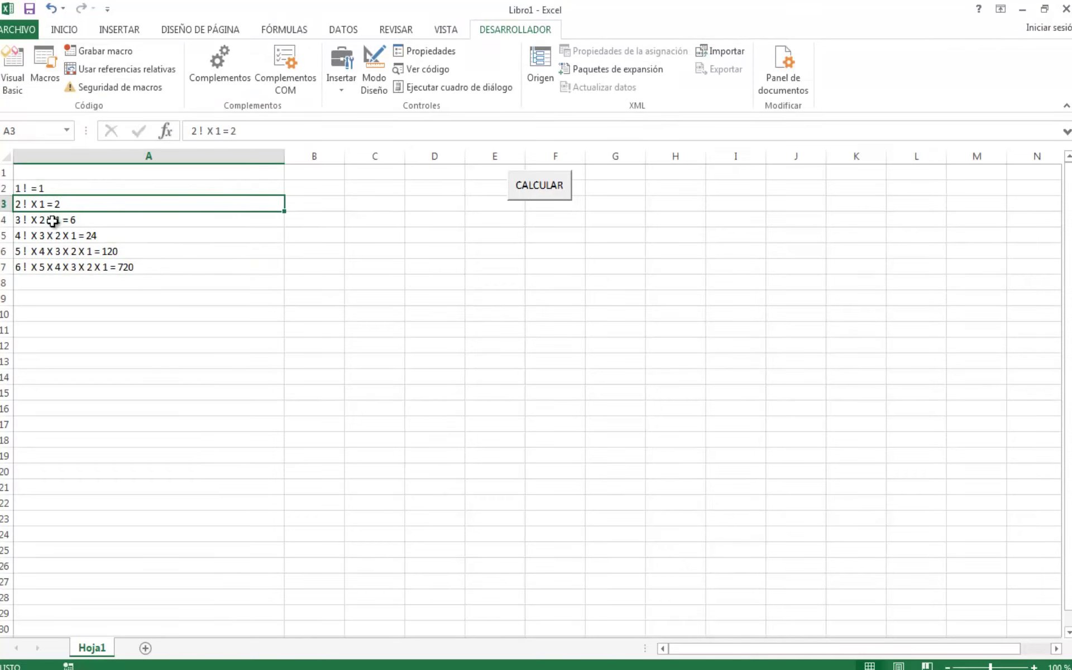
click(112, 218)
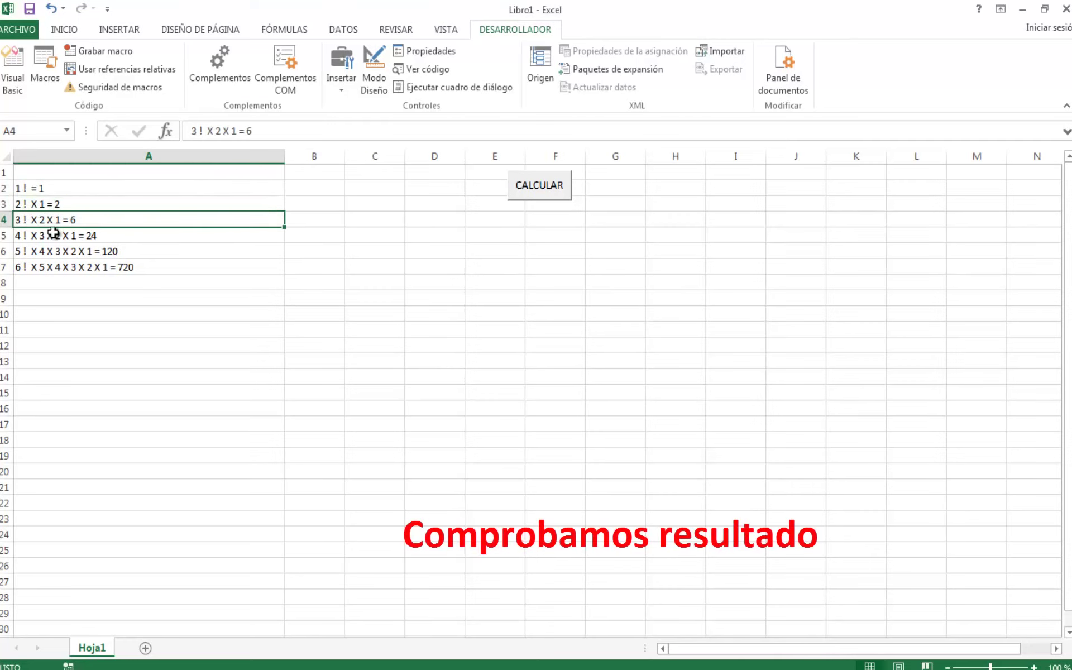
click(52, 237)
click(51, 252)
click(43, 268)
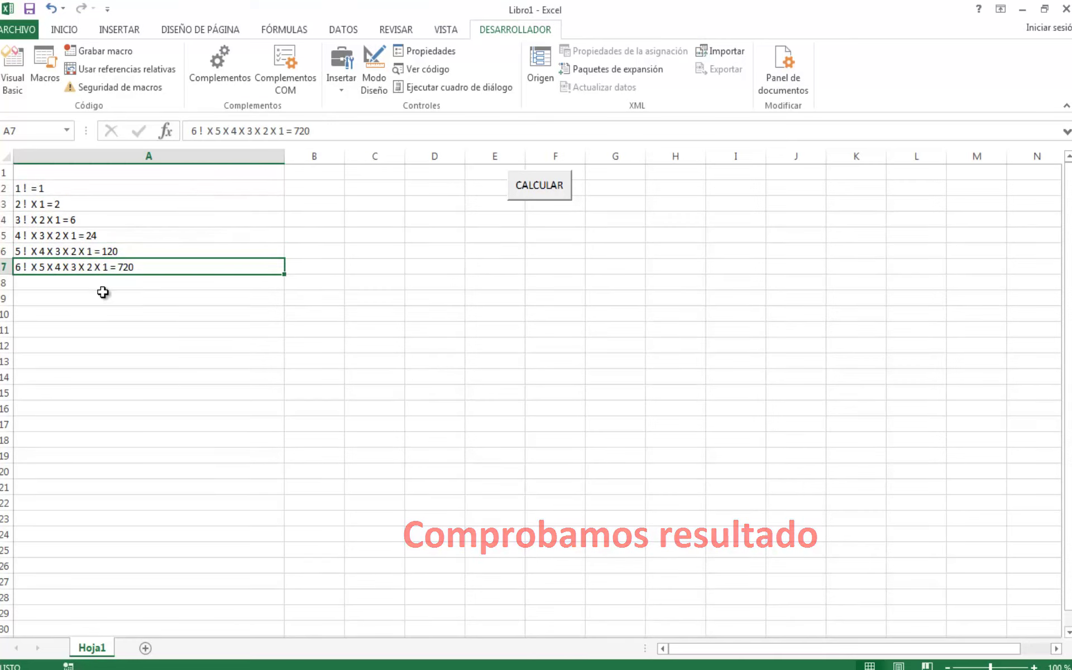
click(17, 91)
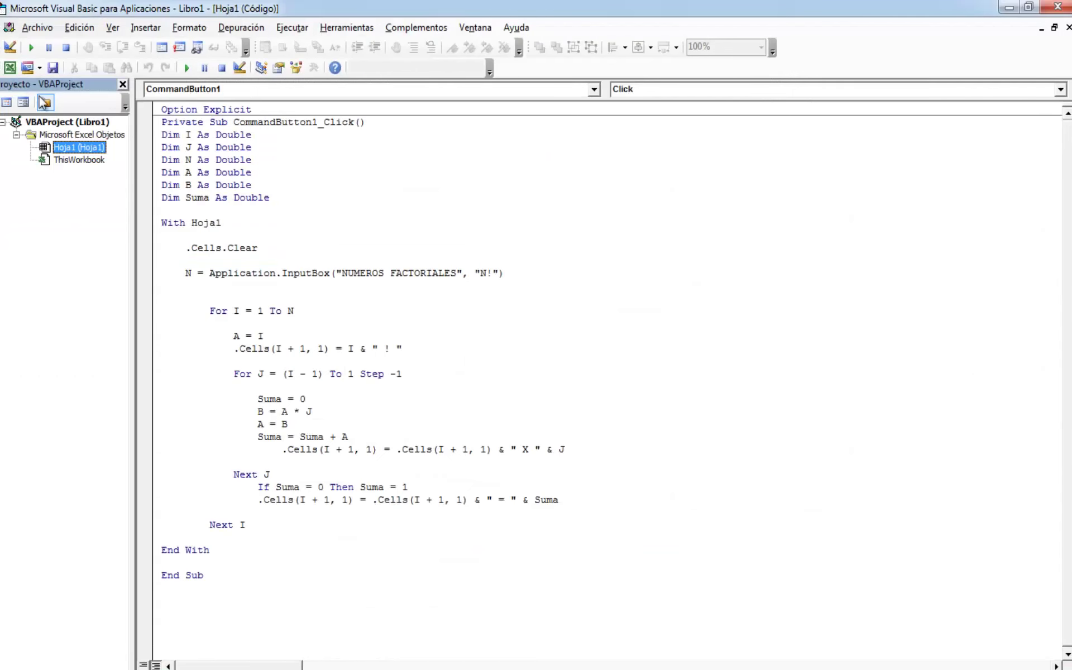
click(348, 308)
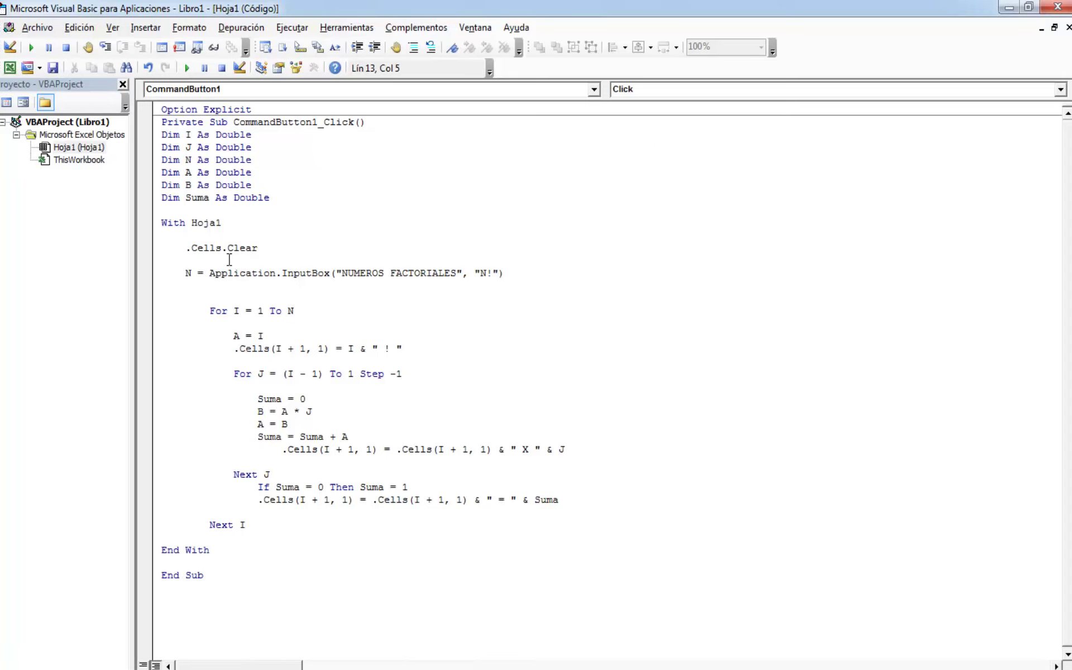
Add .Cells(1, 1) = "NUMEROS FACTORIALES" below .Cells.Clear and copy the .Cells(1, 1) reference.
text(.ce()
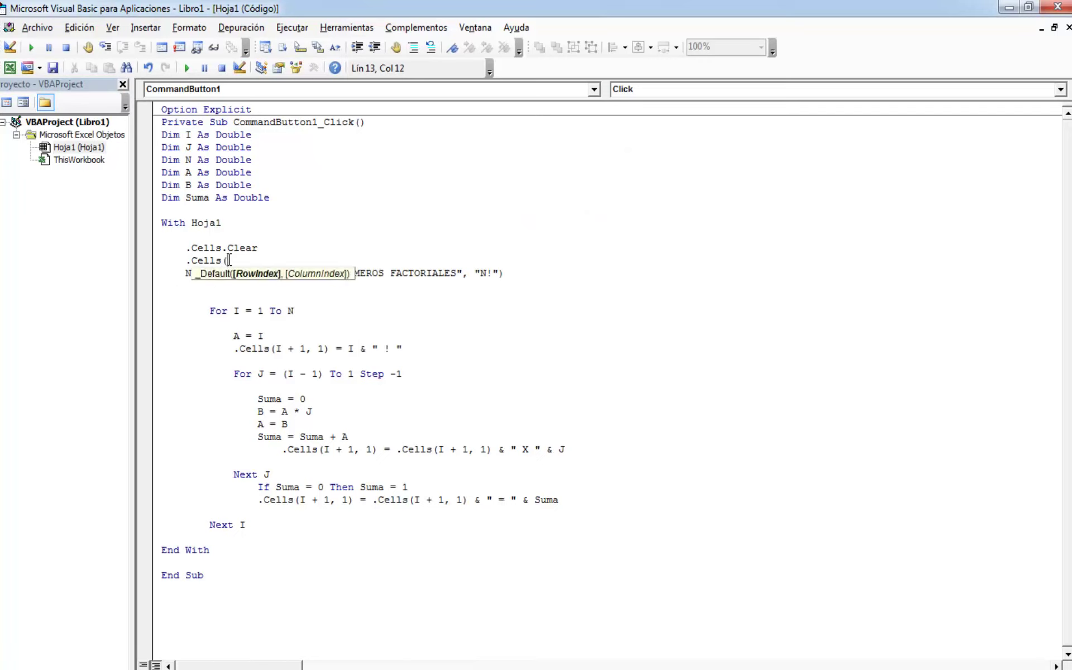
text(1,1)
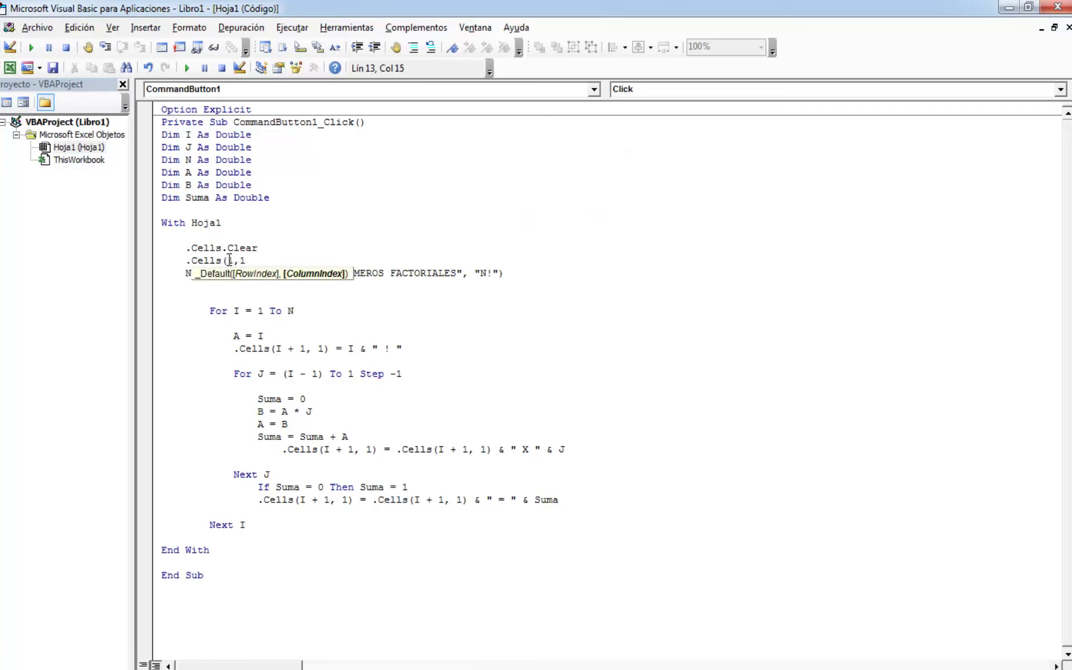
text()=)
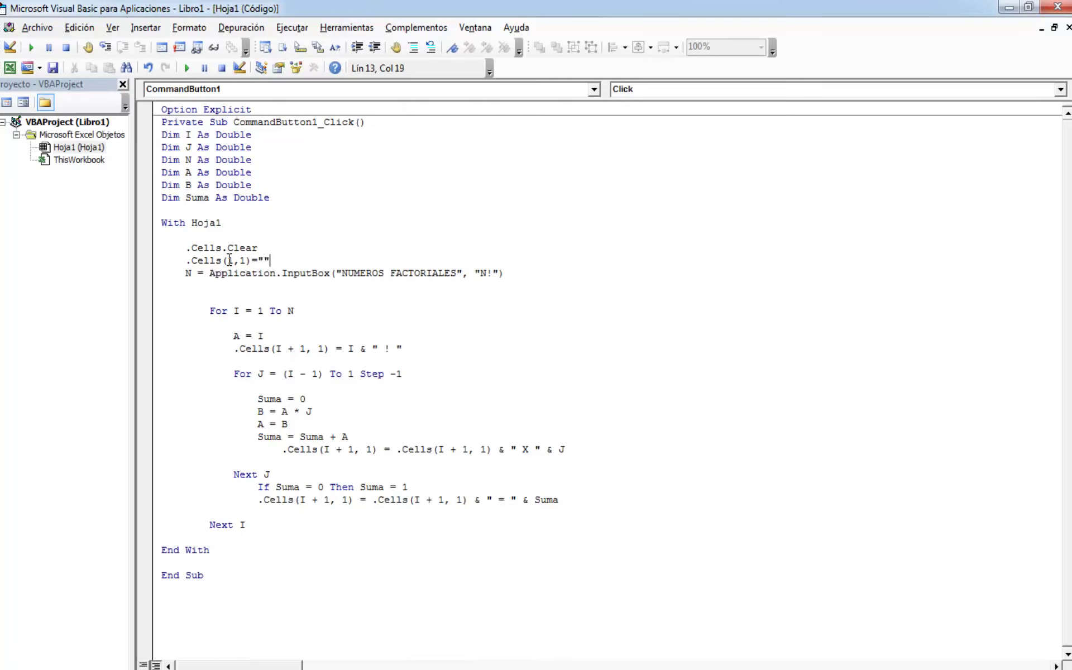
text(NUMEROS FACTO)
text(RIALES)
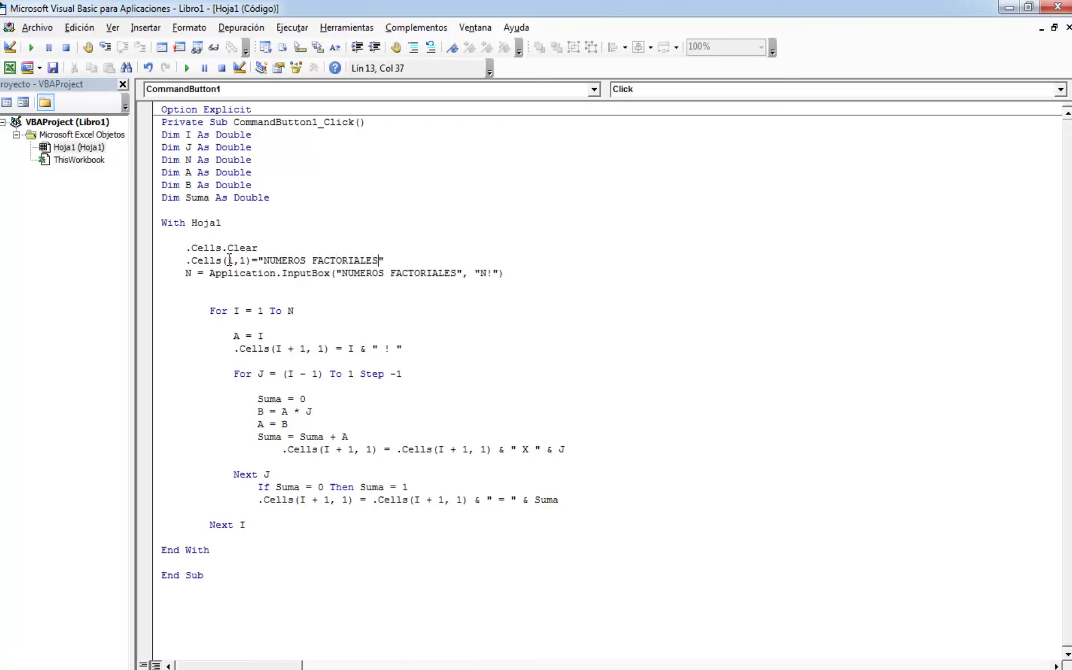
key(Return)
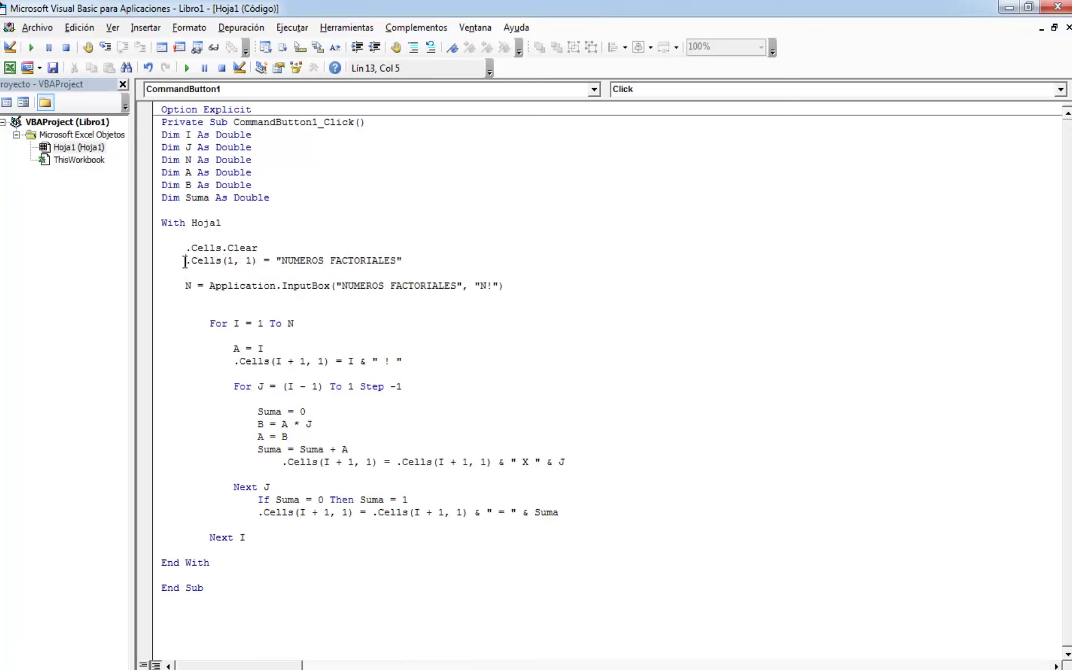
drag(185, 262, 260, 260)
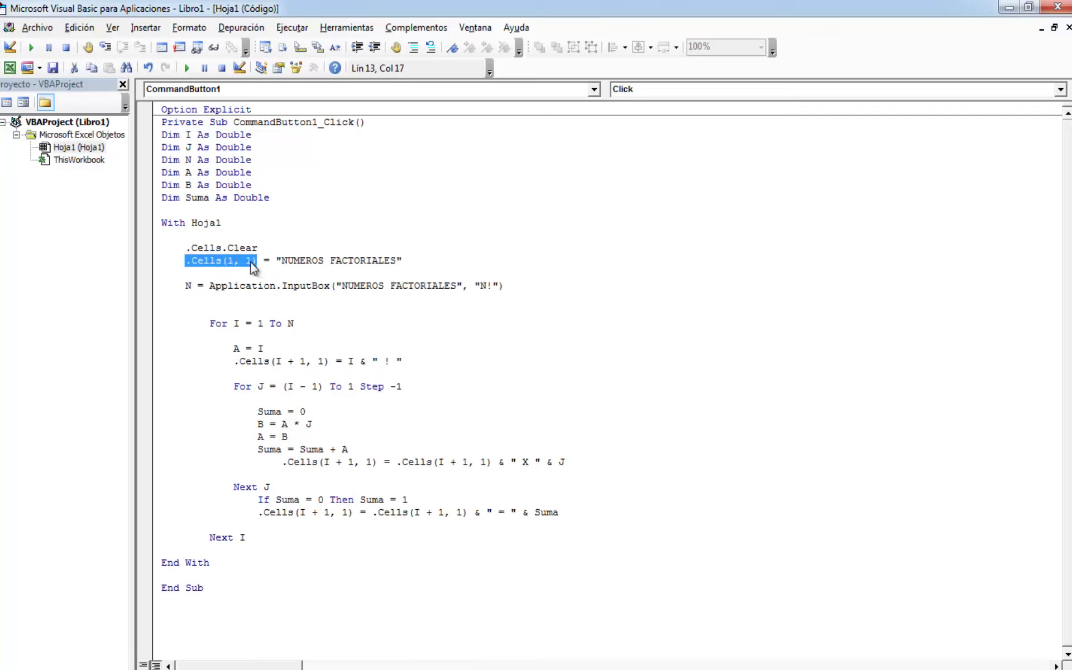
right_click(250, 266)
click(279, 287)
Paste .Cells(1, 1) on the next line and complete it as .Interior.Color = vbBlue.
click(209, 274)
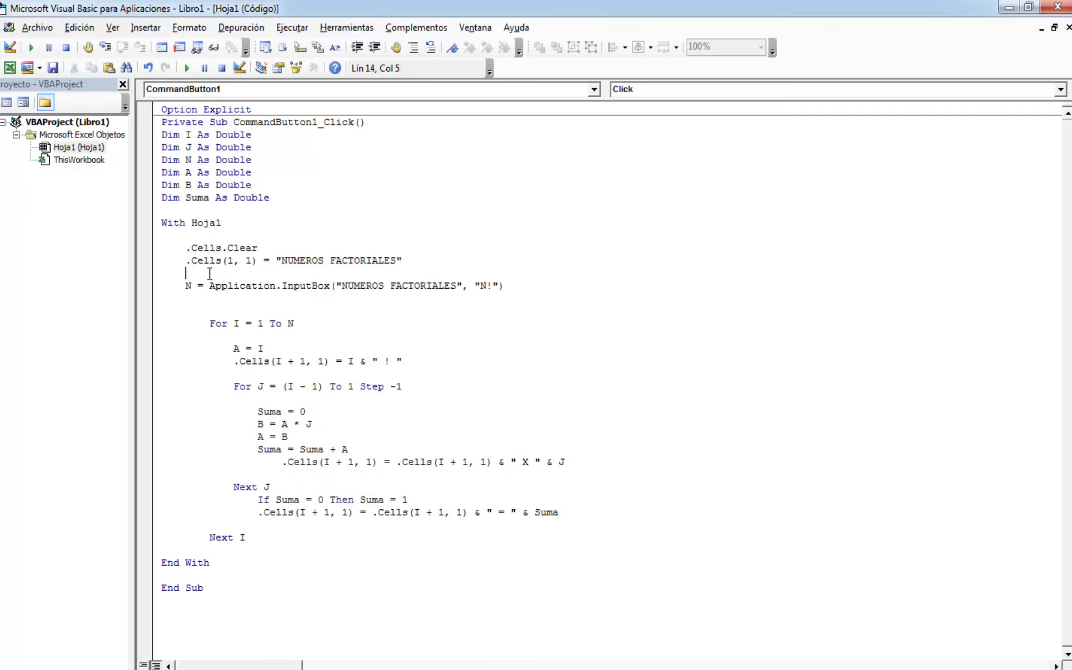
right_click(209, 273)
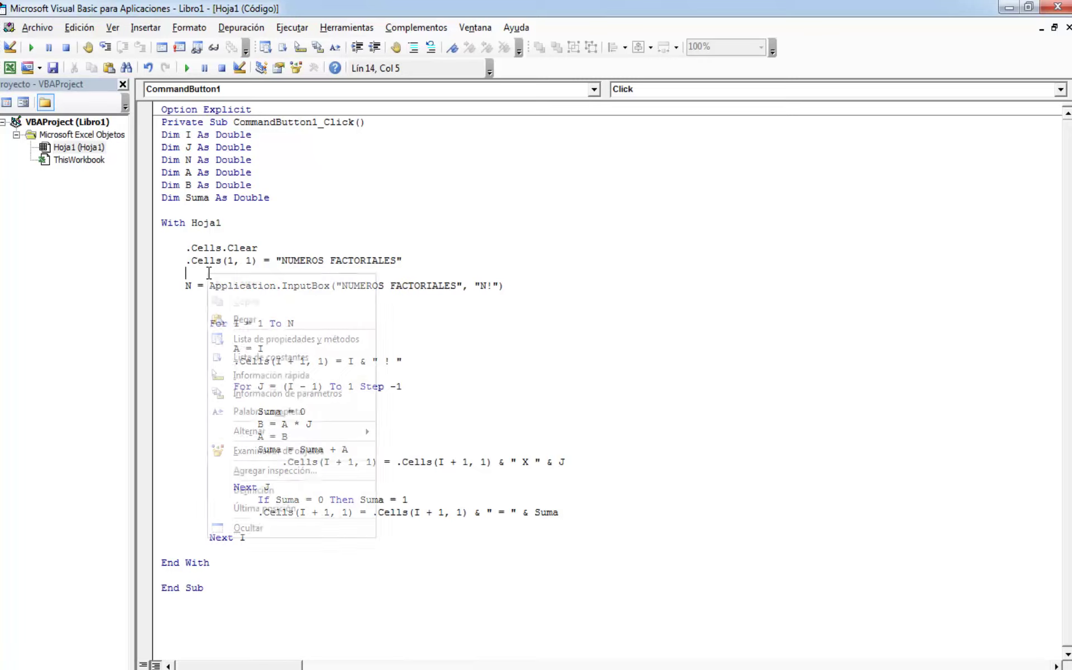
click(239, 316)
text(.Cells(1, 1).INTERIOR.COLOR=V)
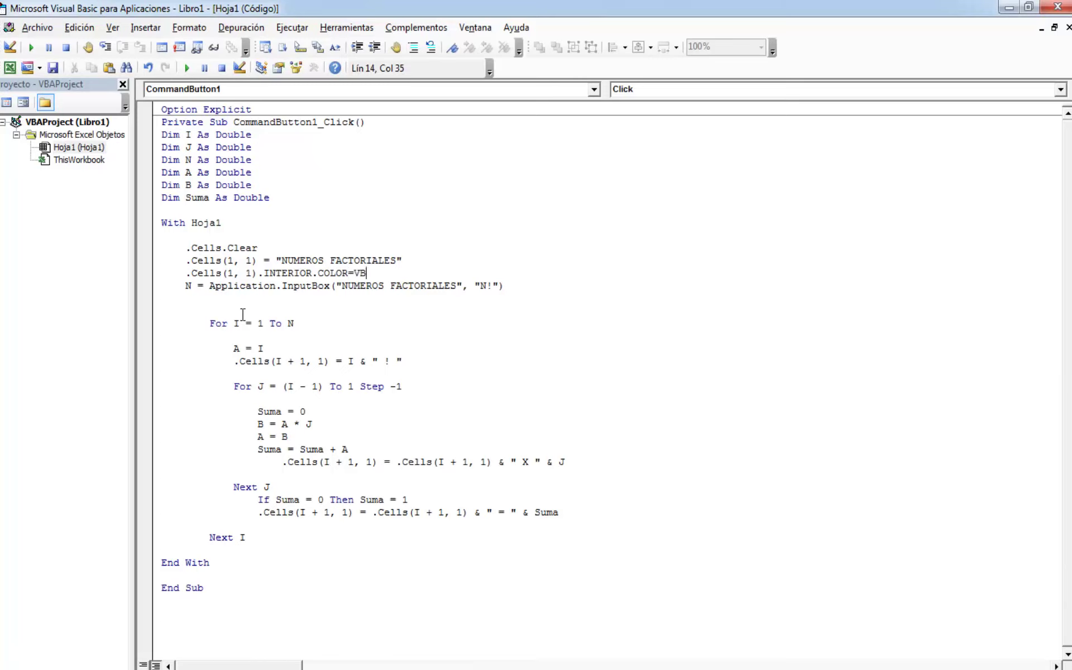
text(BLUE)
key(Return)
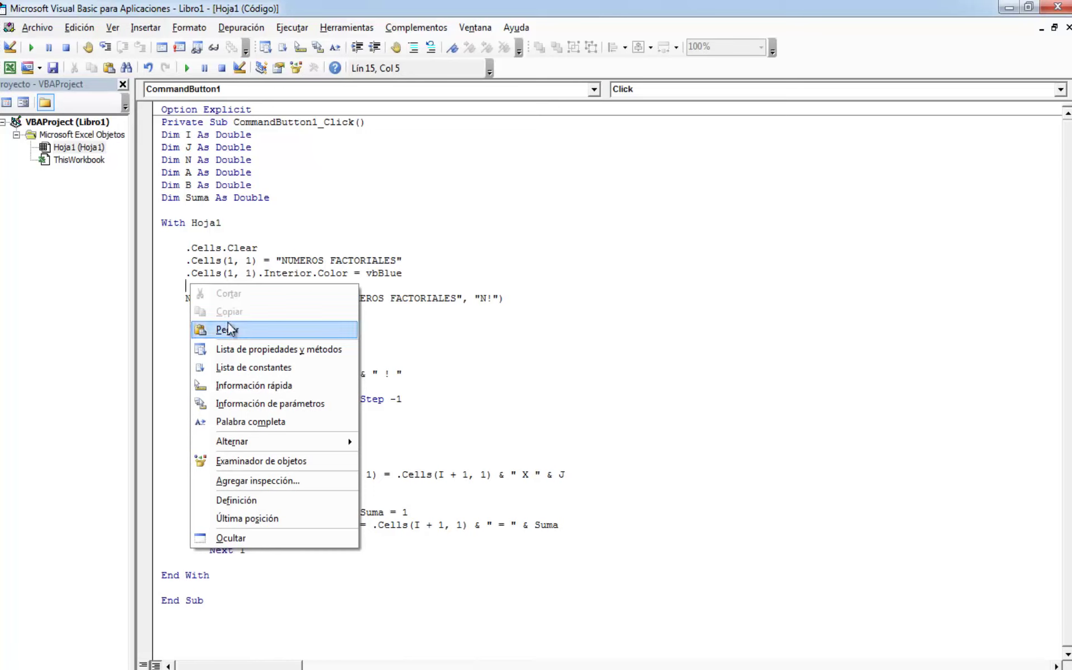
Add .Cells(1, 1) lines setting .Font.Color = vbYellow, .Font.Bold = True and .Font.Size = 14.
click(226, 330)
text(.)
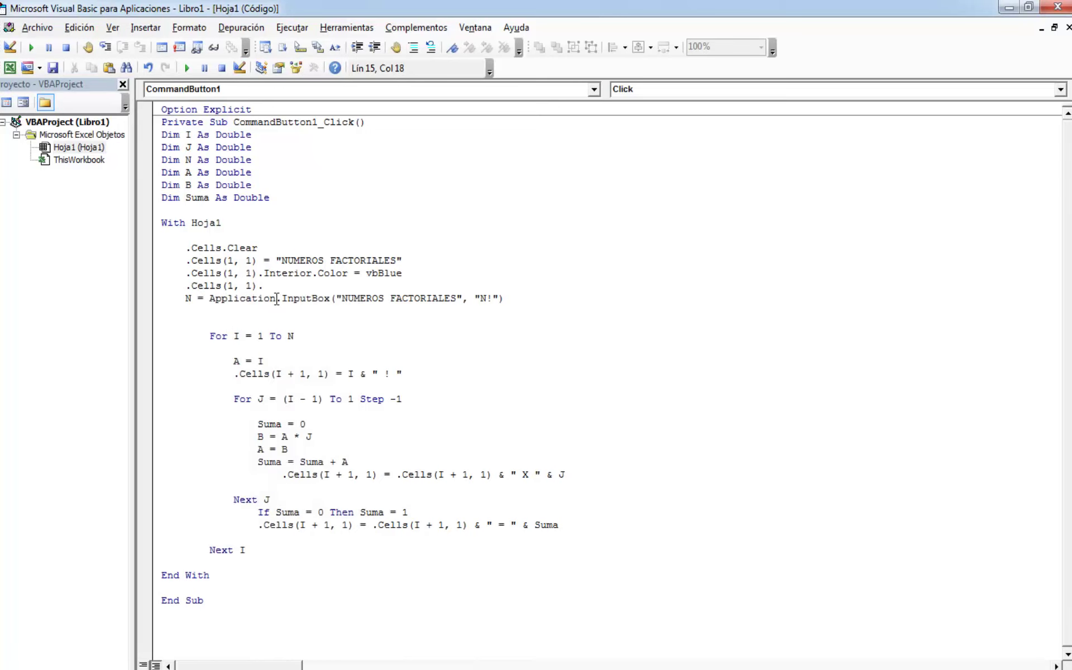
text(FONT.)
text(COLOR=)
text(VBYELL)
text(OW)
key(Return)
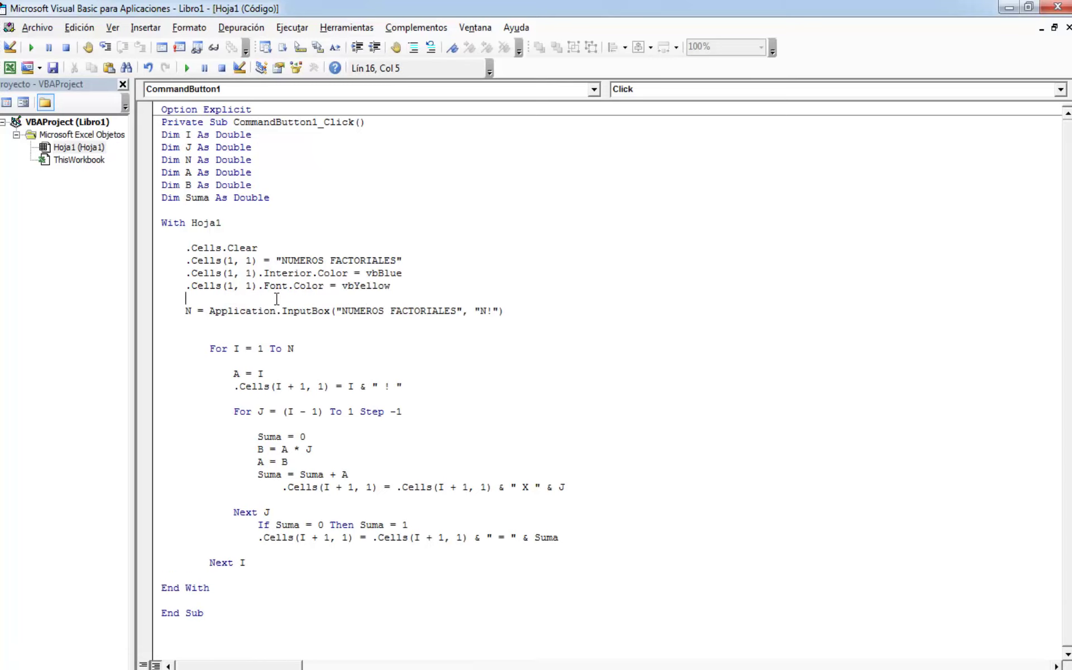
right_click(221, 302)
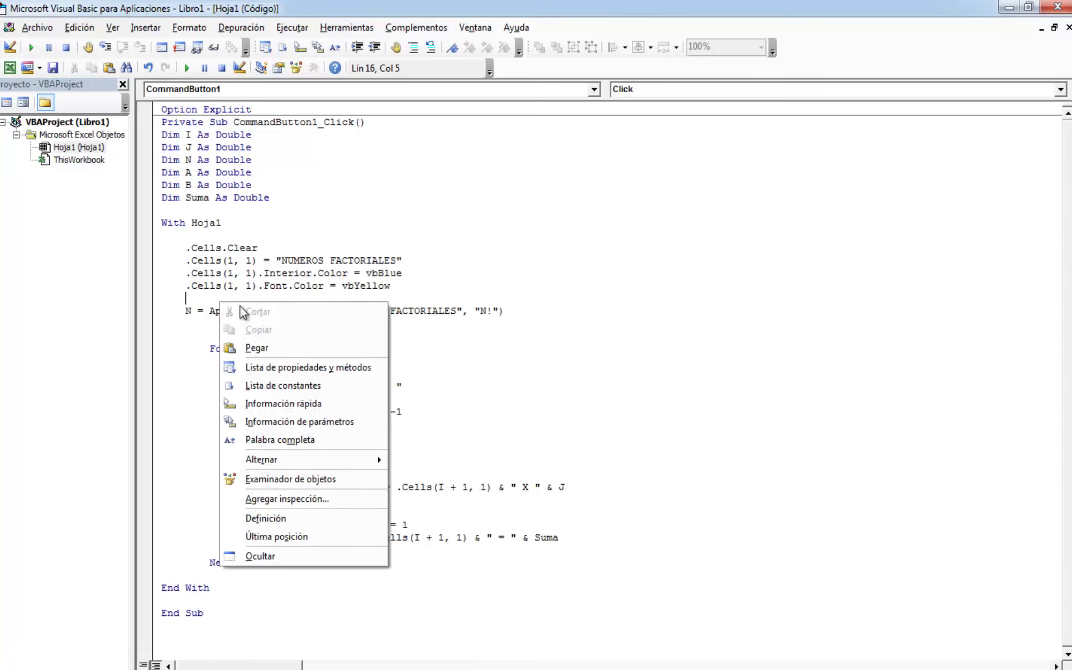
click(259, 348)
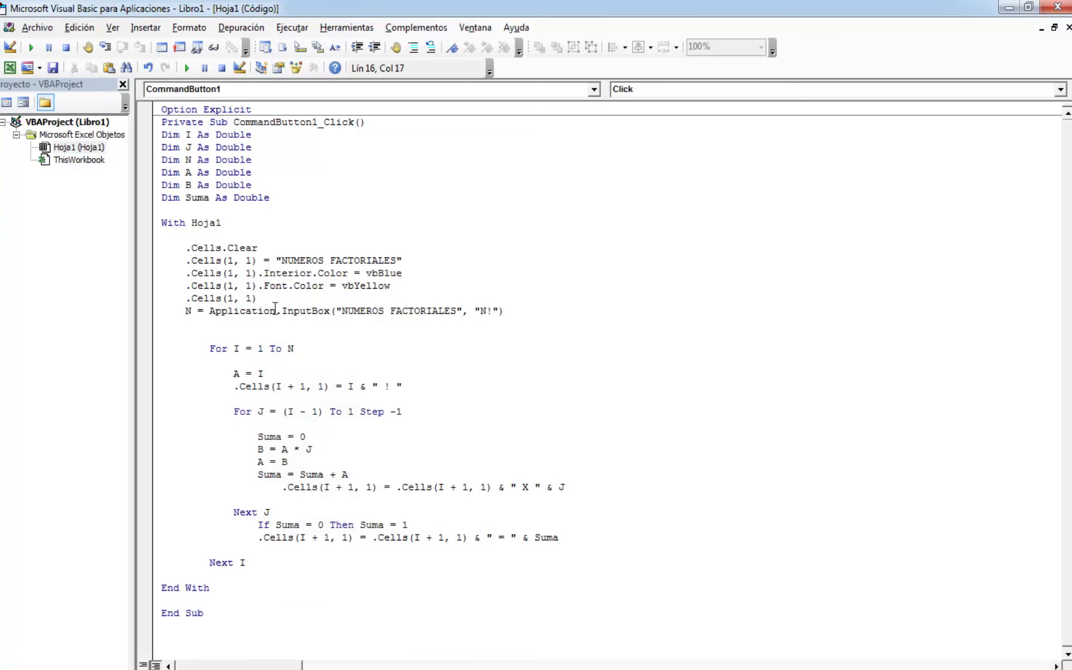
text(ONT.BOL)
text(D=)
text(TRUE)
key(Return)
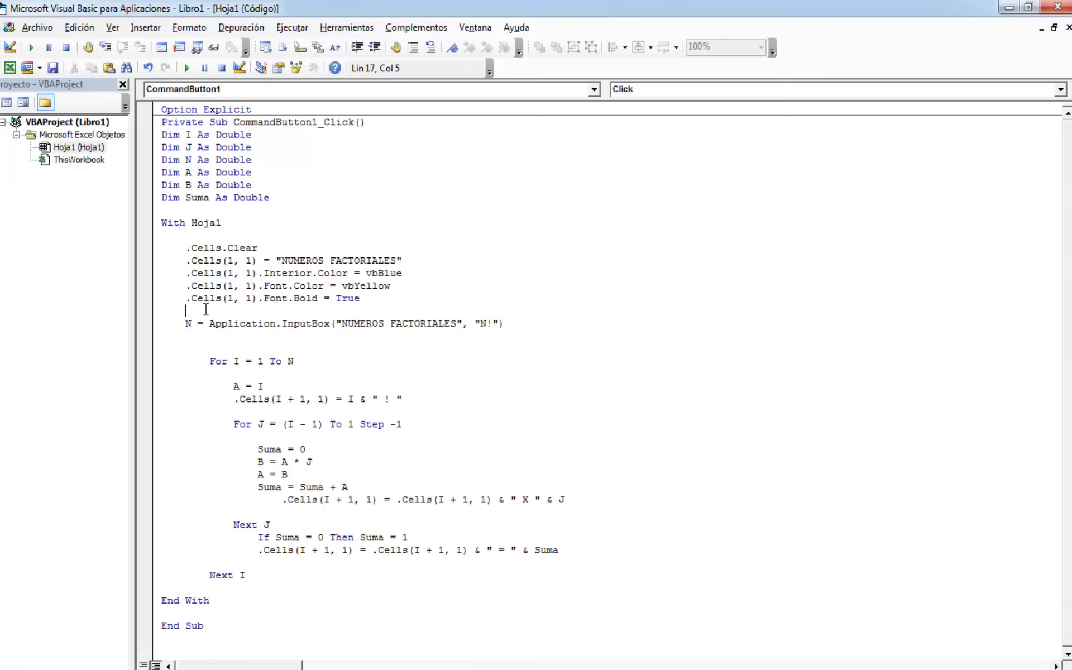
right_click(204, 309)
click(242, 355)
text(FONT.SI)
text(ZE=14)
Wrap the result output as Format(Suma, "#,##0") to show thousands separators without decimals.
click(366, 375)
text(FORMAT)
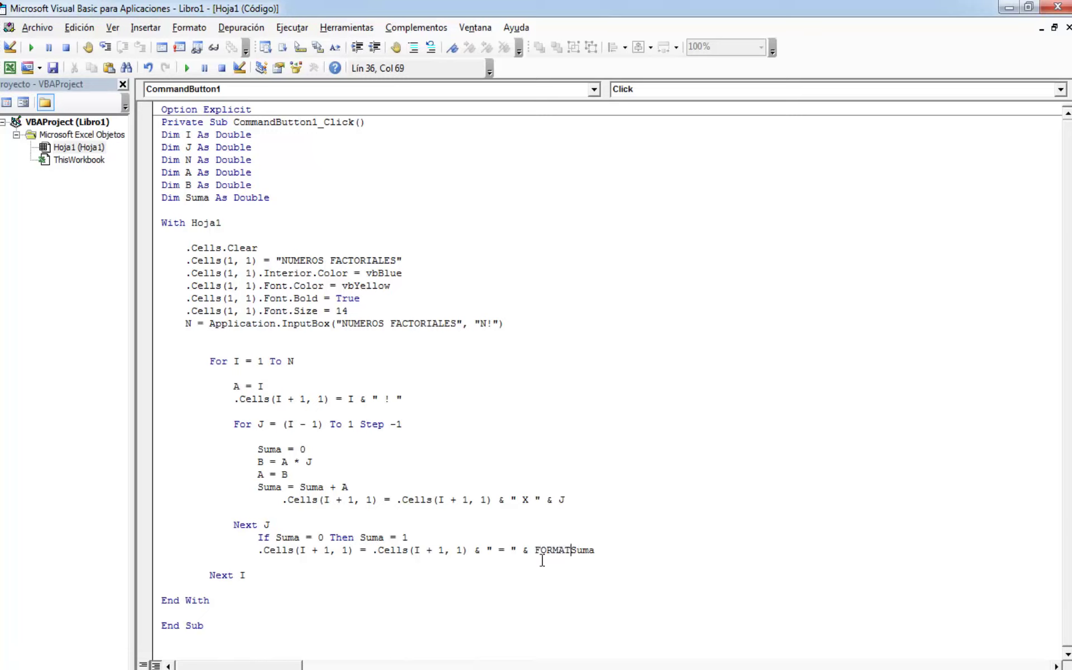
text((Suma)
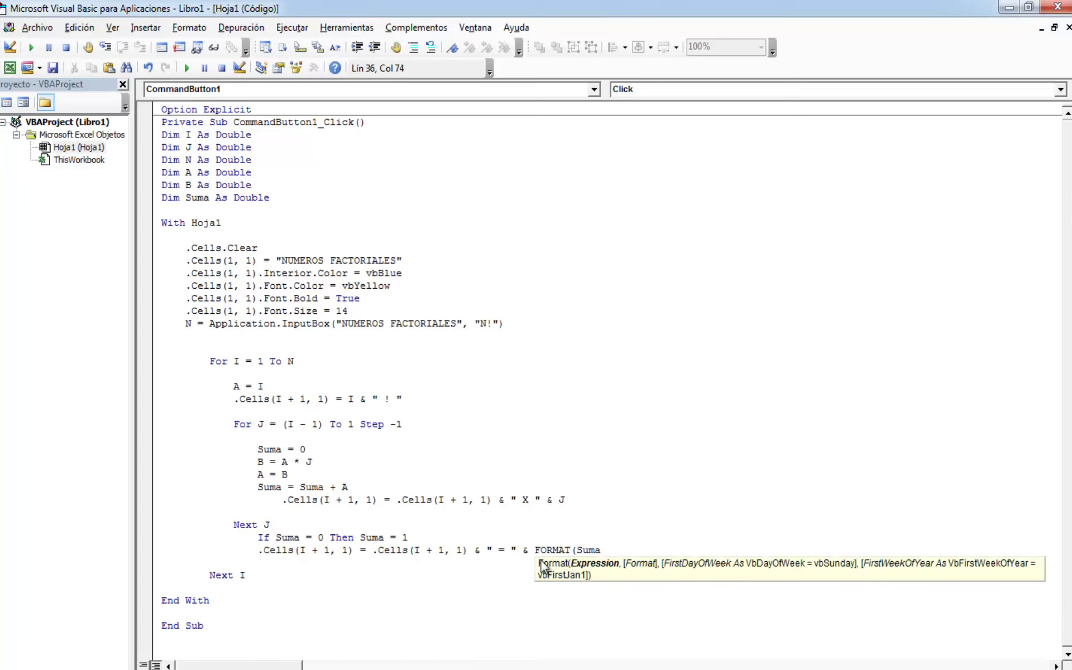
text(,)
text(""))
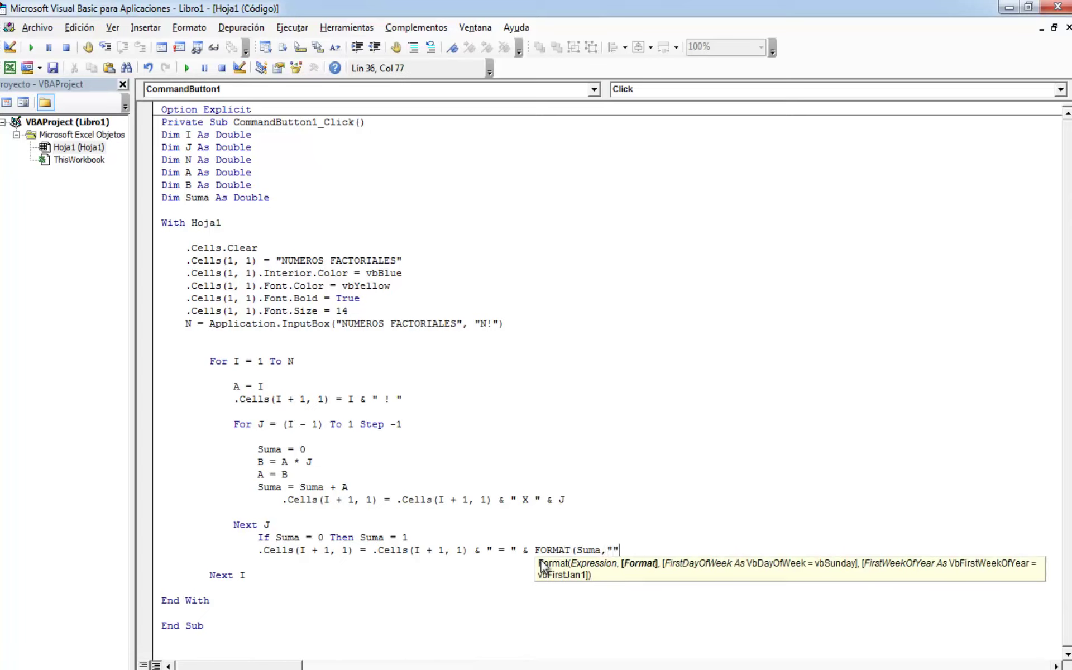
key(Left)
key(Left)
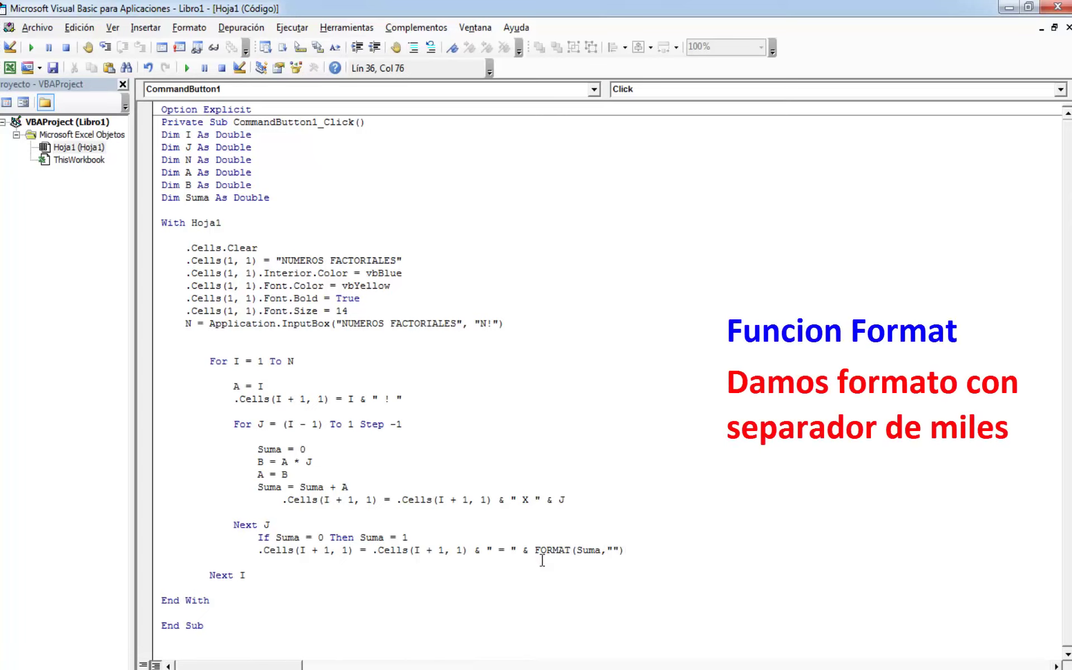
text(#,)
text(##)
text(0.0)
text(0)
key(BackSpace)
key(BackSpace)
key(BackSpace)
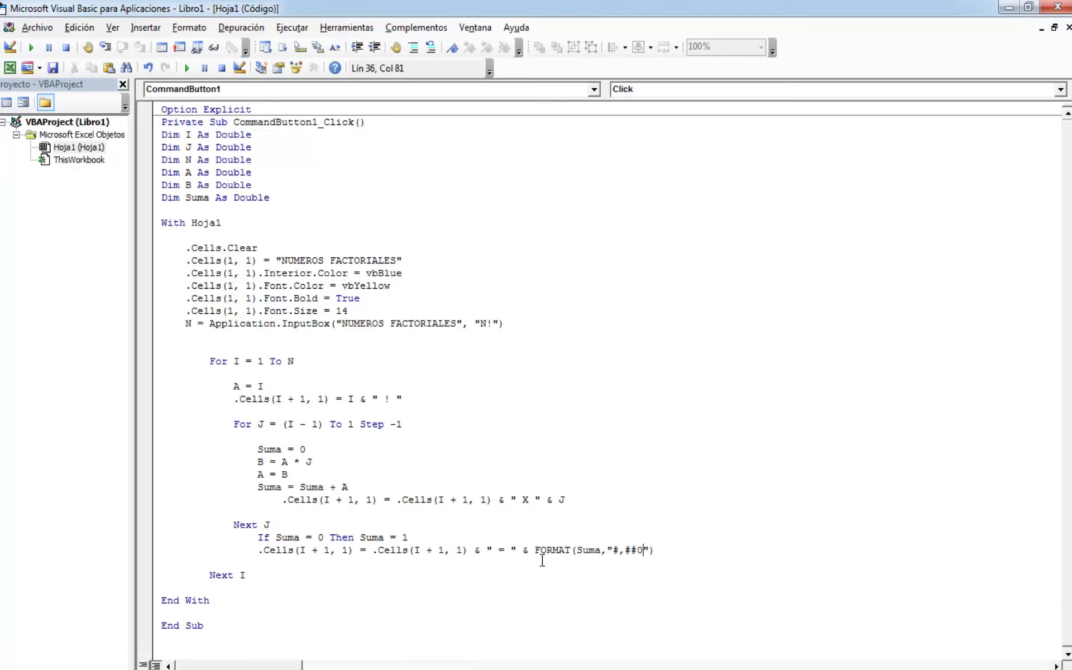
click(579, 528)
Step through the macro's header lines with F8 and accept 12 as N.
click(1029, 8)
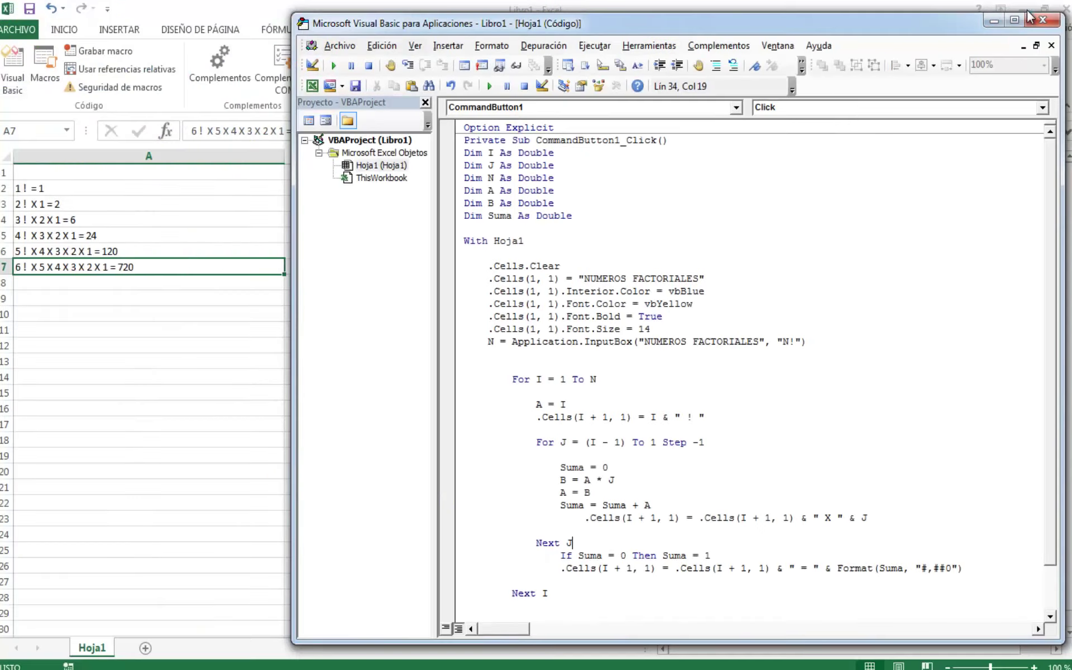
click(698, 236)
key(F8)
key(F8)
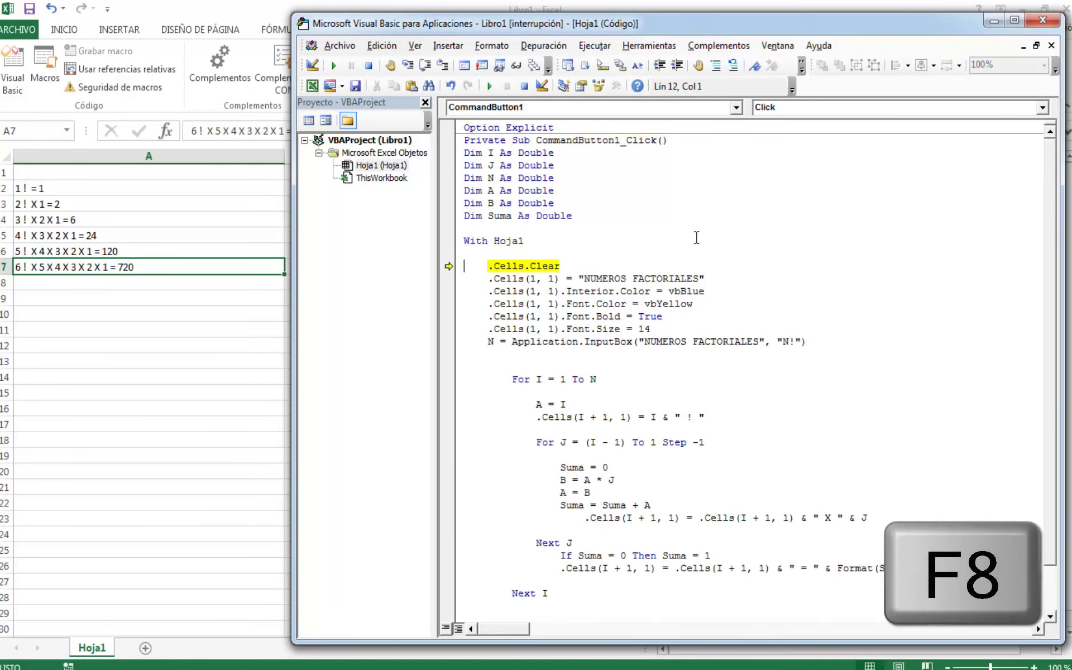
key(F8)
key(F8)
key(F8)
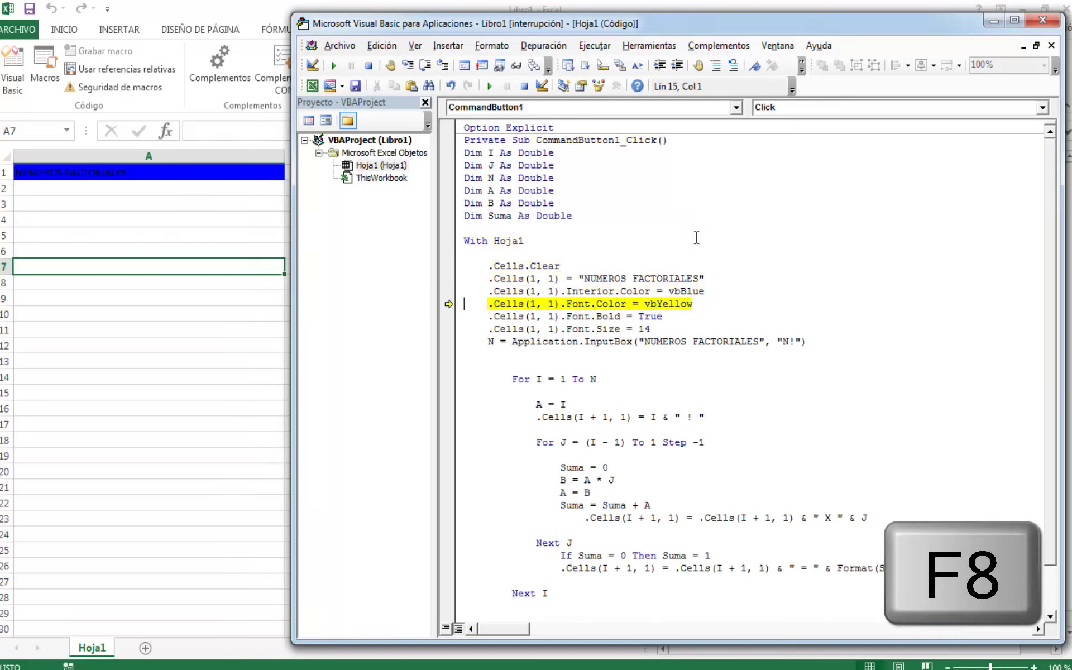
key(F8)
key(F8)
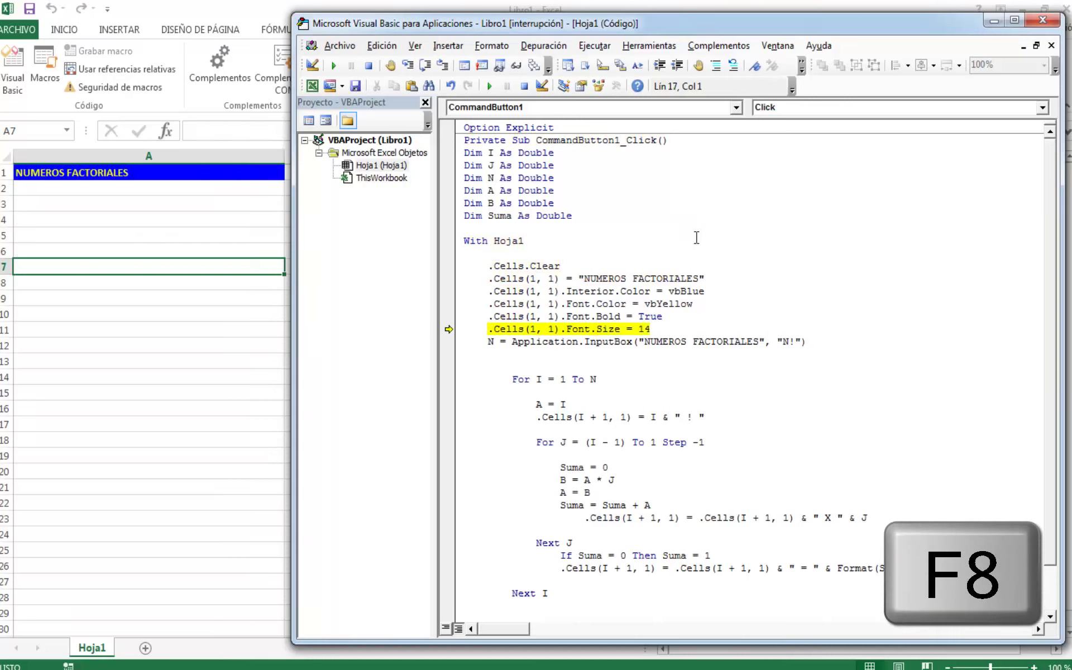
key(F8)
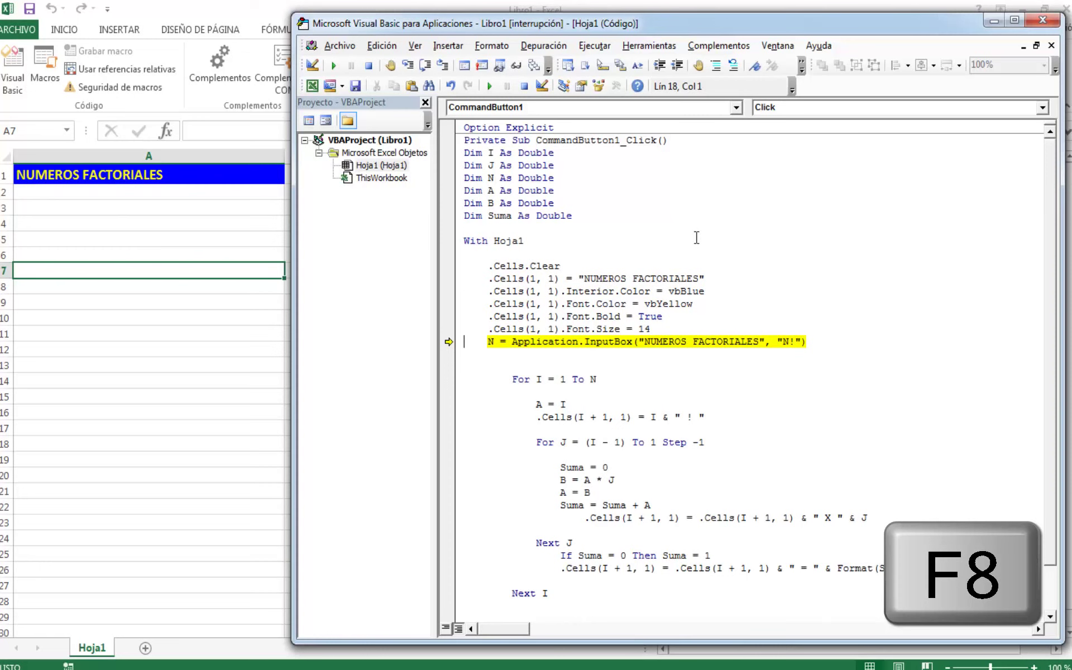
key(F8)
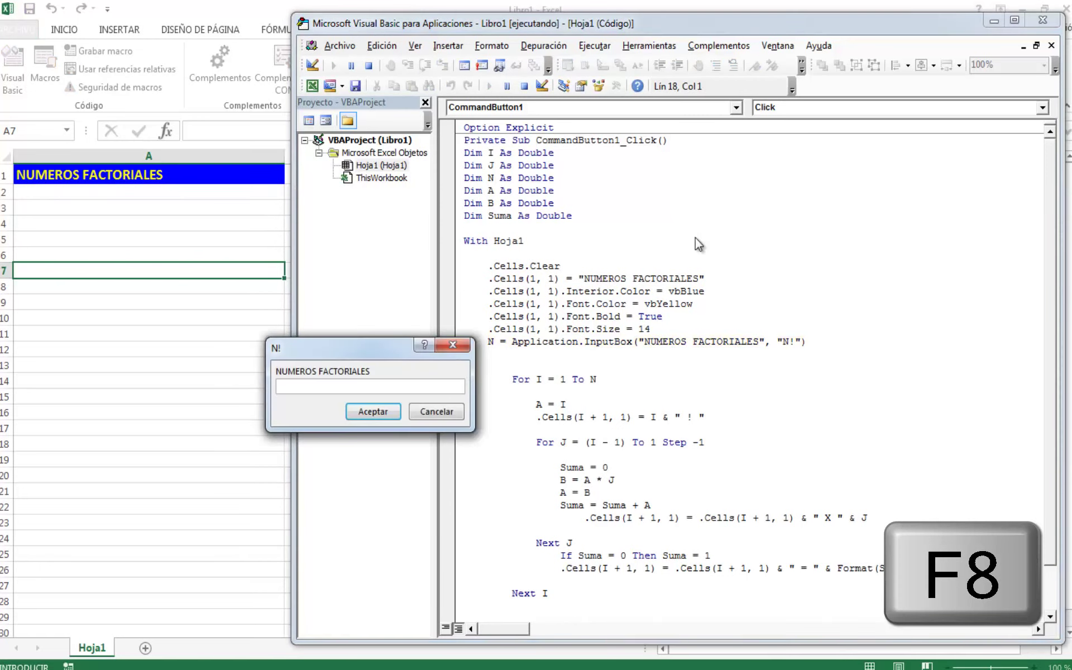
text(12)
key(Return)
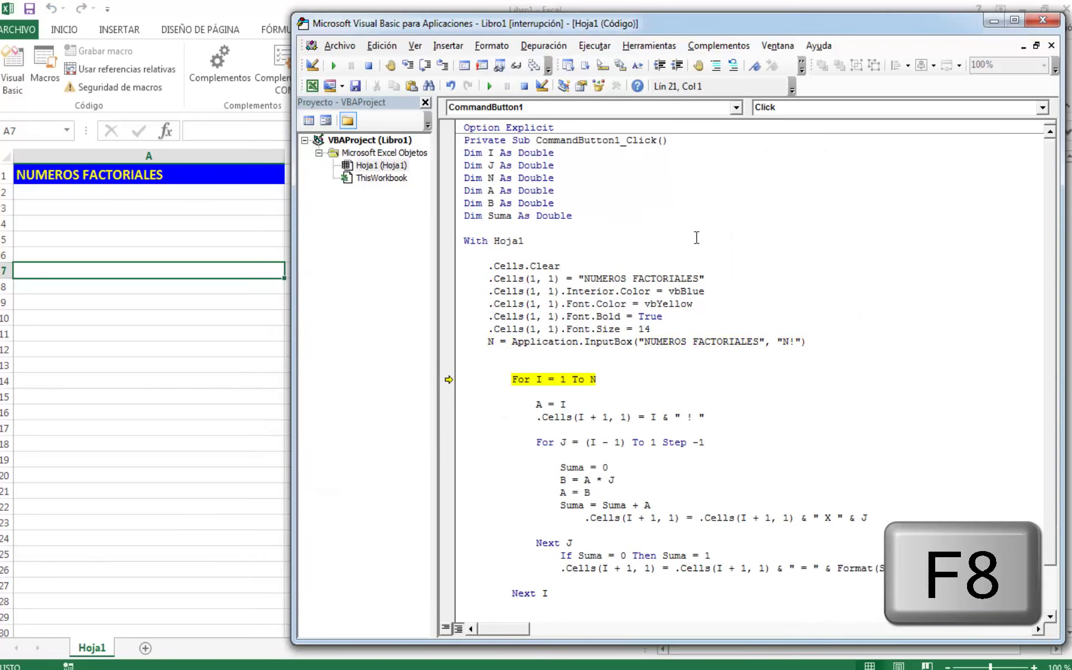
Keep stepping through the loops until column A lists 1! to 12!, ending 479.001.600.
drag(296, 272, 383, 286)
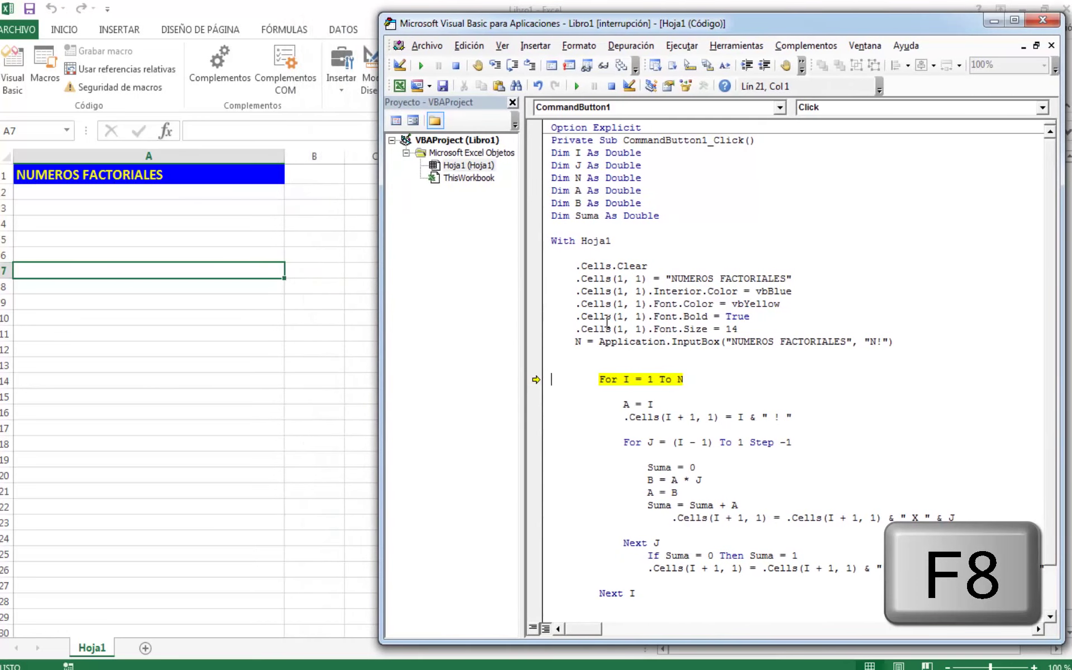
scroll(619, 320, down, 1)
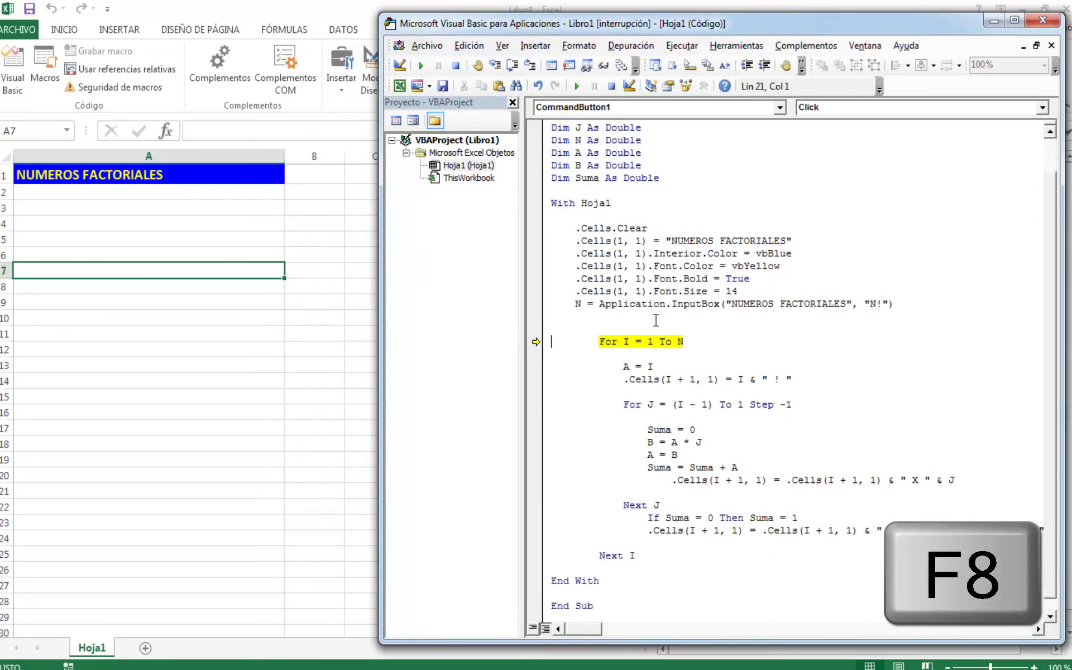
scroll(1003, 294, up, 1)
key(F8)
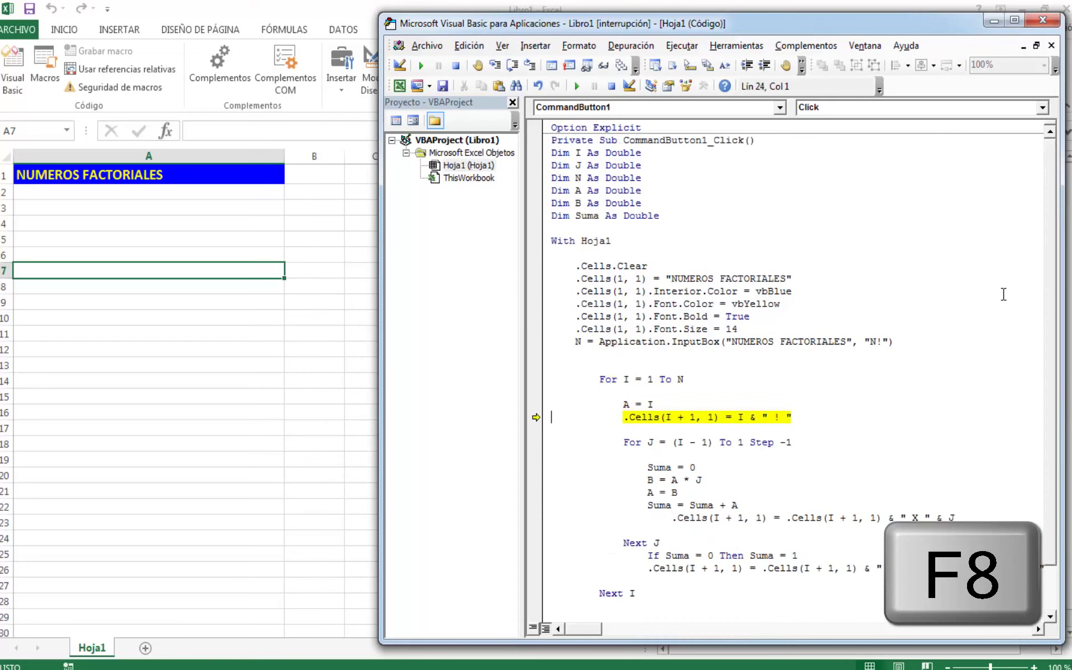
key(F8)
key(F8)
key(F8)
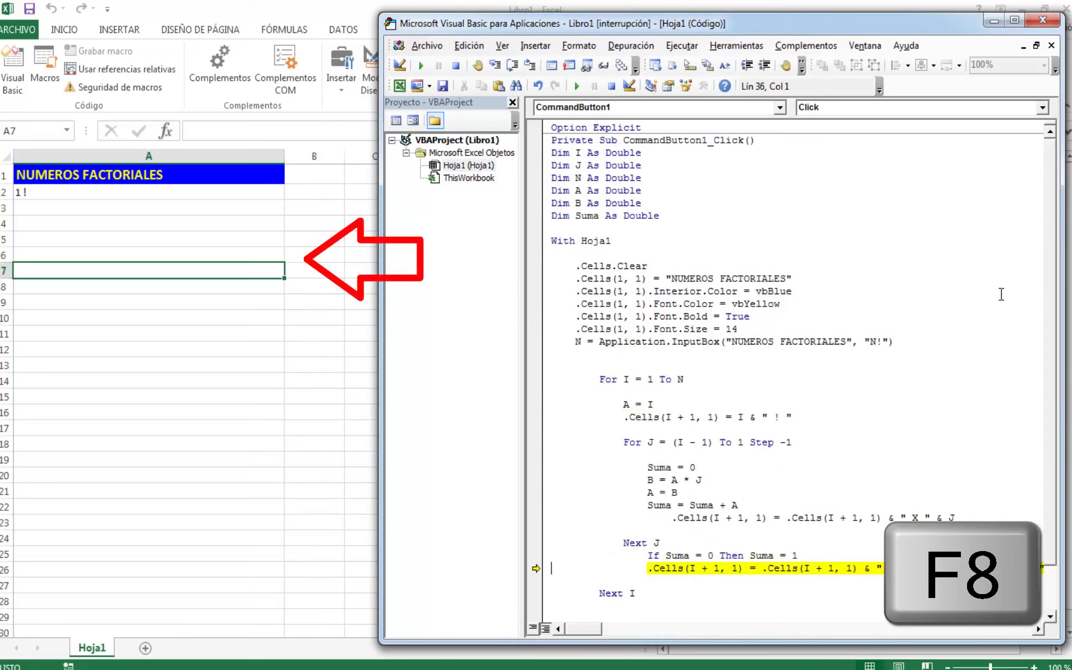
key(F8)
key(F8)
key(F8)
key(F8)
key(F8)
key(F8)
key(F8)
key(F8)
key(F8)
key(F8)
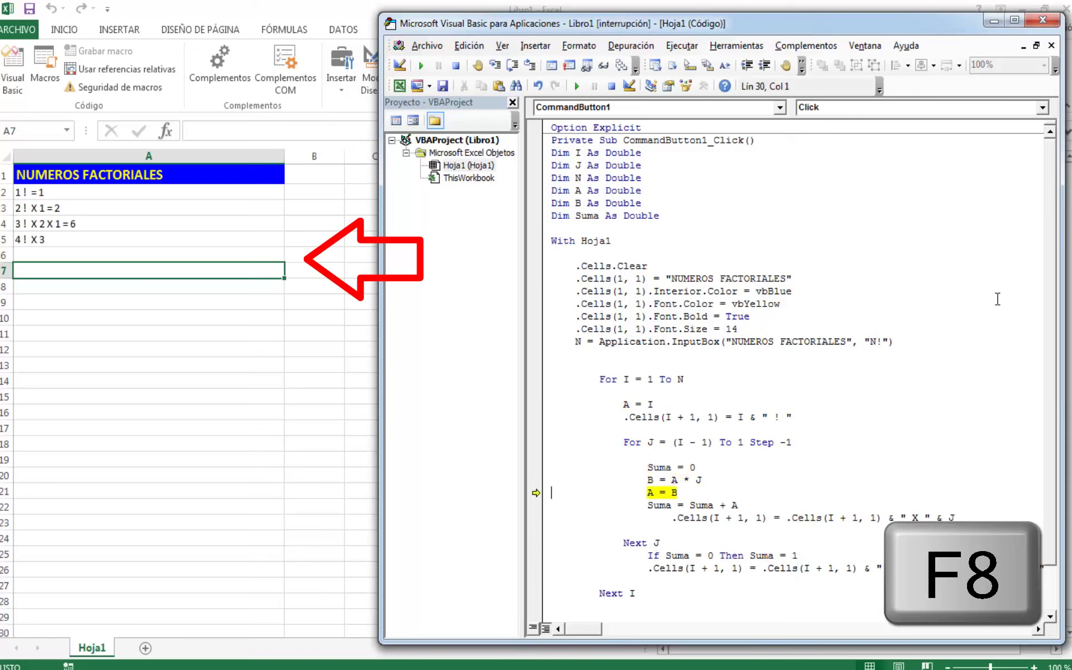
key(F8)
key(F8)
key(F8)
key(F8)
key(F8)
key(F8)
key(F8)
key(F8)
key(F8)
key(F8)
key(F8)
key(F8)
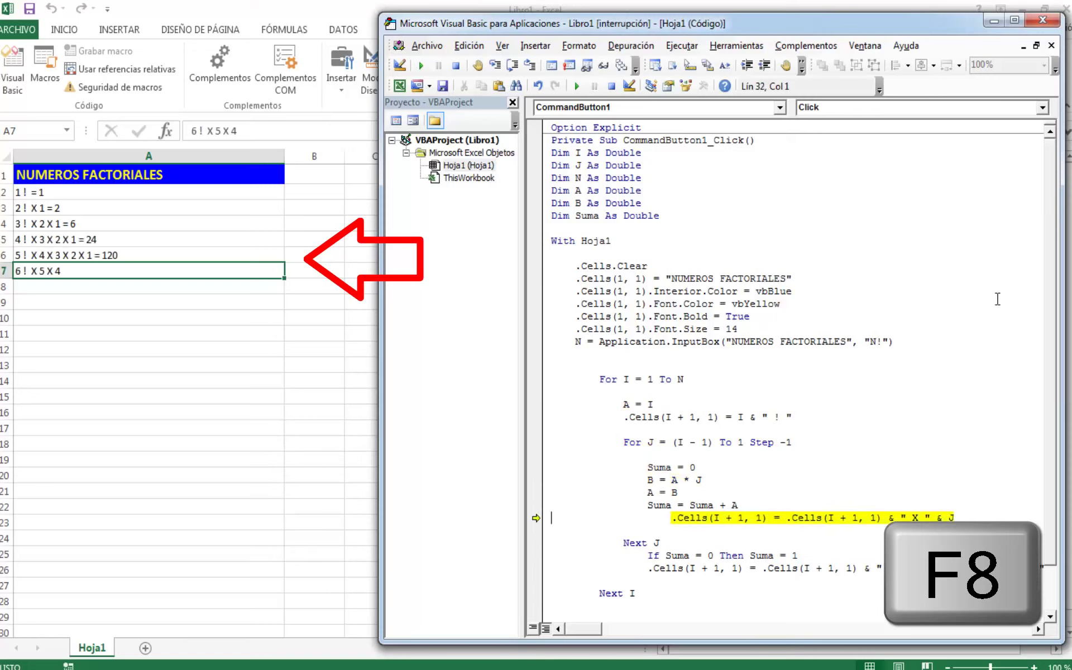
key(F8)
key(F8)
key(F8)
key(F8)
key(F8)
key(F8)
key(F8)
key(F8)
key(F8)
key(F8)
key(F8)
key(F8)
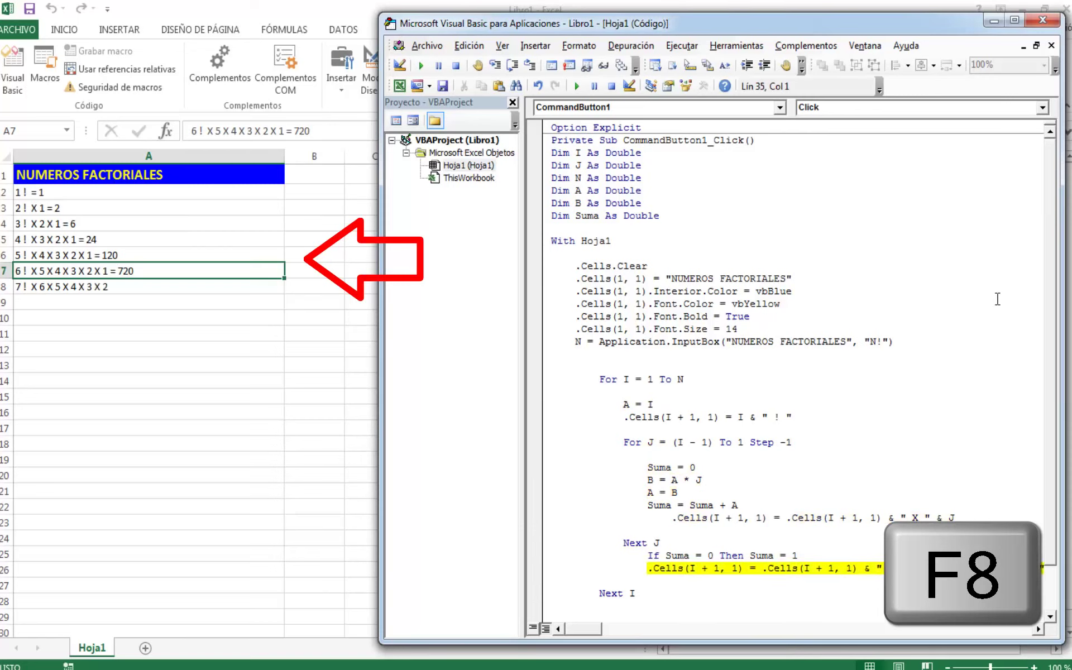
key(F8)
key(F8)
key(F8)
key(F8)
key(F8)
key(F8)
key(F8)
key(F8)
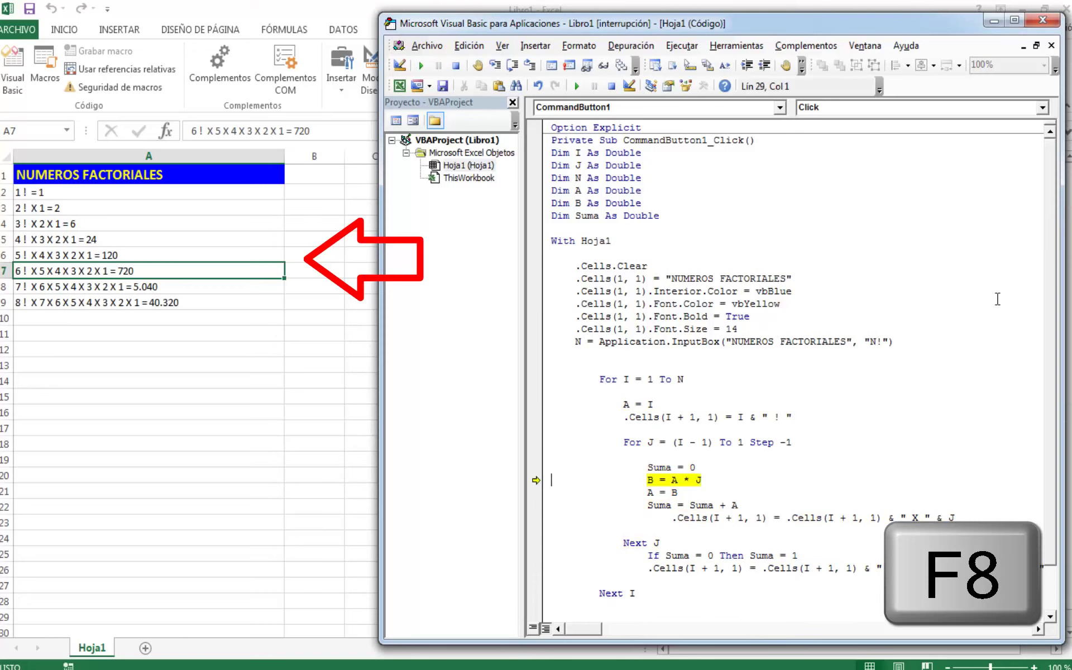
key(F8)
key(F8)
key(F8)
key(F8)
key(F8)
key(F8)
key(F8)
key(F8)
key(F8)
key(F8)
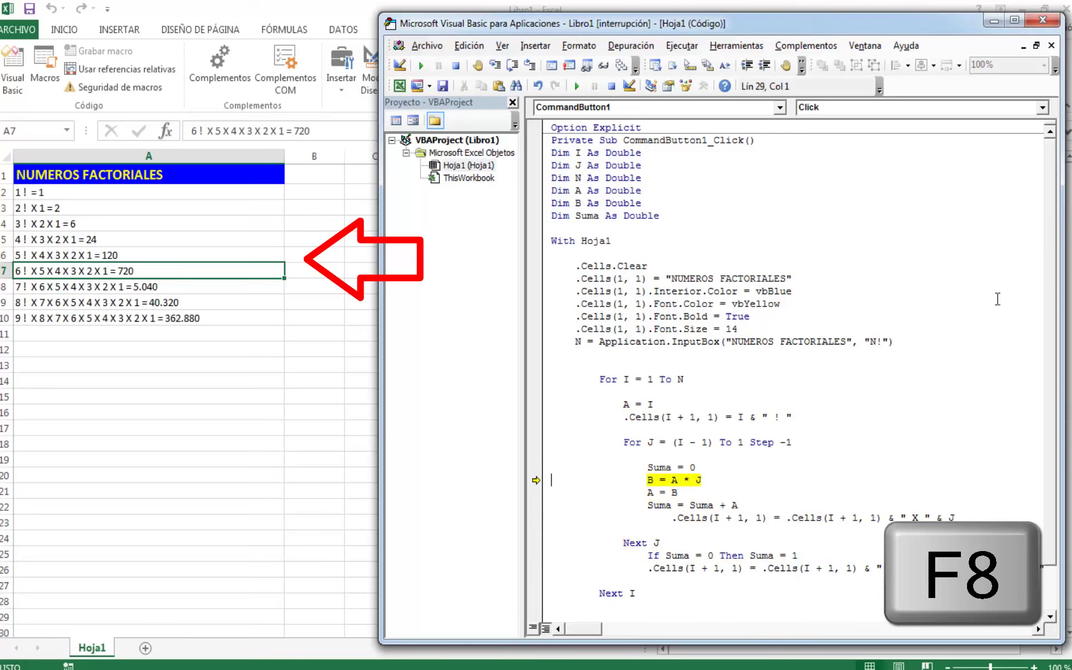
key(F8)
key(F8)
key(F8)
key(F8)
key(F8)
key(F8)
key(F8)
key(F8)
key(F8)
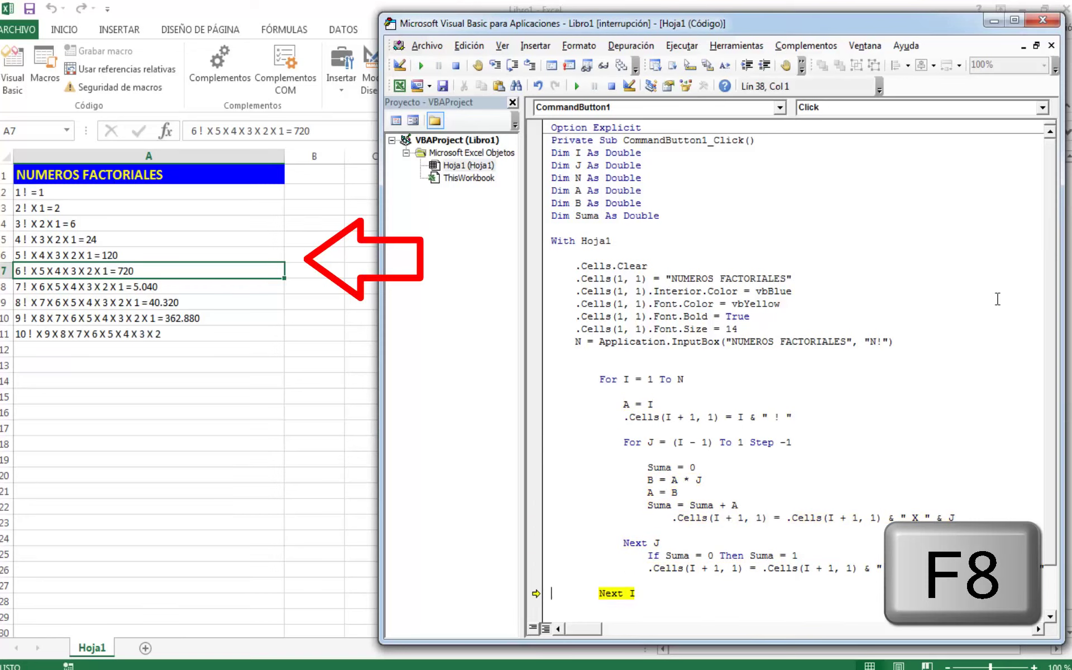
key(F8)
key(F8)
key(F8)
key(F8)
key(F8)
key(F8)
key(F8)
key(F8)
key(F8)
key(F8)
key(F8)
key(F8)
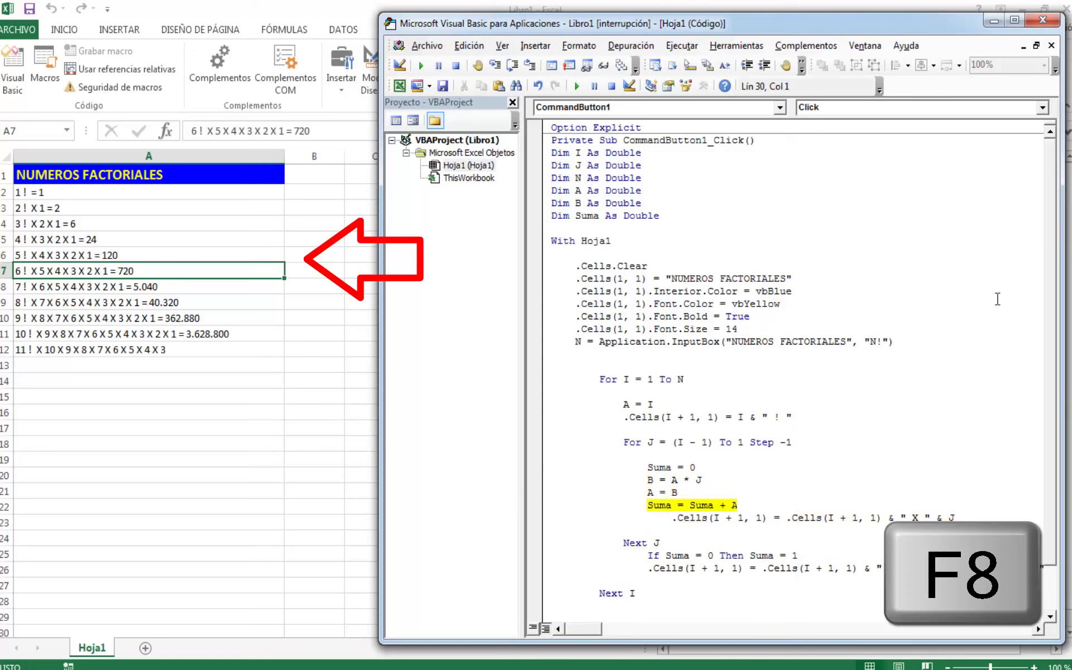
key(F8)
key(F8)
key(F8)
key(F8)
key(F8)
key(F8)
key(F8)
key(F8)
key(F8)
key(F8)
key(F8)
key(F8)
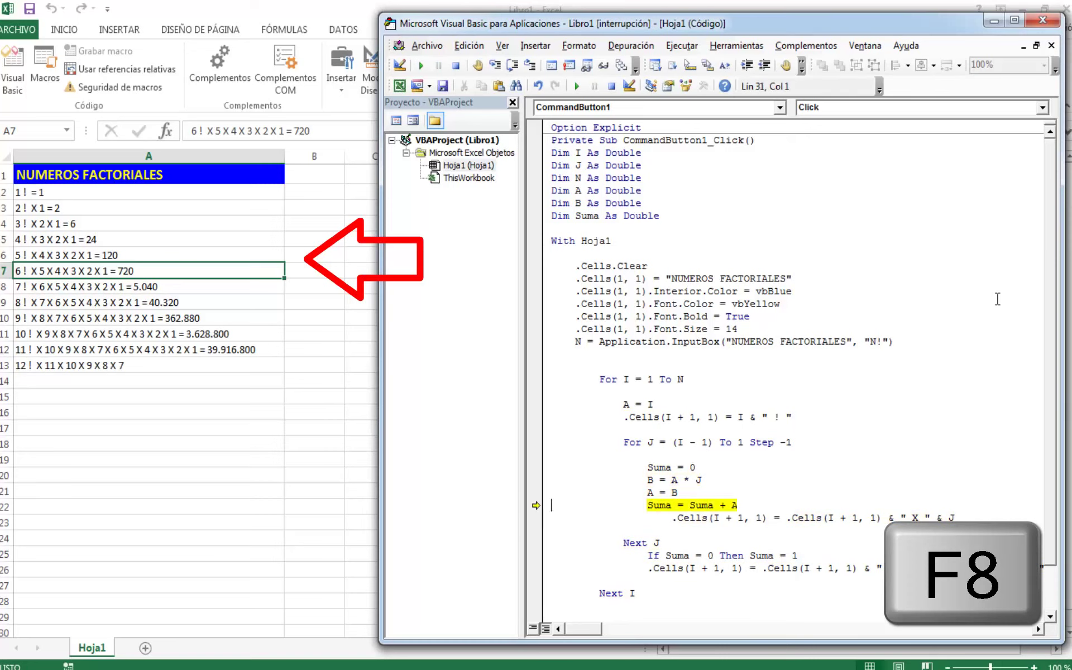
key(F8)
key(F8)
key(F8)
key(F8)
key(F8)
key(F8)
key(F8)
key(F8)
key(F8)
key(F8)
key(F8)
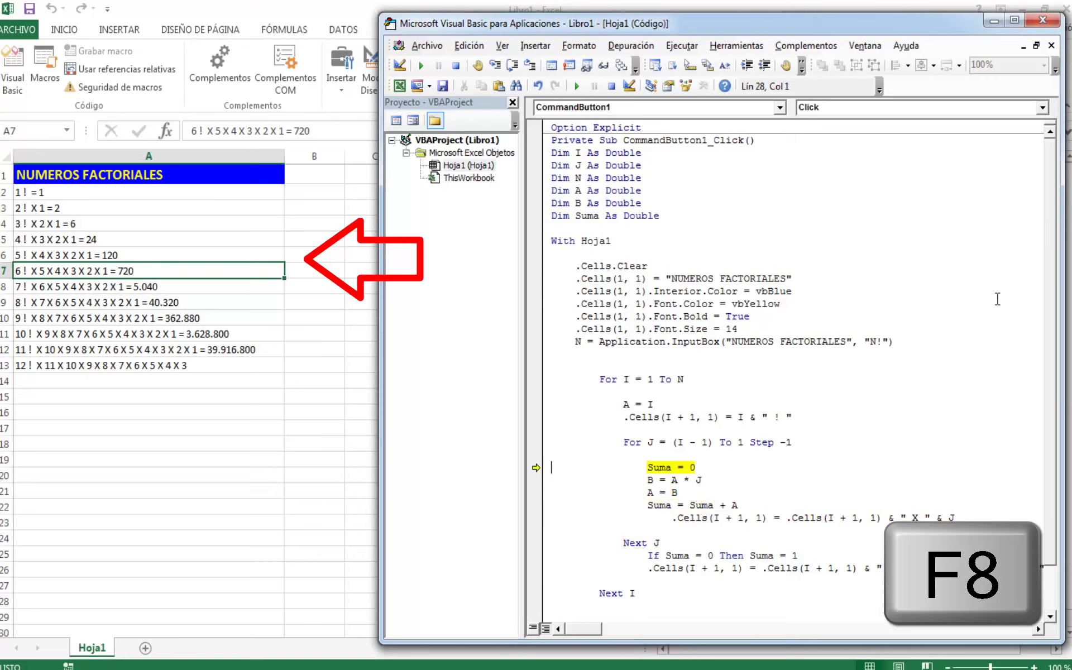
key(F8)
key(F8)
key(F8)
key(F8)
key(F8)
key(F8)
key(F8)
key(F8)
key(F8)
key(F8)
key(F8)
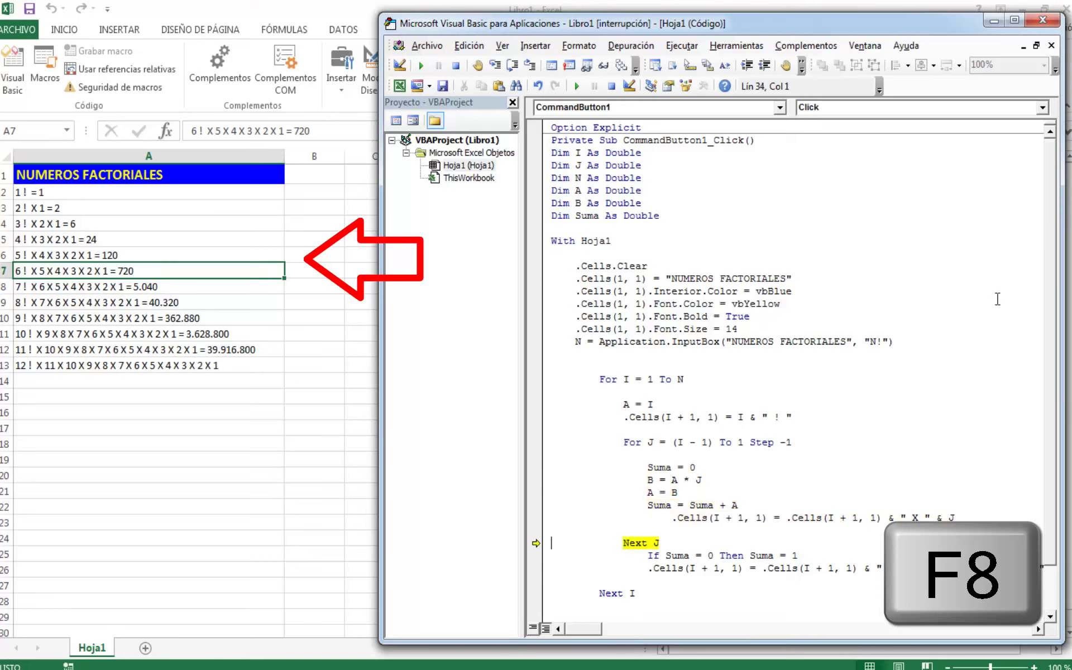
key(F8)
key(F8)
key(F8)
key(F8)
key(F8)
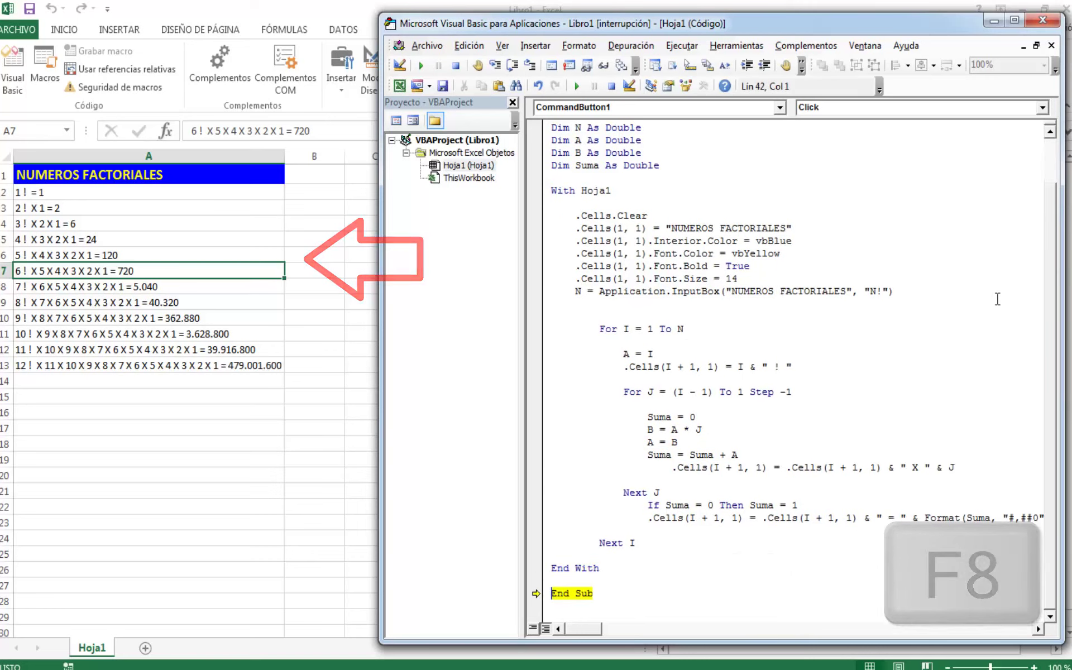
key(F8)
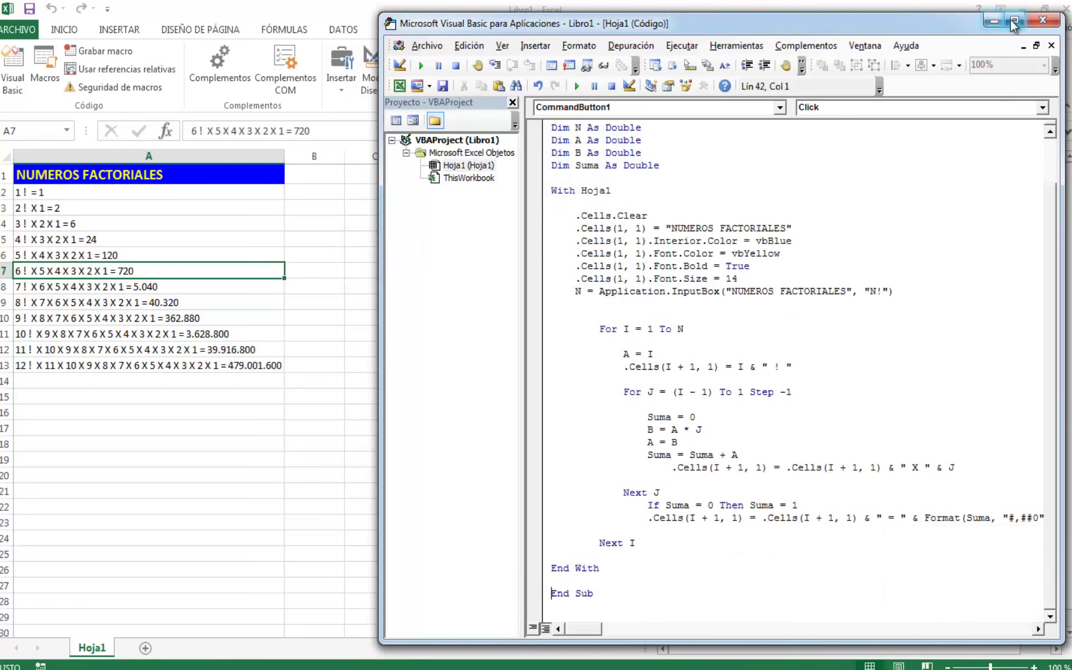
Review the factorial rows written to column A on the sheet.
click(1015, 23)
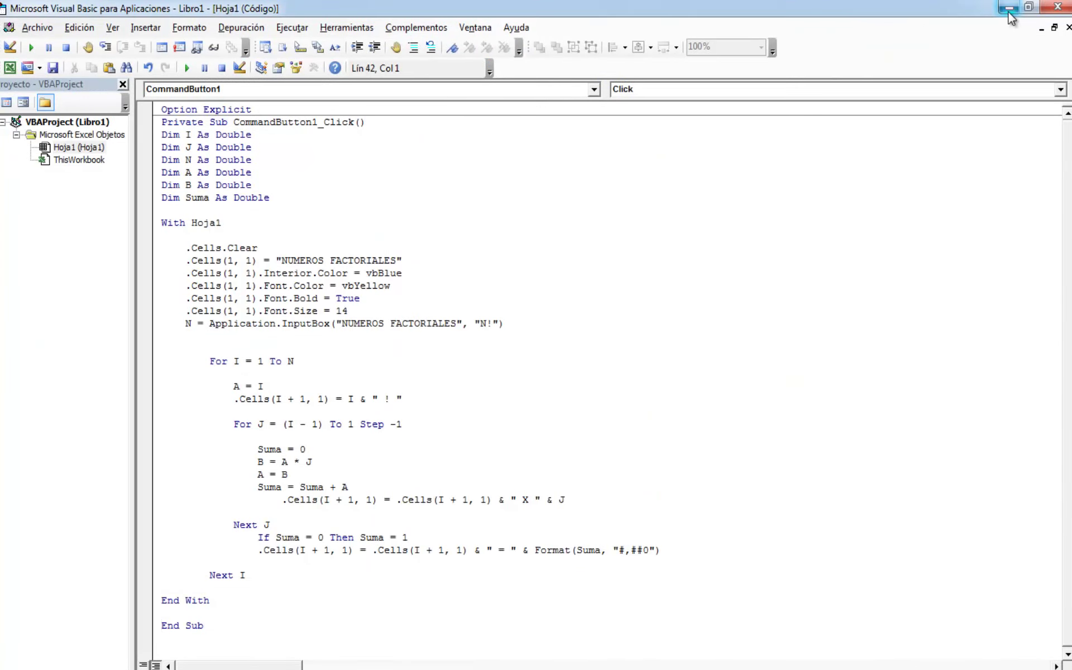
click(1007, 15)
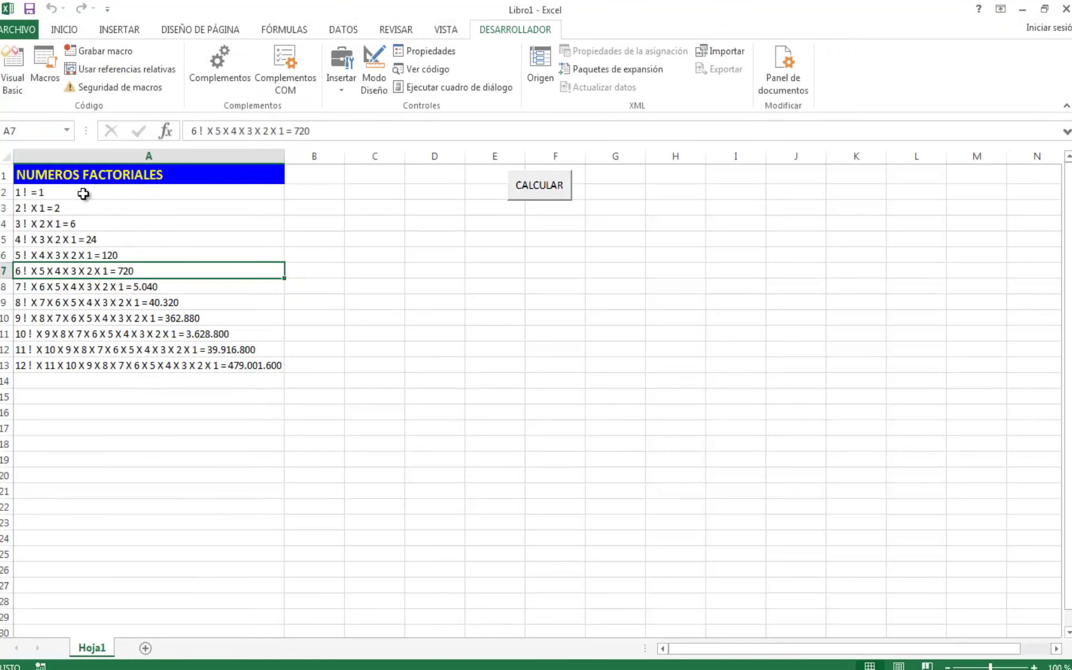
drag(85, 194, 81, 364)
click(118, 412)
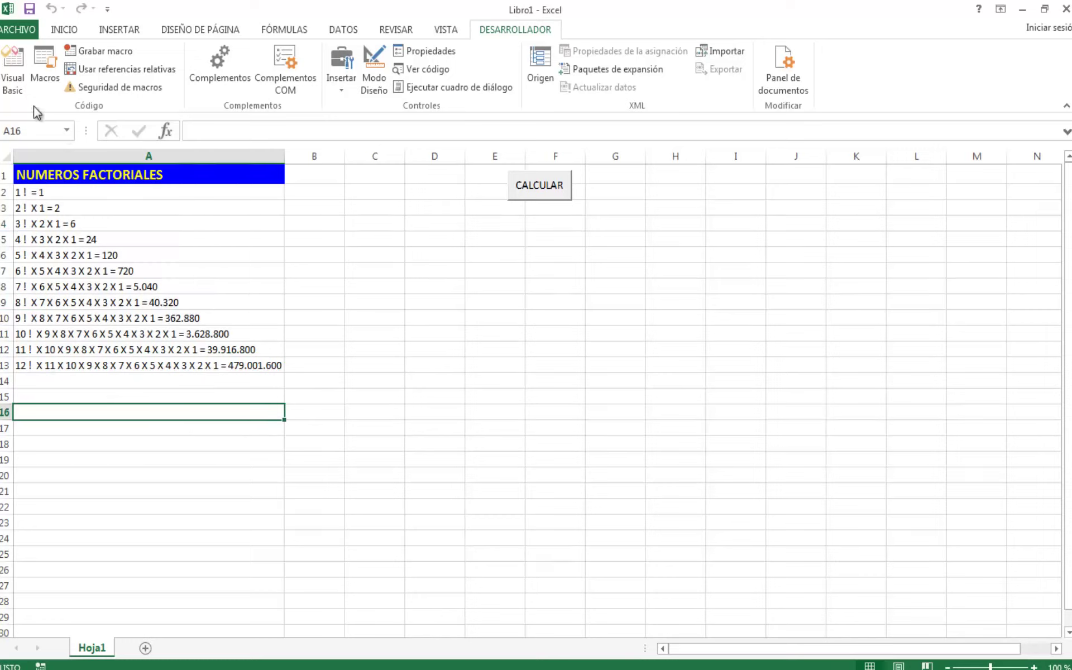
Add .Columns(1).AutoFit after the outer loop, before End With.
click(19, 89)
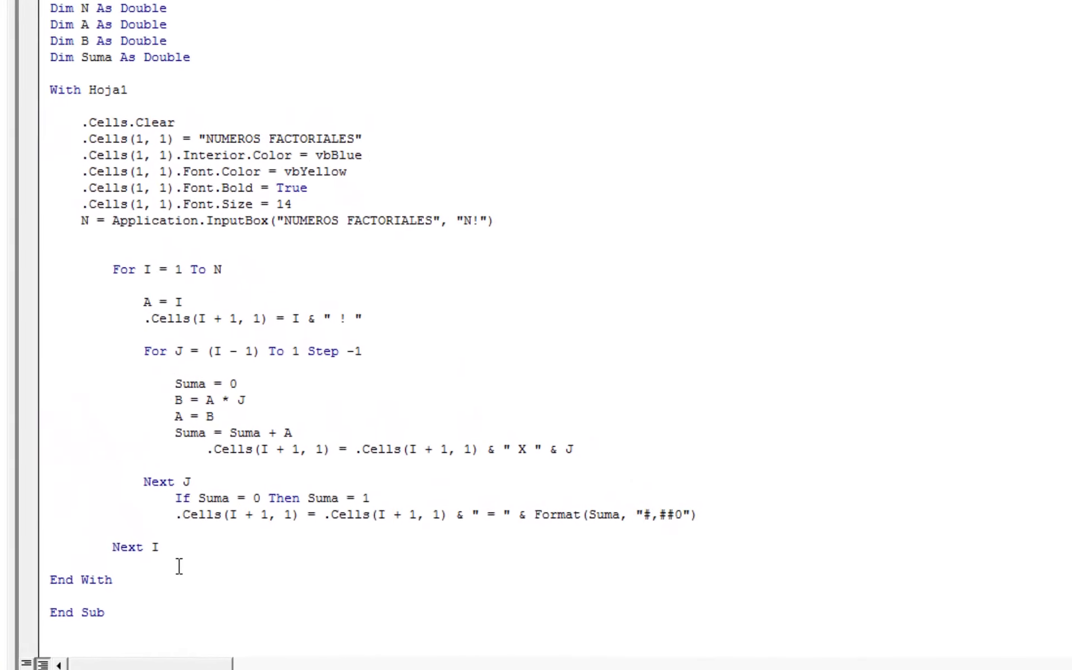
key(Tab)
key(Tab)
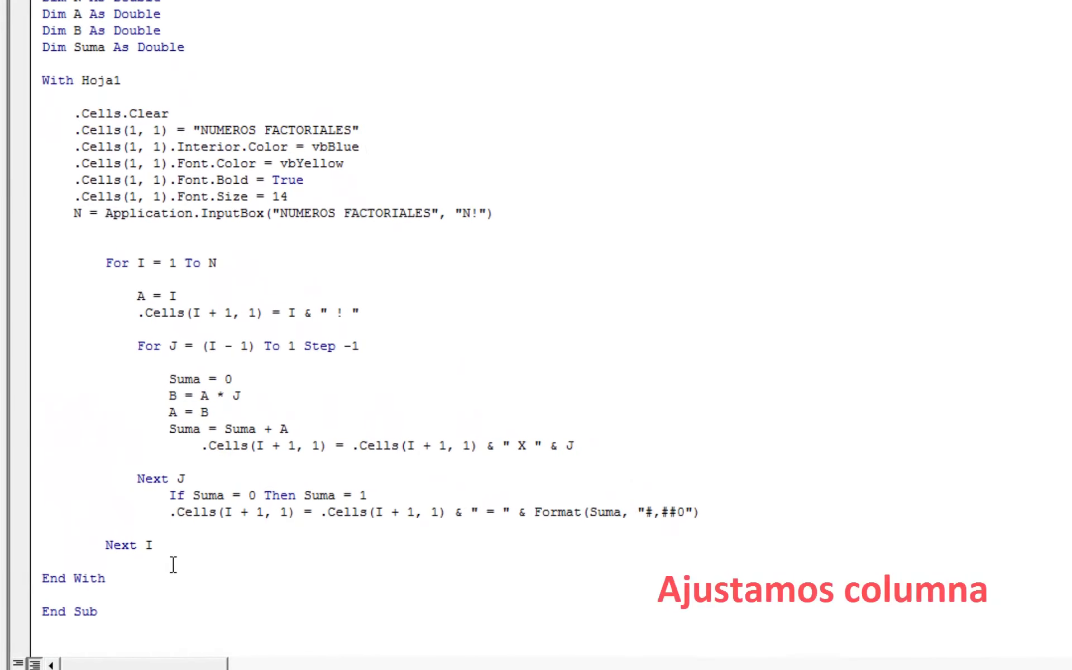
text(.col)
key(Tab)
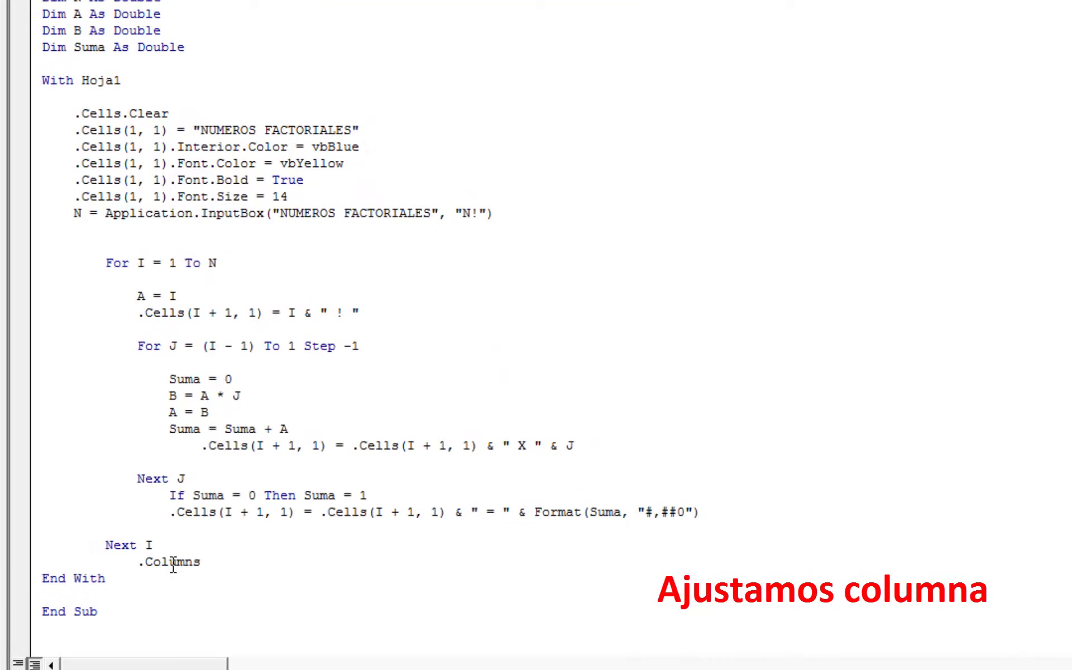
text(()1)
key(Right)
text(.AUTO)
text(FI)
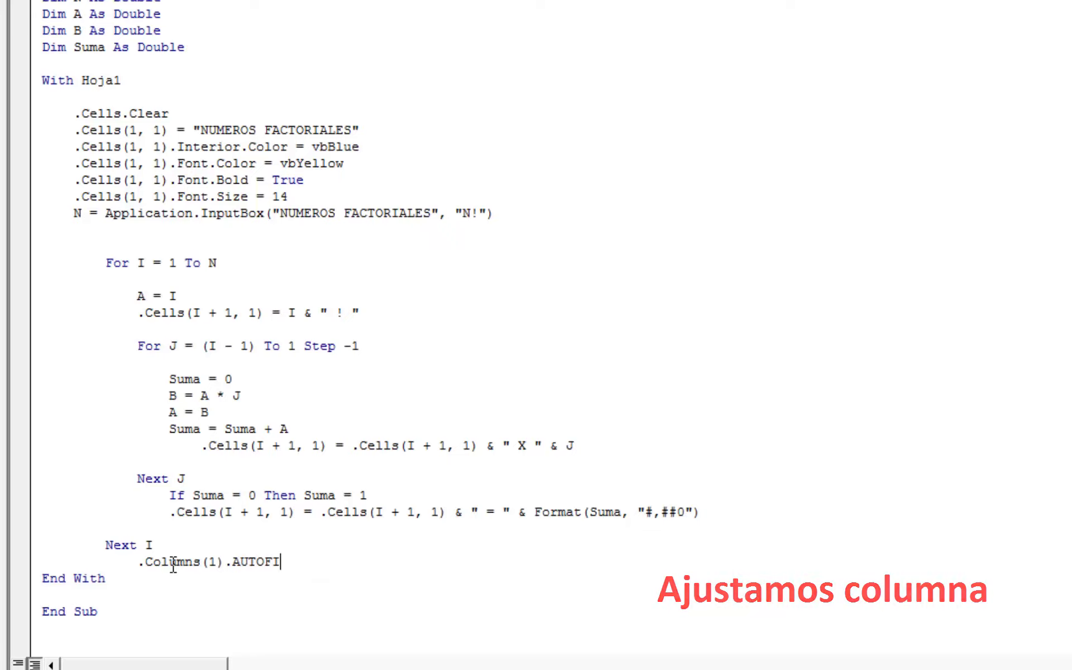
text(T)
key(Down)
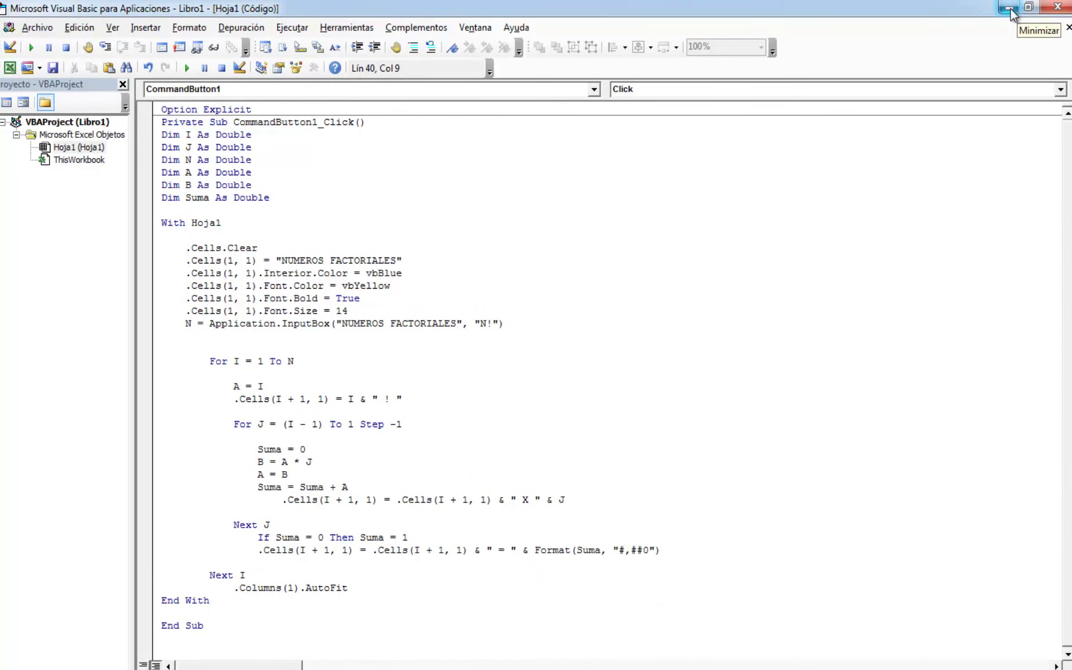
Run CALCULAR with 6, check the 1! to 6! rows, and reopen the macro code.
click(1011, 9)
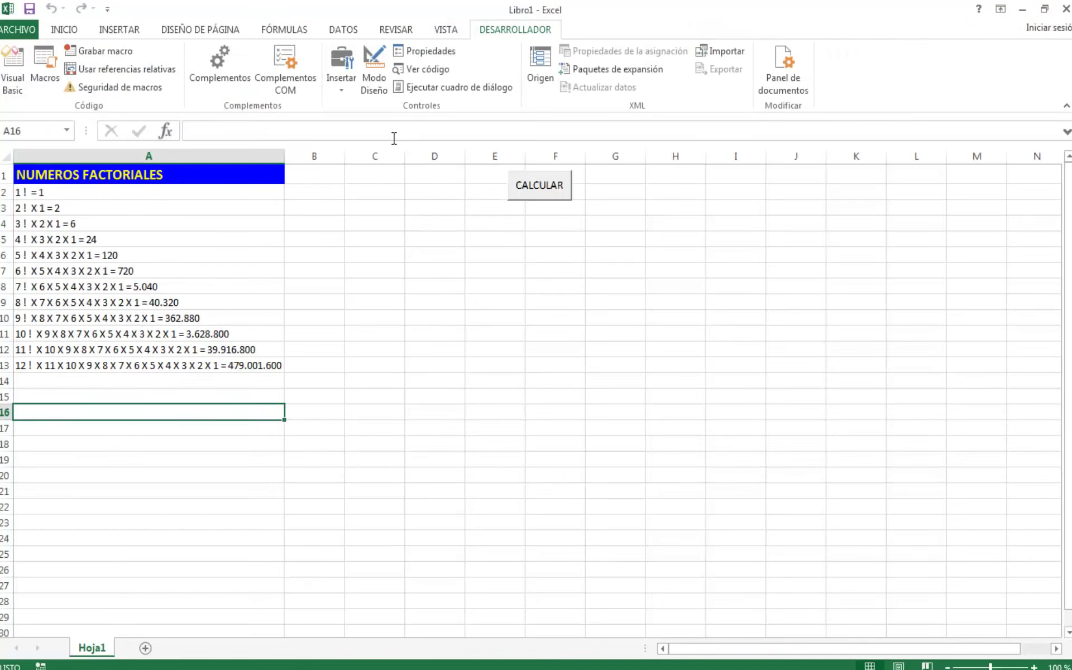
click(534, 185)
text(6)
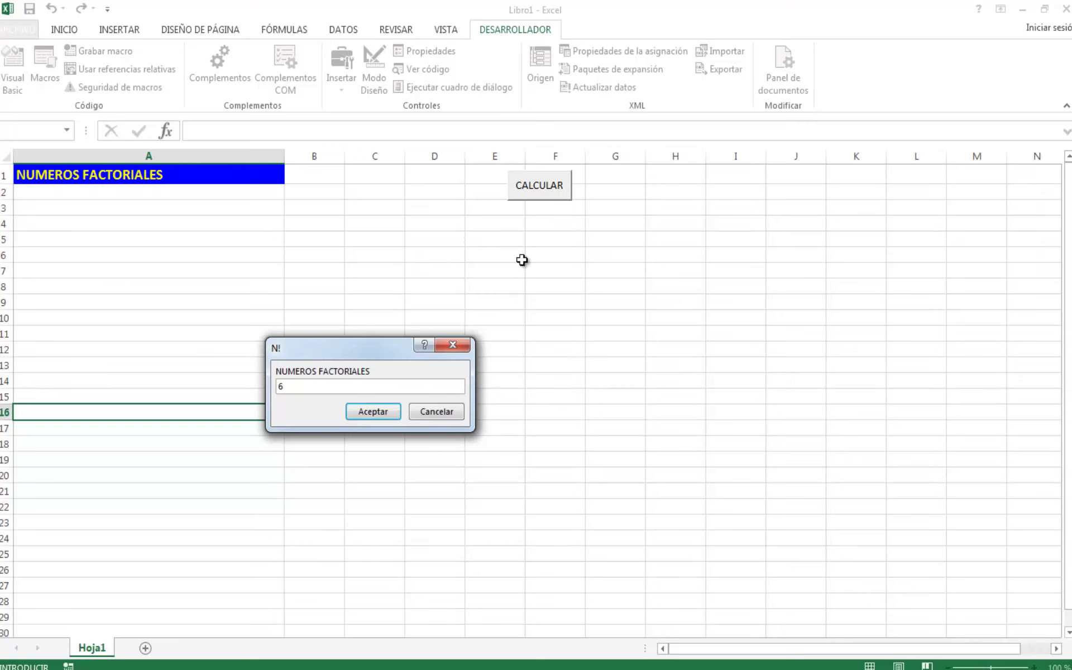
key(Return)
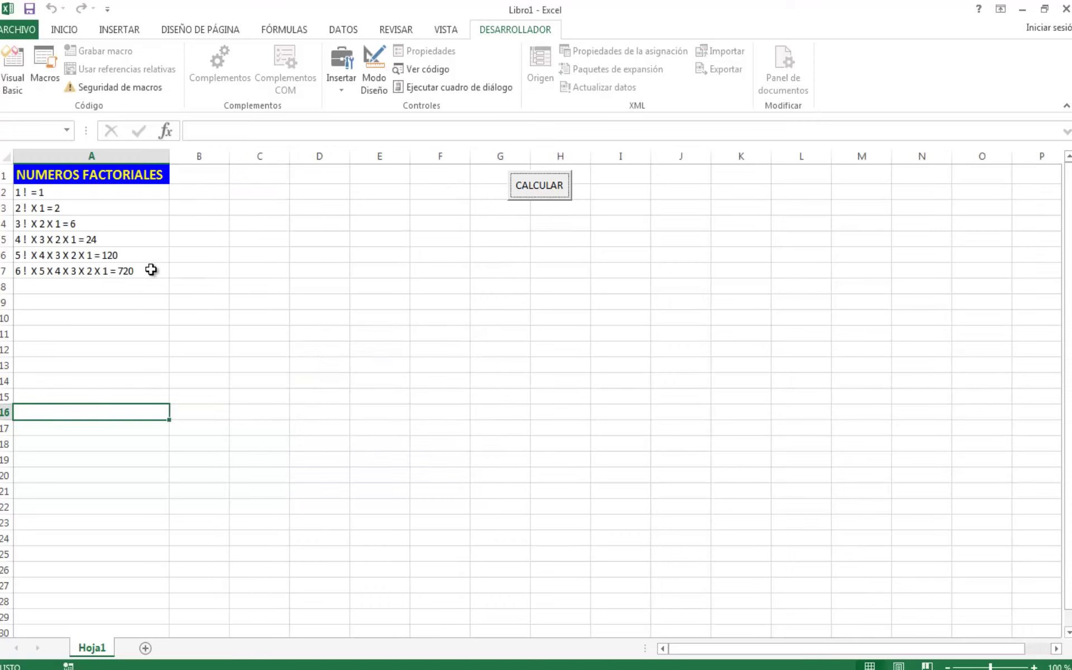
drag(105, 193, 113, 264)
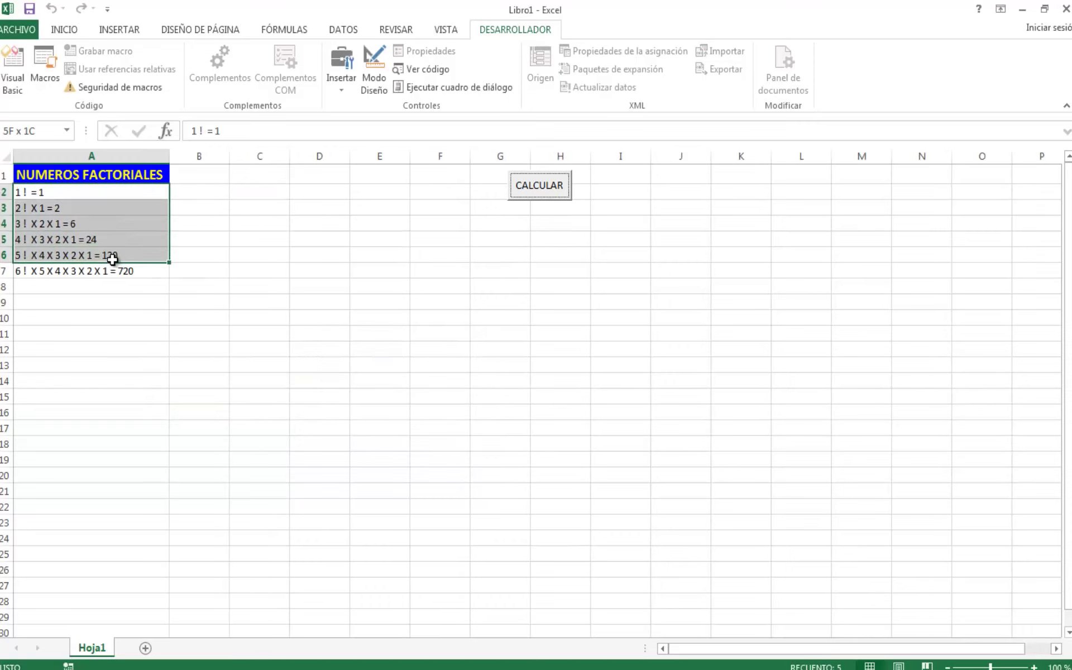
click(270, 266)
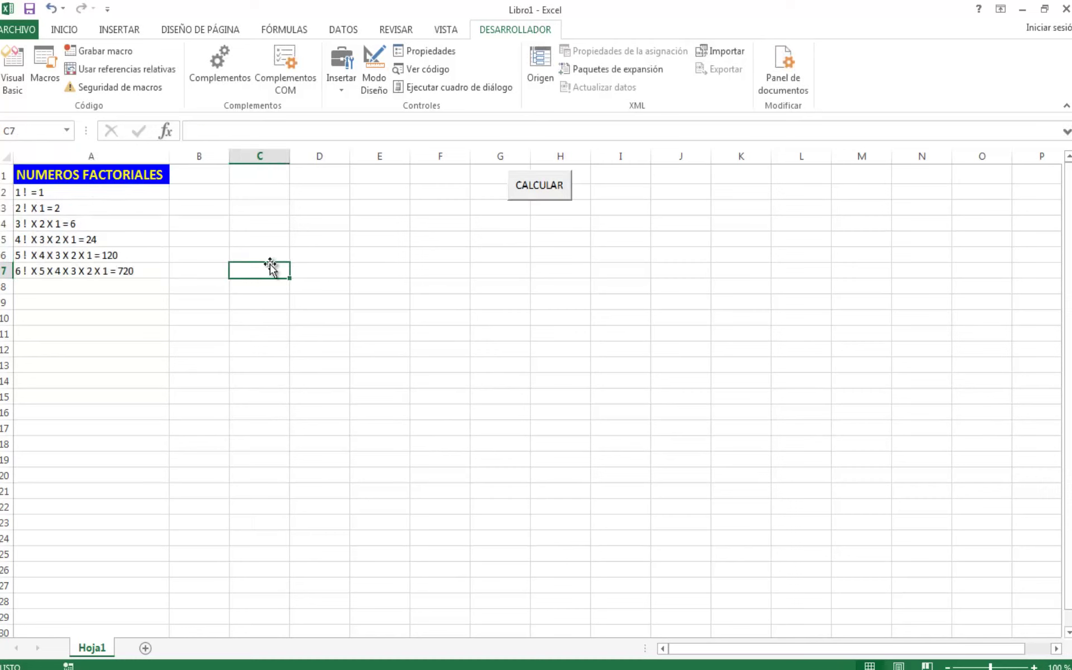
click(15, 84)
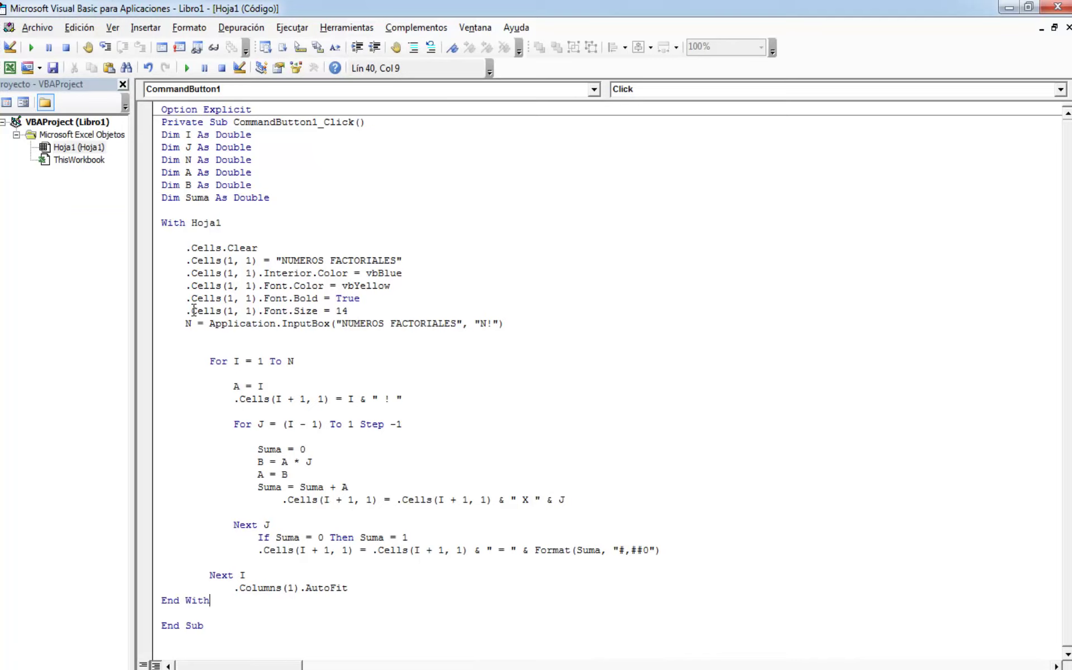
Delete (1, 1) from the .Font.Size line, then rerun CALCULAR with 15 to list 1! through 15!
drag(221, 311, 258, 311)
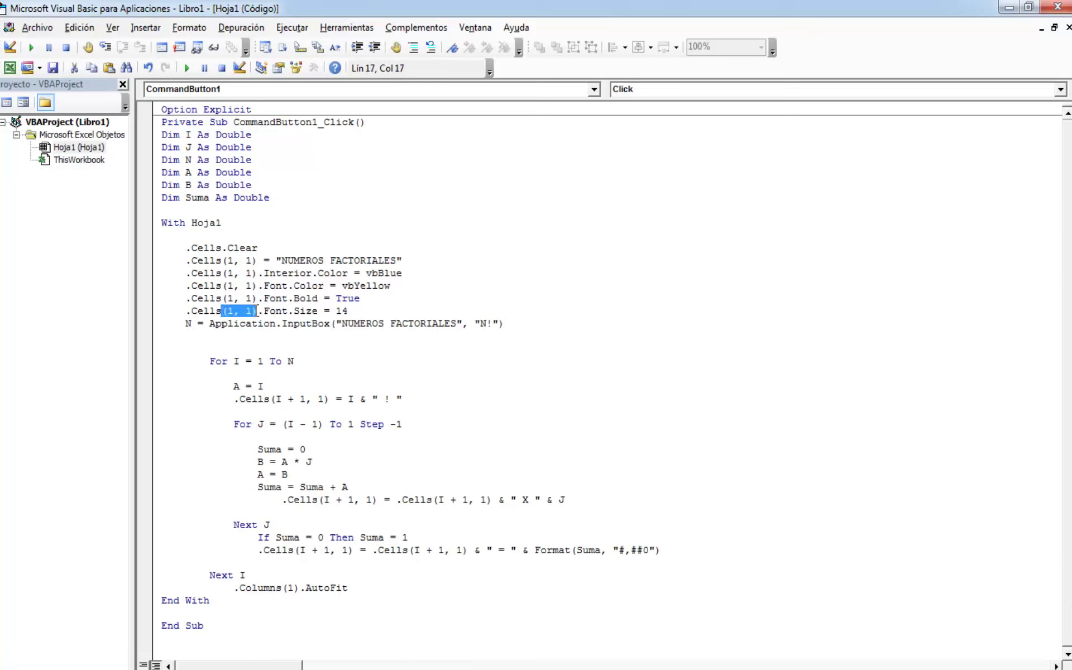
key(Delete)
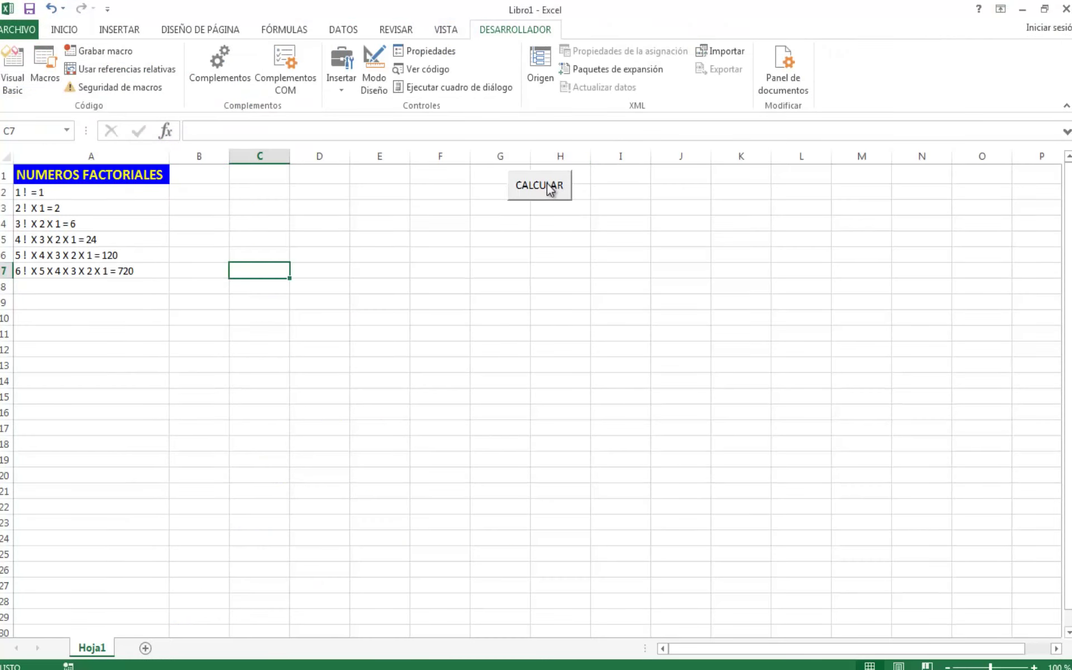
click(541, 189)
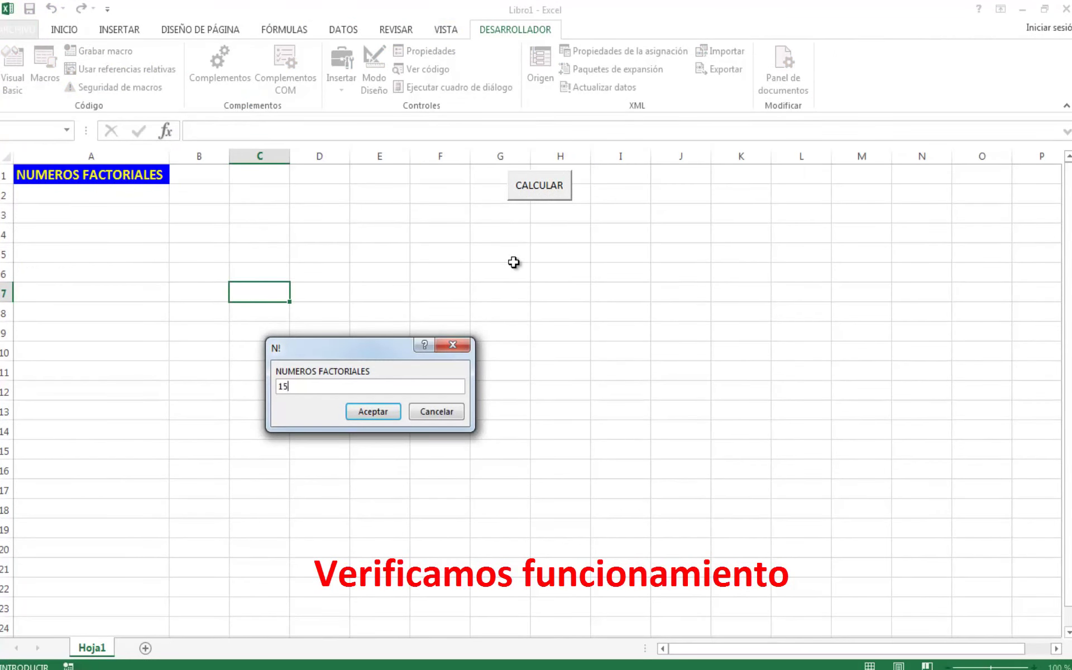
key(Return)
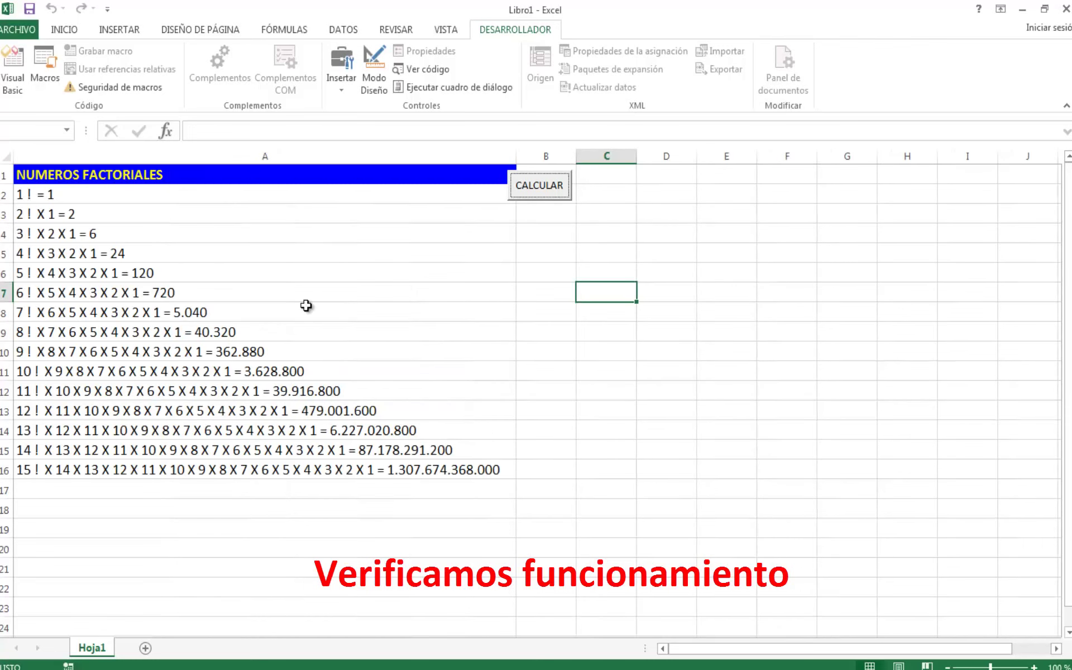
drag(164, 191, 172, 469)
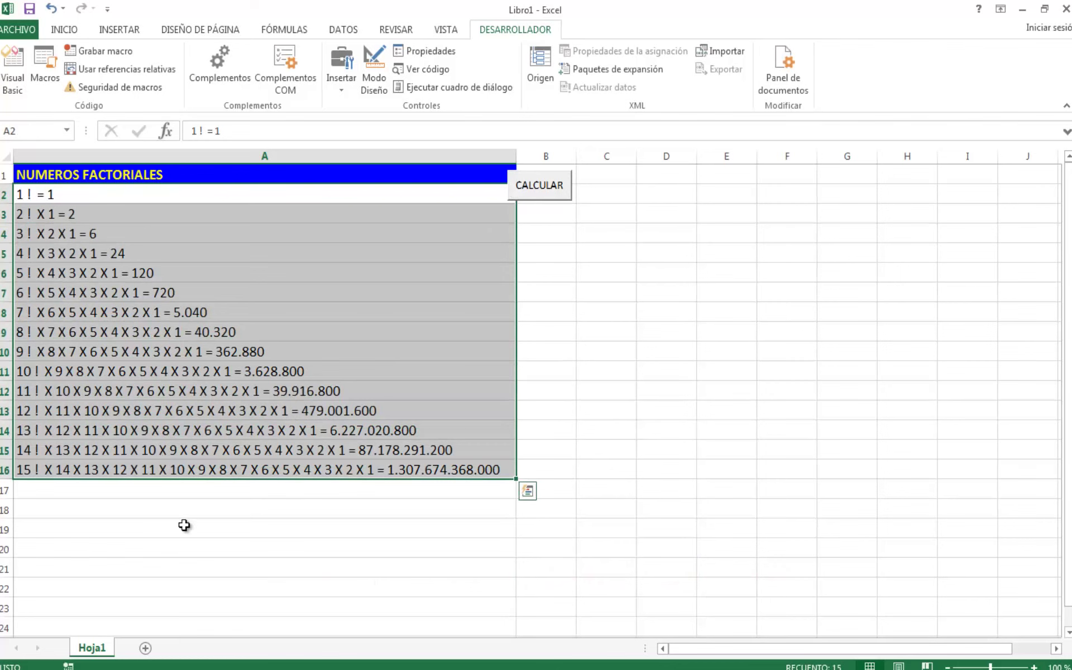
click(187, 544)
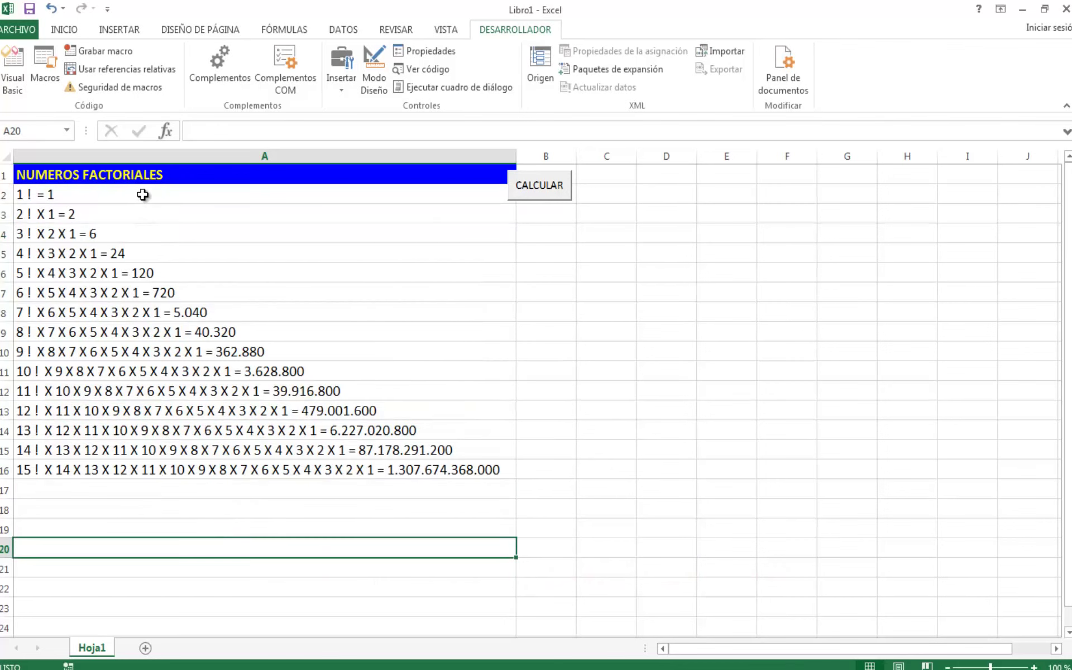
drag(144, 195, 157, 464)
click(372, 253)
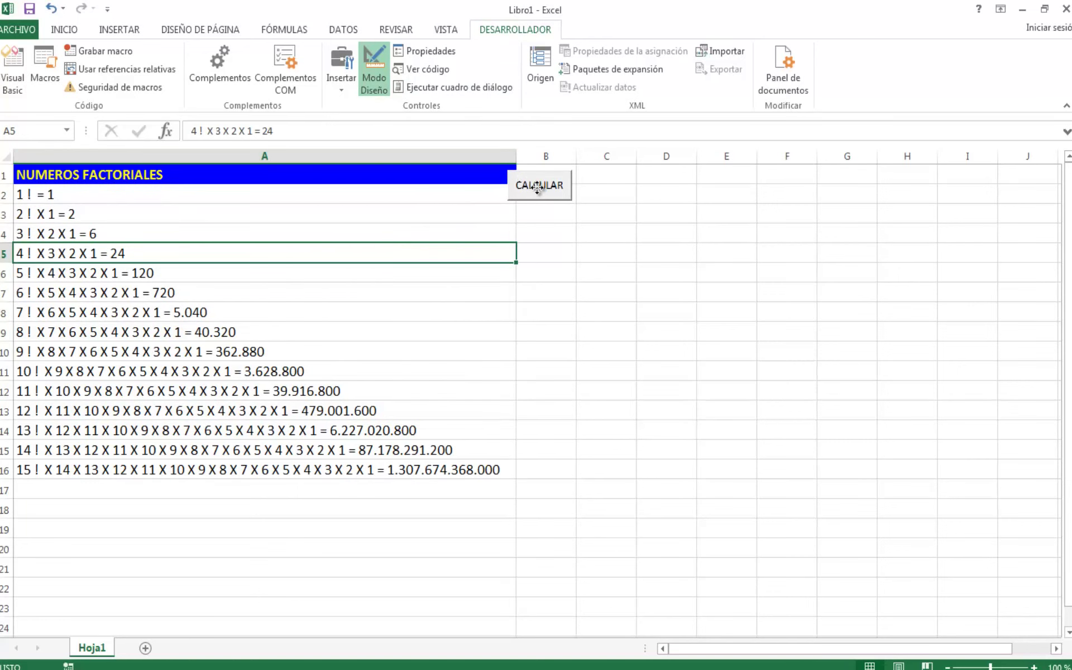
Move the CALCULAR button into column B, leave design mode, and test it with 4.
drag(517, 170, 532, 170)
click(389, 92)
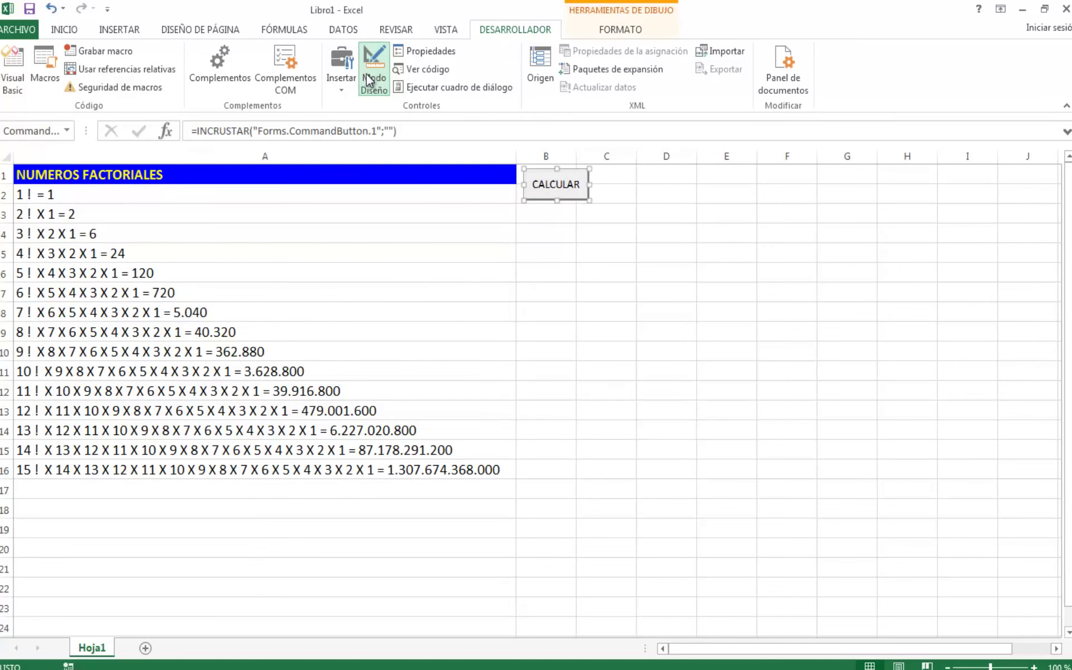
click(574, 189)
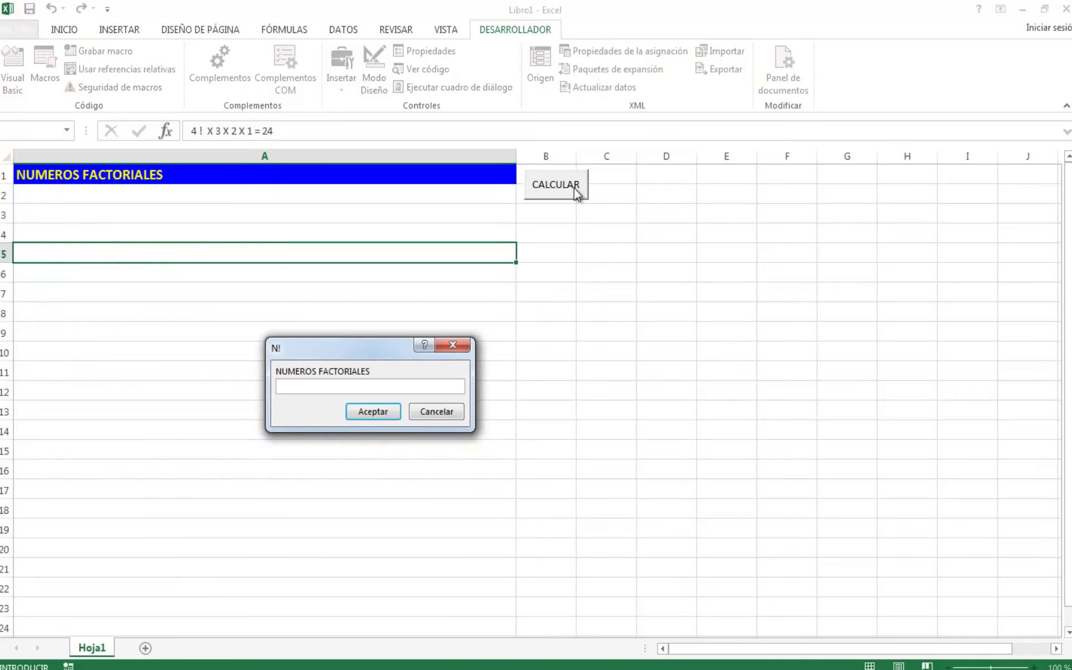
text(4)
key(Return)
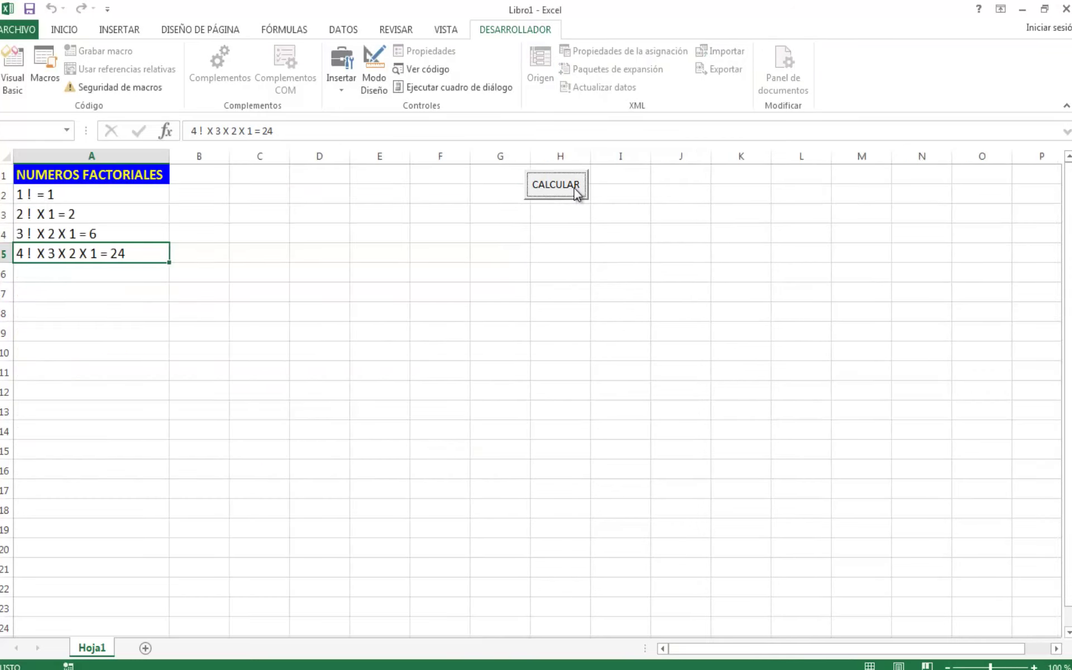
drag(67, 195, 69, 253)
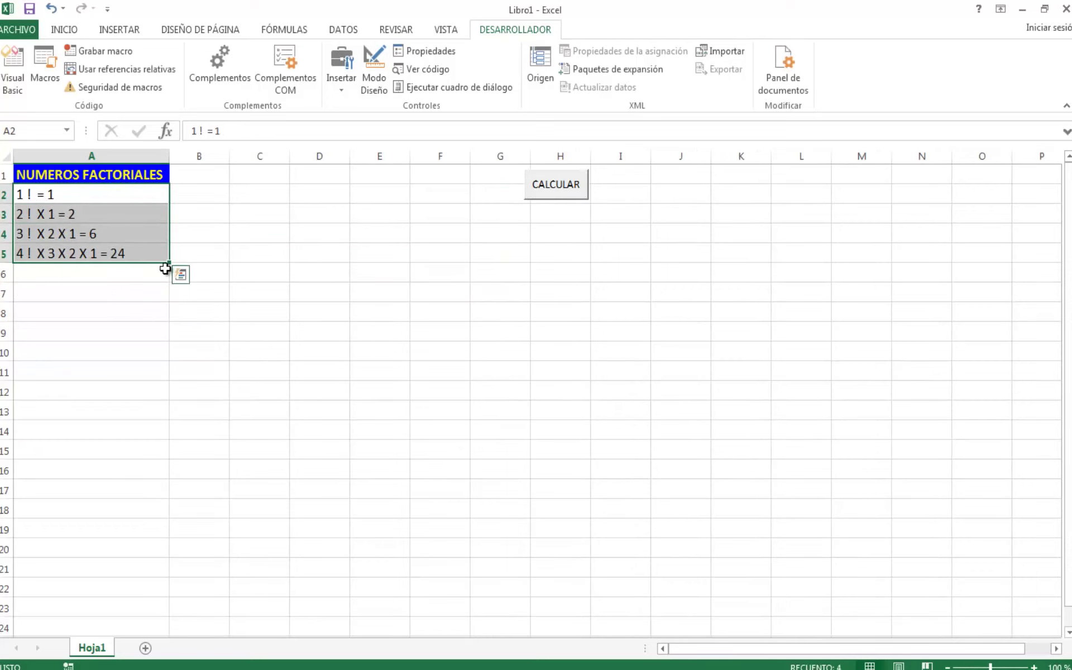
click(121, 279)
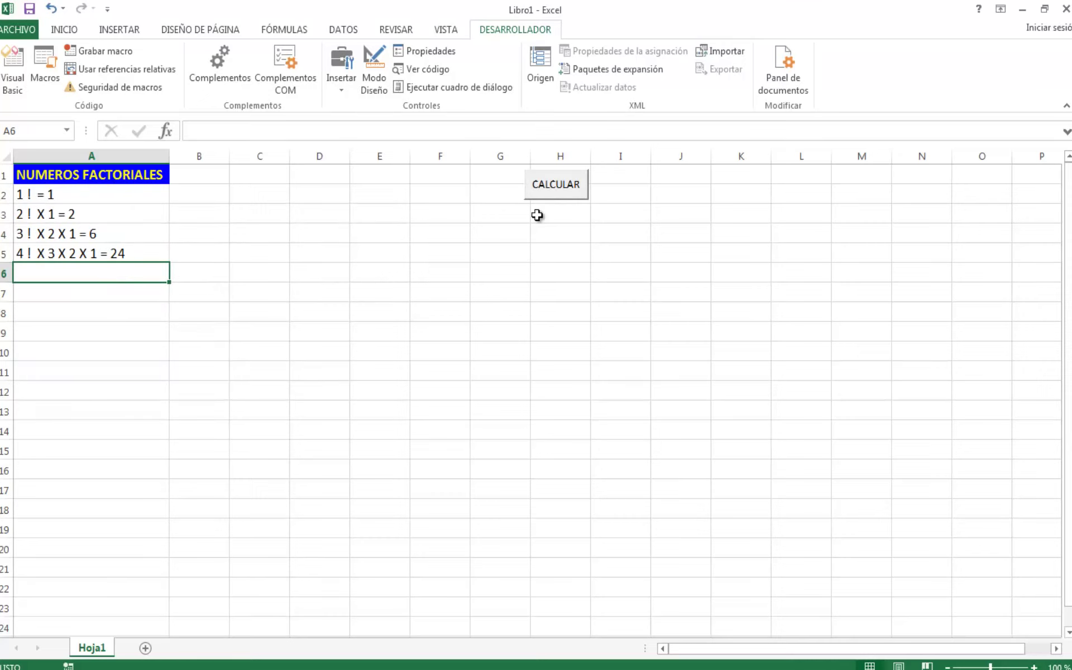
Rerun CALCULAR with 13, listing 1! through 13! ending 6.227.020.800.
click(557, 189)
text(13)
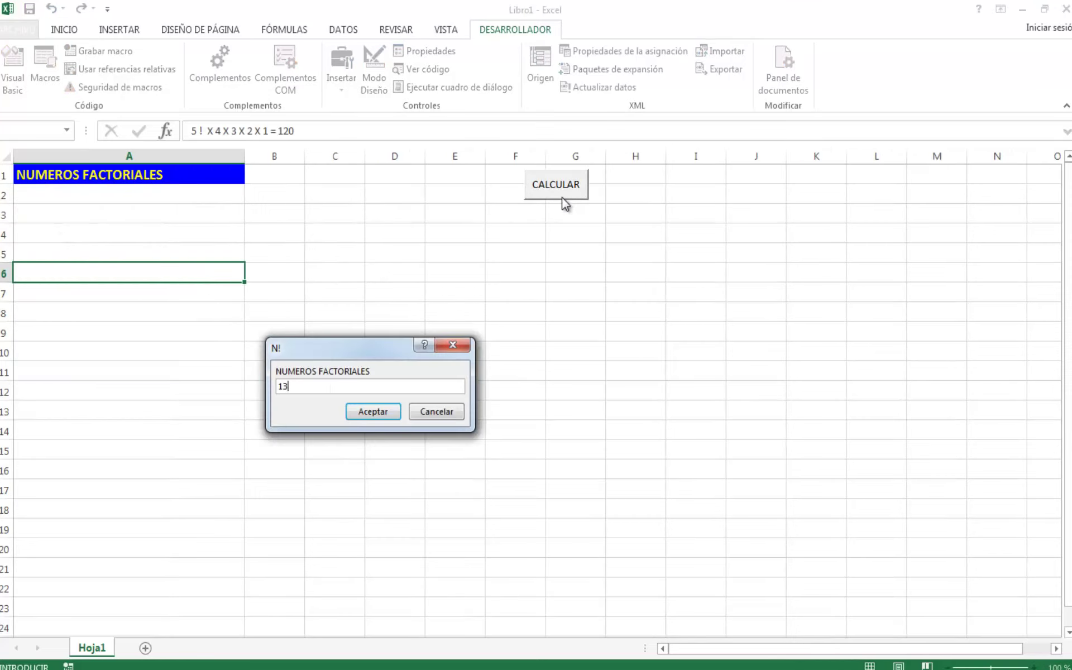
key(Return)
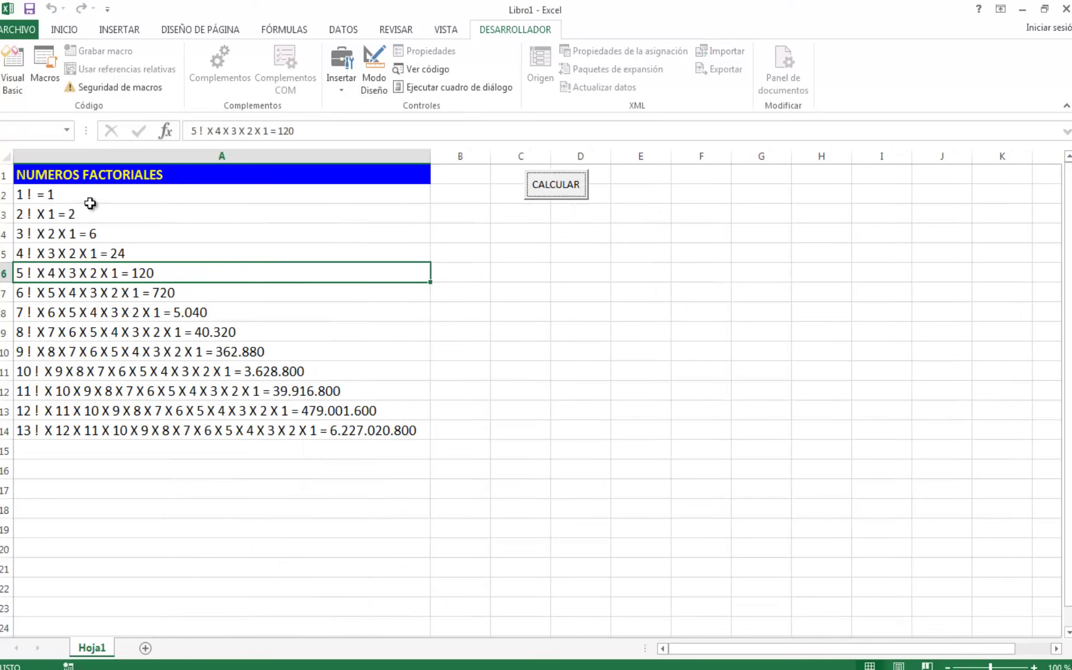
drag(85, 195, 88, 431)
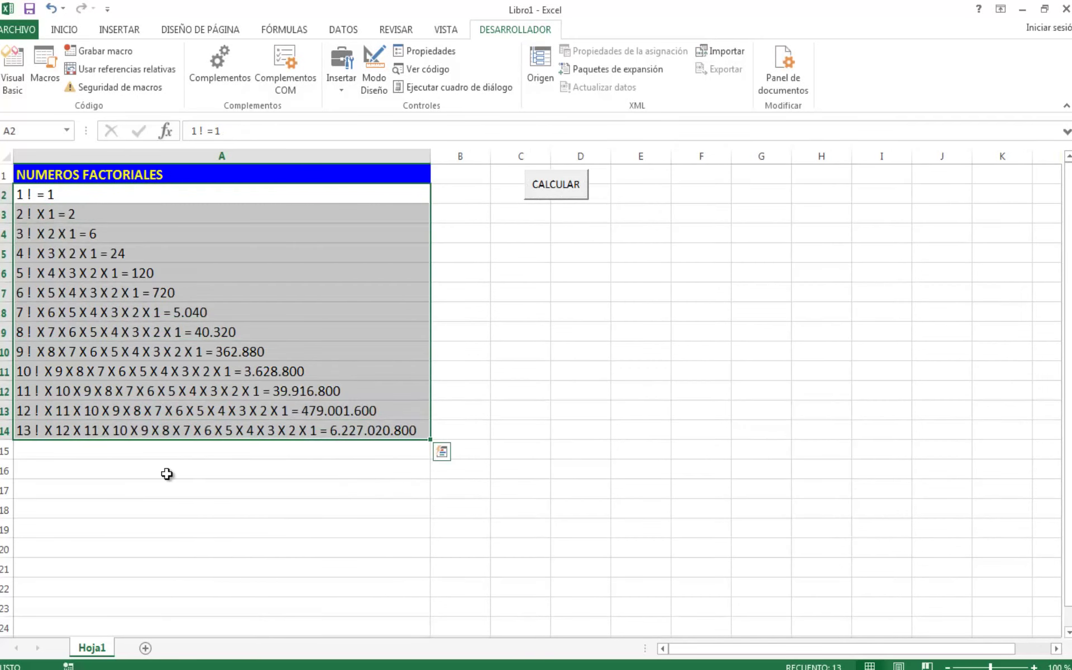
click(307, 338)
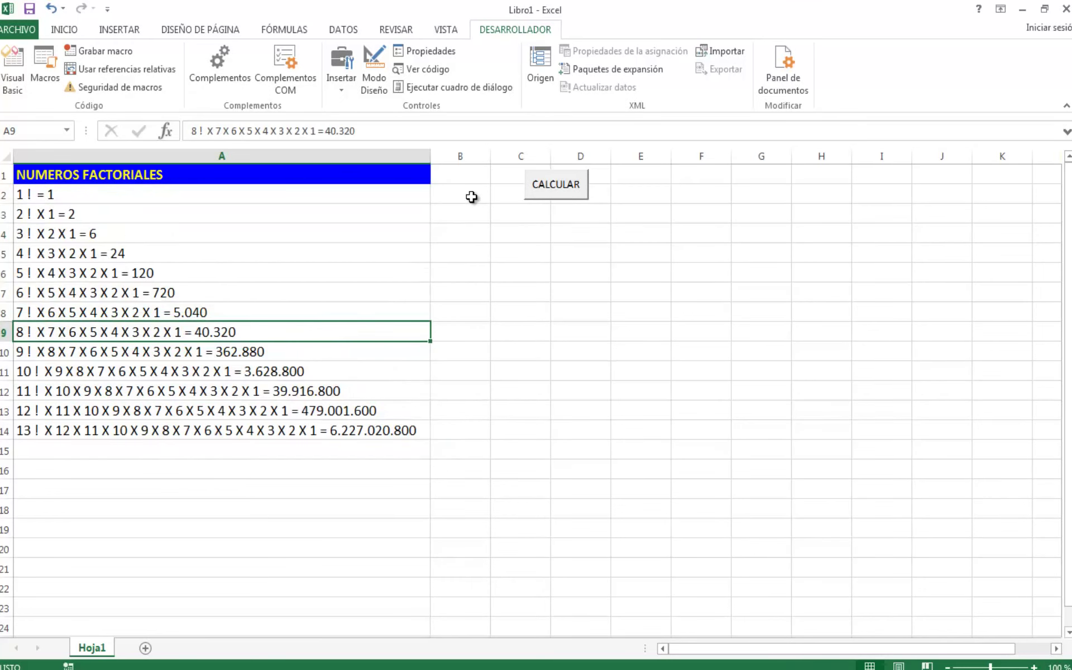
Shift the CALCULAR button further right to columns D–E.
click(373, 66)
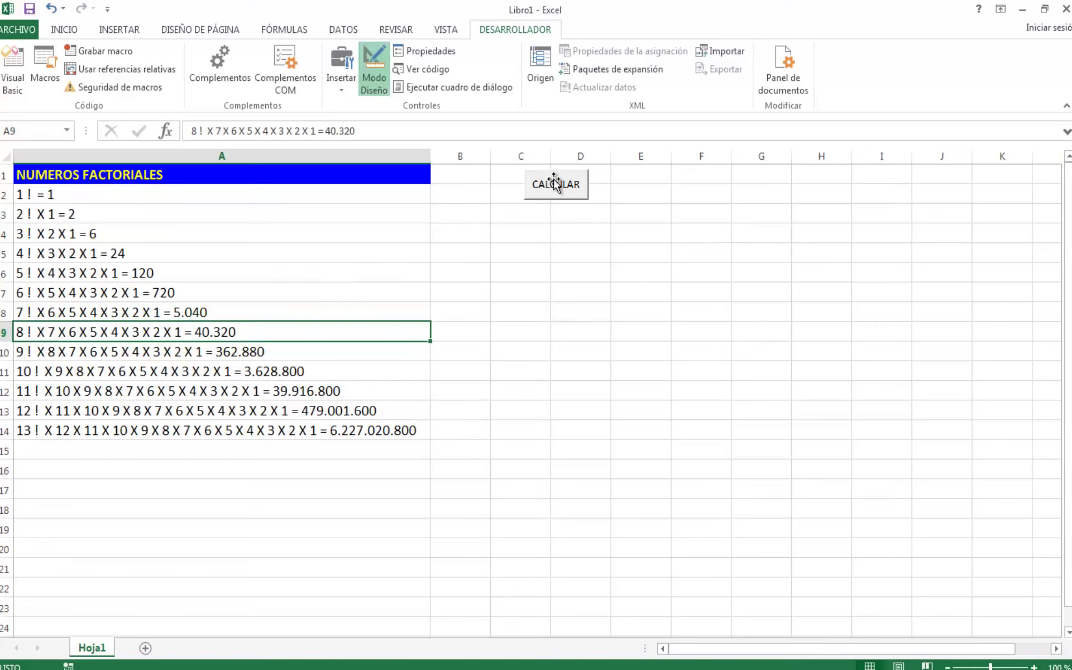
drag(554, 183, 614, 180)
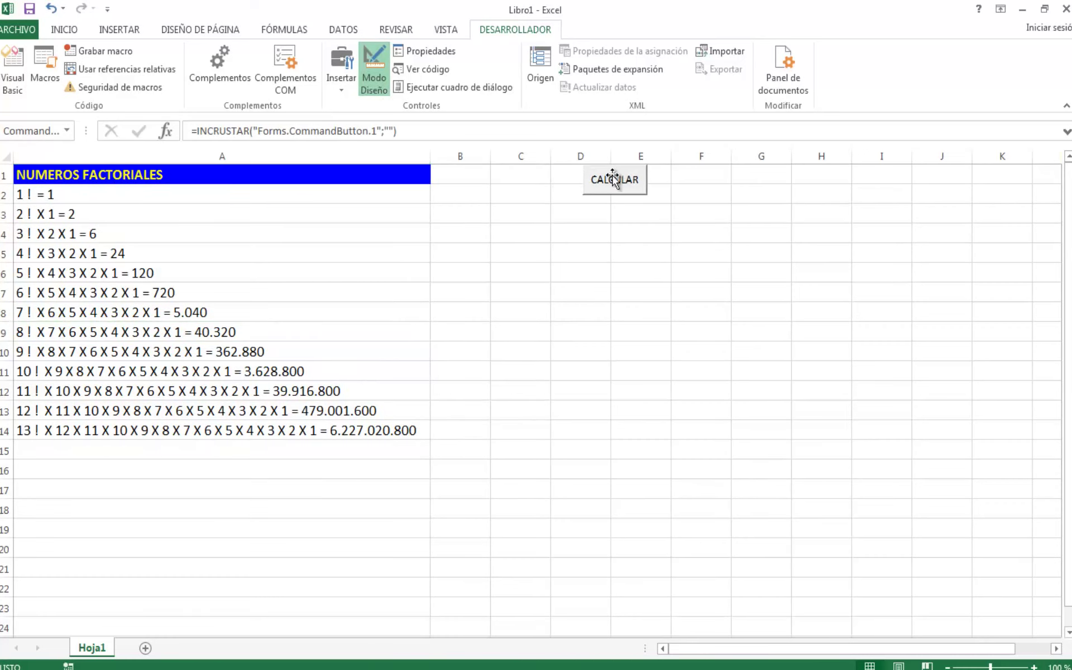
click(374, 83)
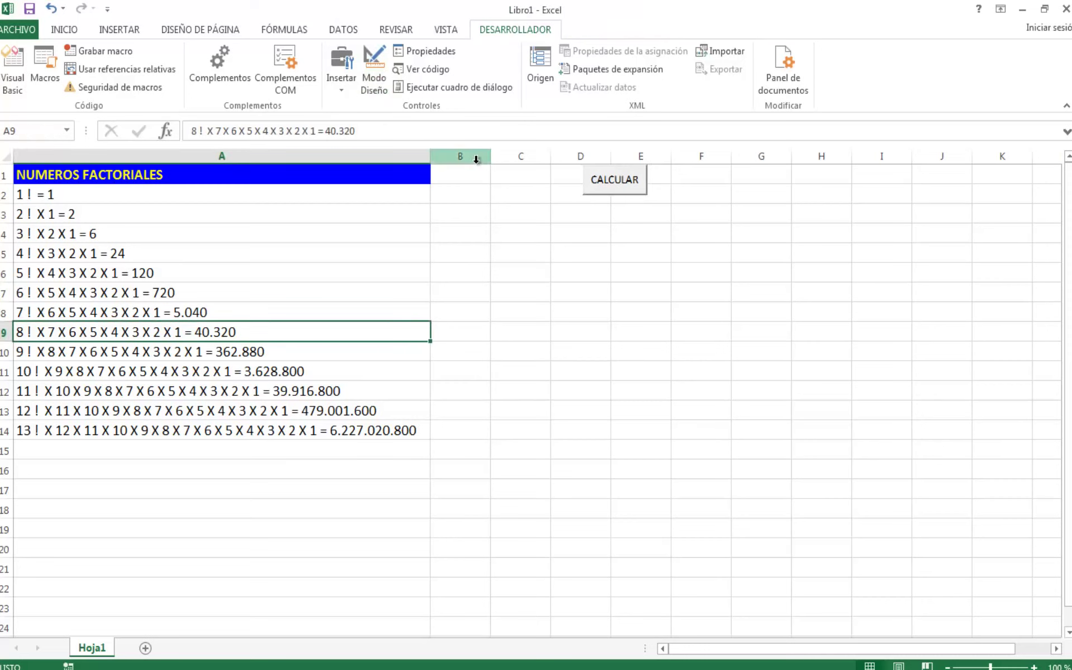
Enter 1 in B2 and 2 in B3, selecting them as a counting pattern down column B.
click(463, 192)
text(1)
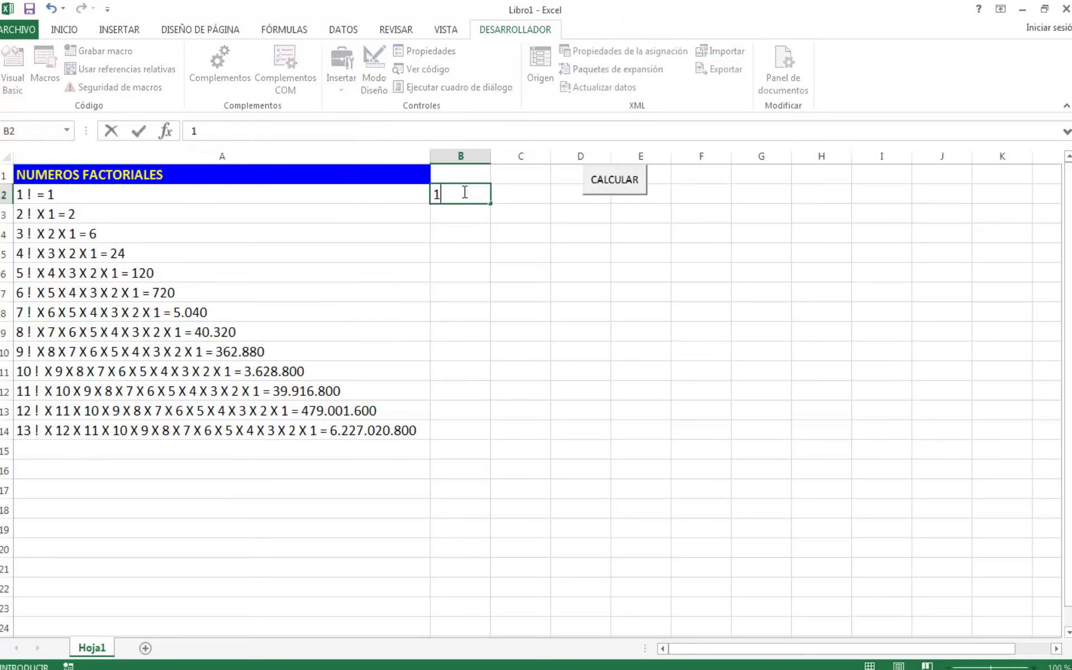
key(Return)
text(2)
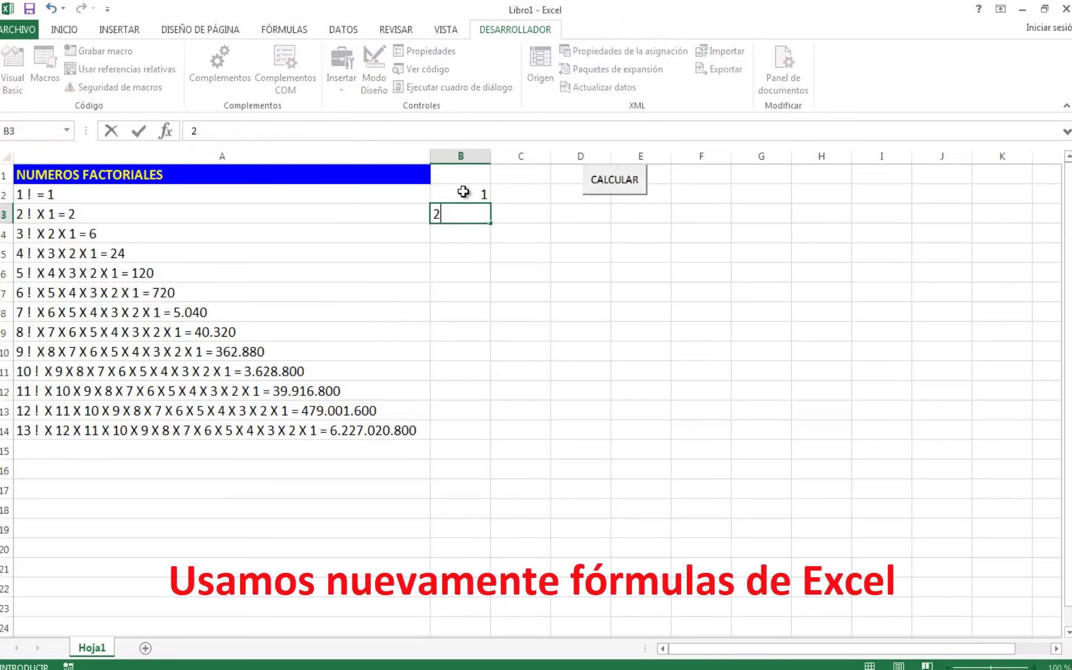
key(Return)
mouse_move(465, 200)
mouse_down()
mouse_move(483, 214)
mouse_move(500, 438)
mouse_up()
Finish numbering B2:B14, enter =FACT(B2) in C2 and copy it down to C14.
click(528, 193)
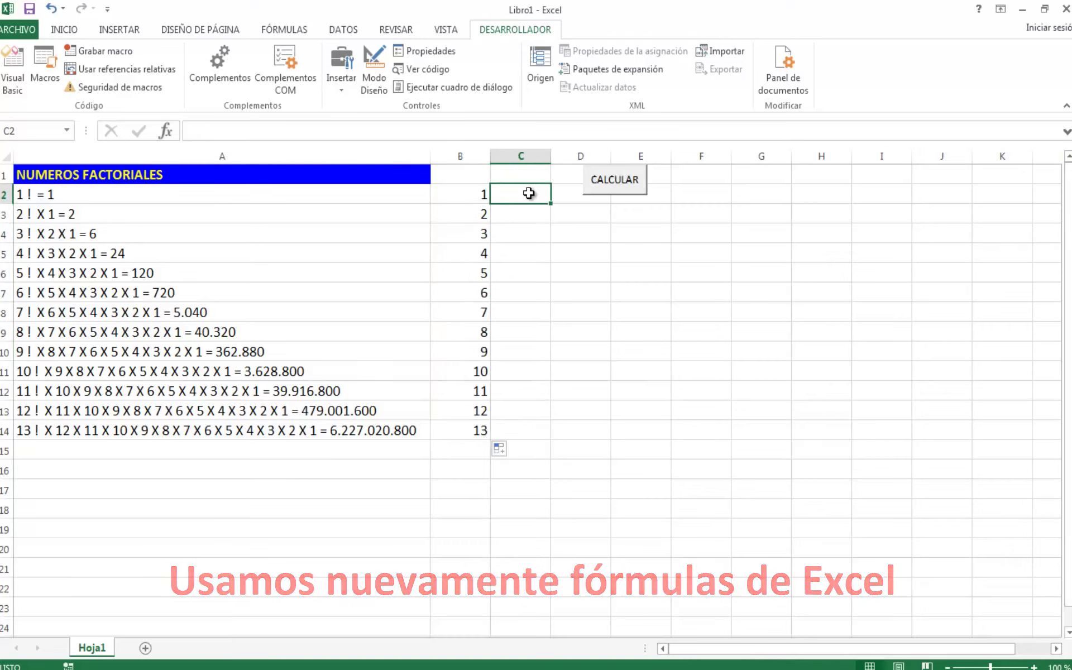
text(=F)
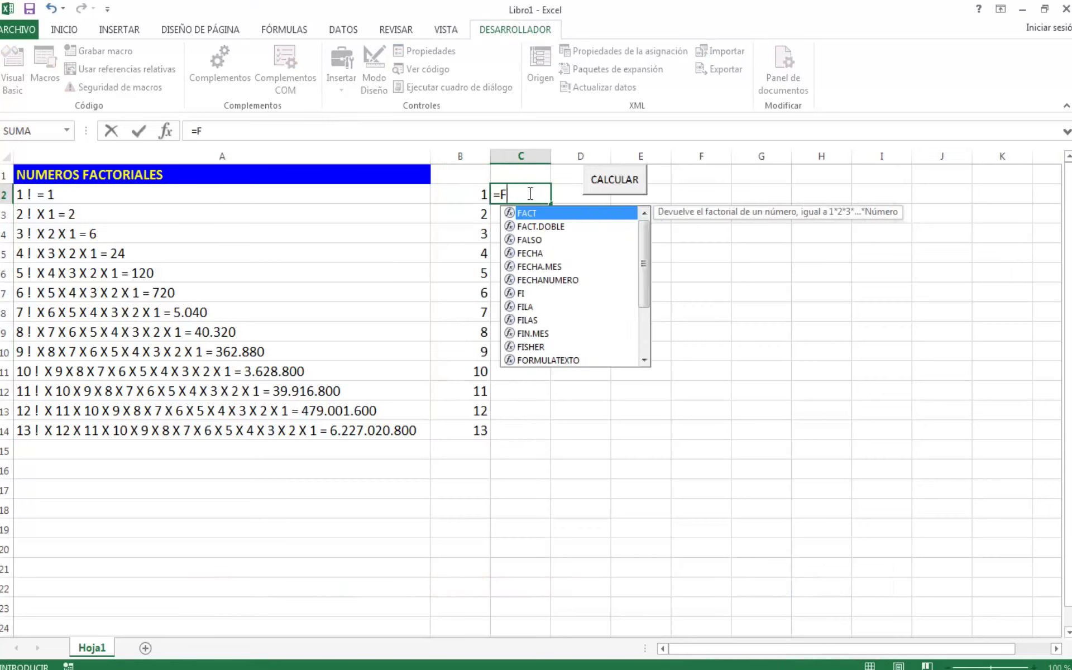
text(ACT()
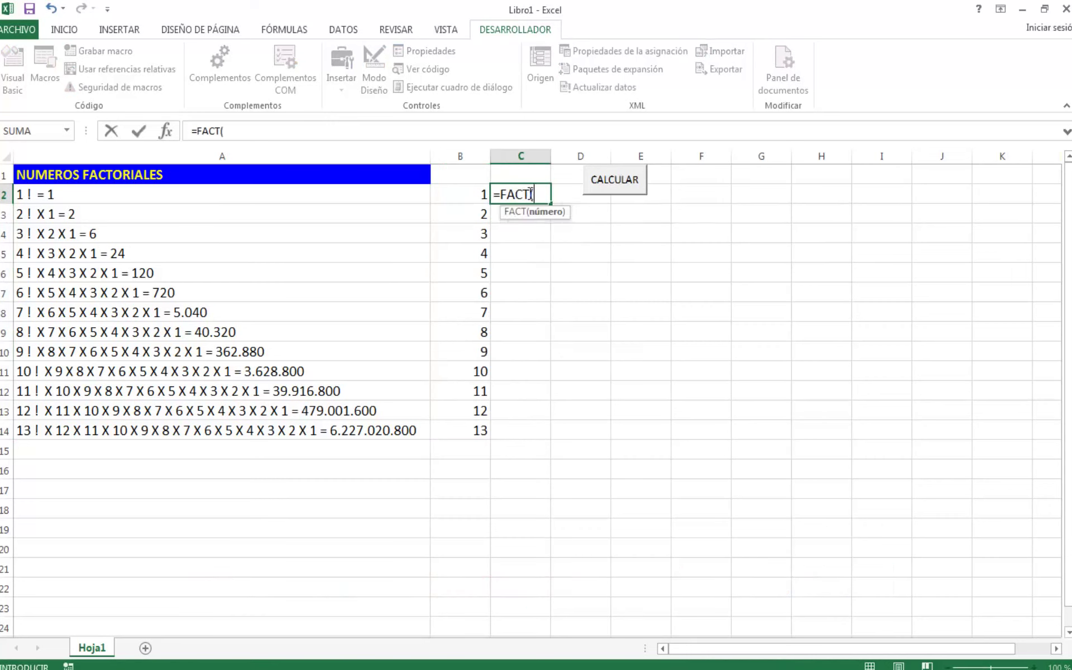
click(461, 194)
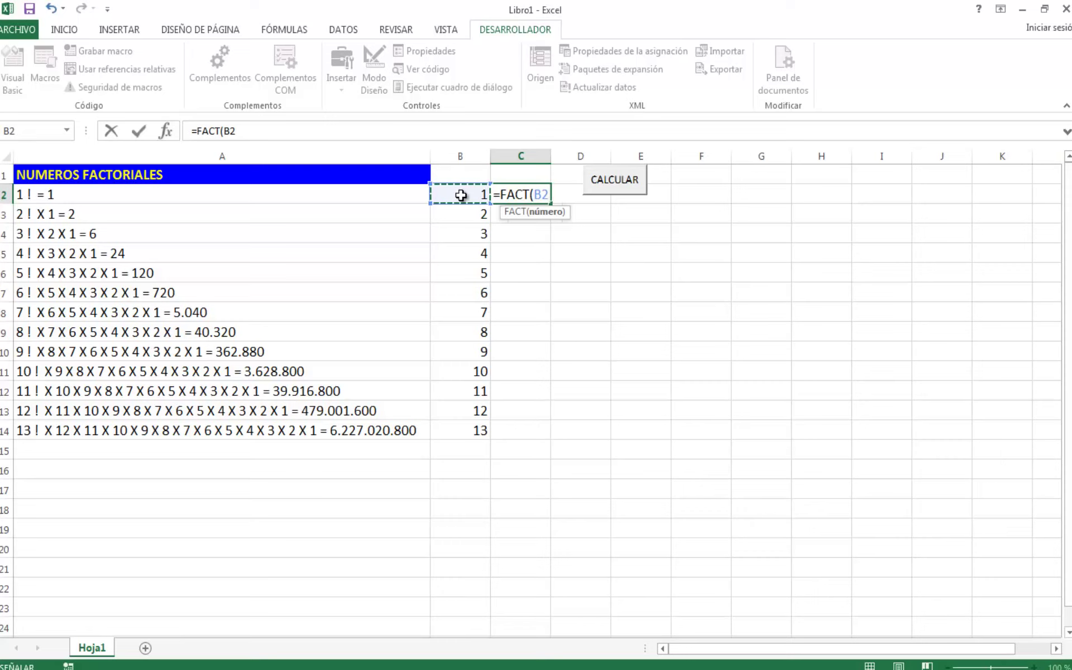
text())
key(Return)
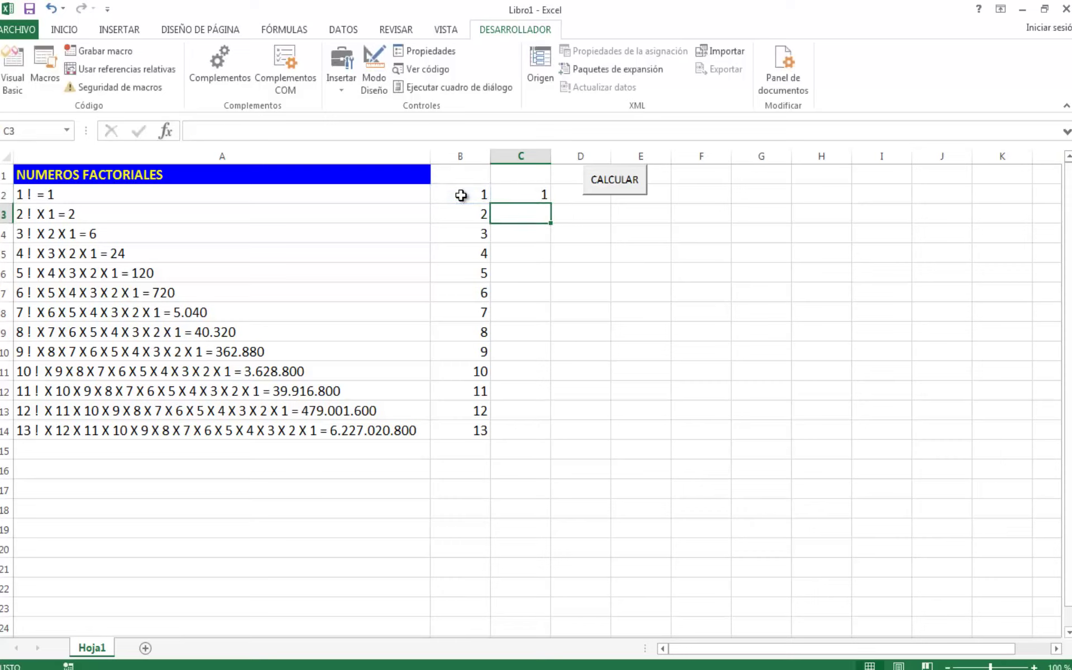
click(533, 199)
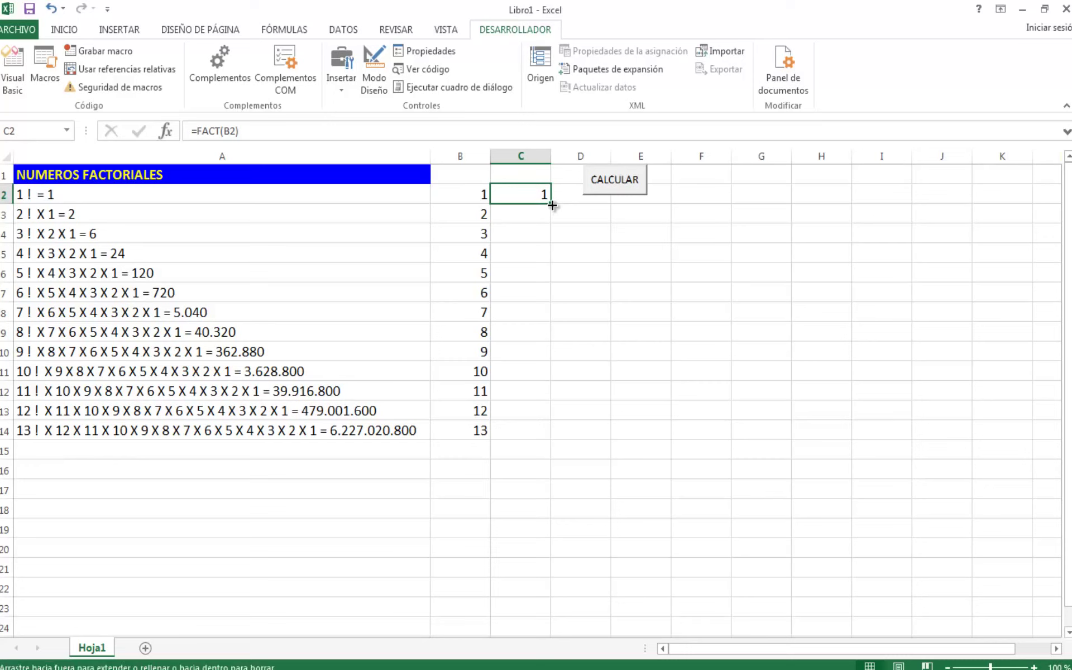
double_click(552, 205)
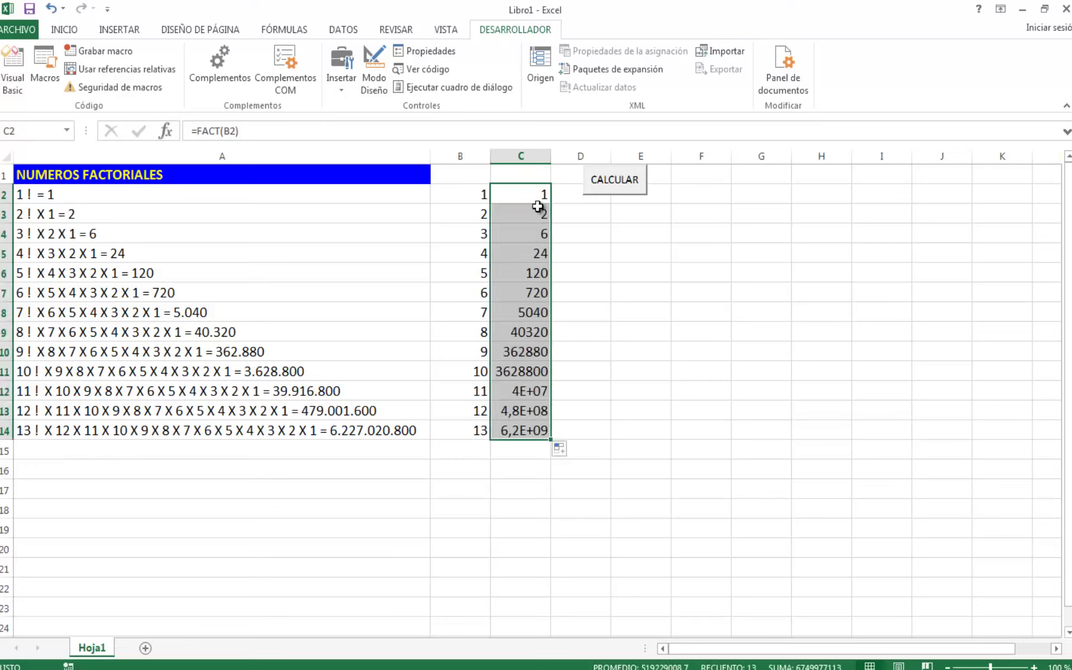
Format C2:C14 as Number with thousands separators and 0 decimals, so 13! shows 6.227.020.800.
right_click(530, 204)
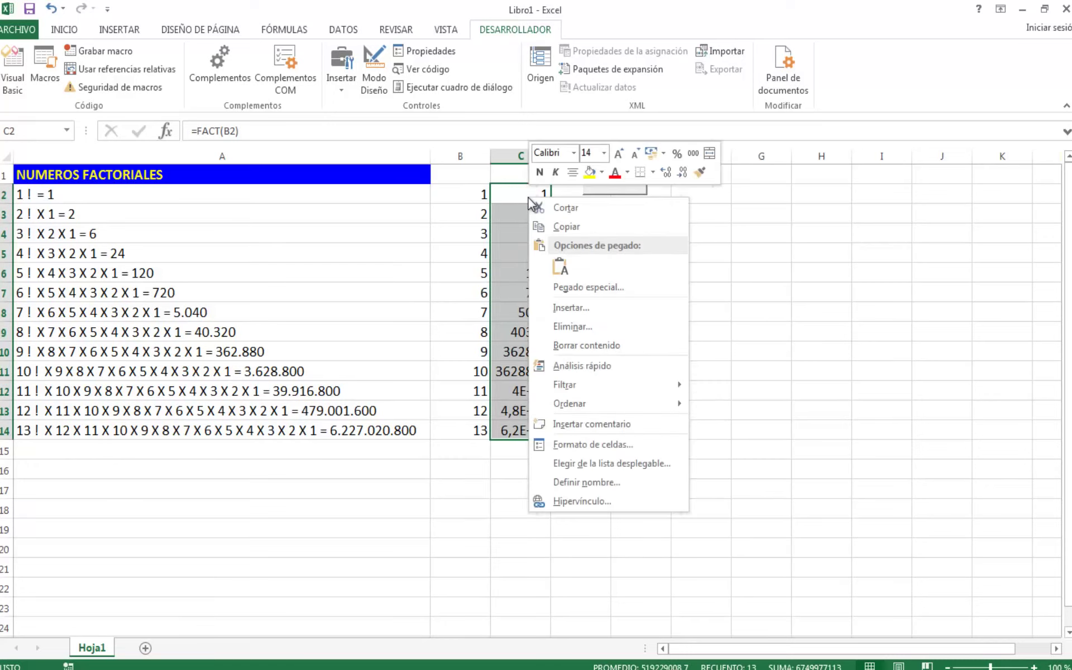
click(605, 443)
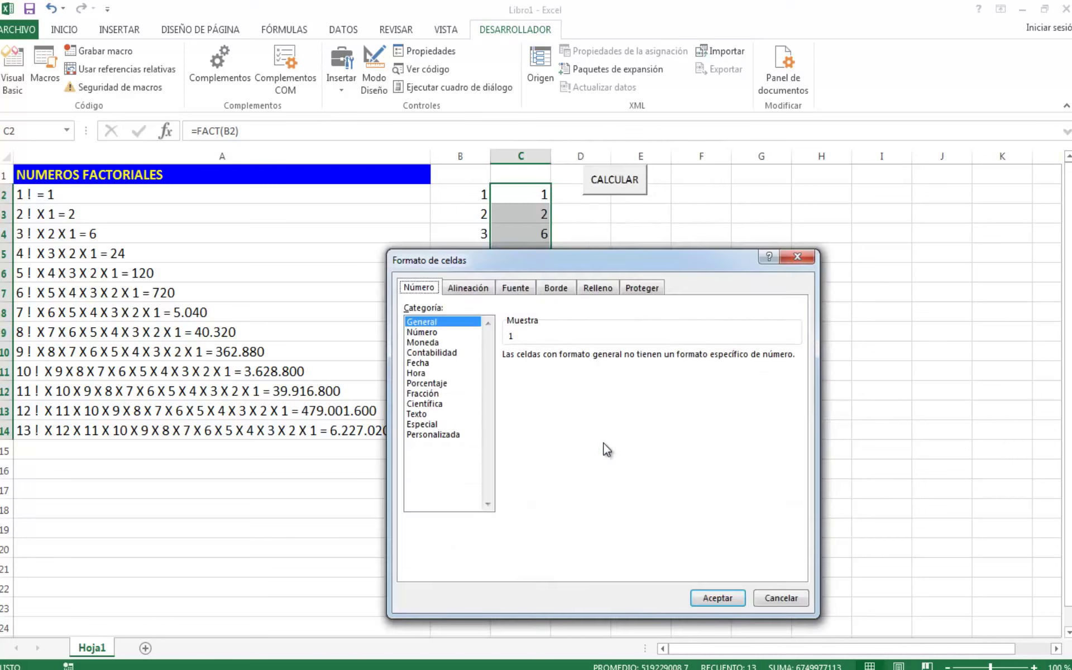
click(434, 331)
click(507, 375)
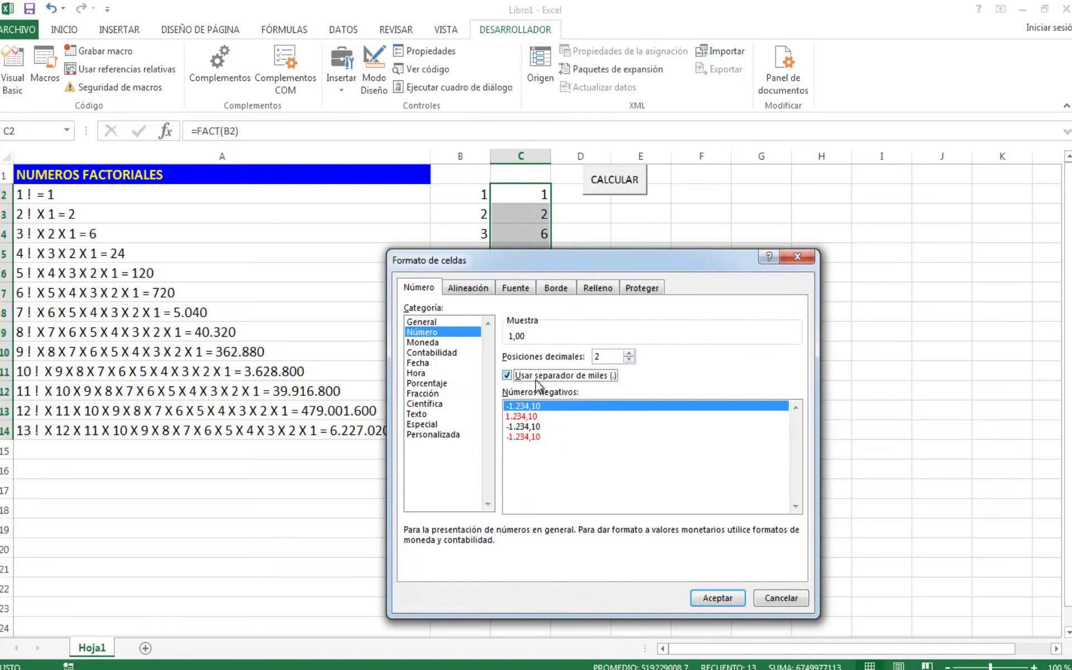
click(629, 360)
click(629, 360)
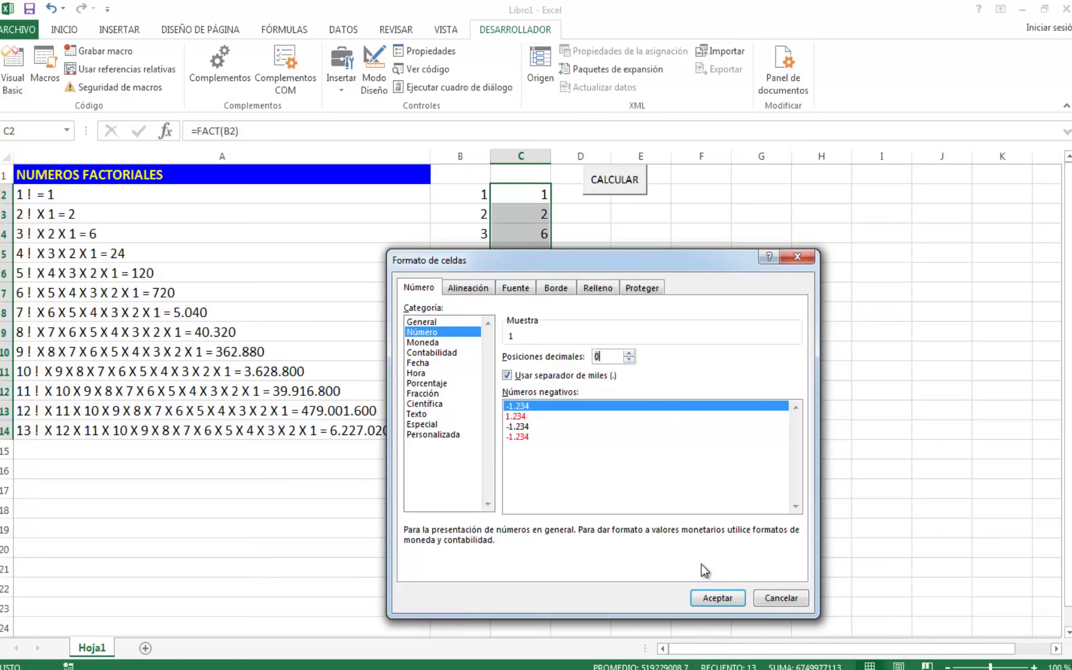
click(717, 598)
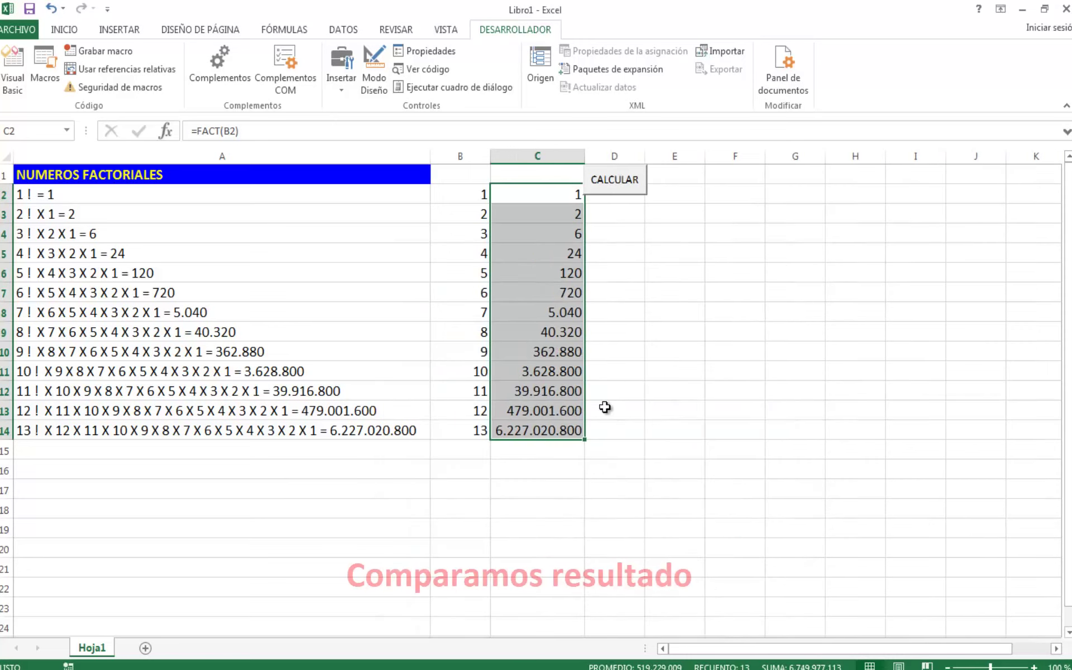
click(535, 198)
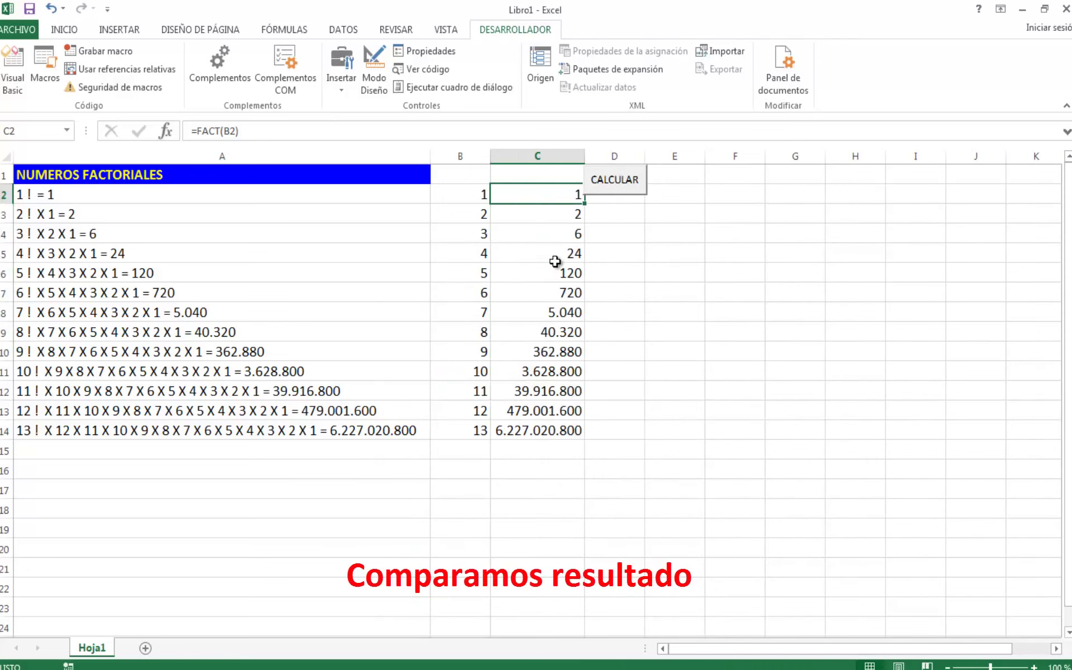
click(517, 233)
click(131, 234)
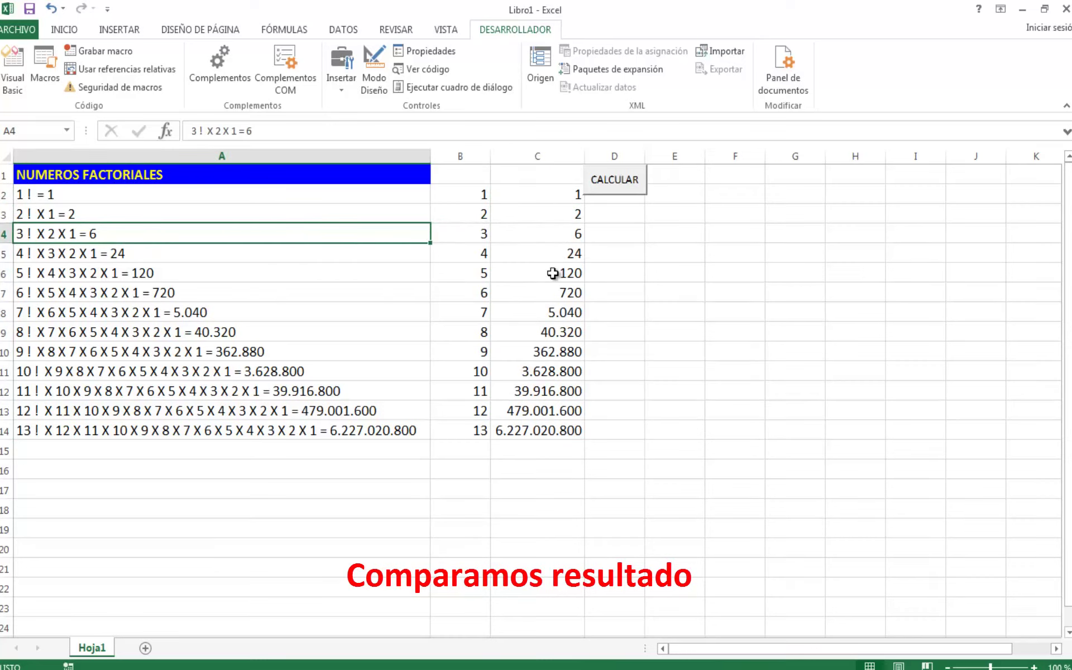
click(563, 257)
click(128, 257)
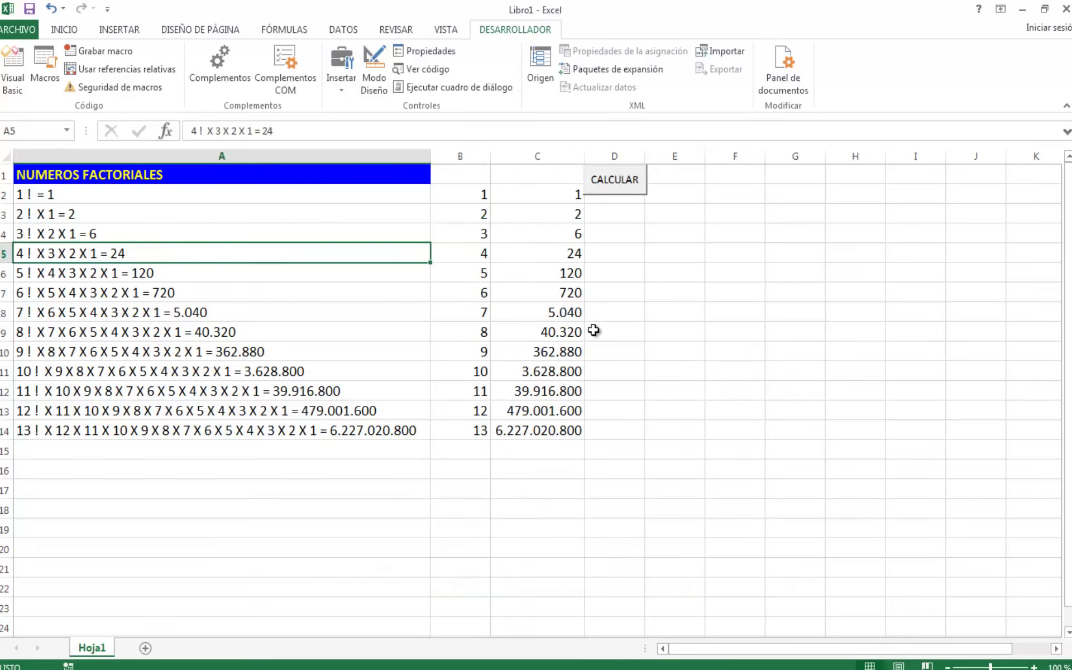
click(565, 292)
click(173, 293)
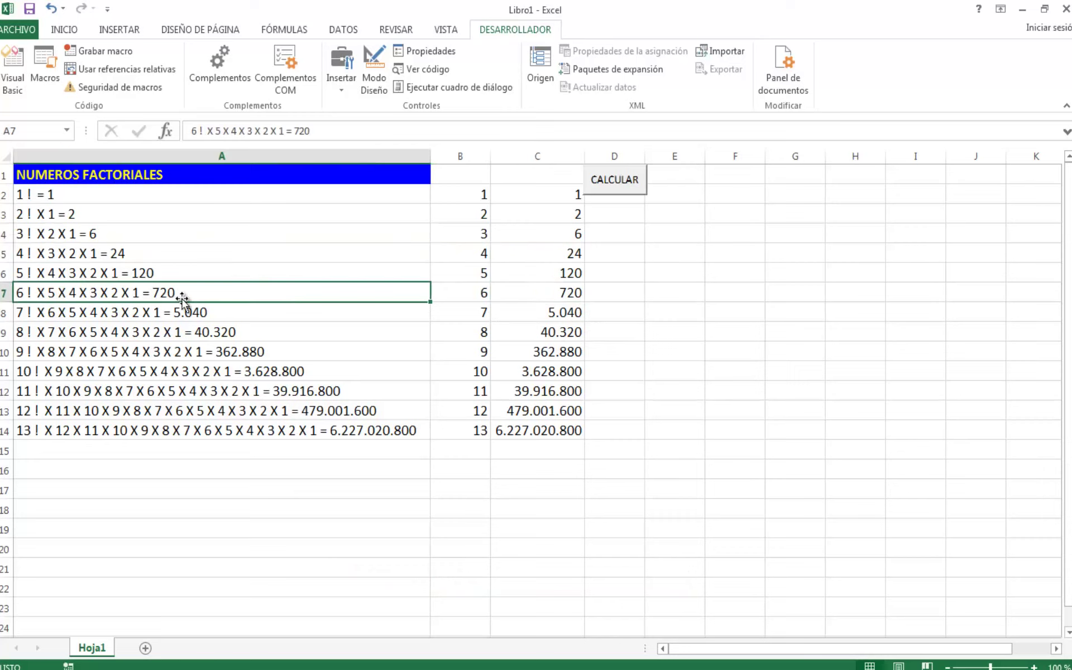
click(555, 311)
click(217, 312)
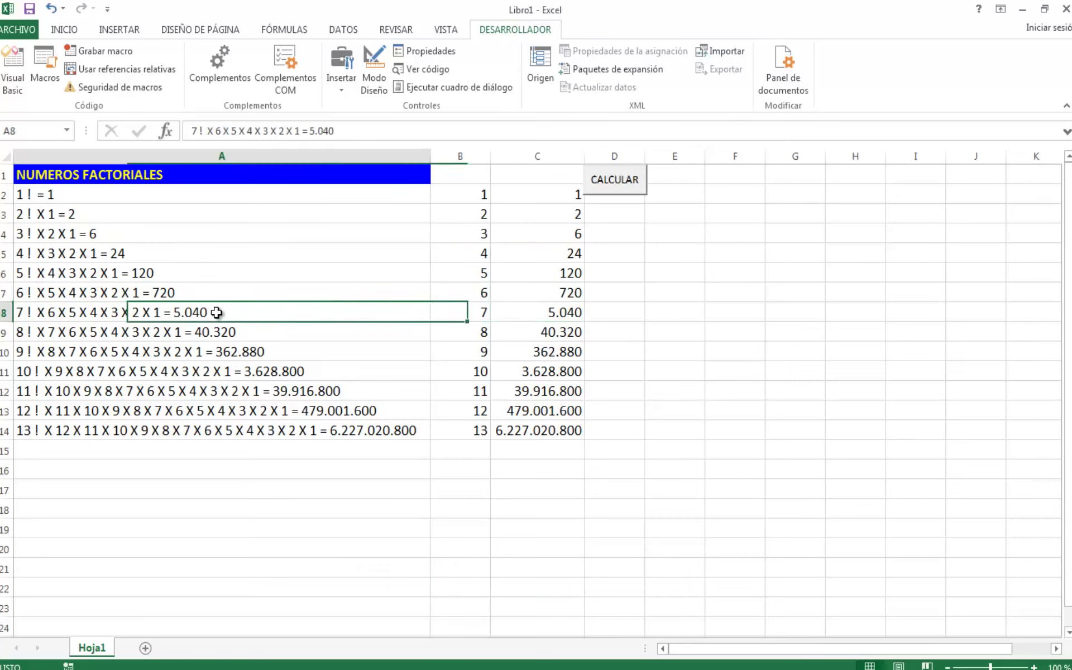
click(544, 335)
click(223, 335)
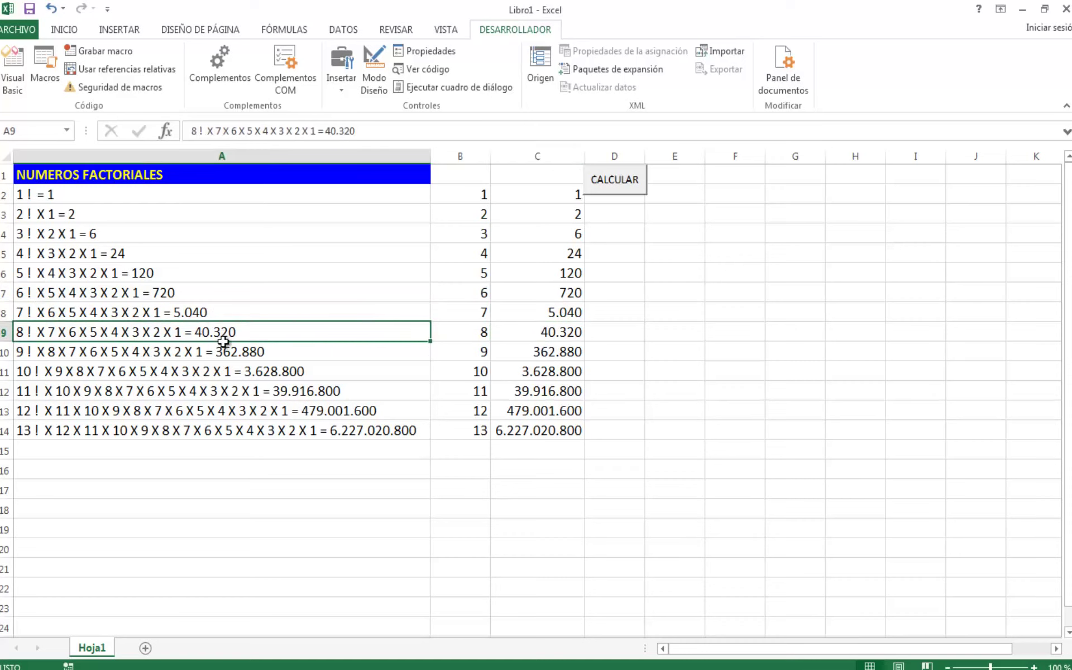
click(528, 431)
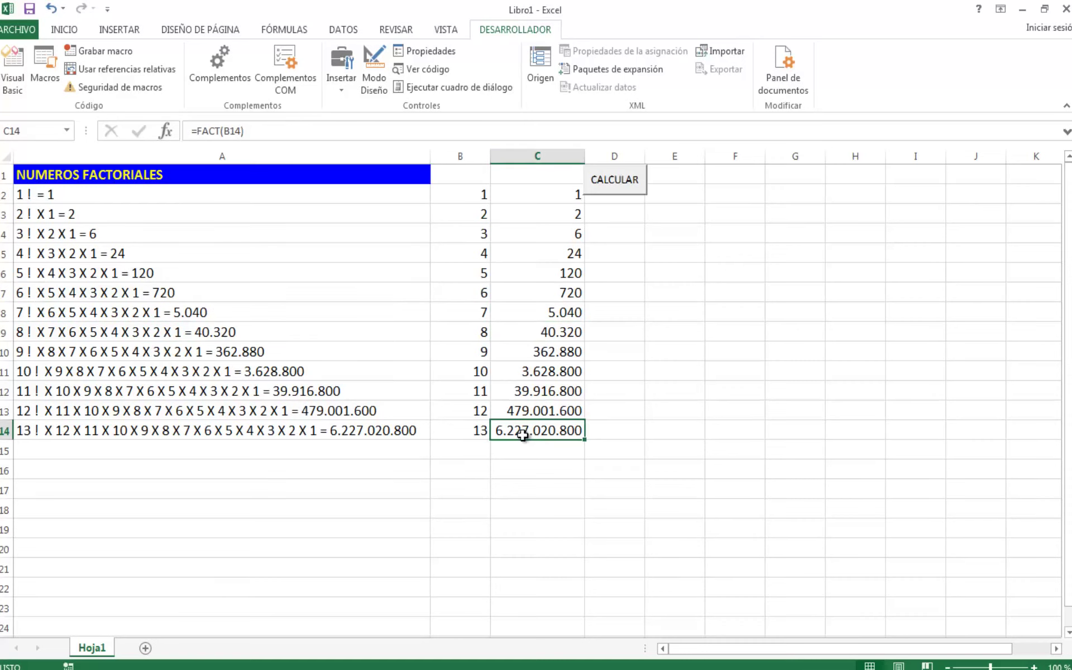
click(353, 432)
click(303, 488)
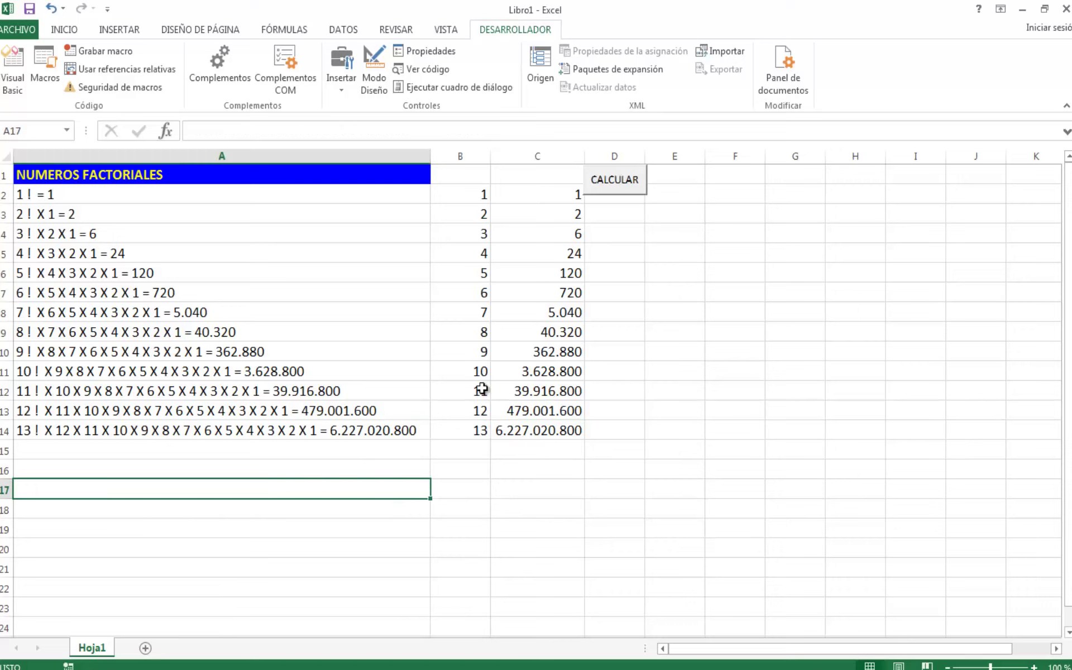
Rerun CALCULAR with 6 so the sheet lists 1! through 6!, ending at 720.
click(613, 184)
text(6)
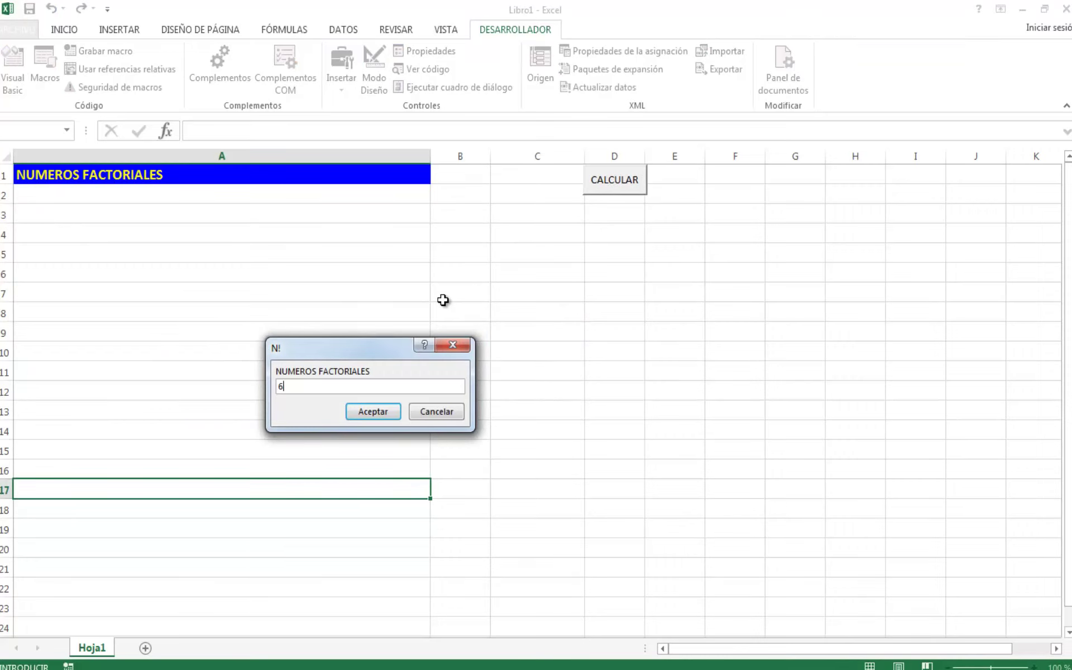
key(Return)
drag(108, 198, 104, 290)
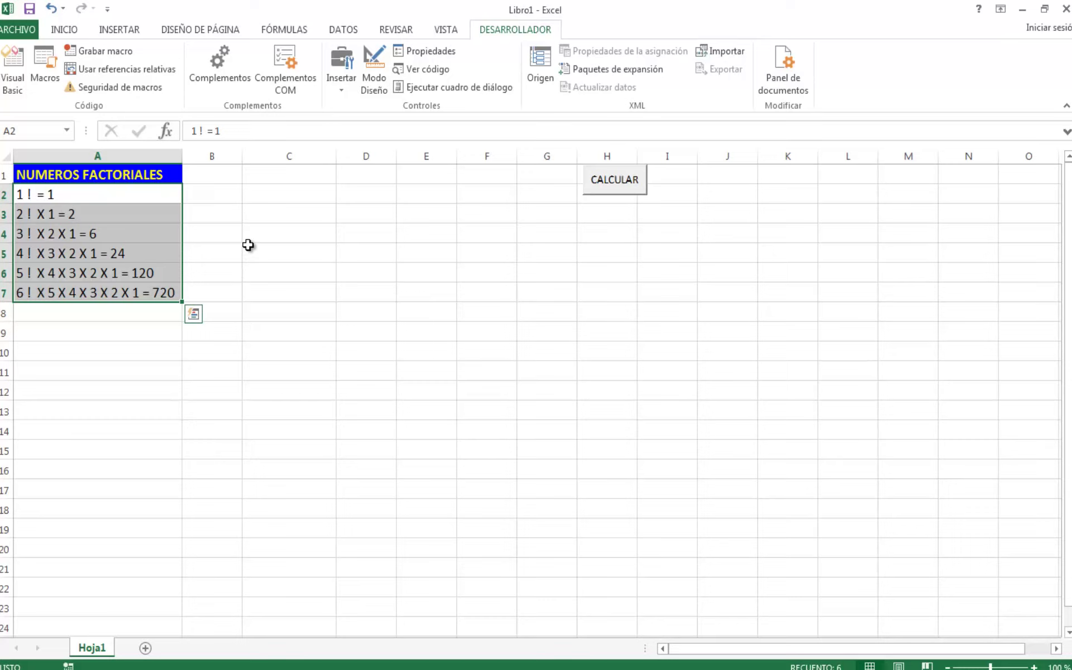
click(273, 233)
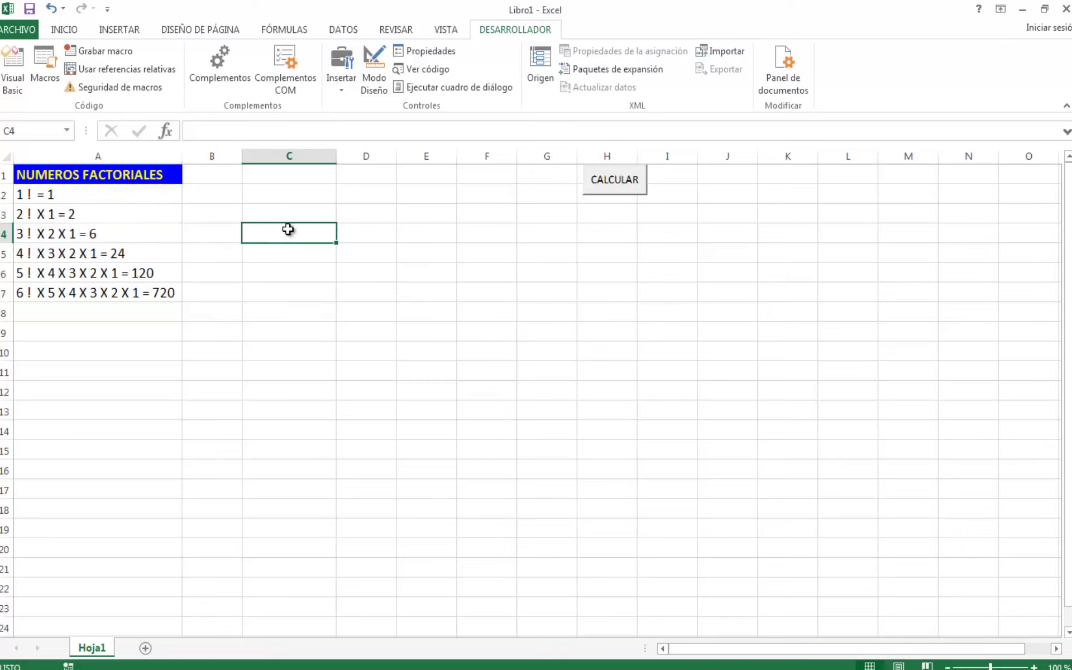